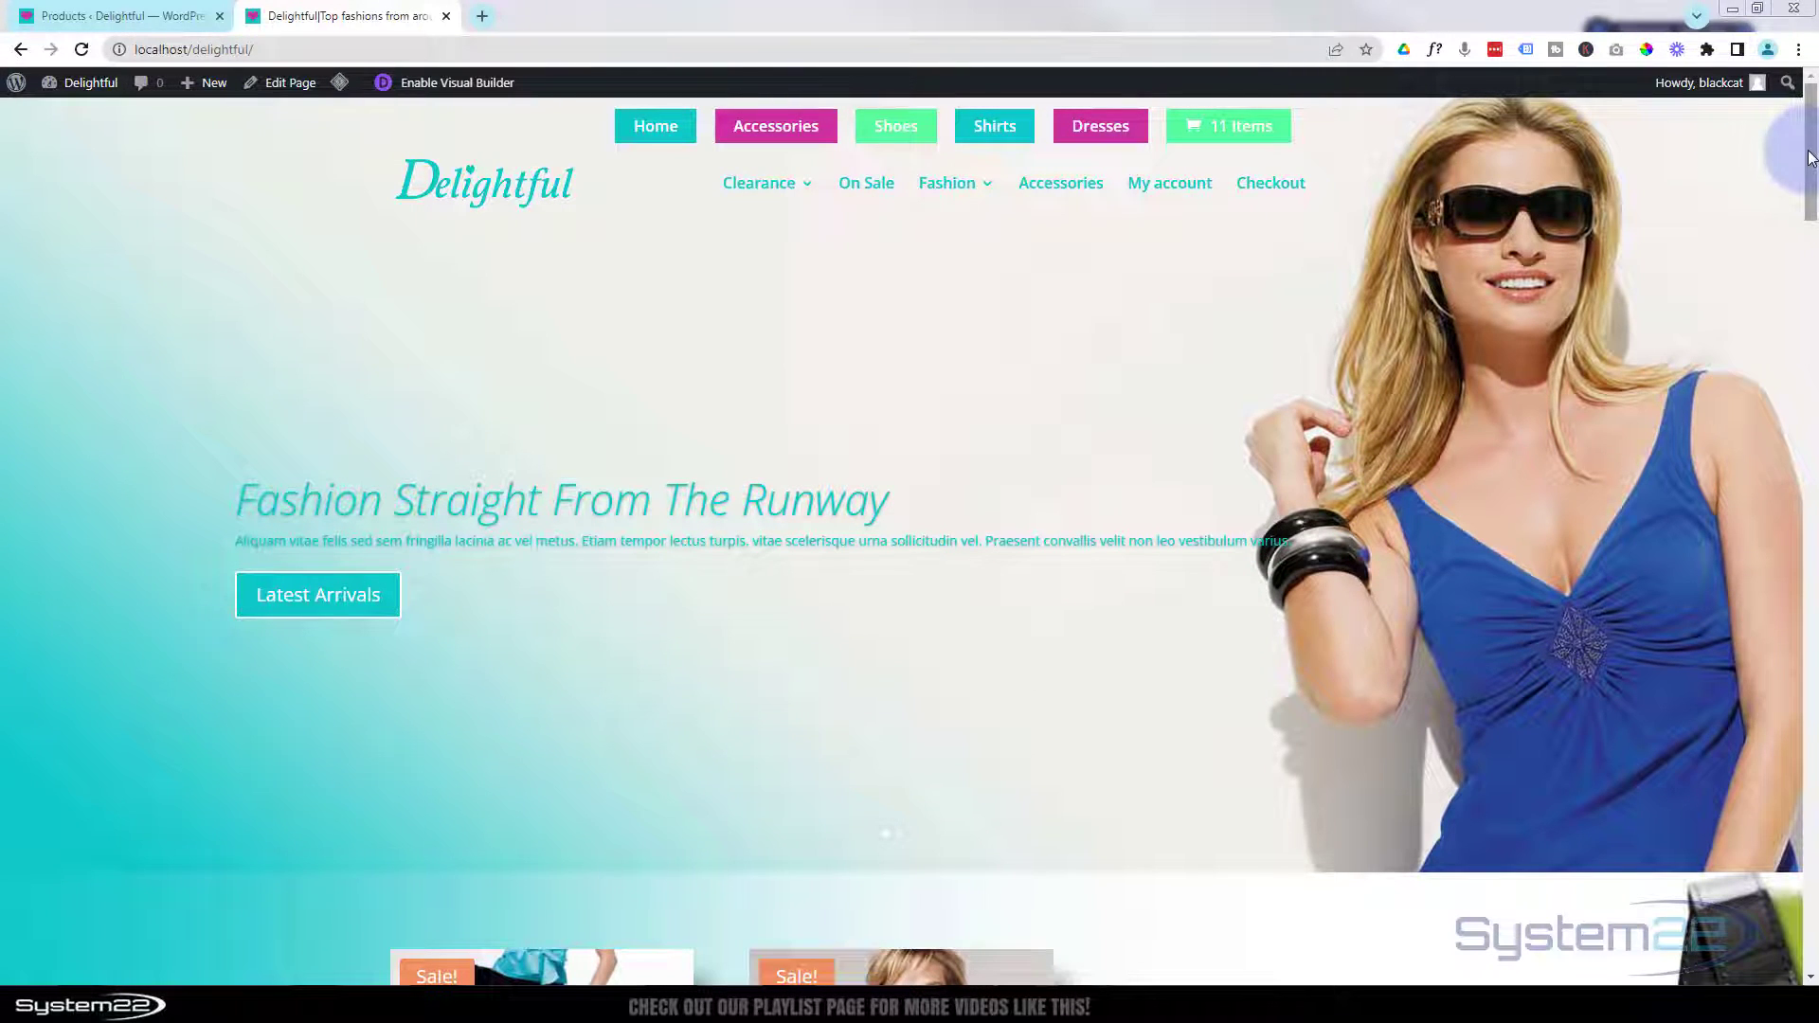
Review the Latest In! product blurbs on the home page and the product page linked from the Blue Dress blurb
{"action": "scroll", "coordinate": [1805, 182], "scroll_direction": "down", "scroll_amount": 3}
{"action": "left_click_drag", "start_coordinate": [1806, 182], "coordinate": [1784, 461]}
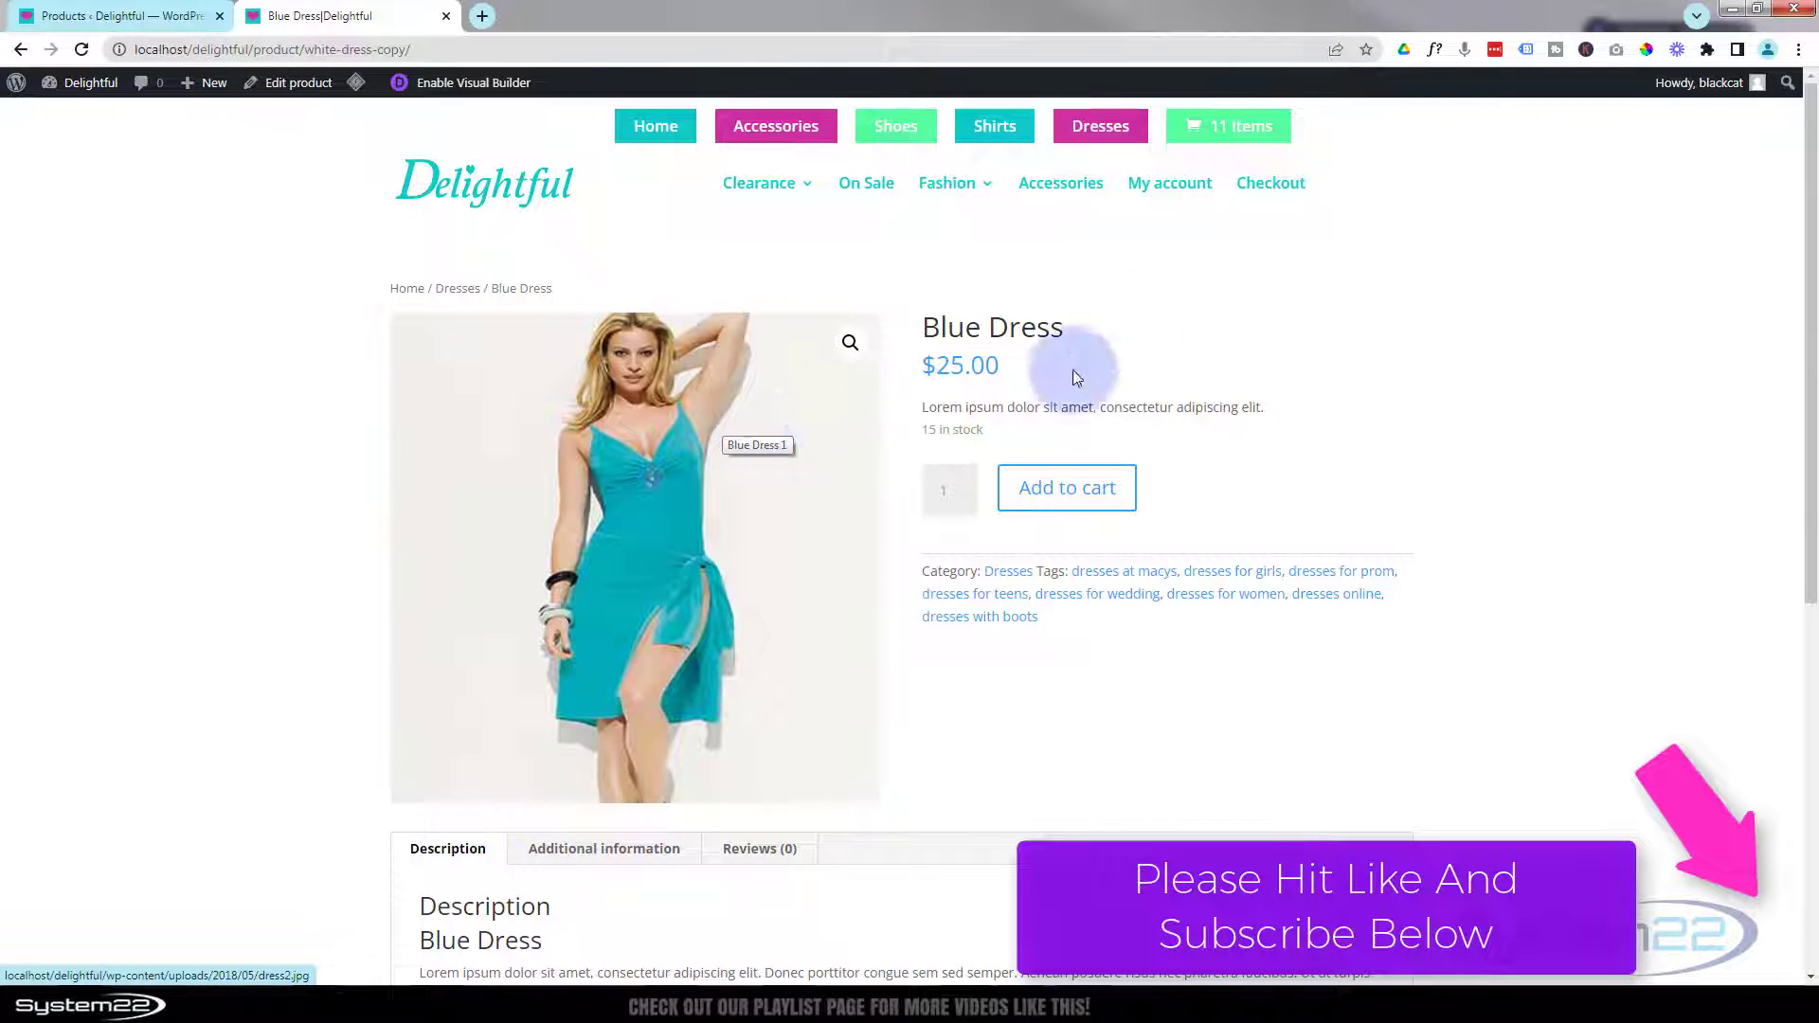
{"action": "left_click", "coordinate": [21, 49]}
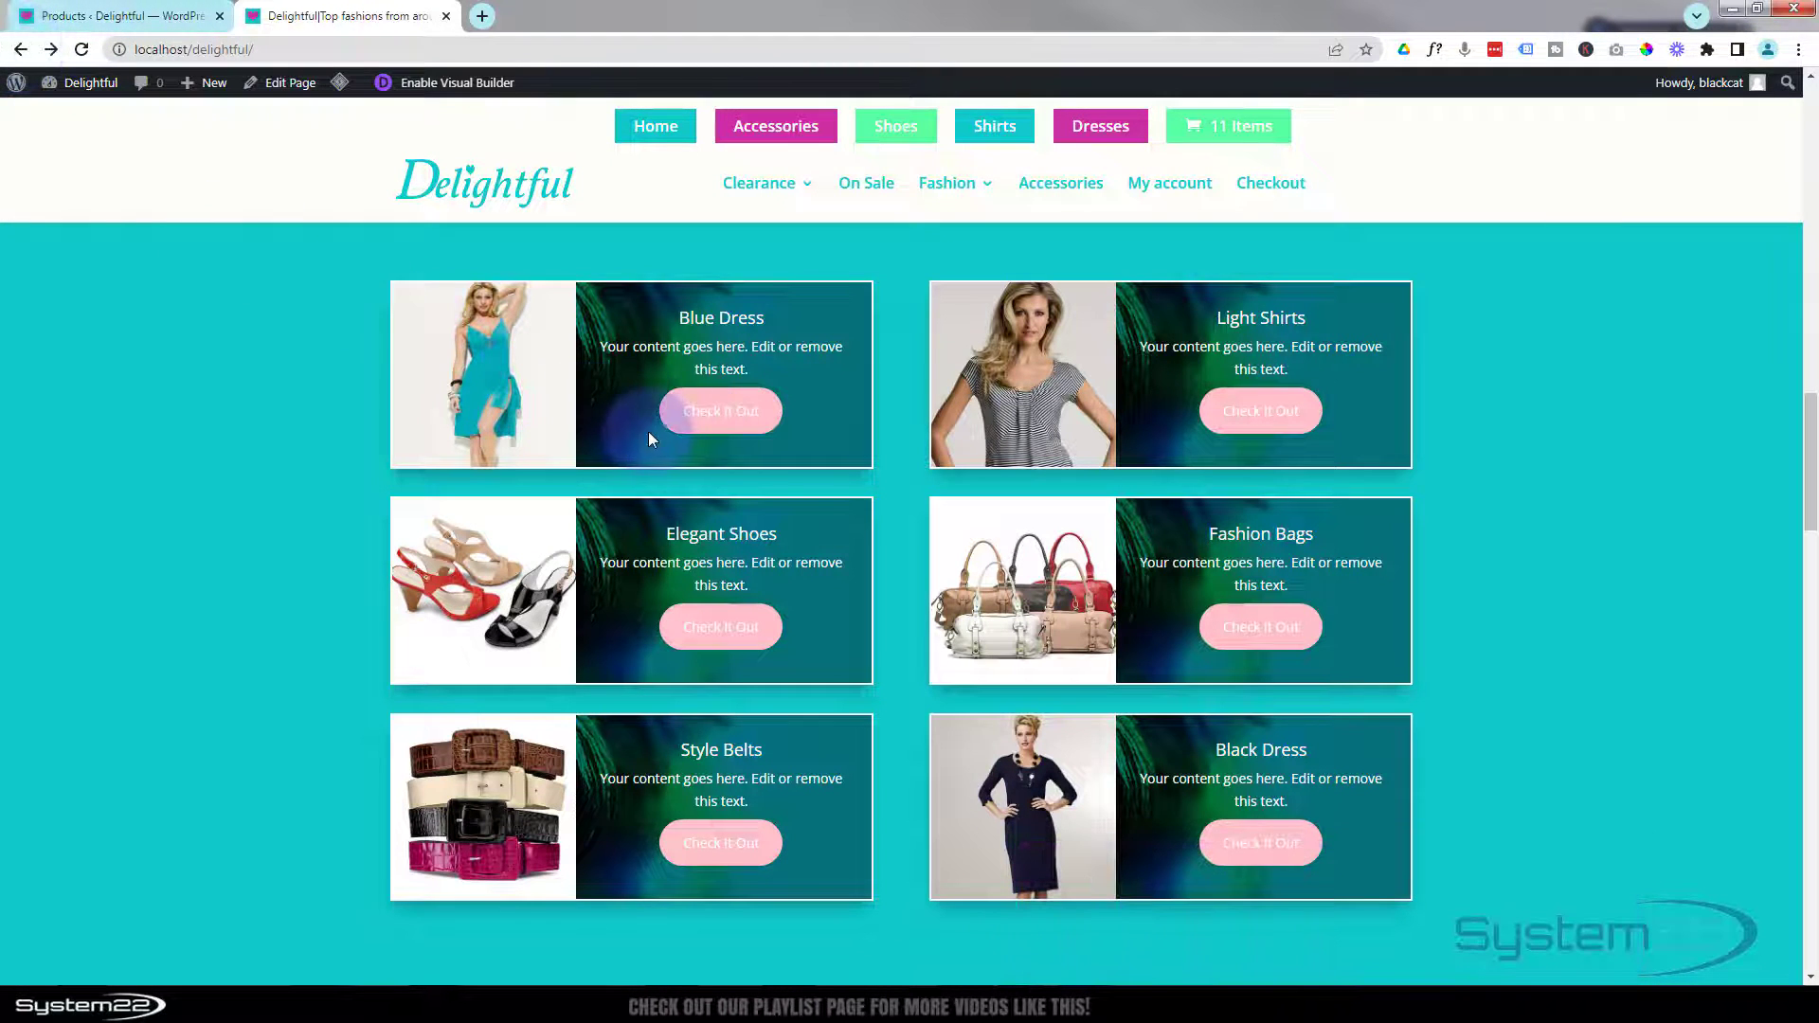
{"action": "scroll", "coordinate": [690, 620], "scroll_direction": "up", "scroll_amount": 2}
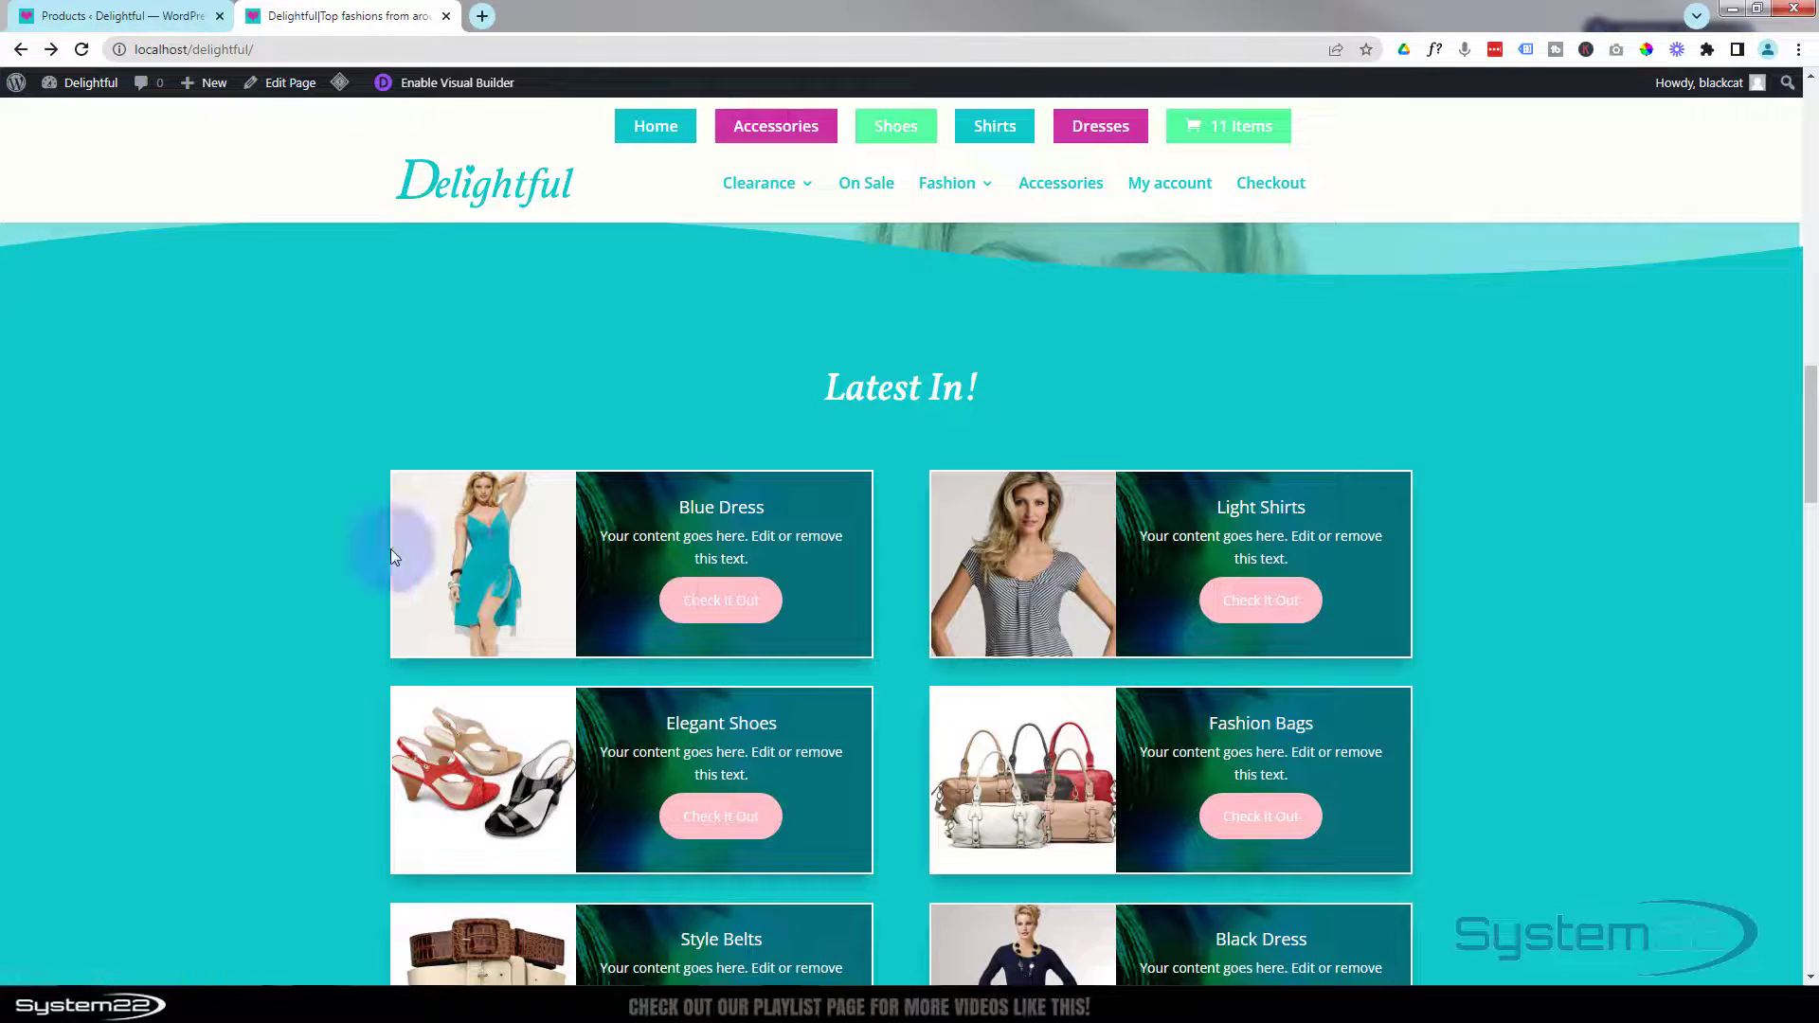
{"action": "scroll", "coordinate": [267, 535], "scroll_direction": "down", "scroll_amount": 2}
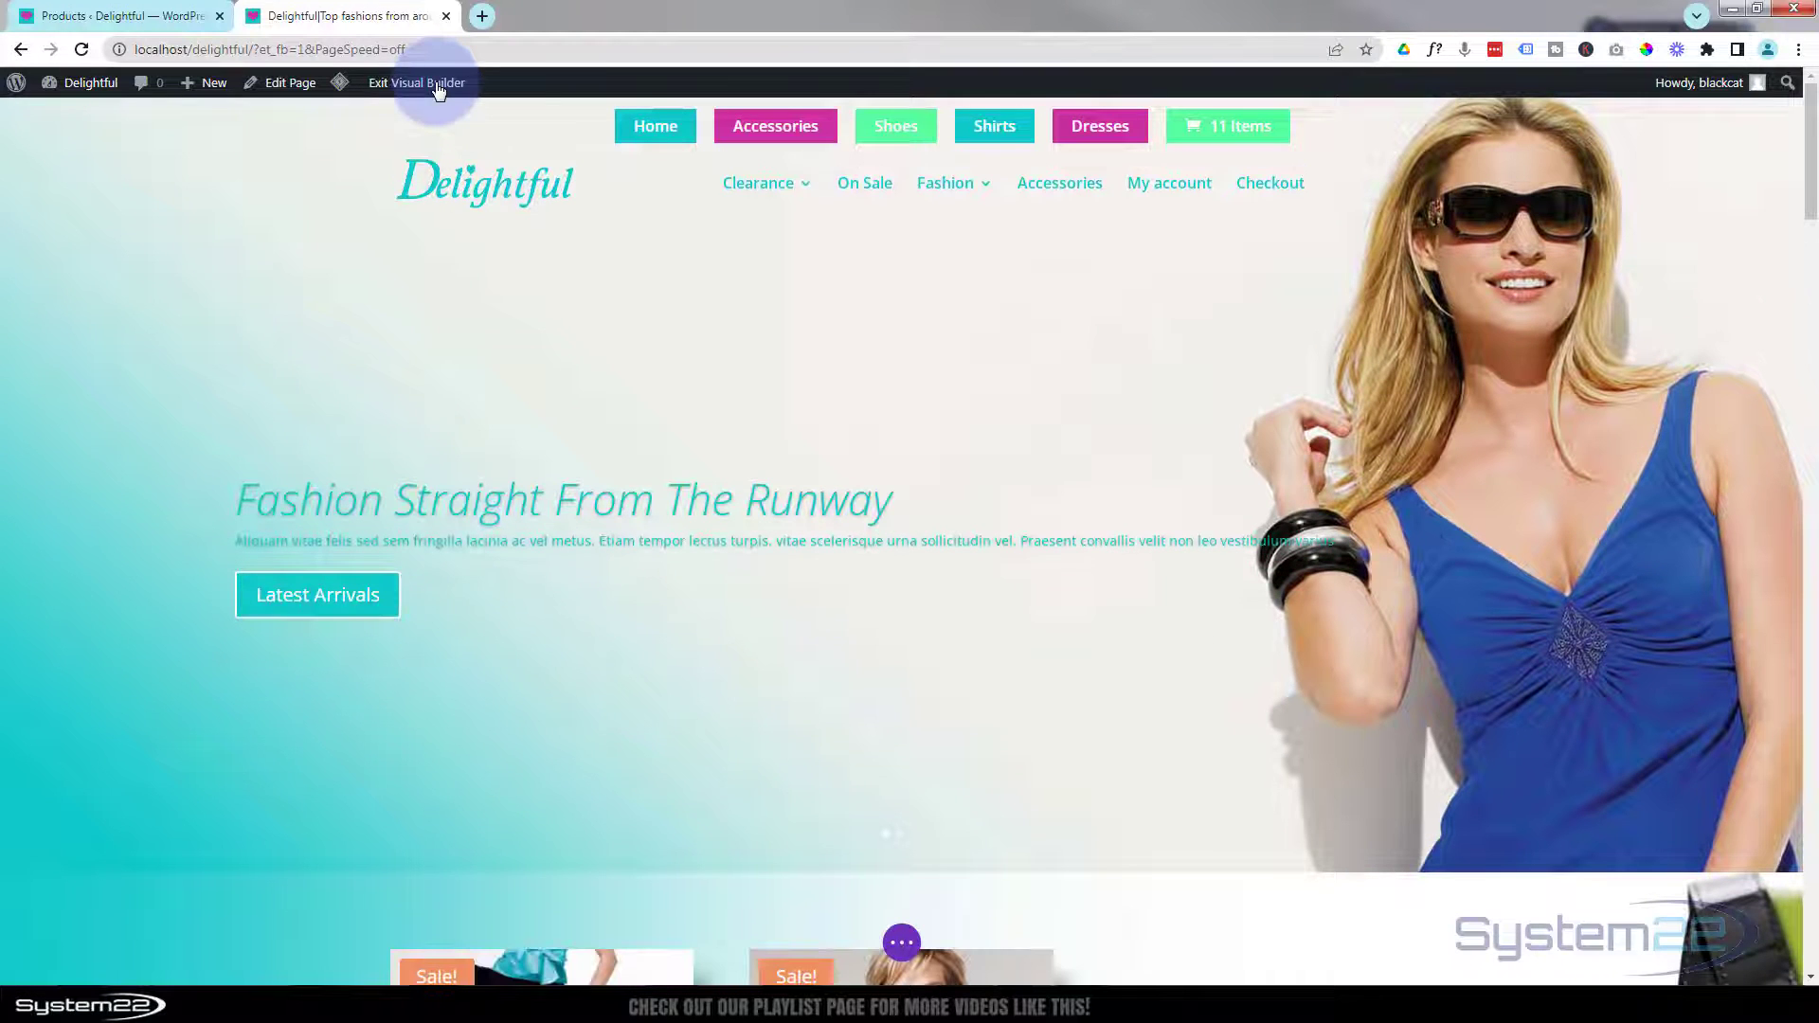
Delete the row of existing product blurbs beneath the Latest In! heading in the Visual Builder
{"action": "scroll", "coordinate": [475, 384], "scroll_direction": "down", "scroll_amount": 5}
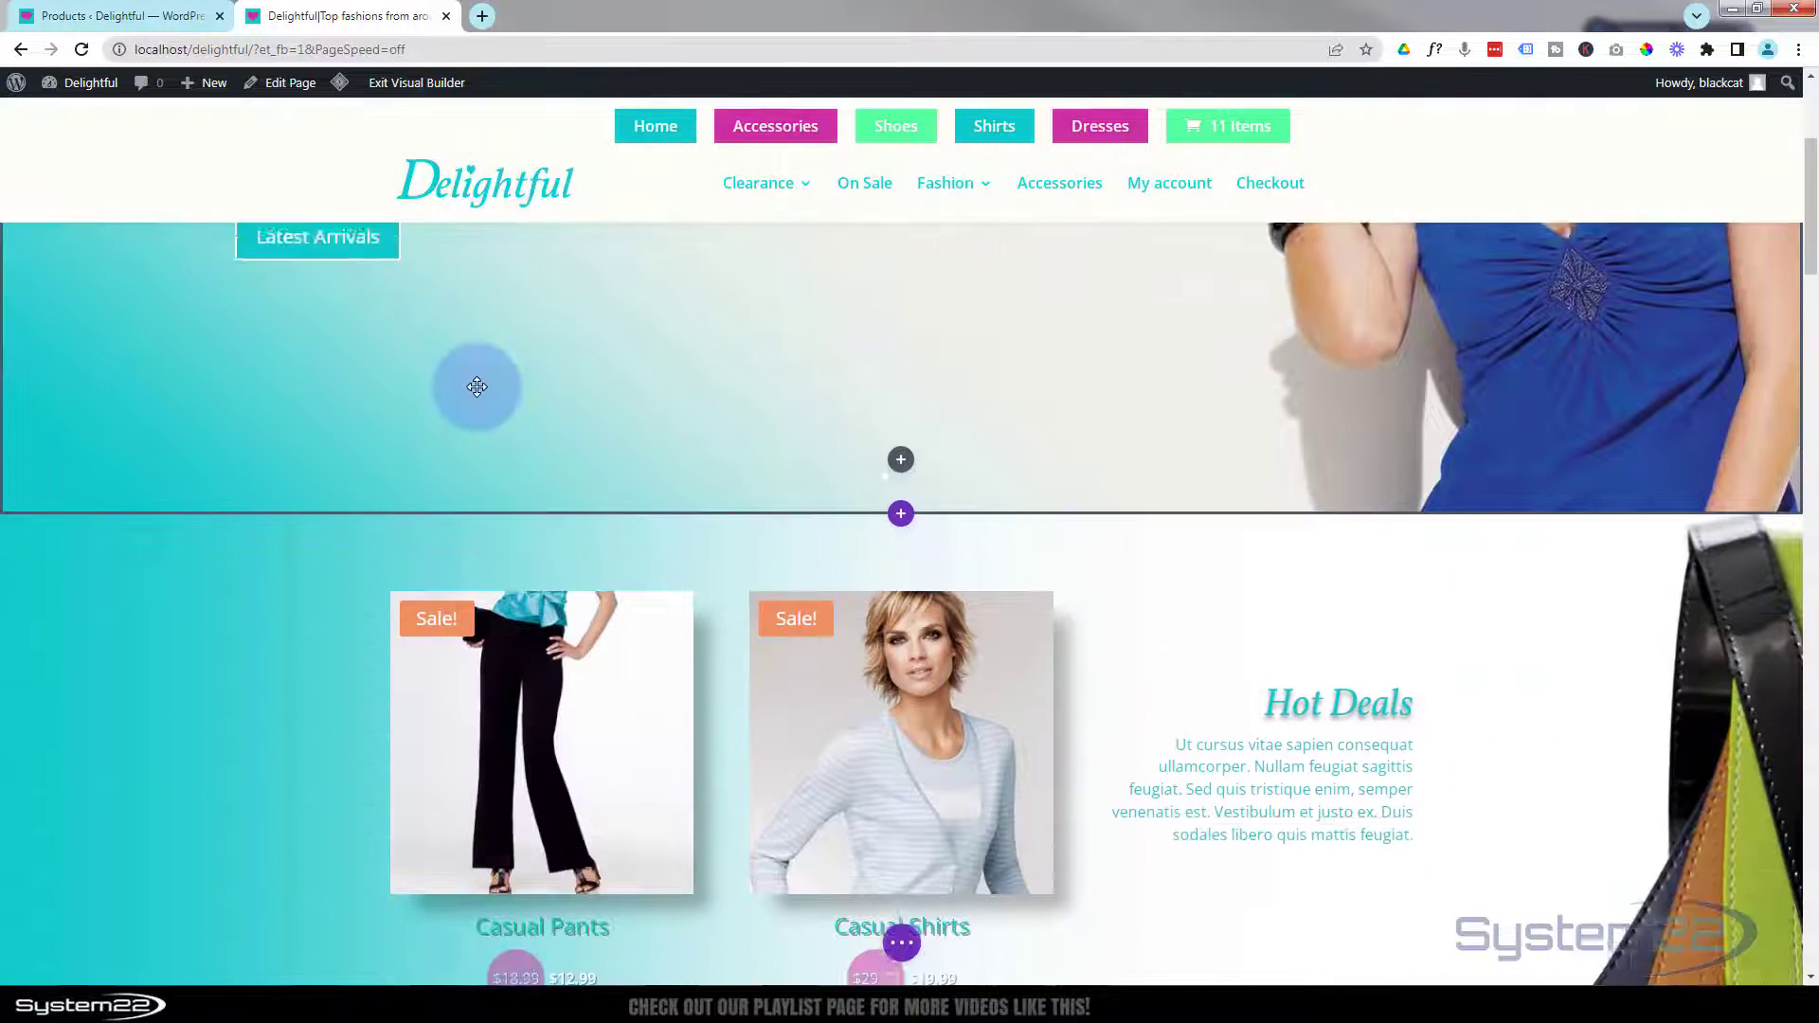
{"action": "scroll", "coordinate": [478, 393], "scroll_direction": "down", "scroll_amount": 12}
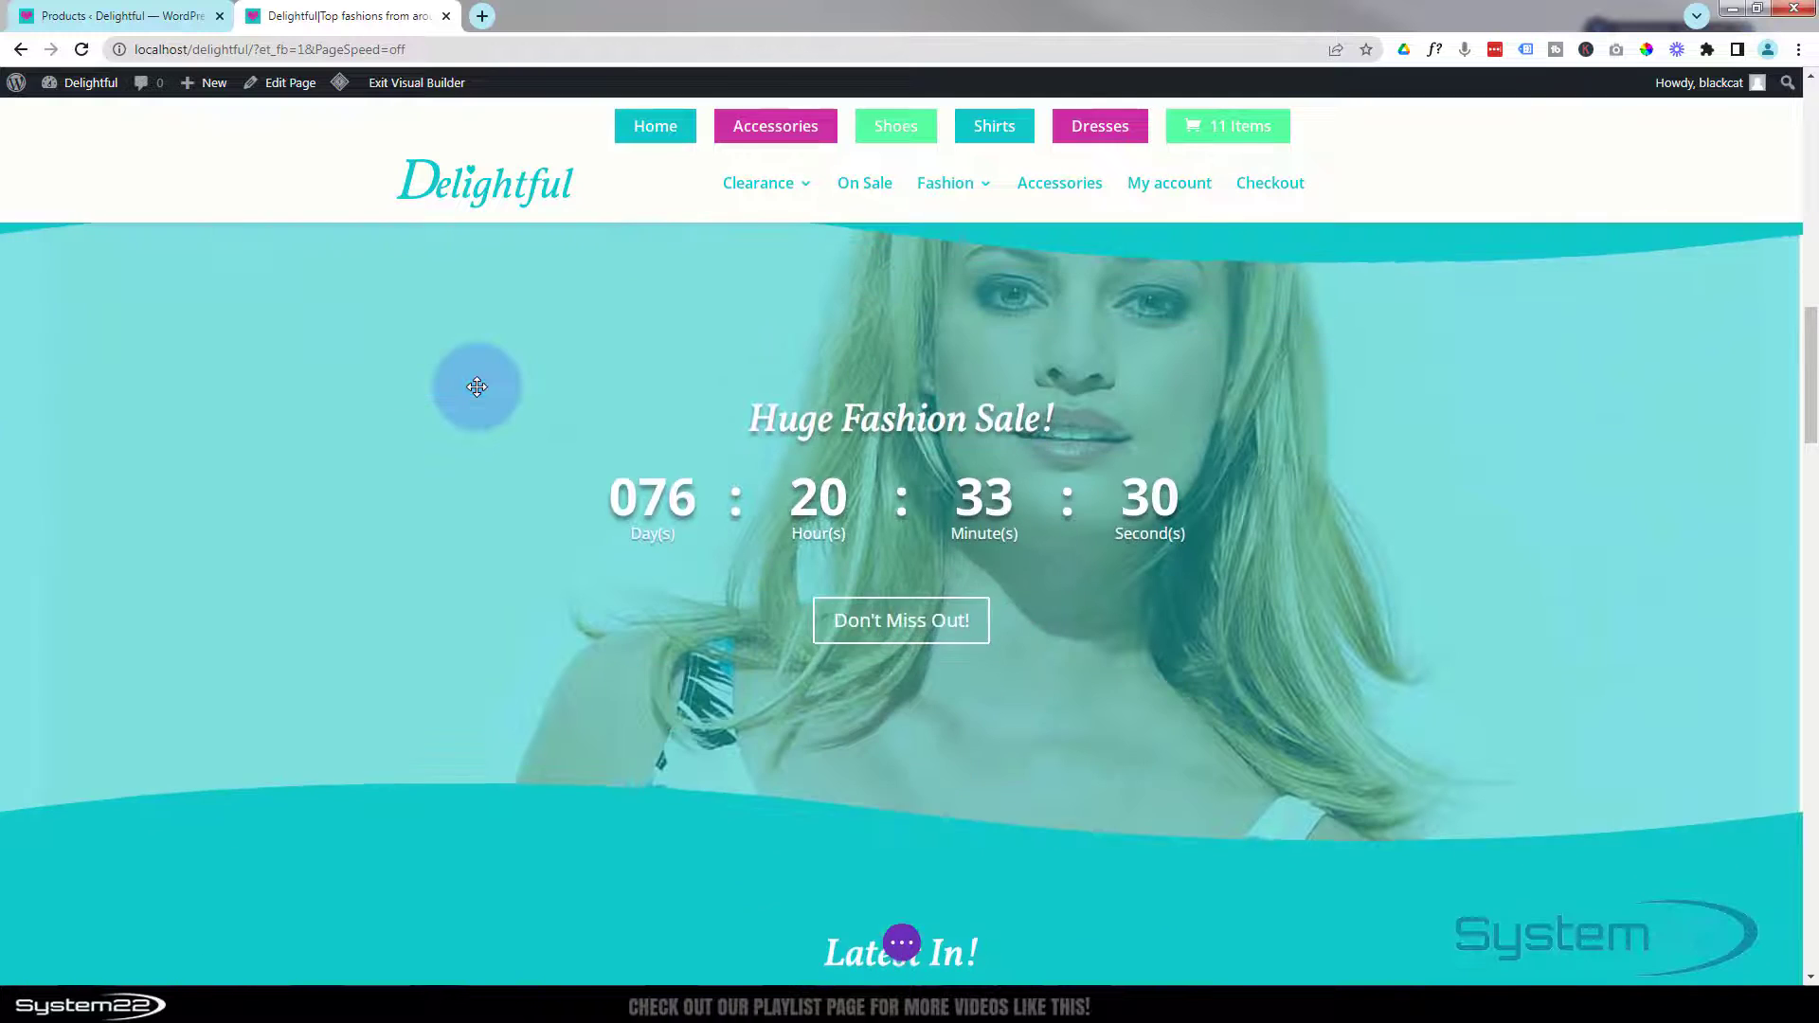
{"action": "scroll", "coordinate": [476, 387], "scroll_direction": "down", "scroll_amount": 2}
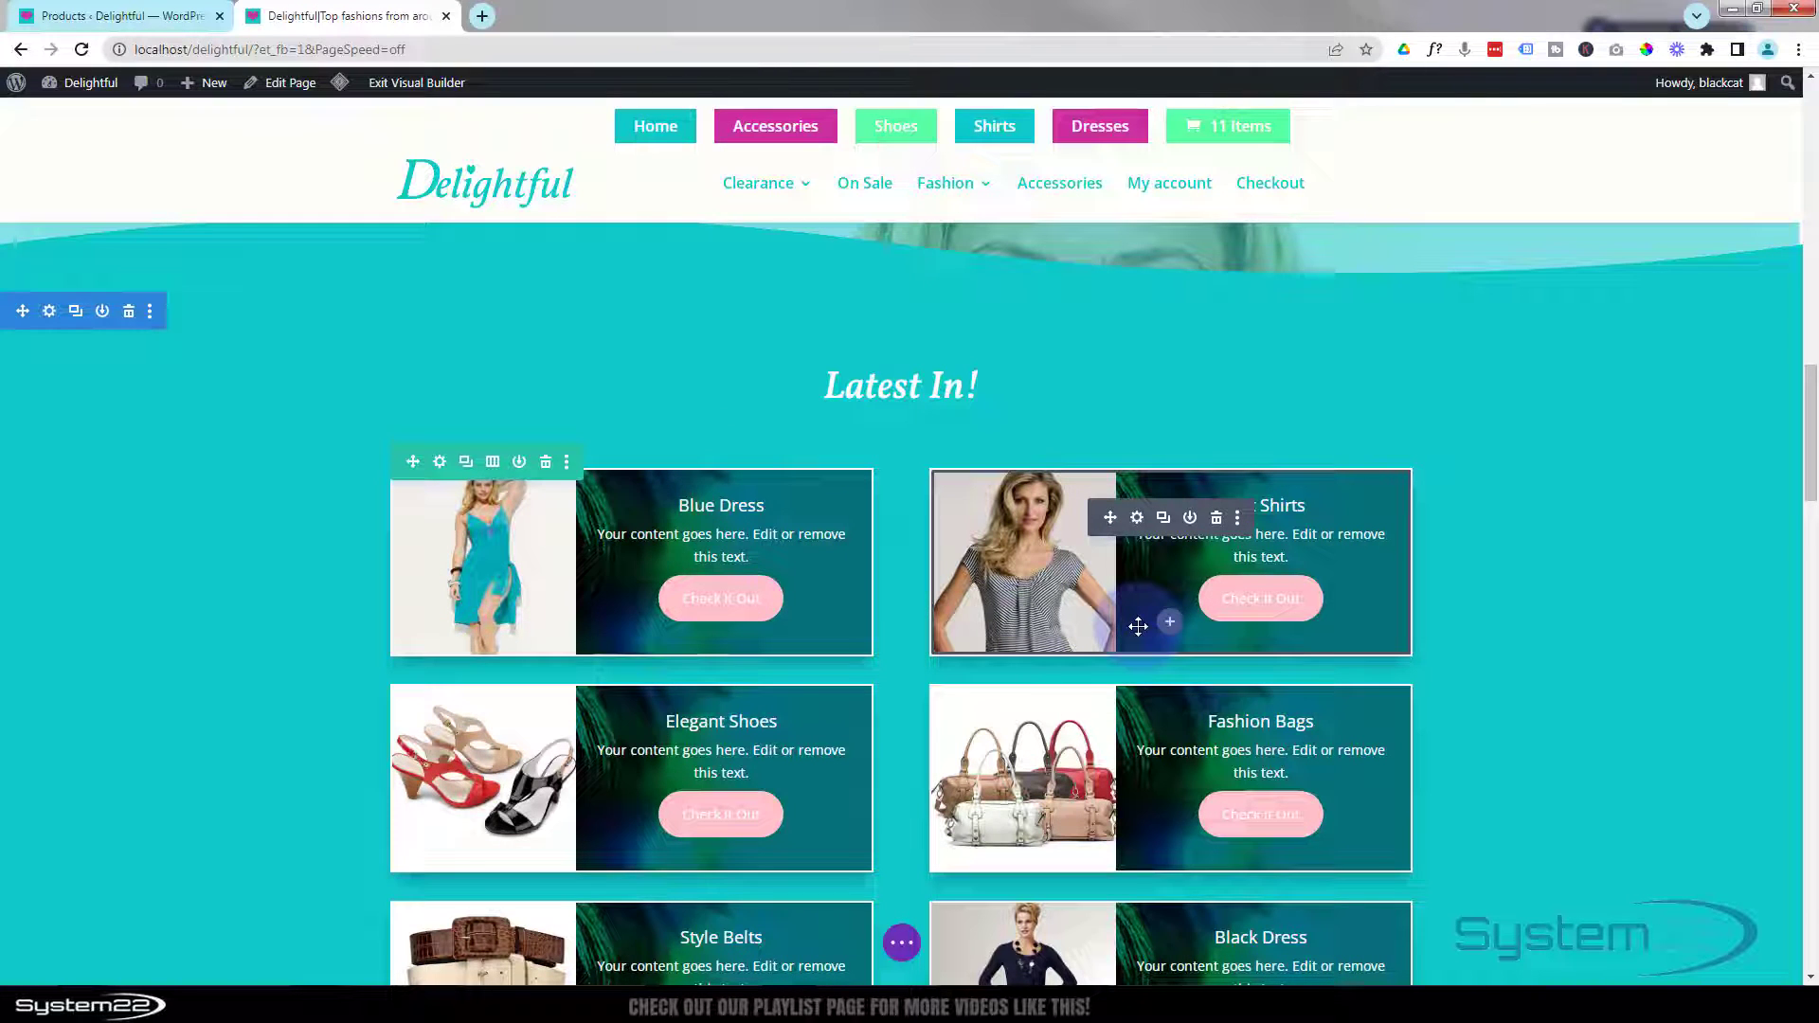
{"action": "left_click", "coordinate": [545, 462]}
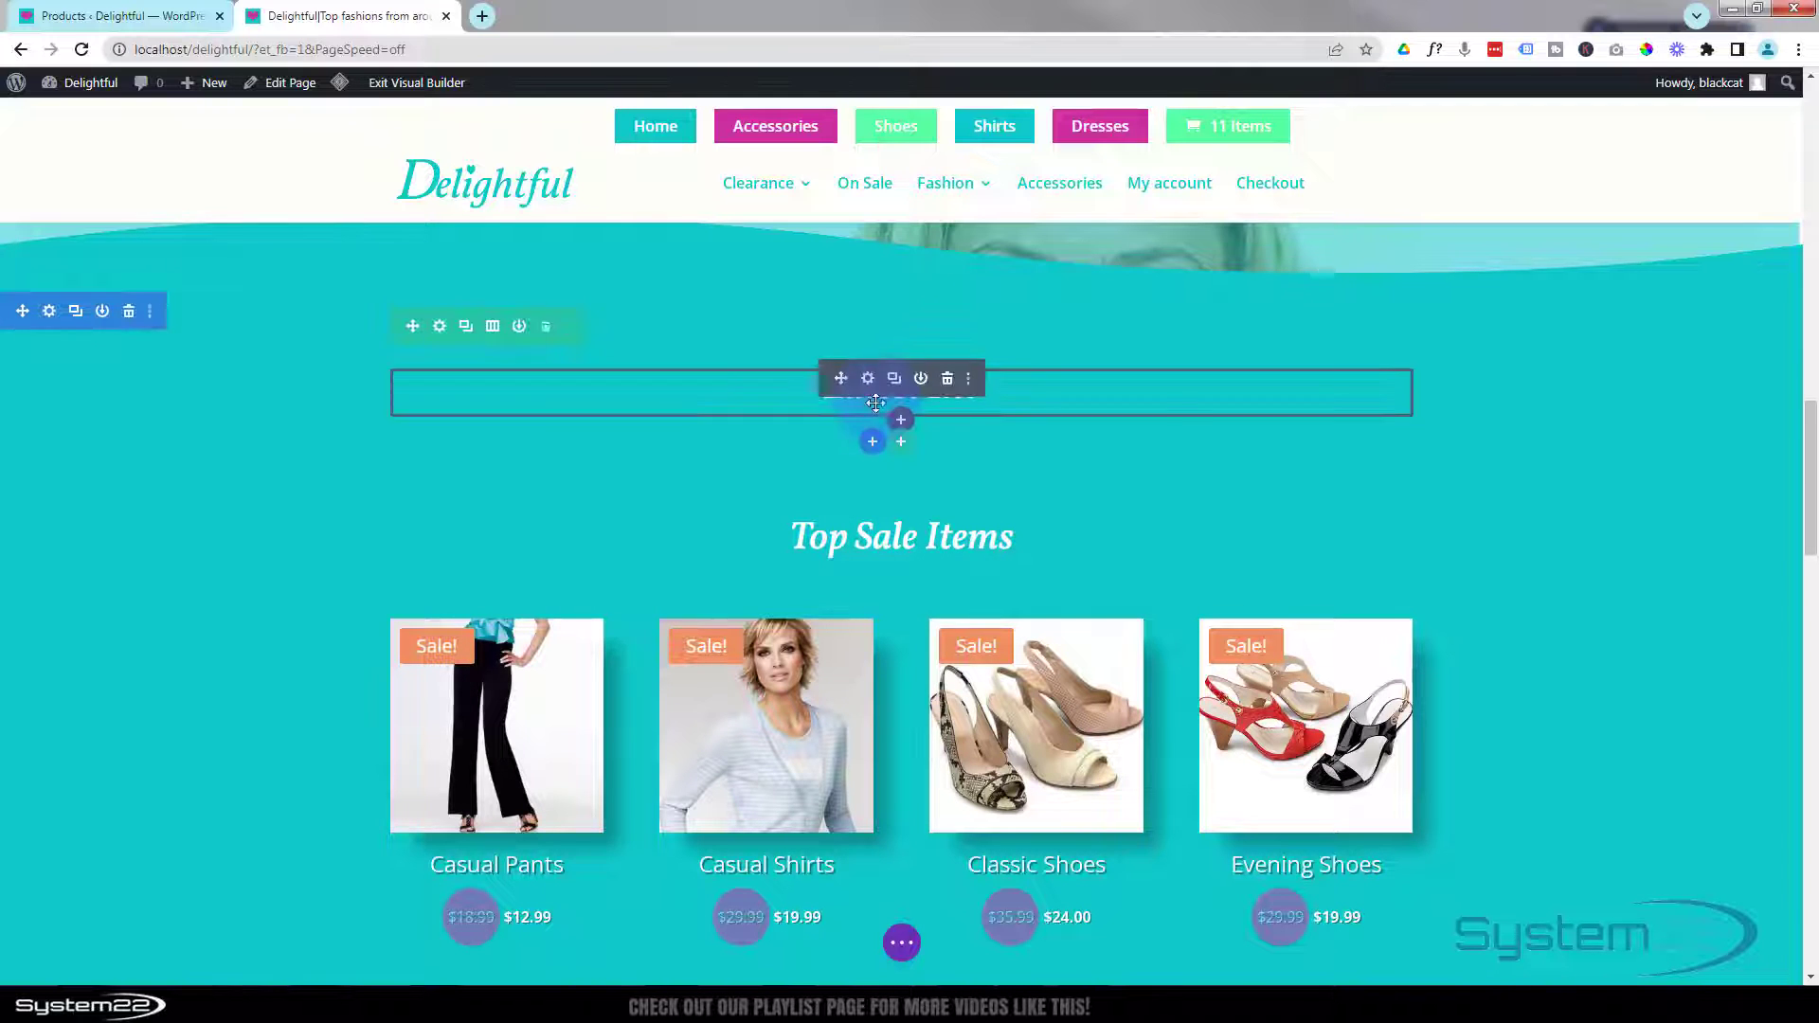
Insert a row with two equal columns below the Latest In! heading and add a Blurb module to its first column
{"action": "left_click", "coordinate": [903, 445]}
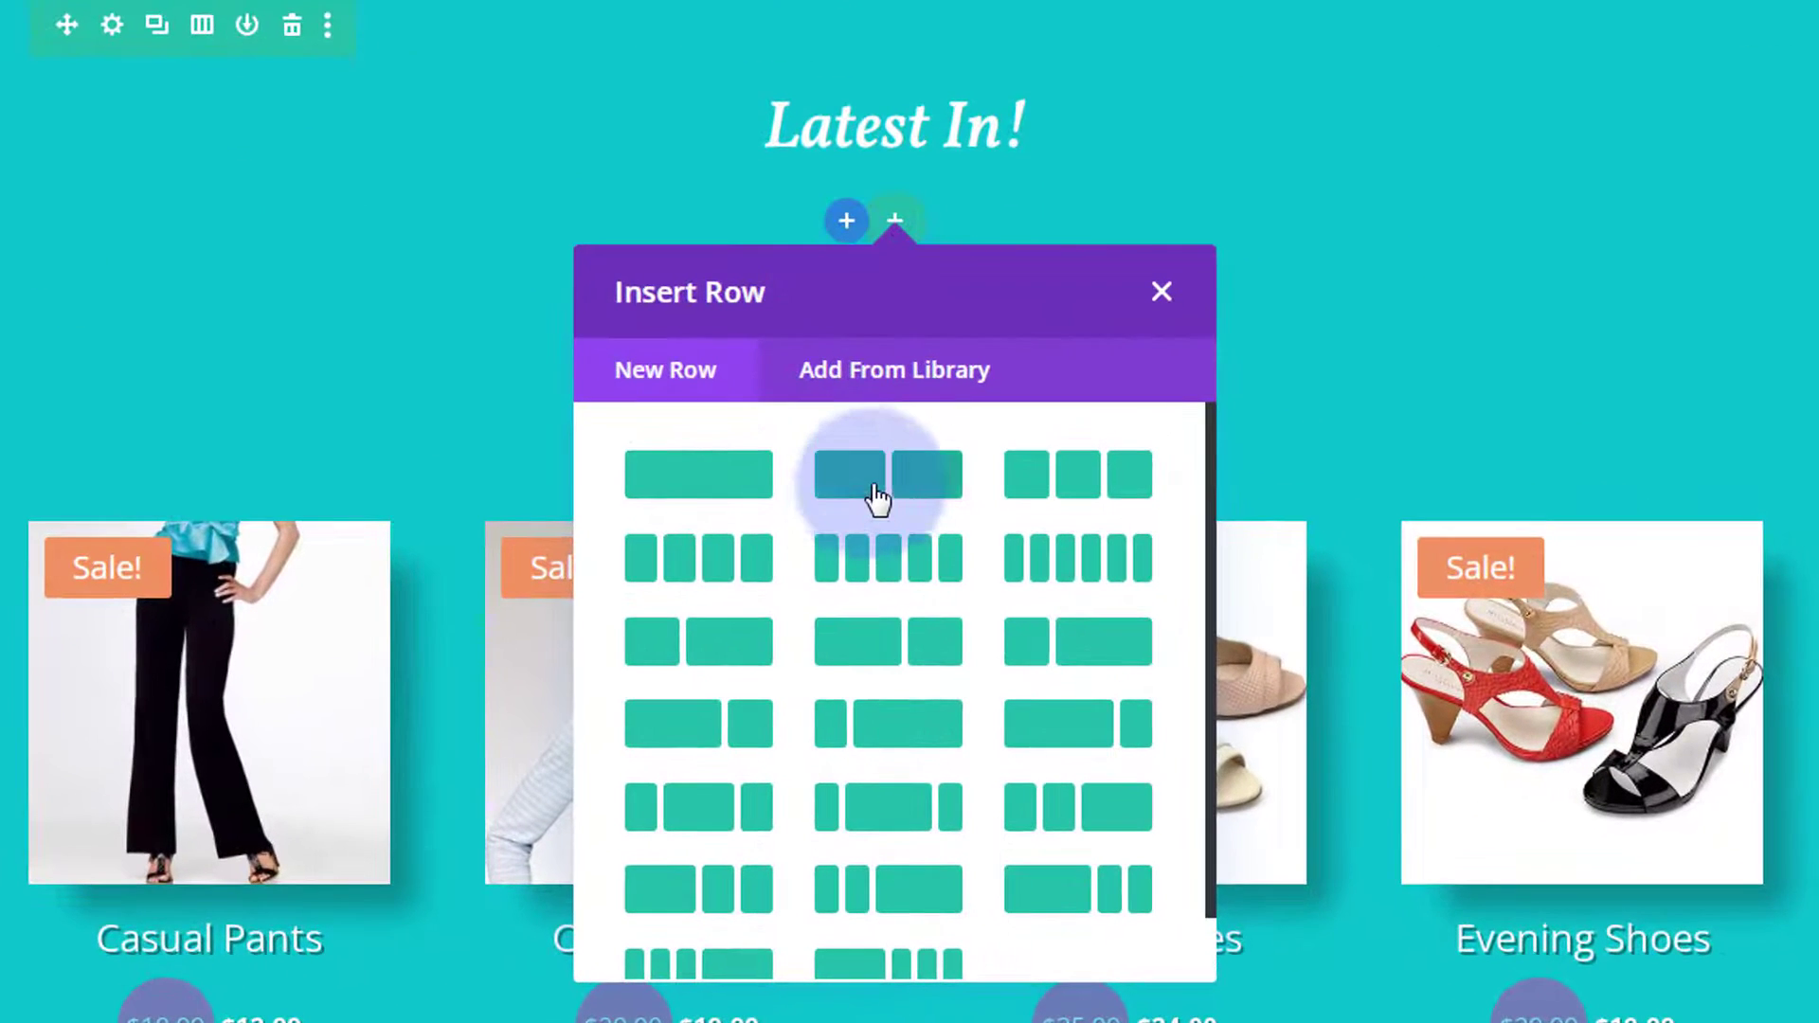
{"action": "left_click", "coordinate": [857, 492]}
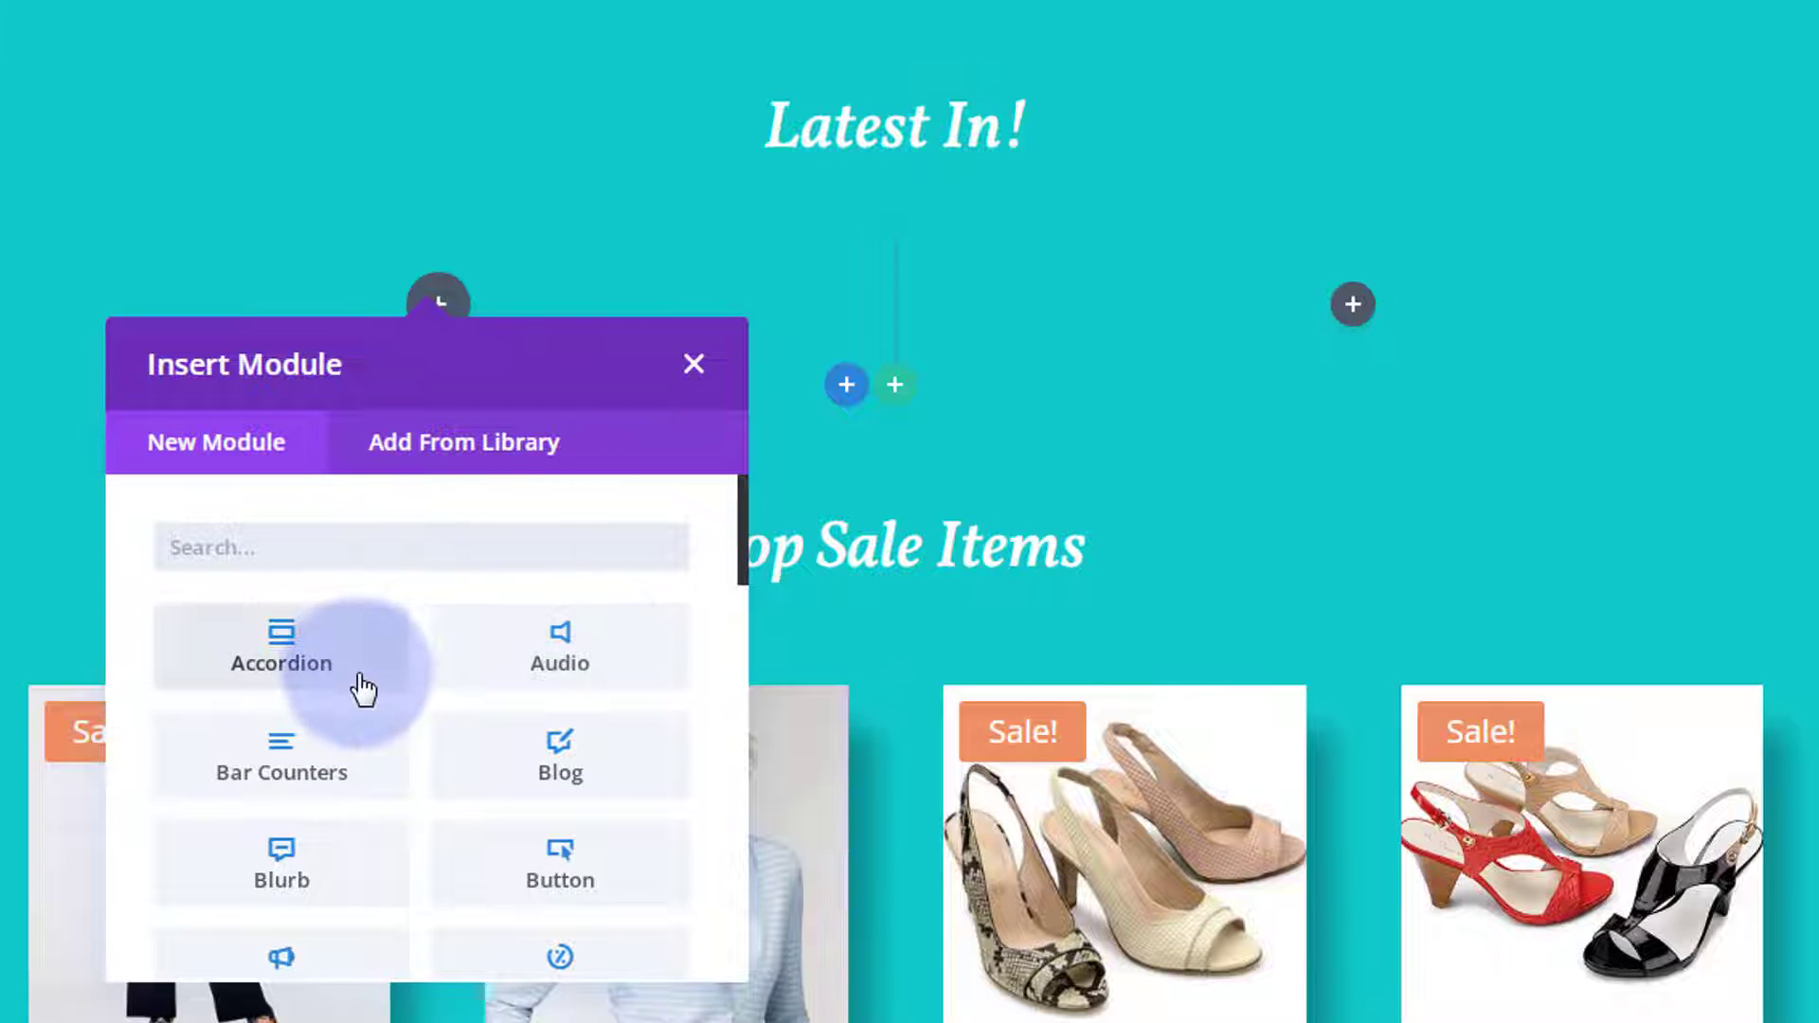
{"action": "left_click", "coordinate": [344, 877]}
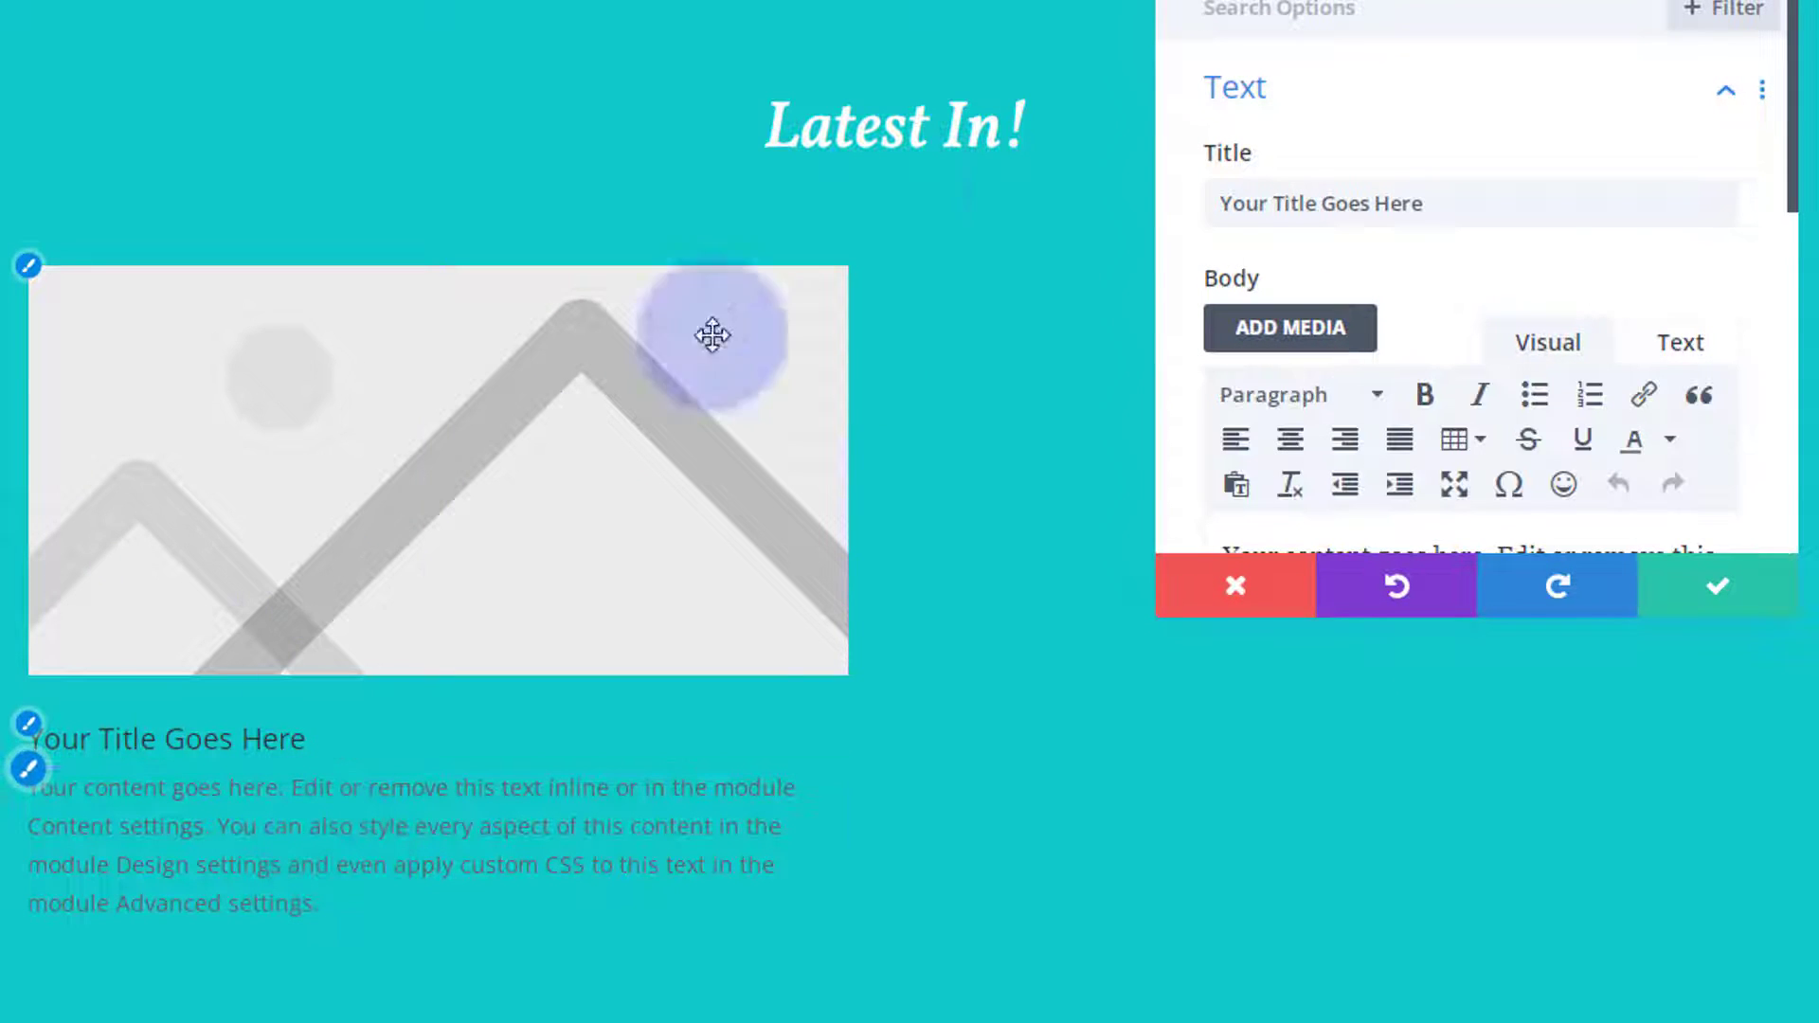
Title the blurb Black Dress and shorten its body text to "Your content goes here. Edit or remove this text."
{"action": "left_click_drag", "start_coordinate": [1435, 202], "coordinate": [1195, 214]}
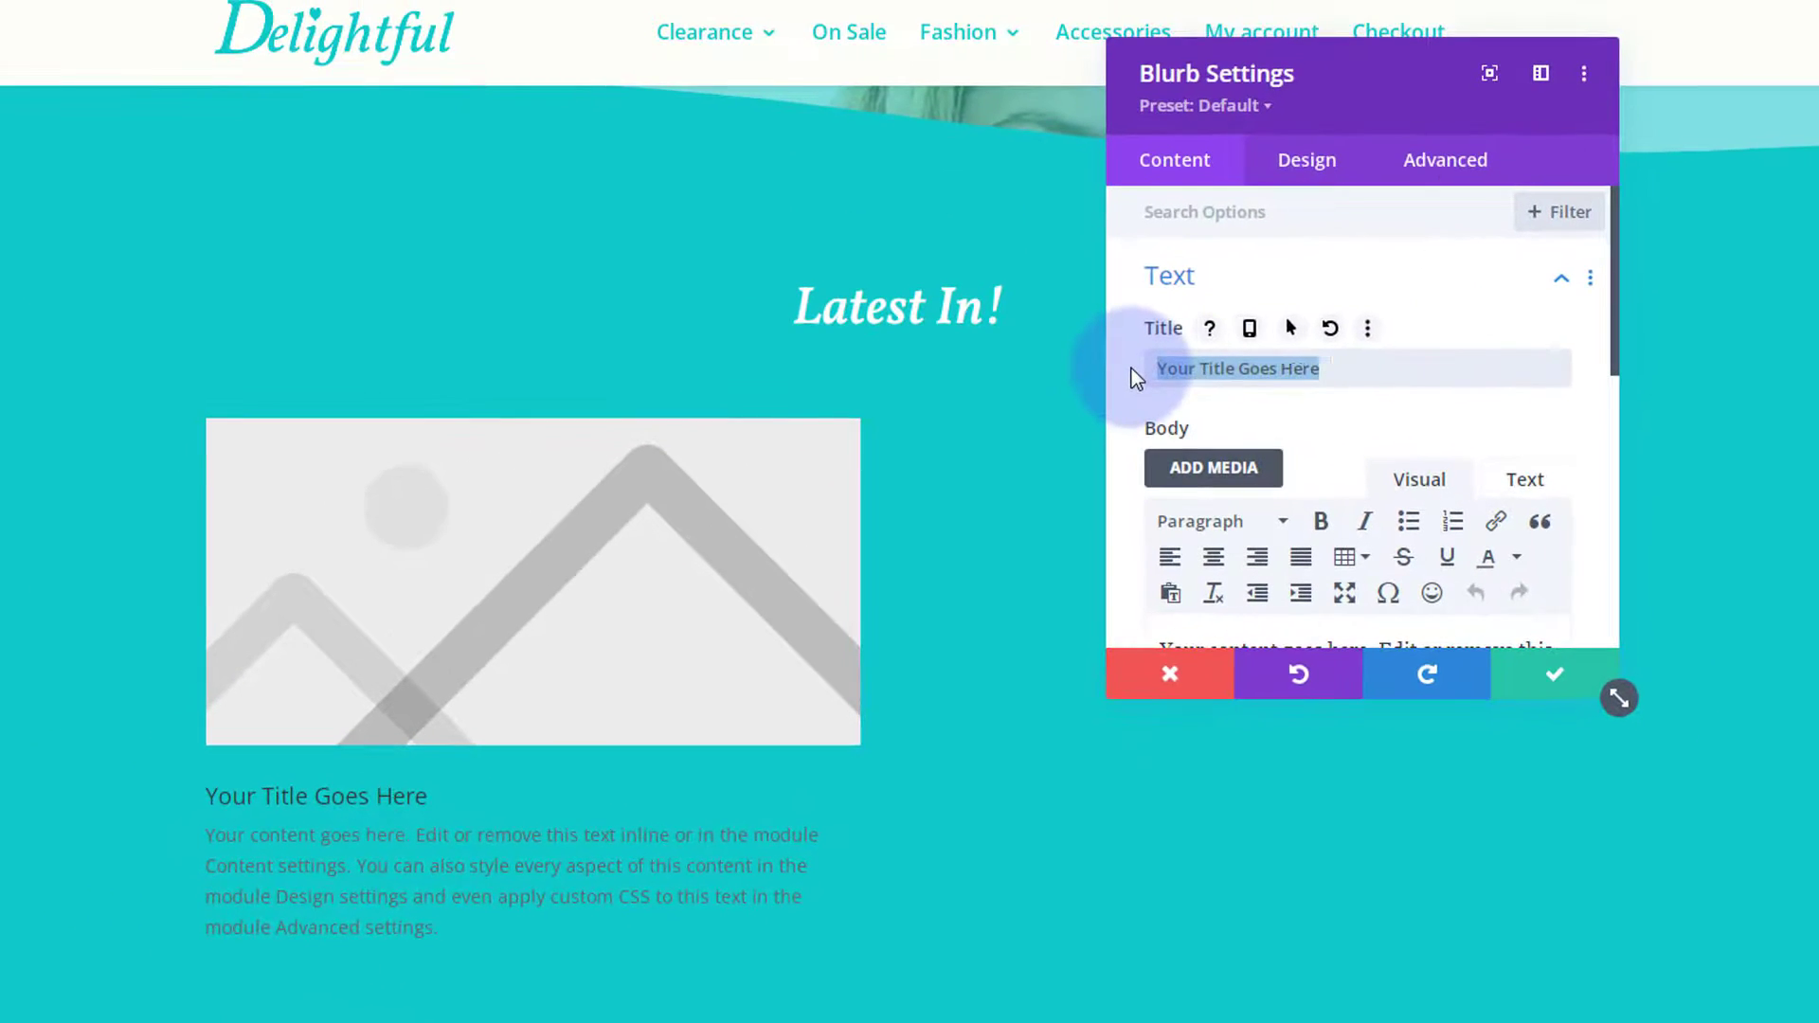
{"action": "type", "text": "Bl"}
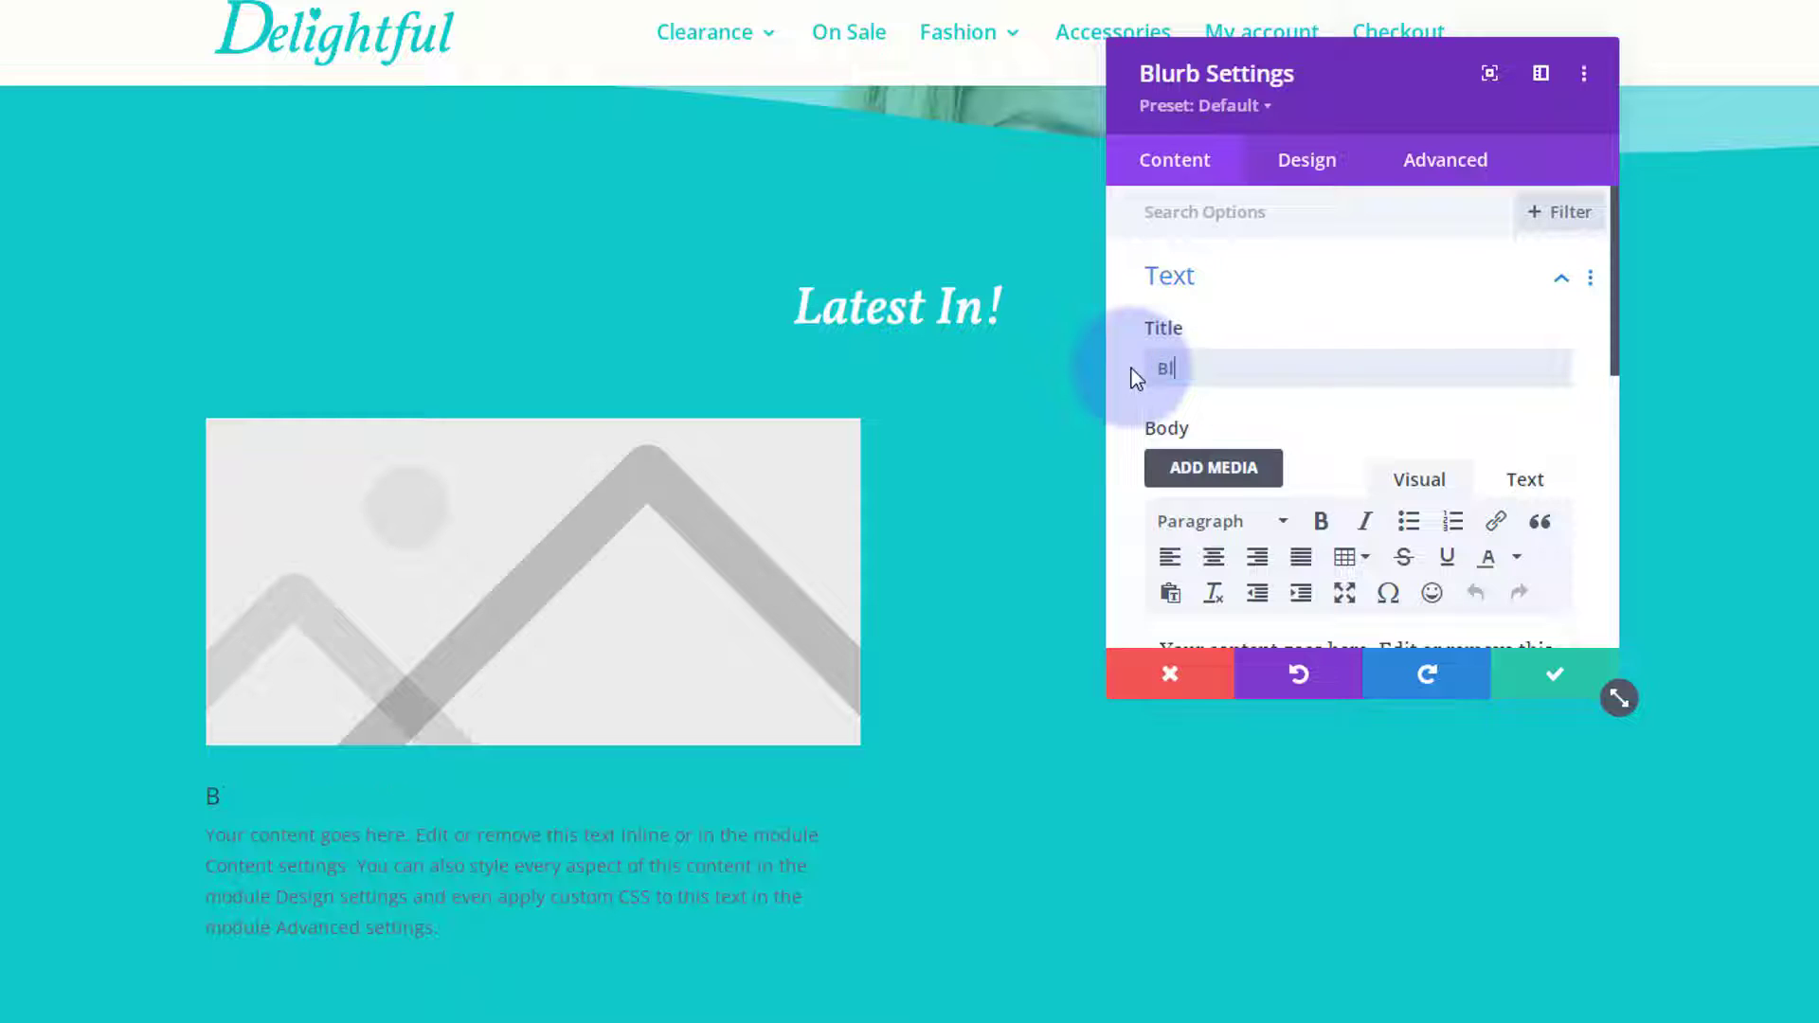
{"action": "type", "text": "ack Dress"}
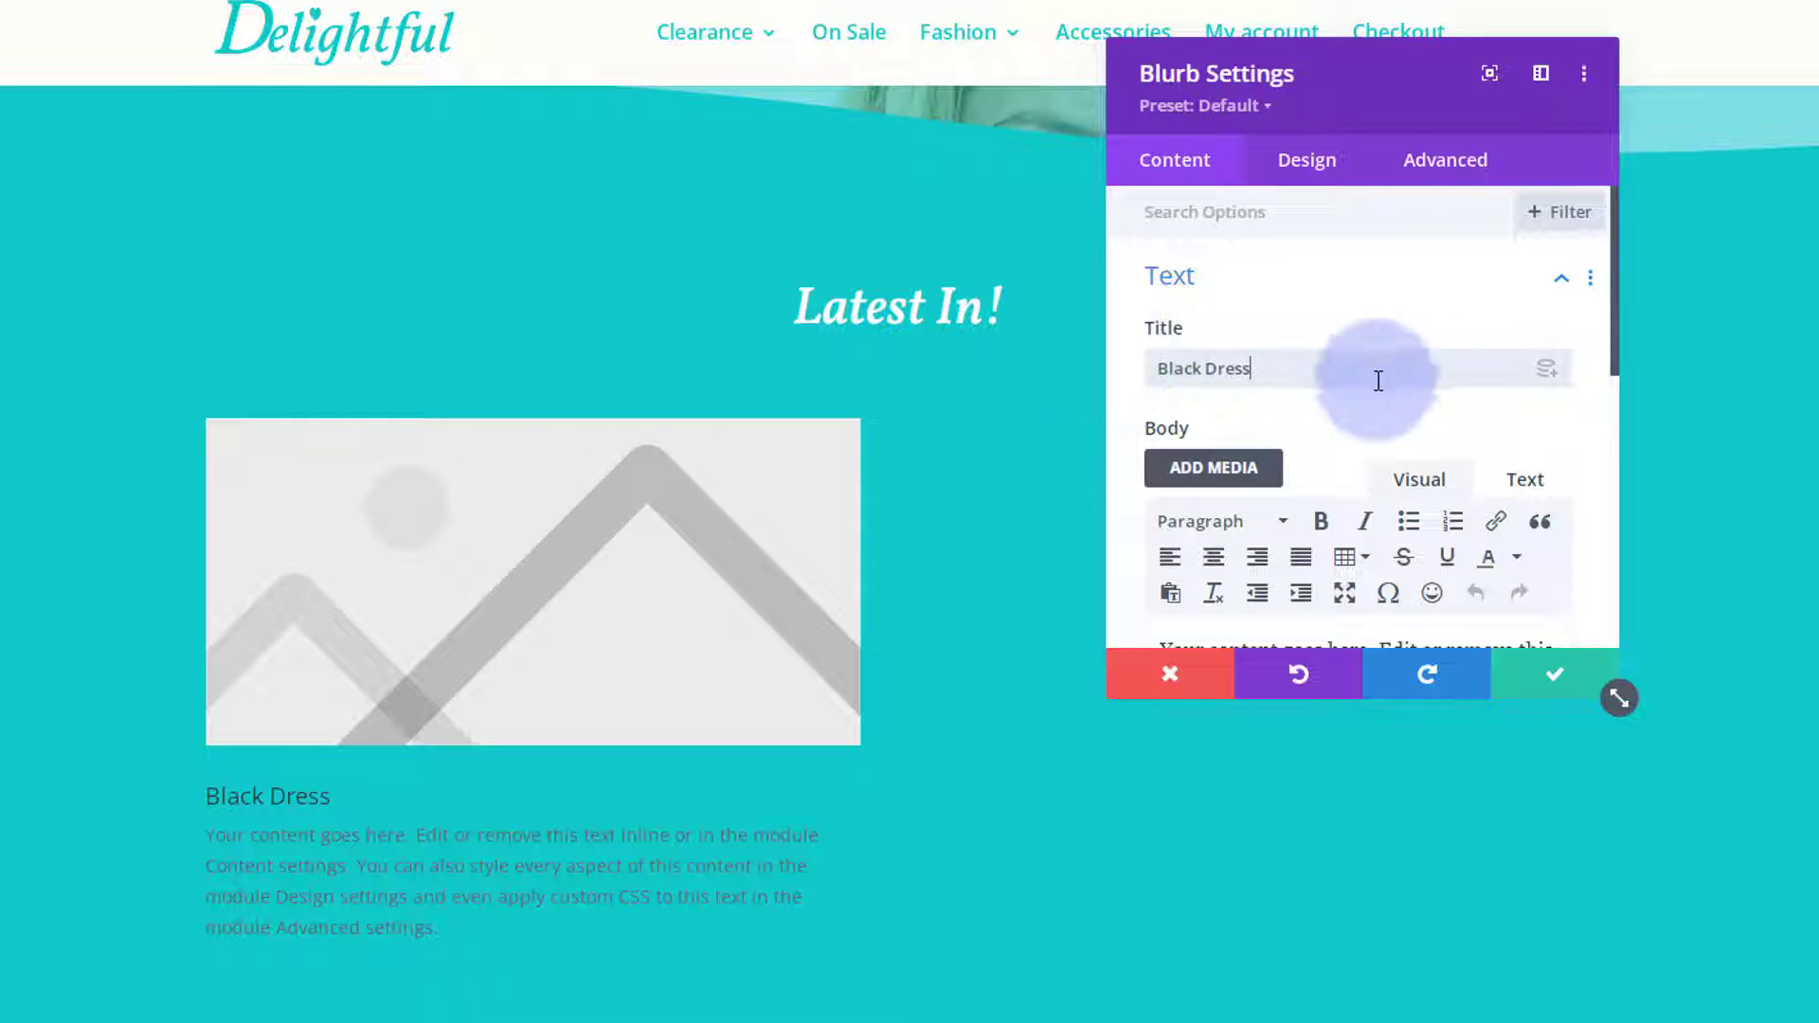
{"action": "scroll", "coordinate": [1412, 375], "scroll_direction": "down", "scroll_amount": 3}
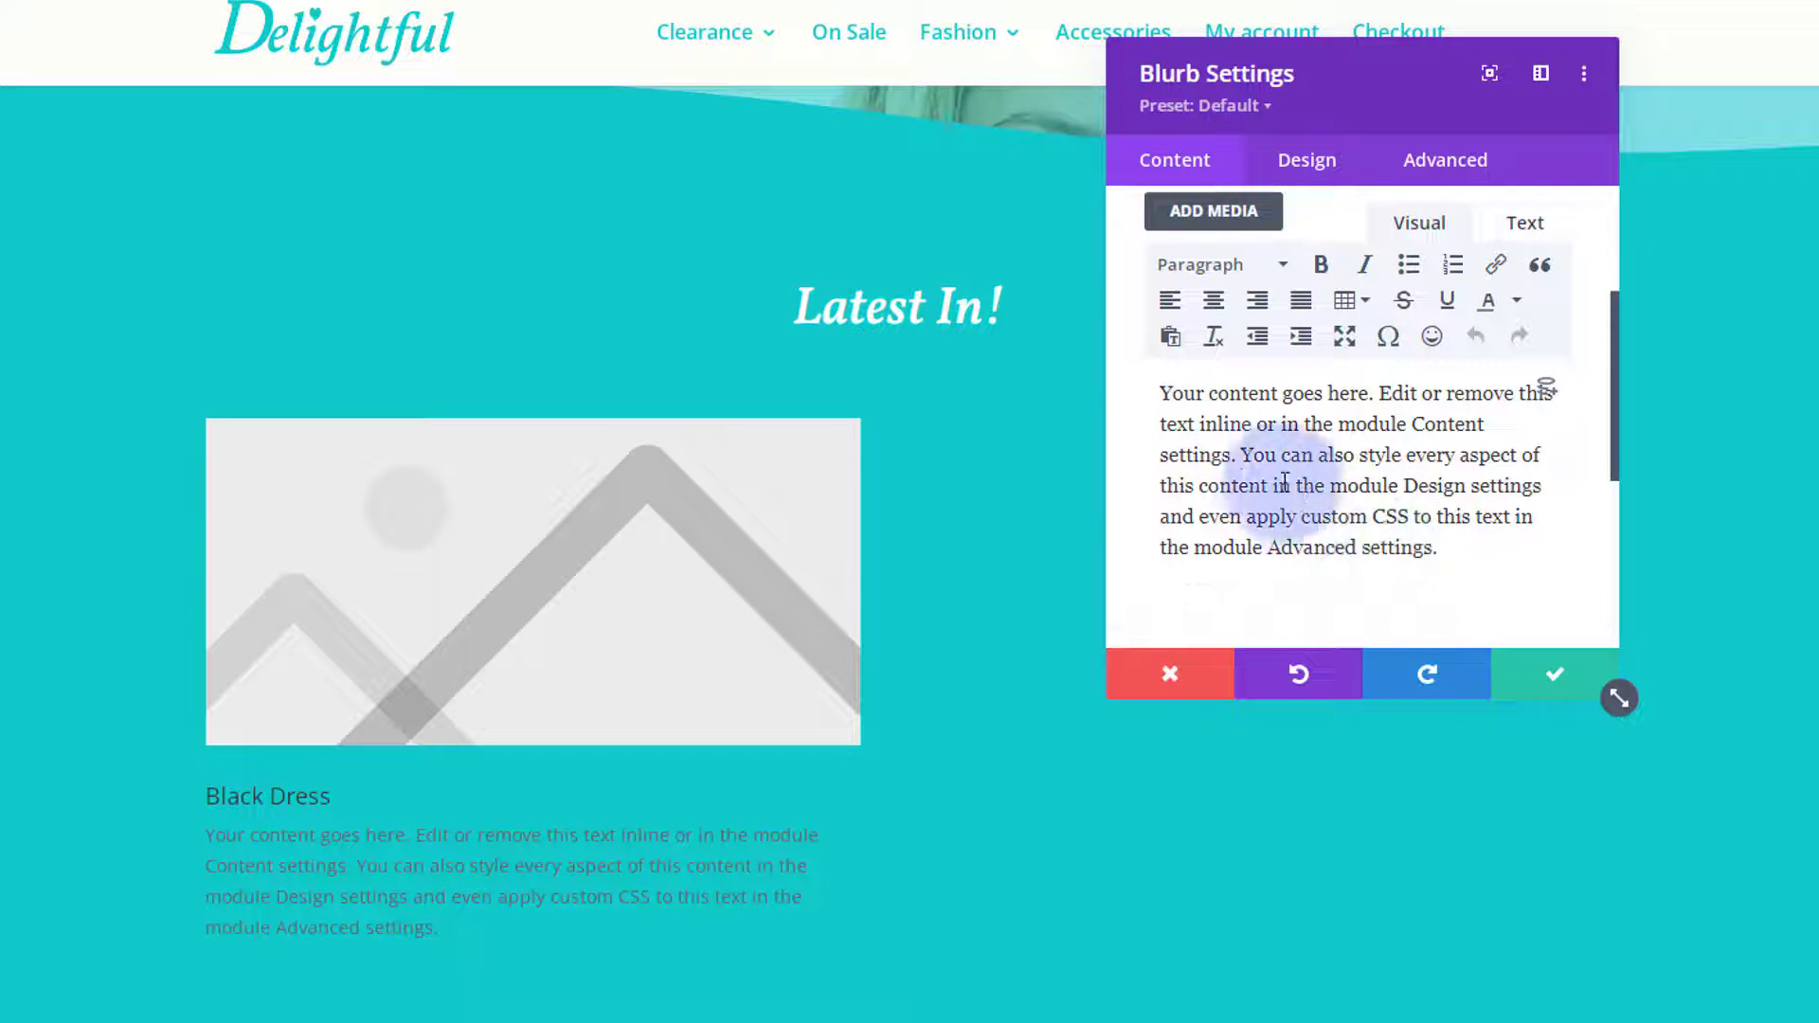
{"action": "left_click_drag", "start_coordinate": [1198, 424], "coordinate": [1454, 569]}
{"action": "key", "text": "BackSpace"}
{"action": "type", "text": ". Edit or remove this text."}
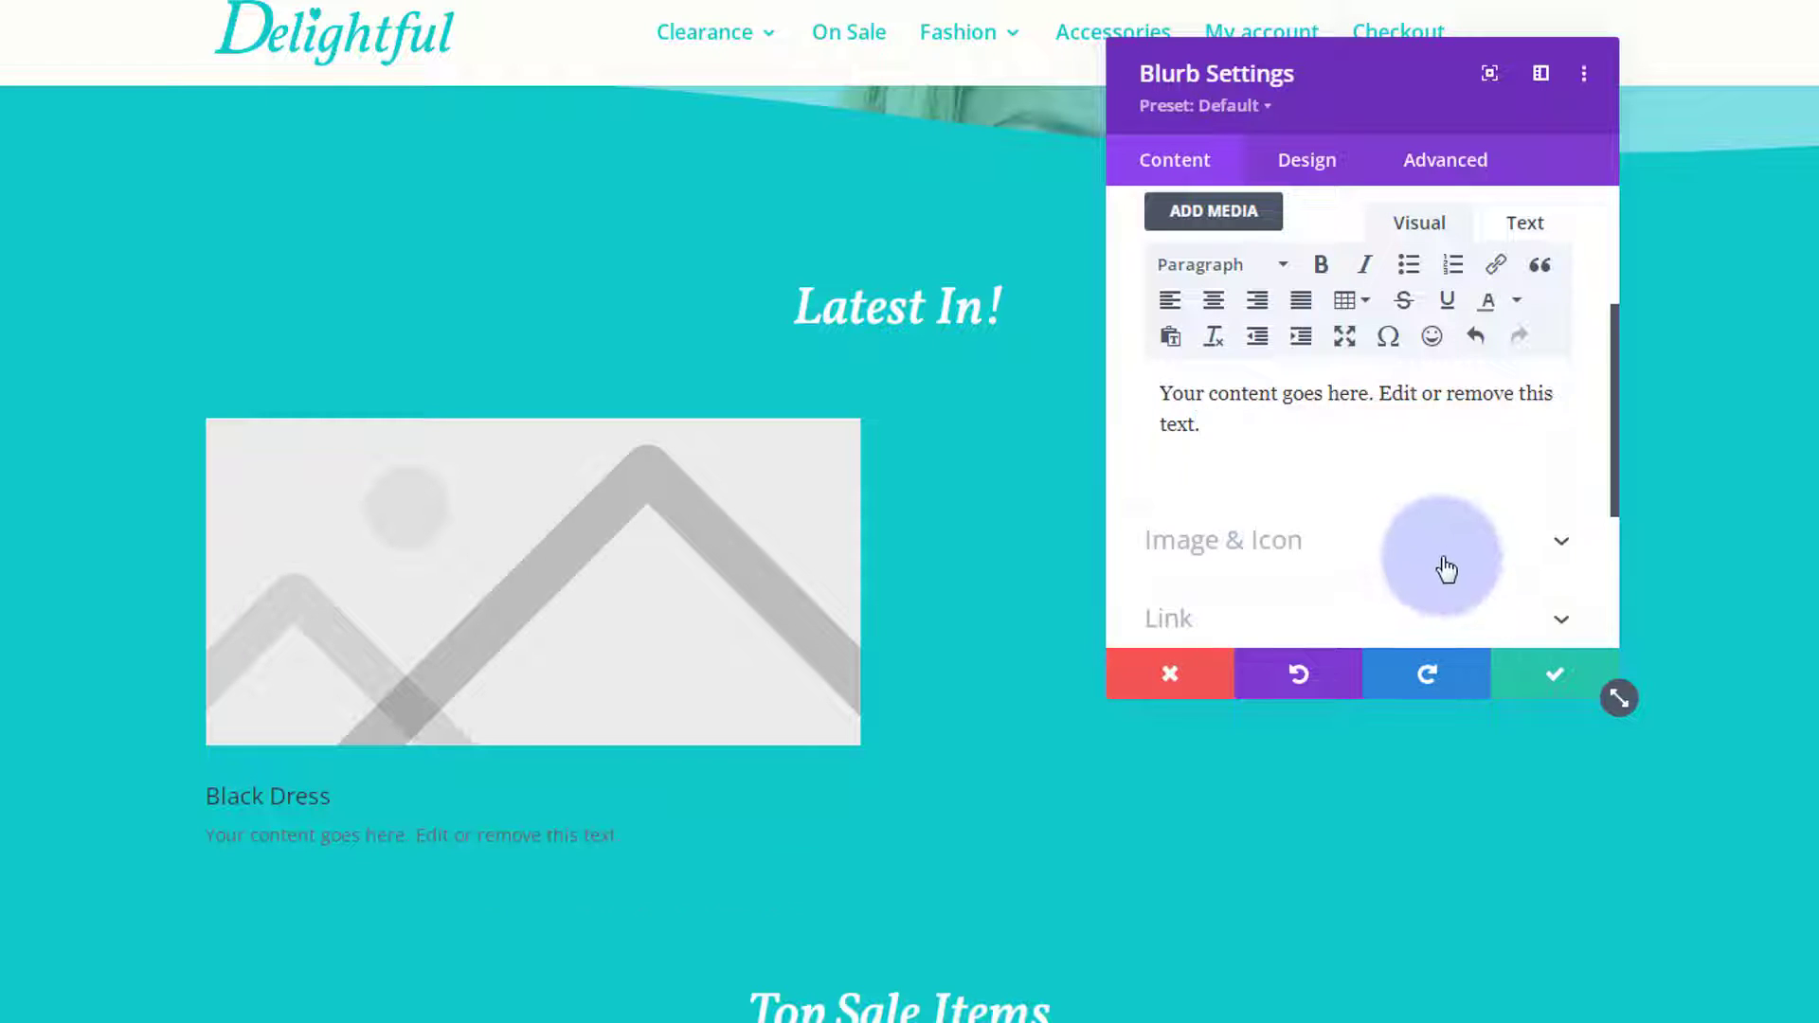
Replace the blurb's placeholder image with the navy dress picture dress6-2.jpg from the media library
{"action": "scroll", "coordinate": [1403, 454], "scroll_direction": "down", "scroll_amount": 3}
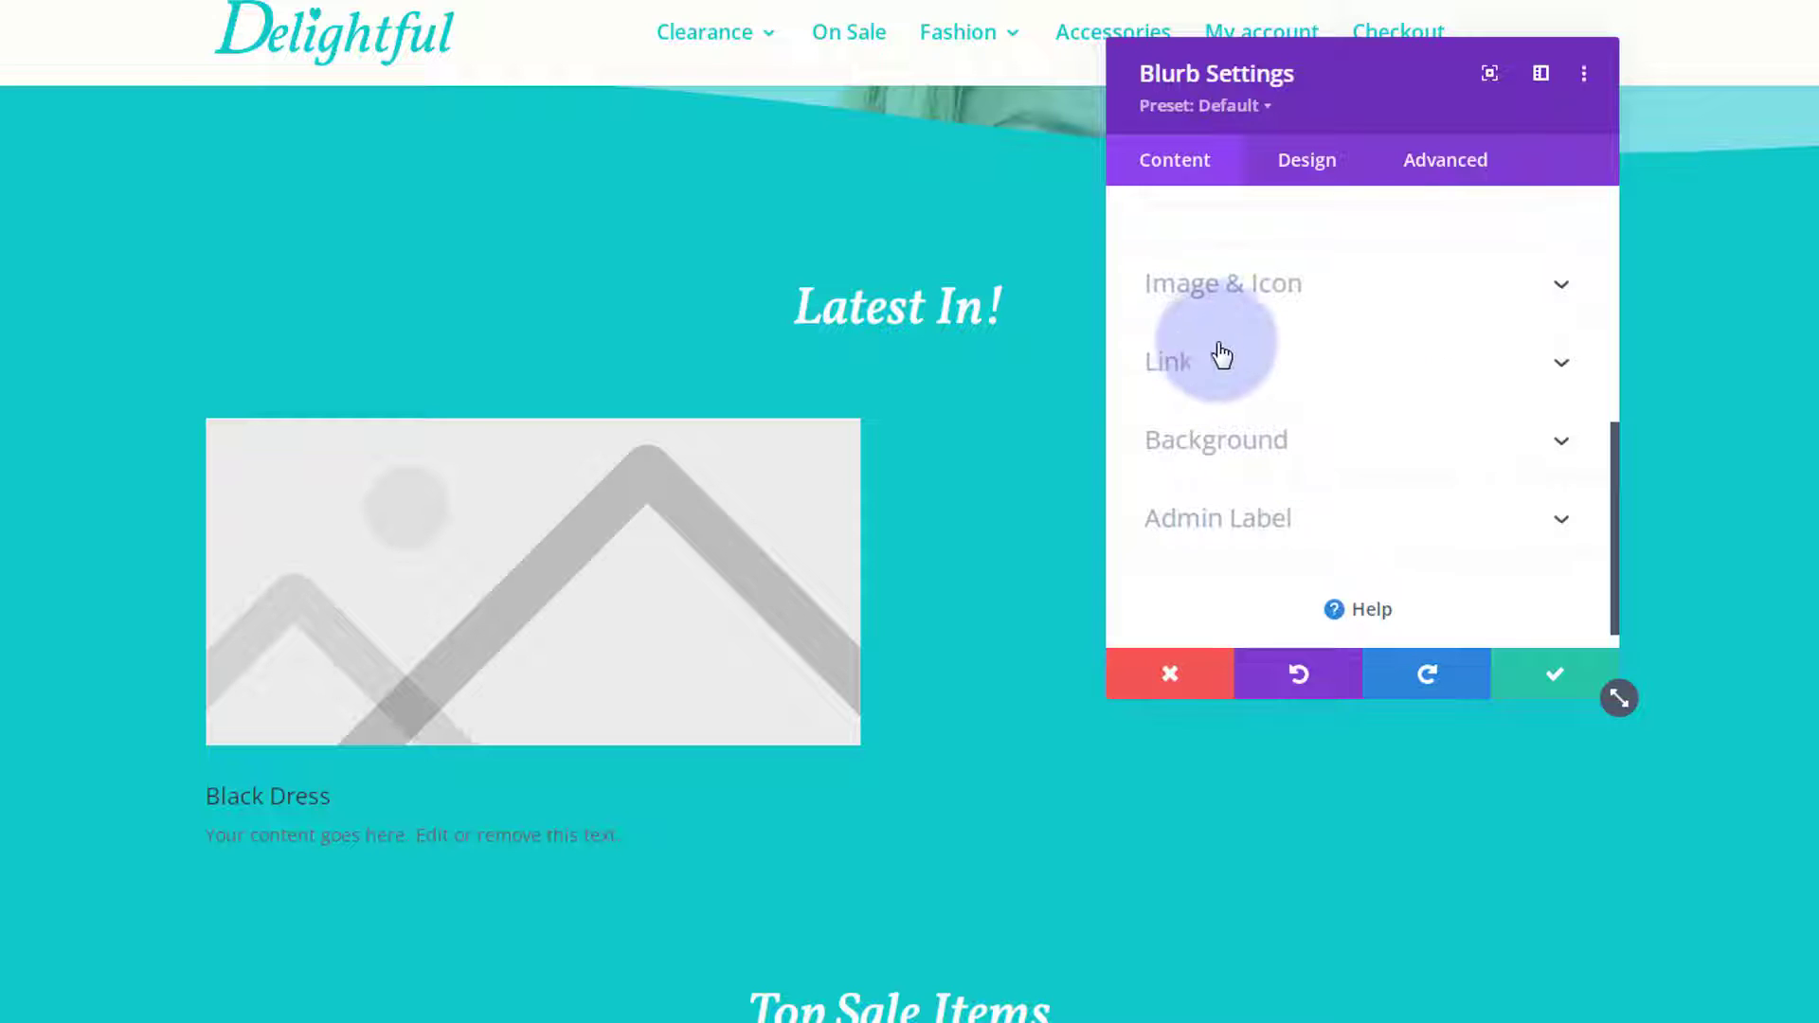
{"action": "left_click", "coordinate": [1334, 294]}
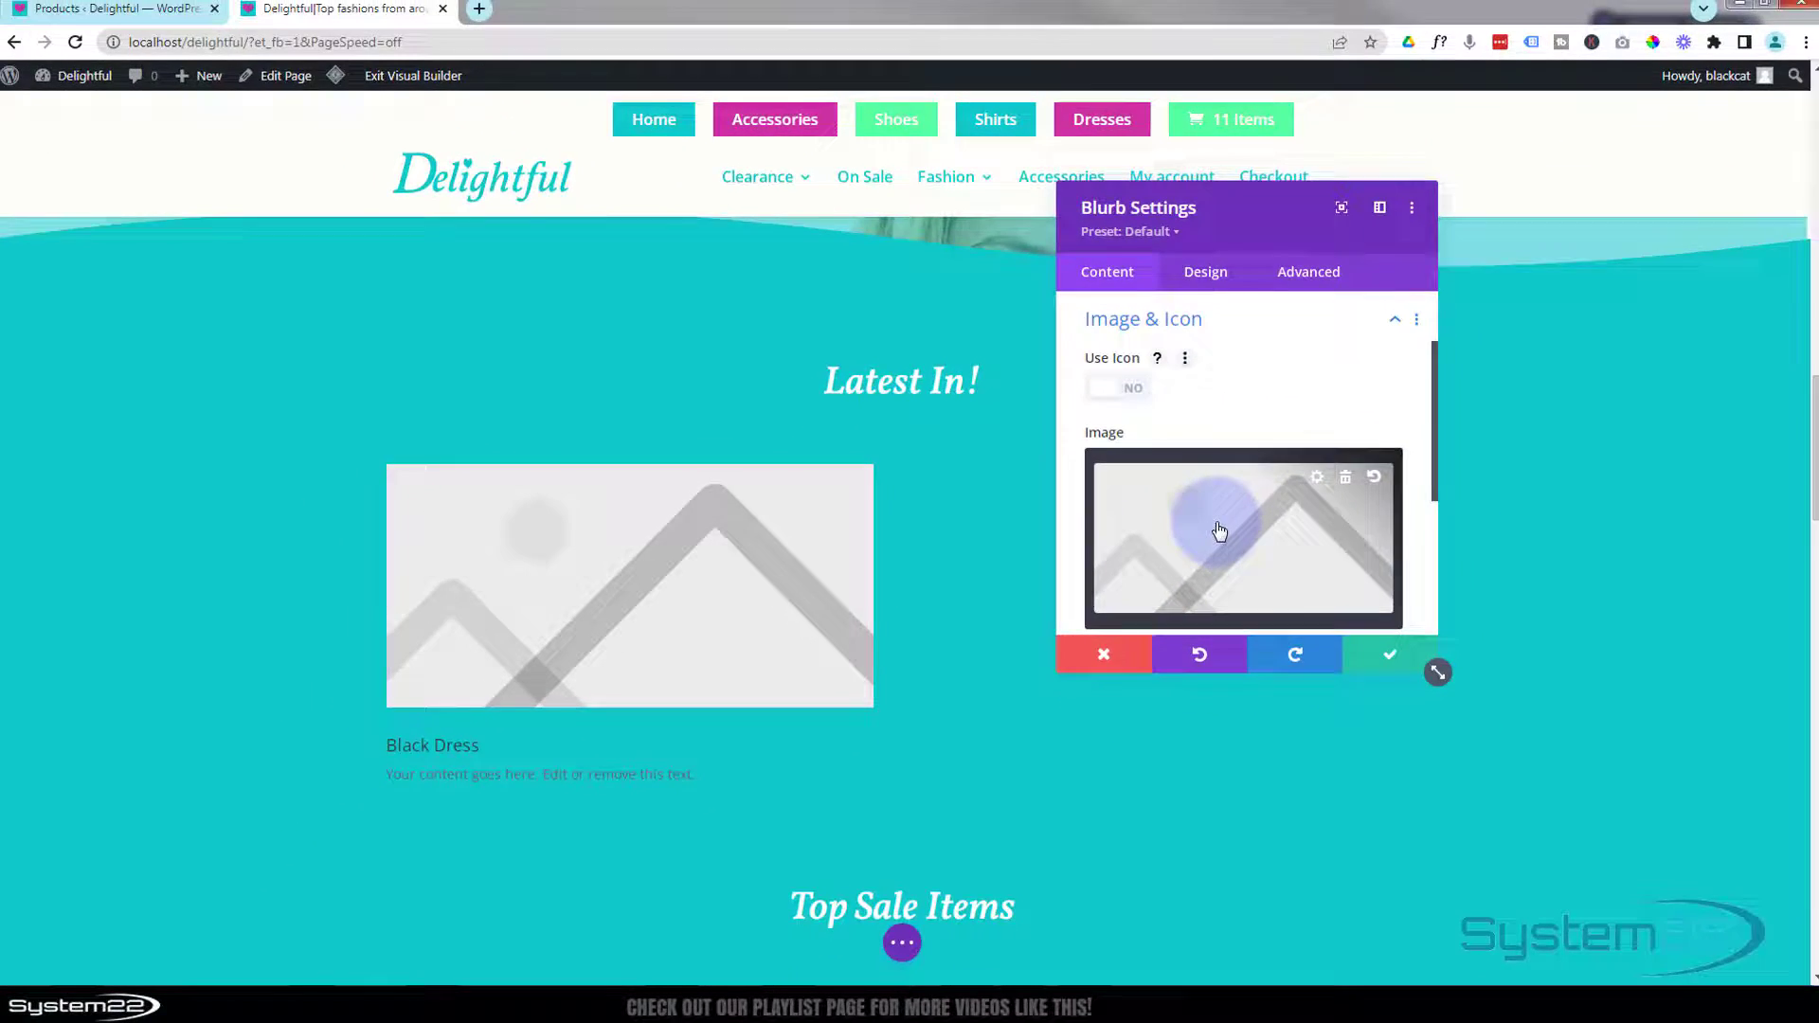
{"action": "left_click", "coordinate": [1298, 520]}
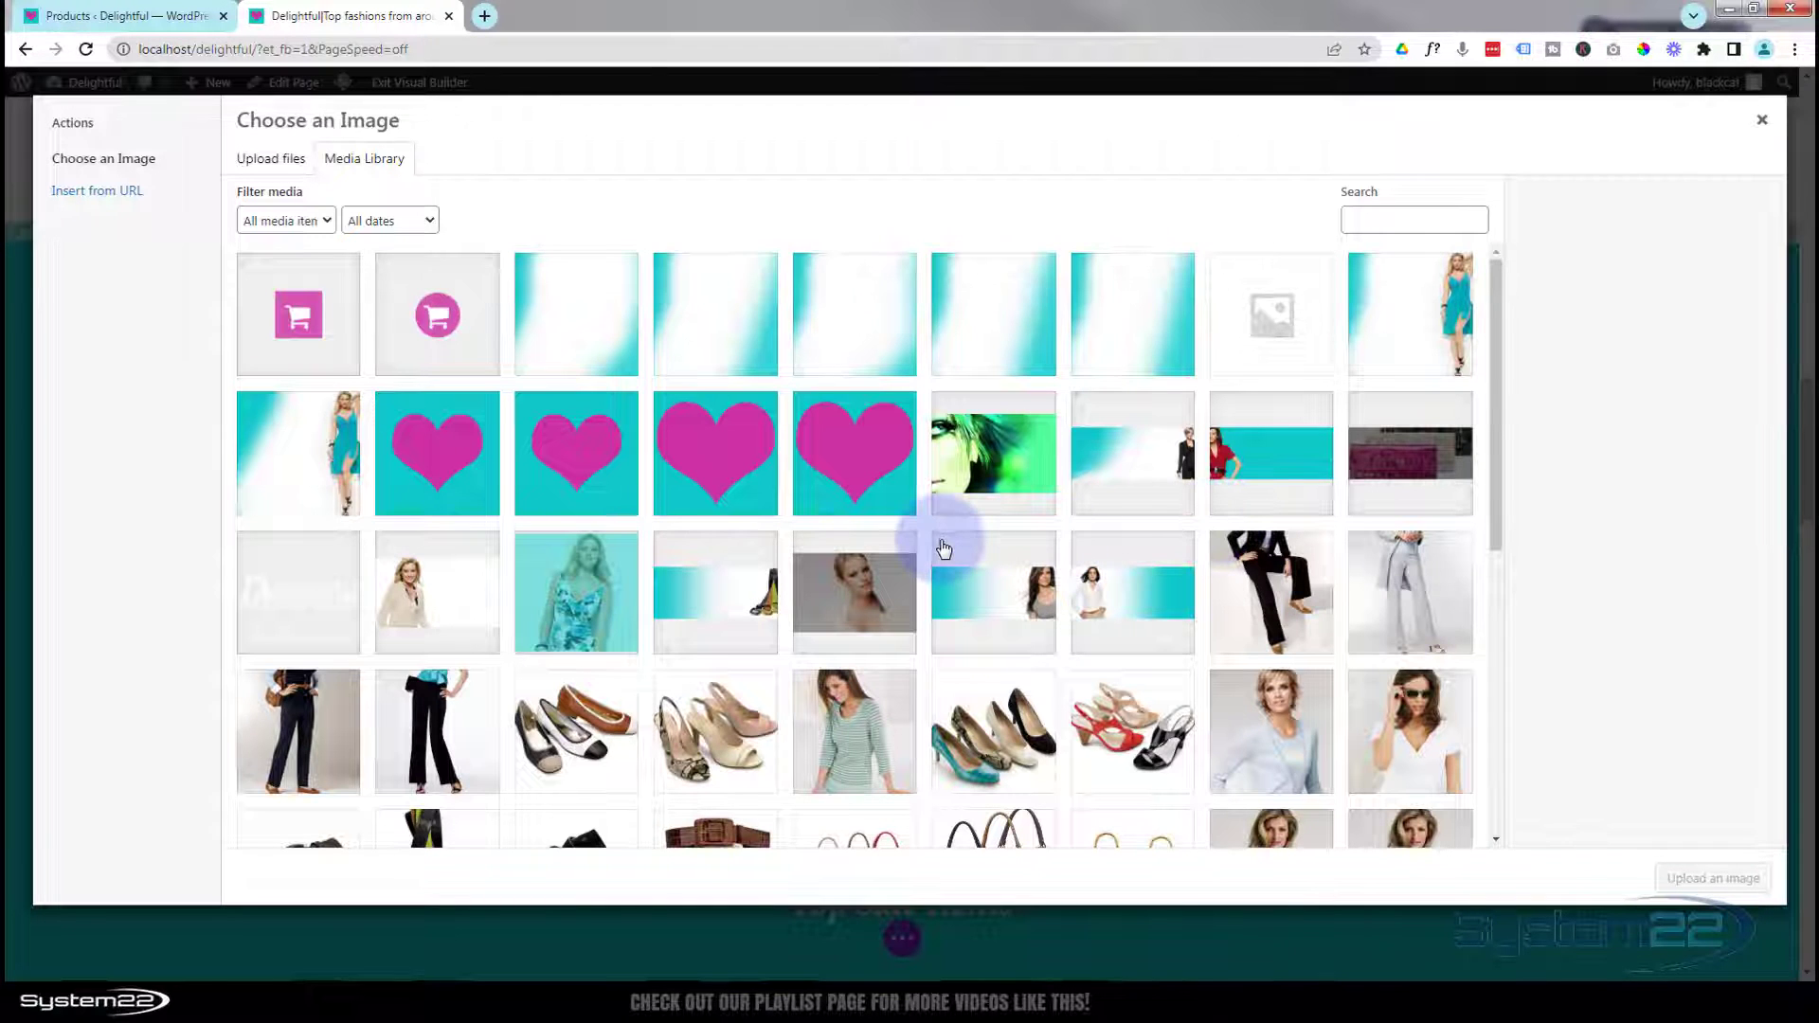
{"action": "scroll", "coordinate": [943, 546], "scroll_direction": "down", "scroll_amount": 5}
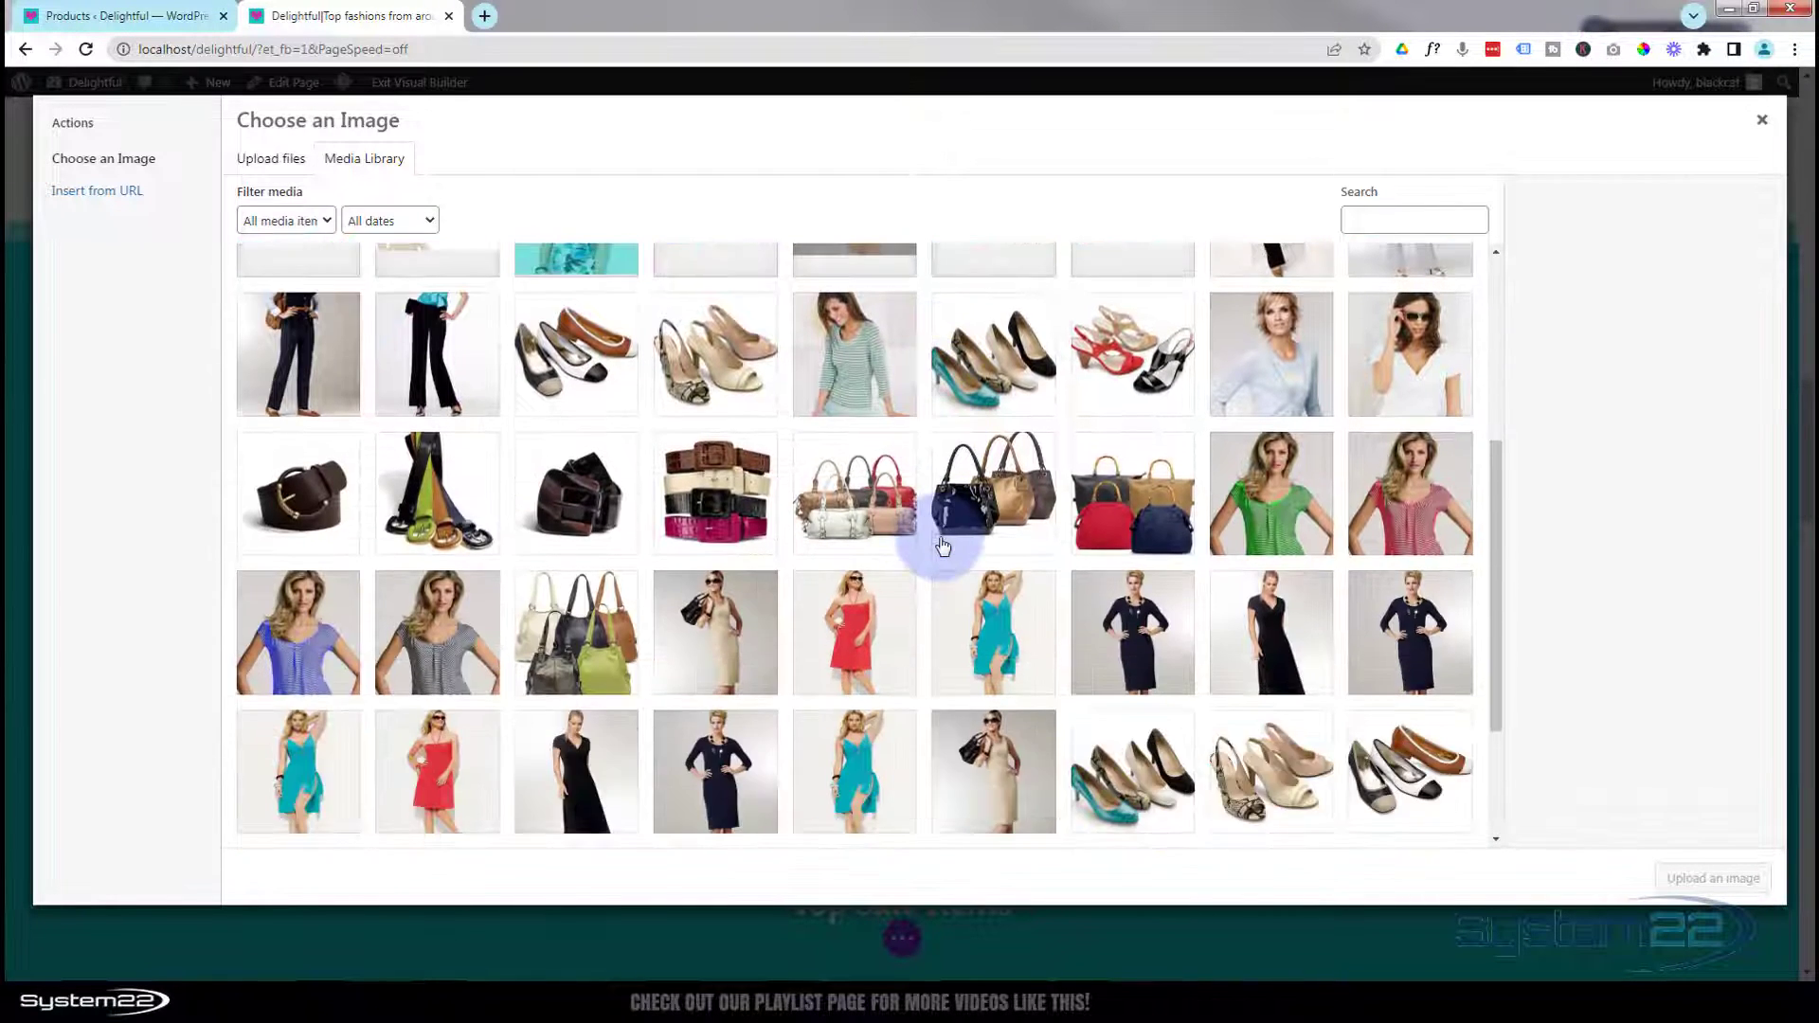
{"action": "left_click", "coordinate": [1095, 557]}
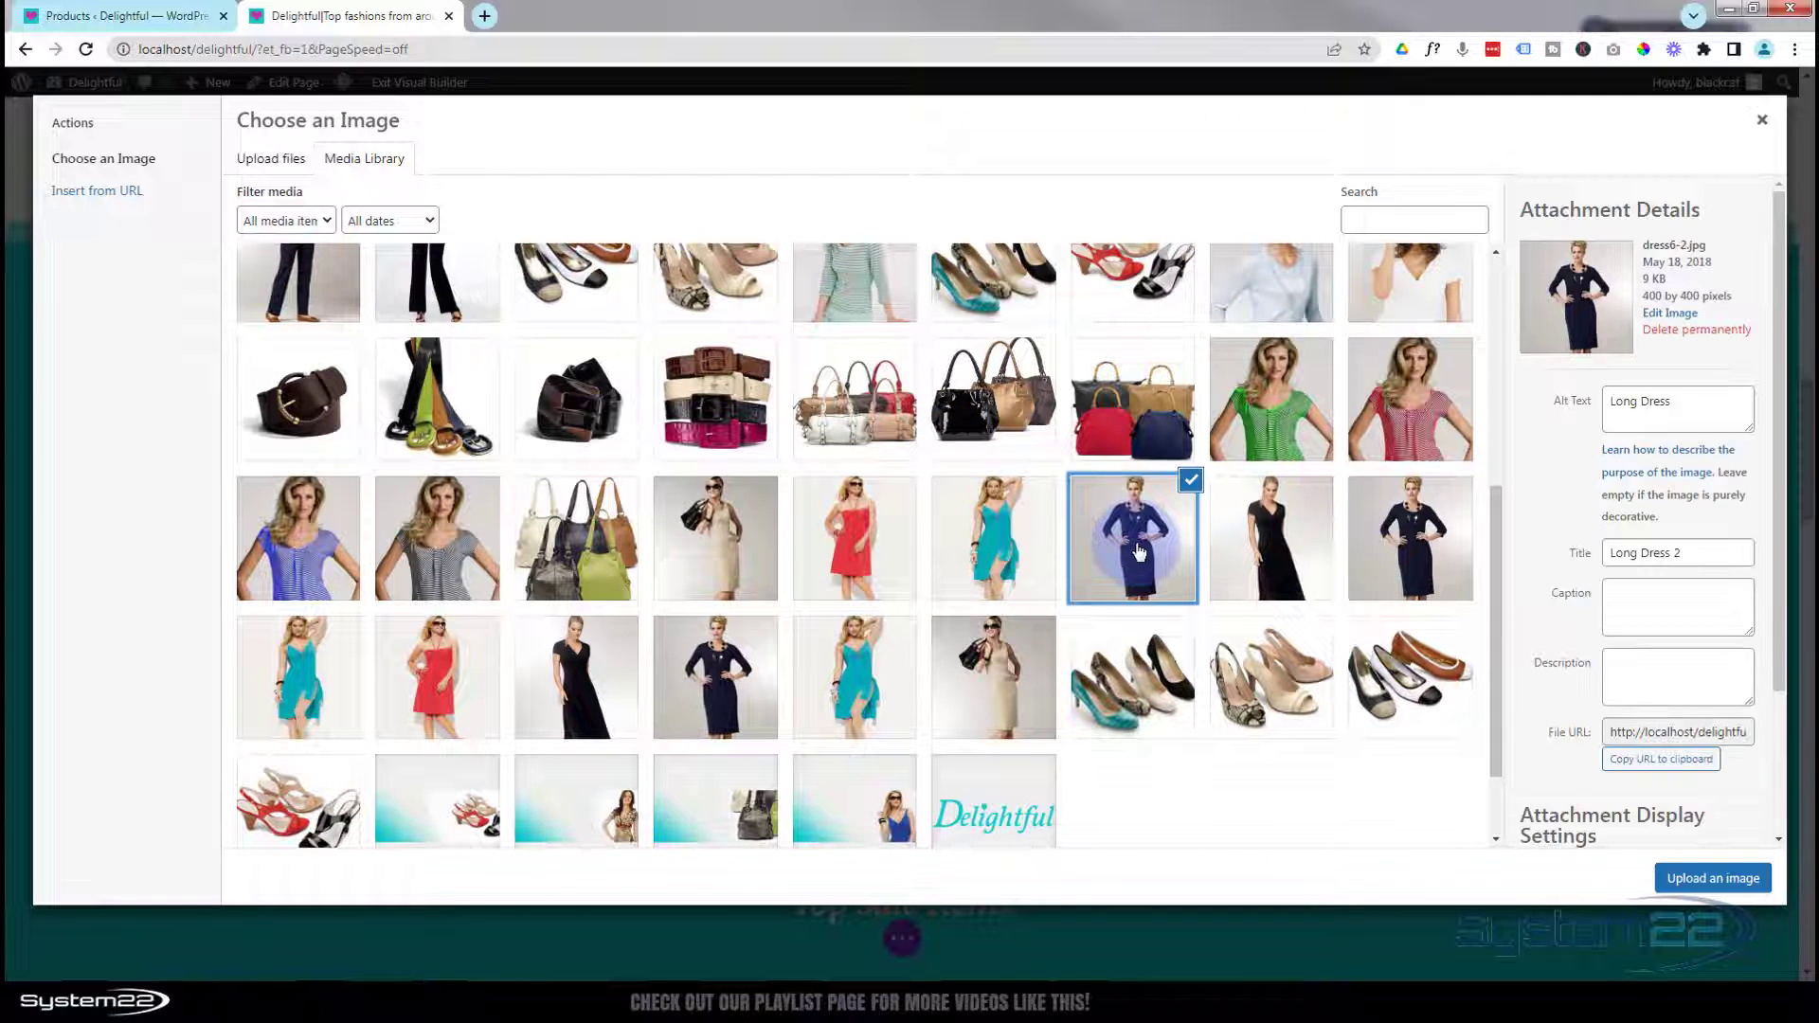
{"action": "left_click", "coordinate": [1715, 877]}
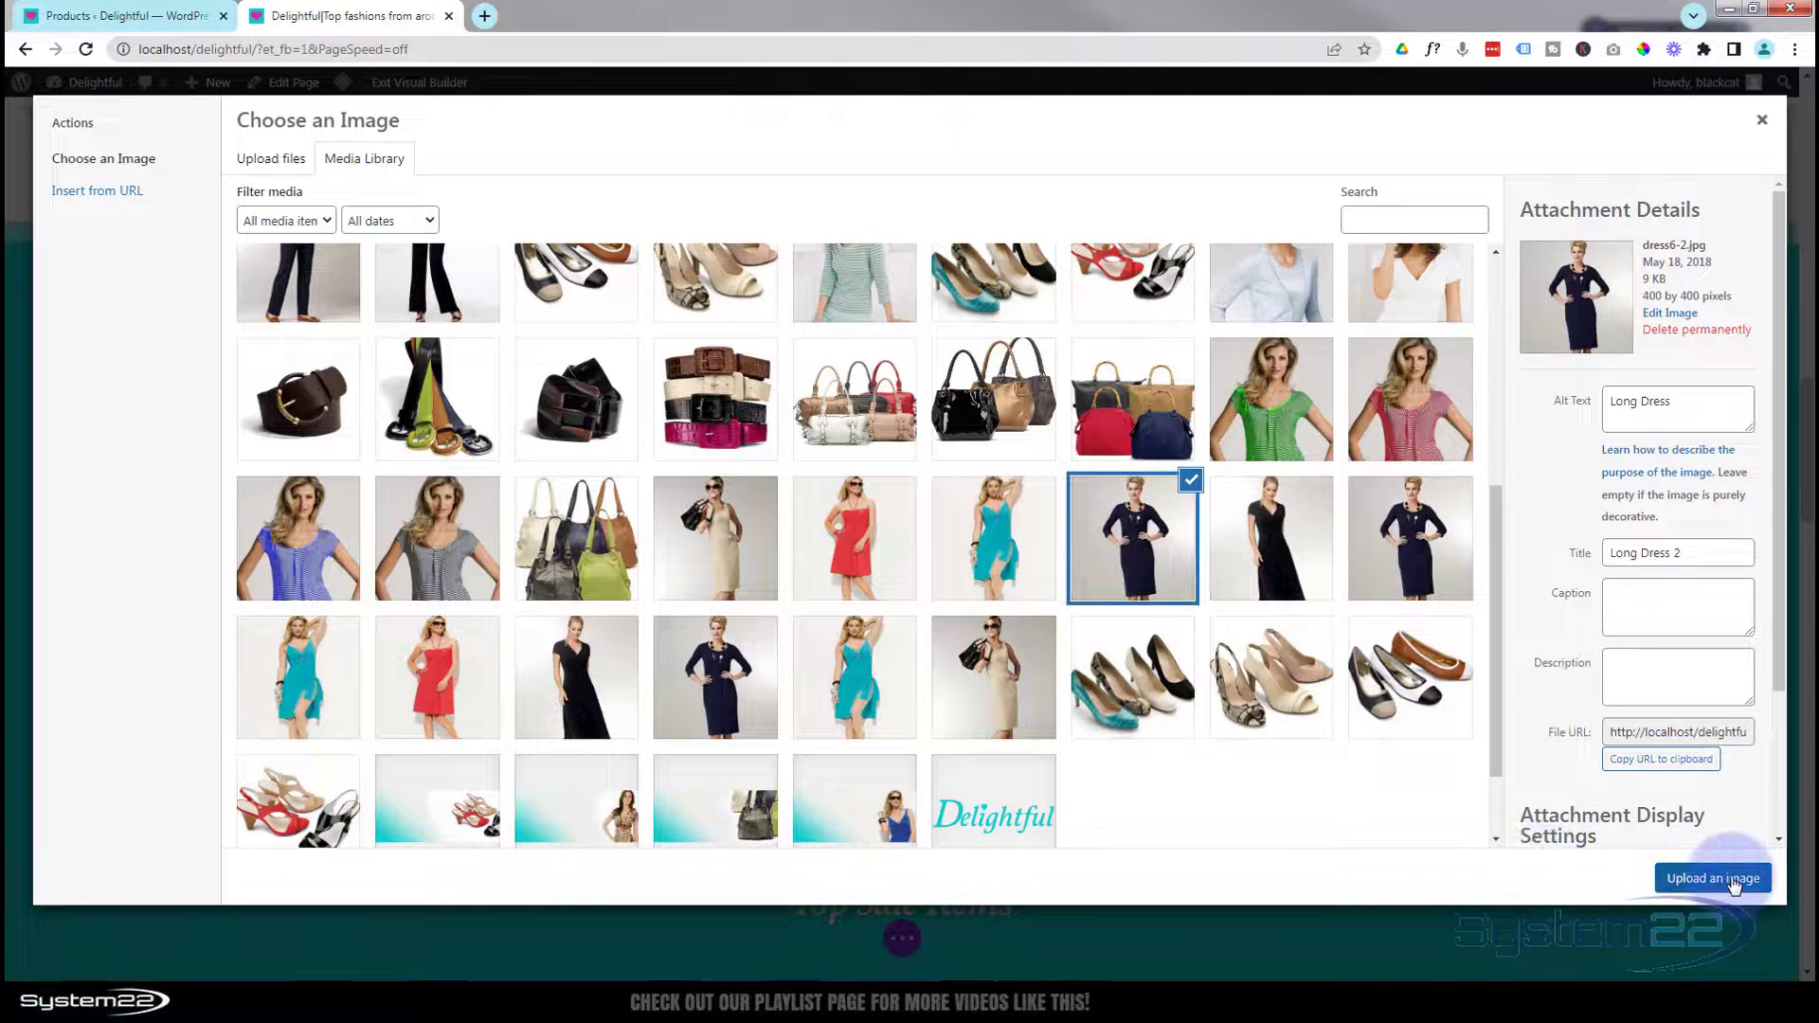
Examine the blurb's link settings, including the title and module link URLs and targets
{"action": "scroll", "coordinate": [1327, 417], "scroll_direction": "down", "scroll_amount": 3}
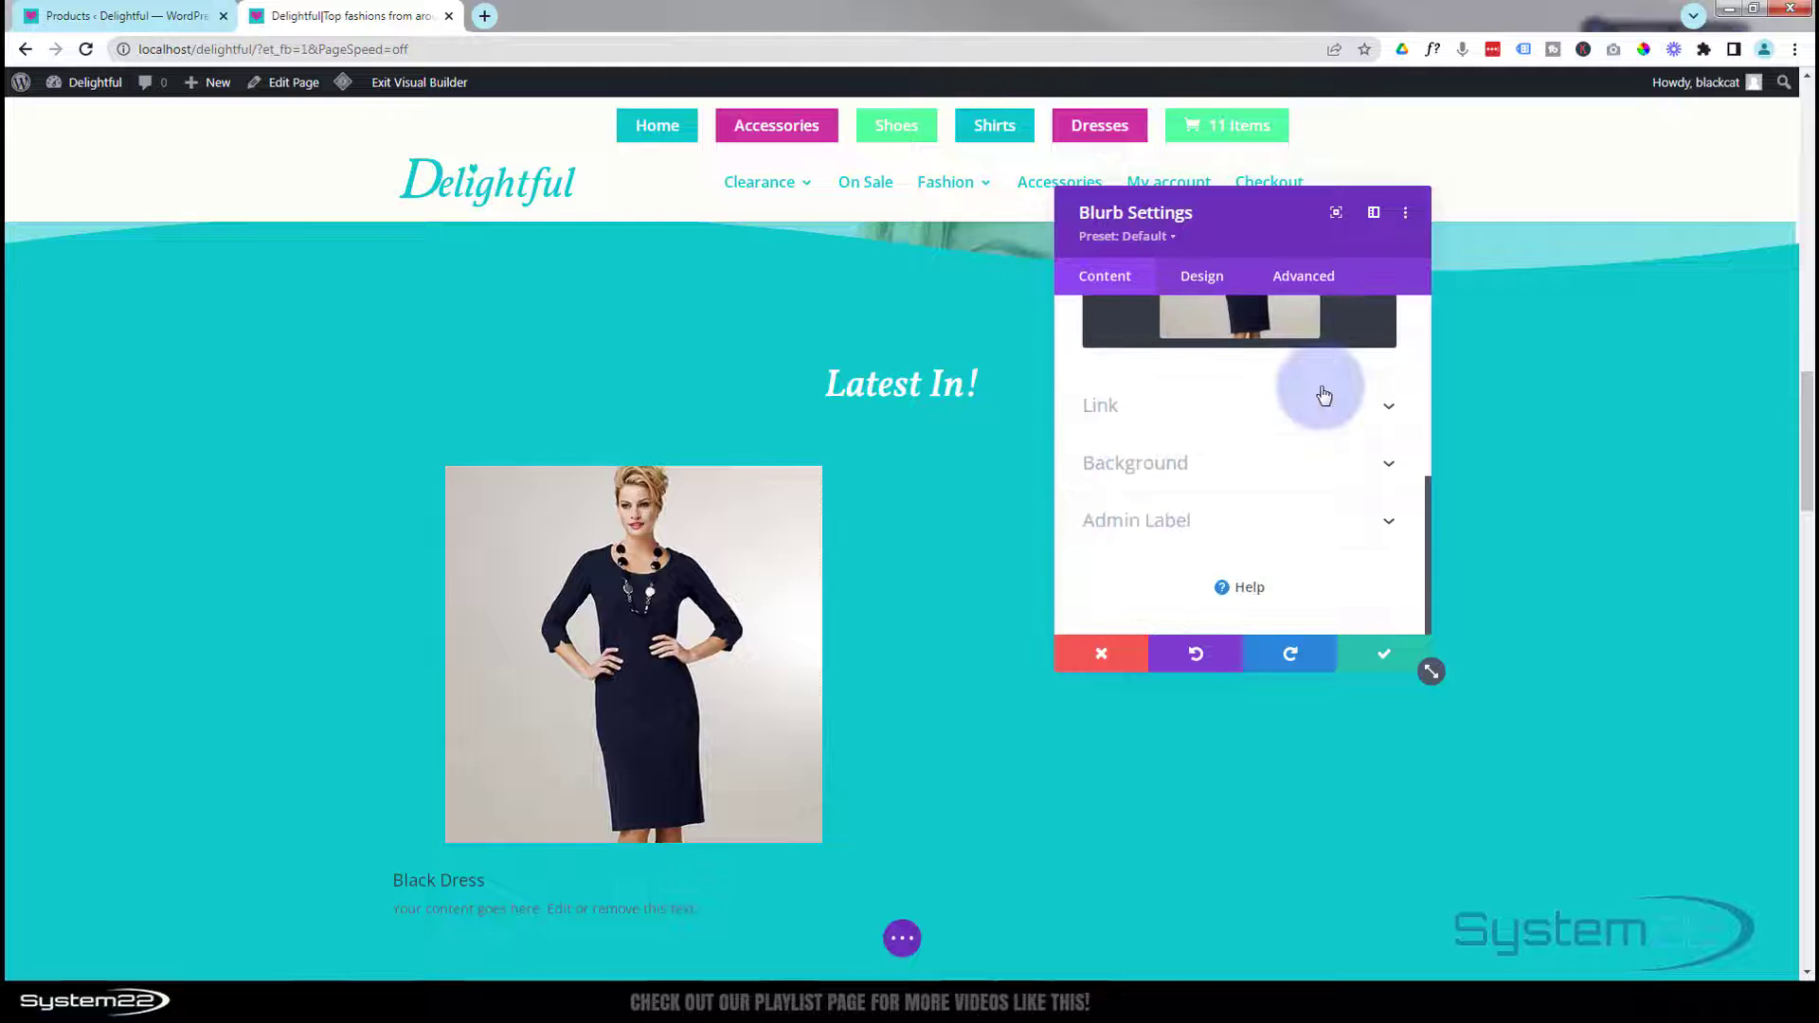
{"action": "left_click", "coordinate": [1151, 404]}
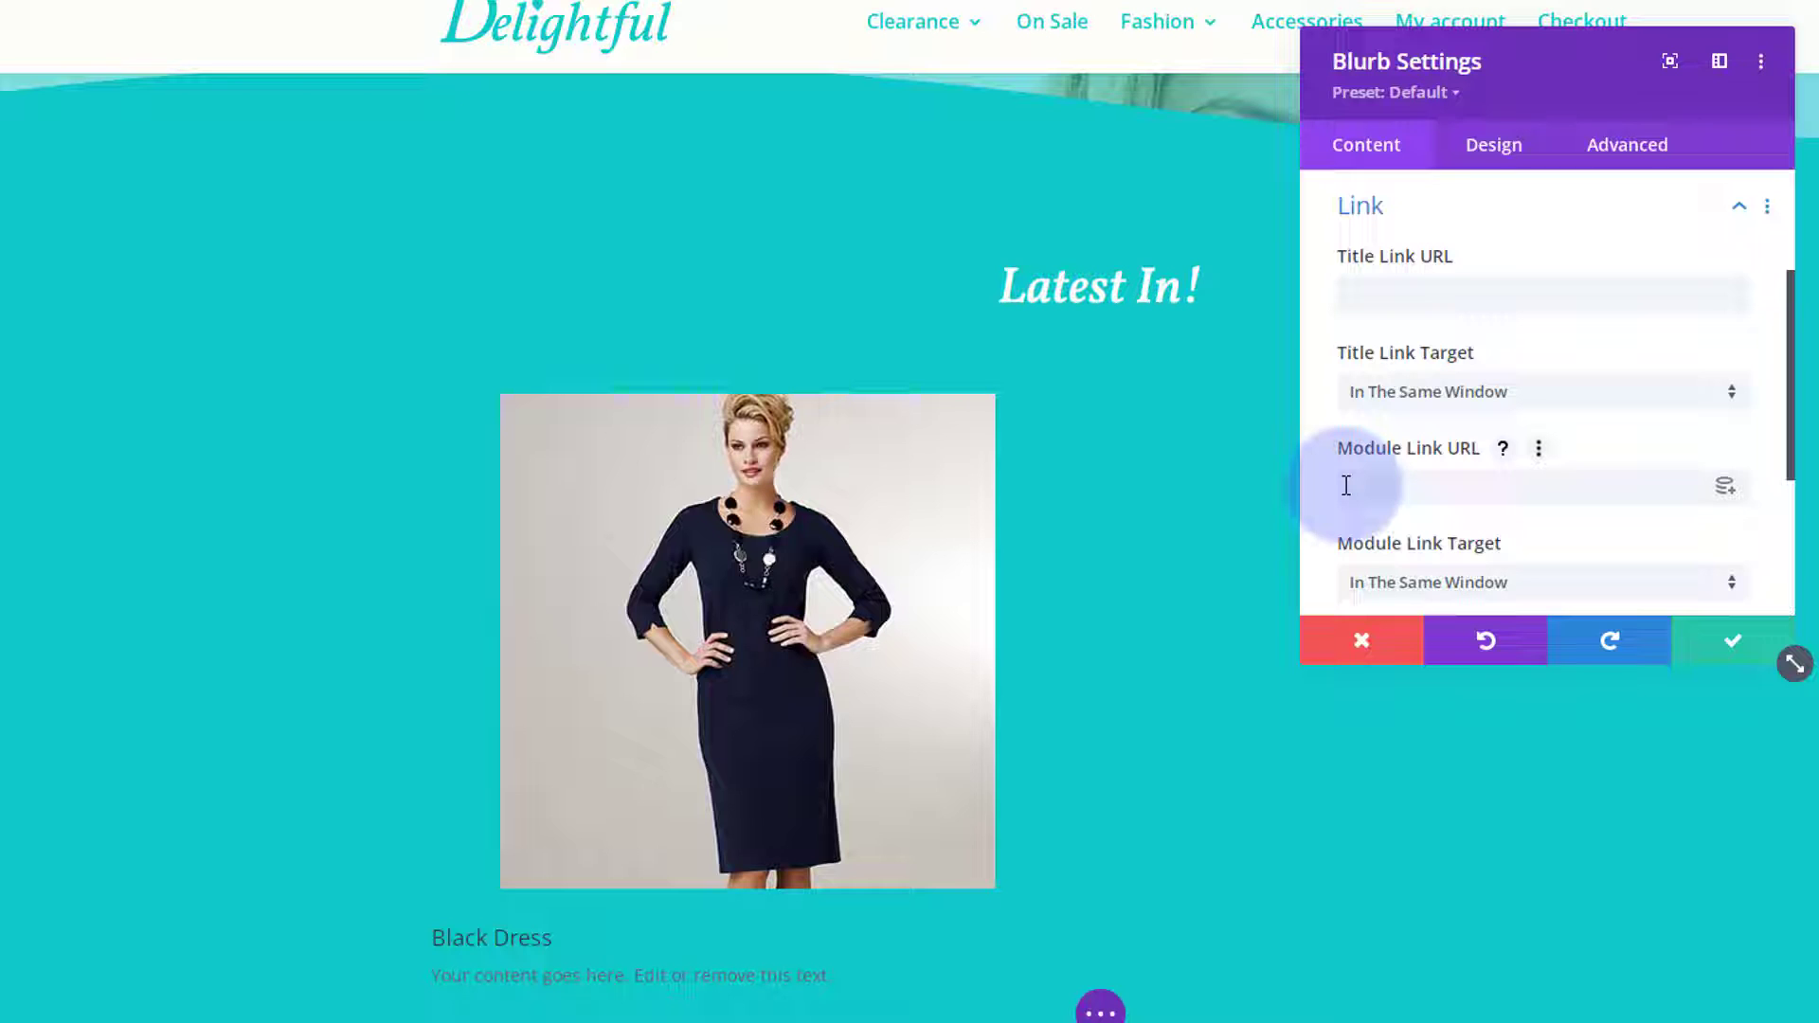
{"action": "left_click", "coordinate": [1442, 491]}
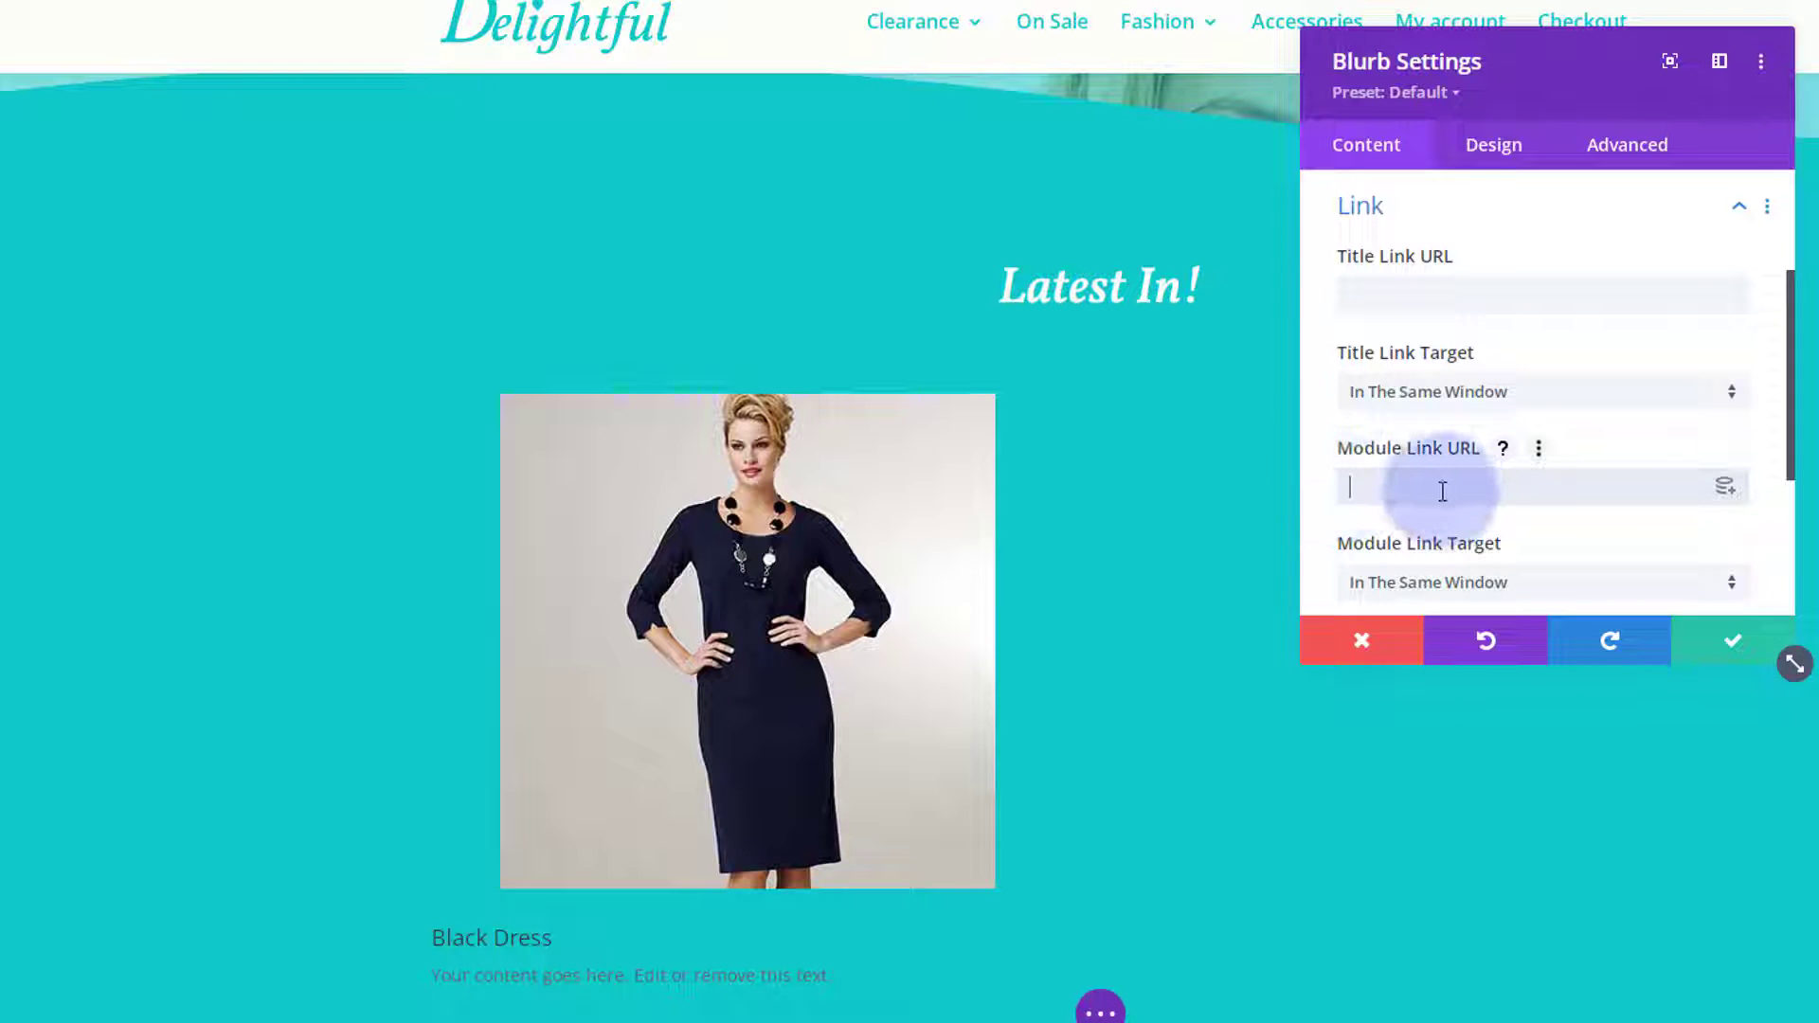
{"action": "scroll", "coordinate": [1442, 496], "scroll_direction": "down", "scroll_amount": 1}
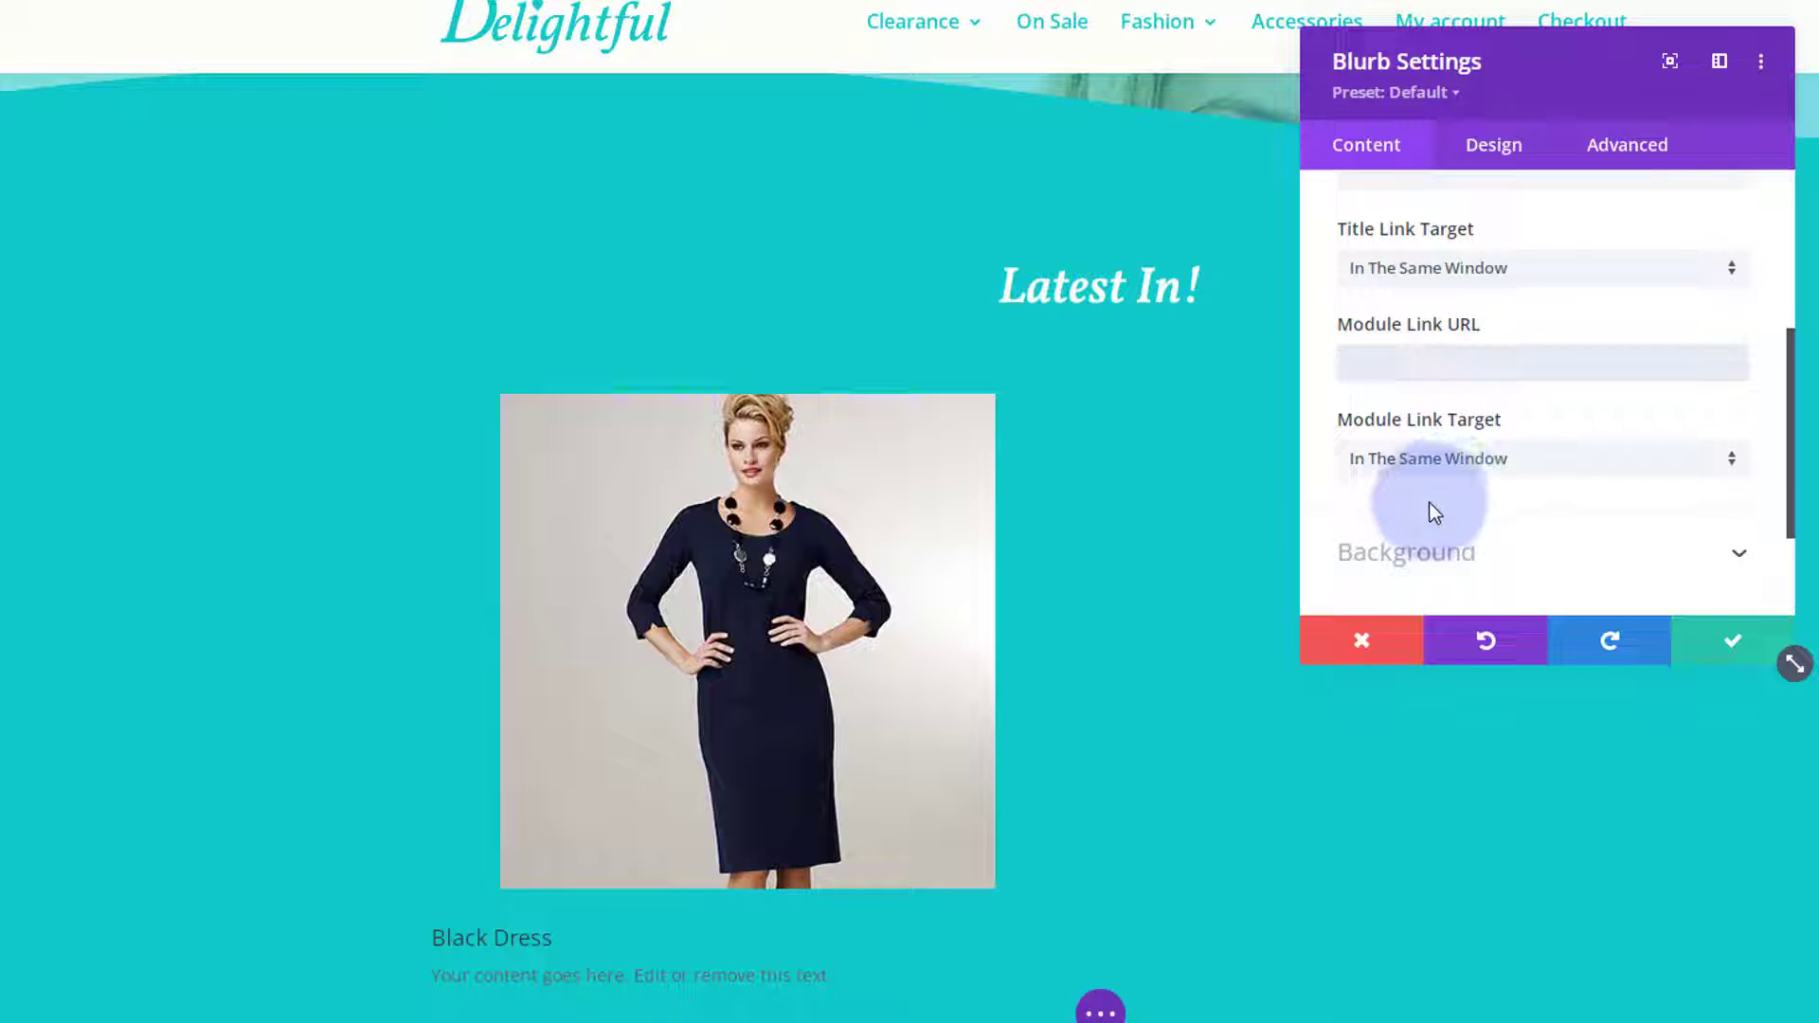
{"action": "scroll", "coordinate": [1432, 502], "scroll_direction": "up", "scroll_amount": 3}
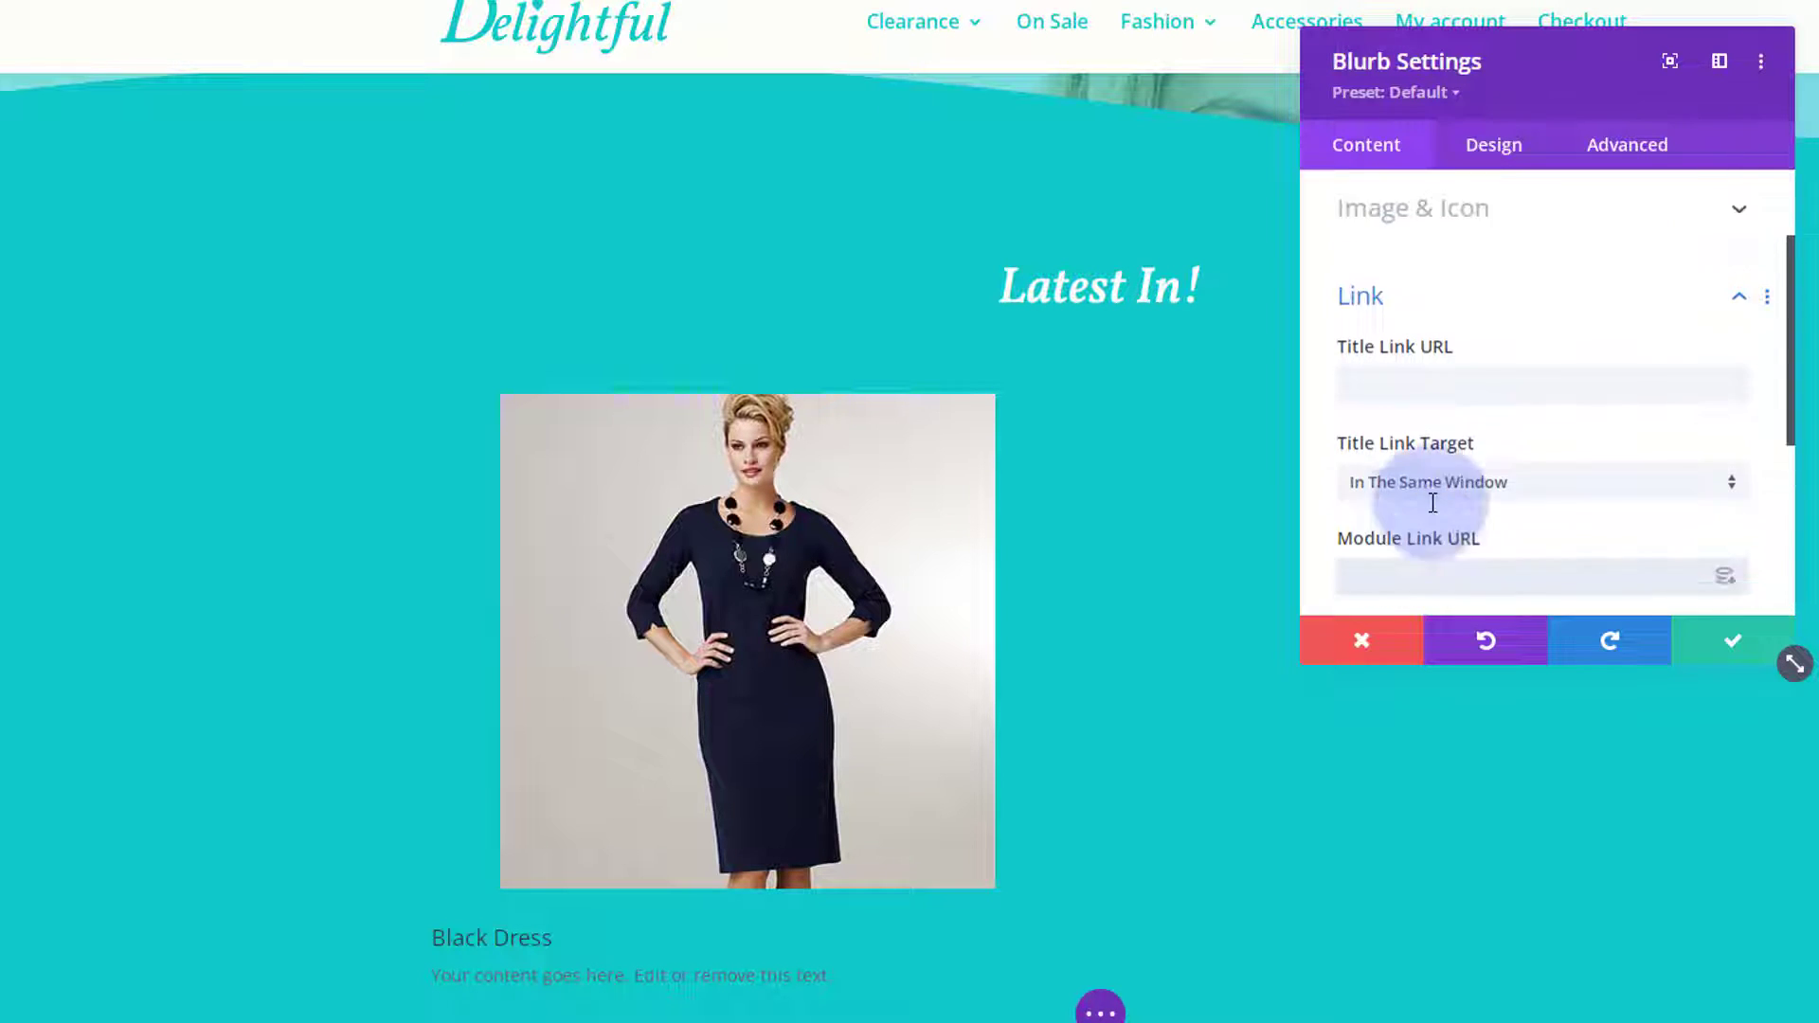
Set the blurb's image placement to Left and its image width to 500%
{"action": "left_click", "coordinate": [1514, 161]}
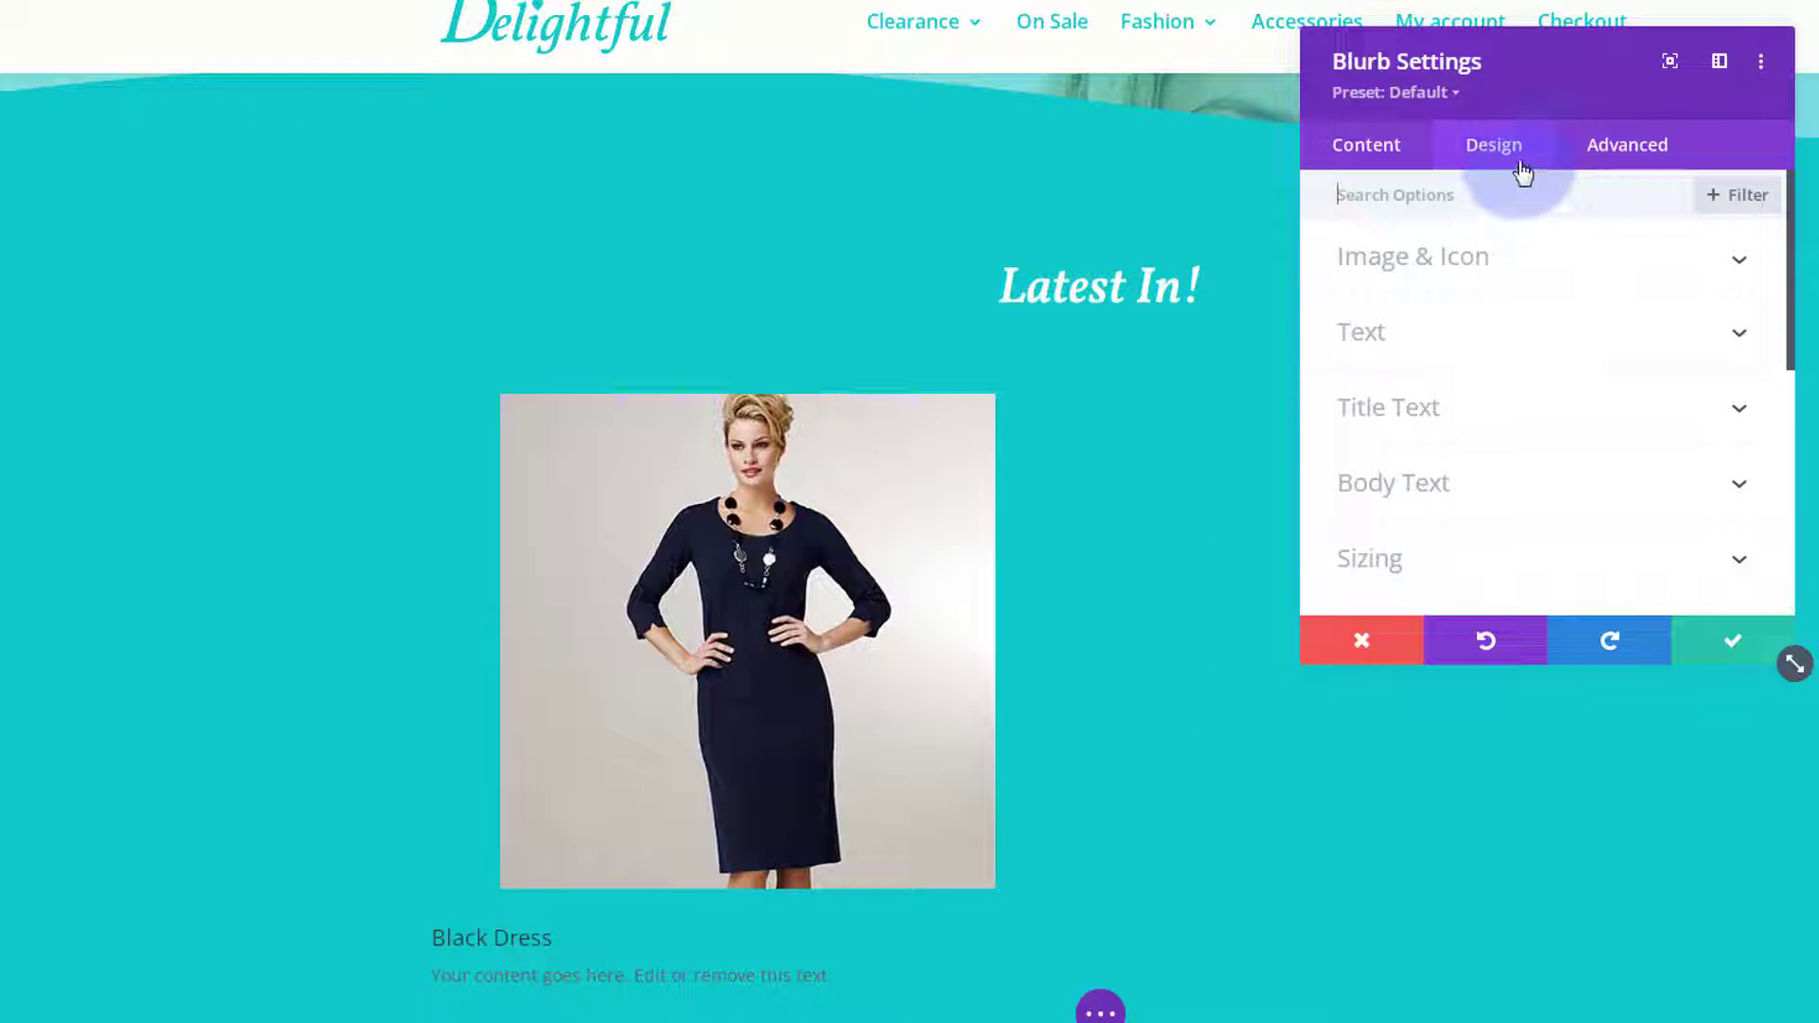
{"action": "left_click", "coordinate": [1537, 276]}
{"action": "scroll", "coordinate": [1548, 284], "scroll_direction": "down", "scroll_amount": 1}
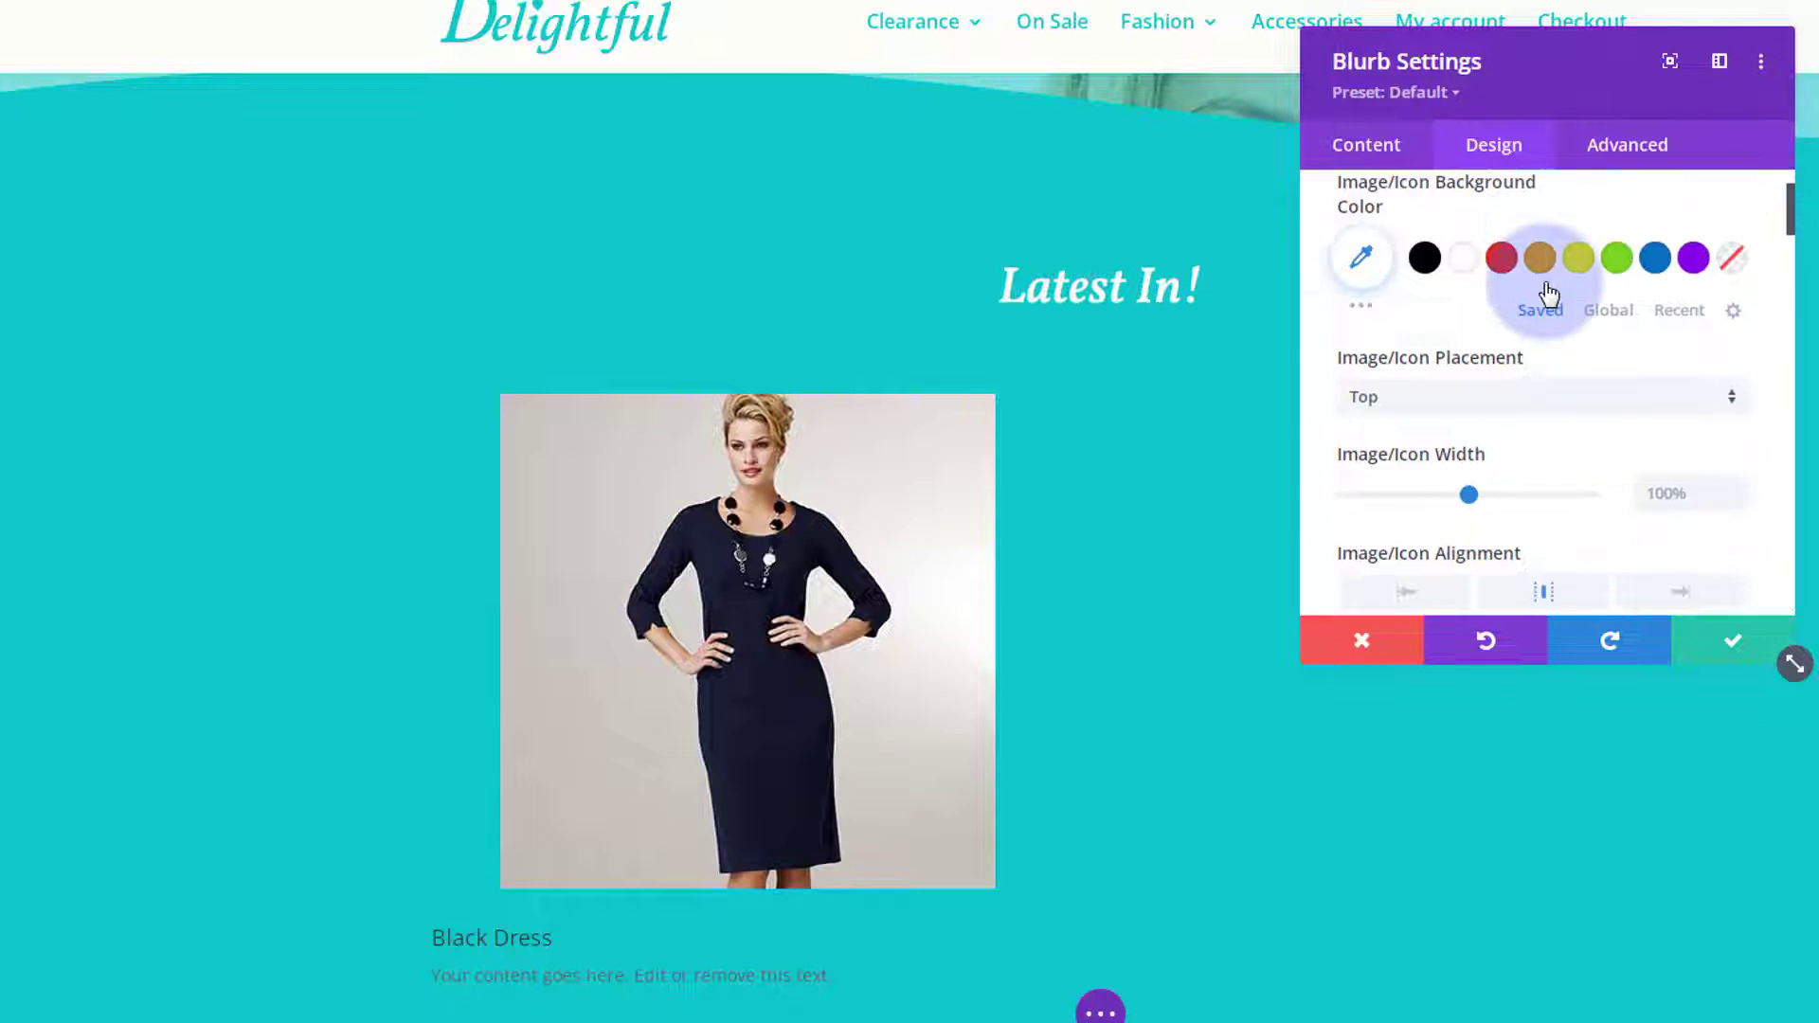
{"action": "left_click", "coordinate": [1475, 407]}
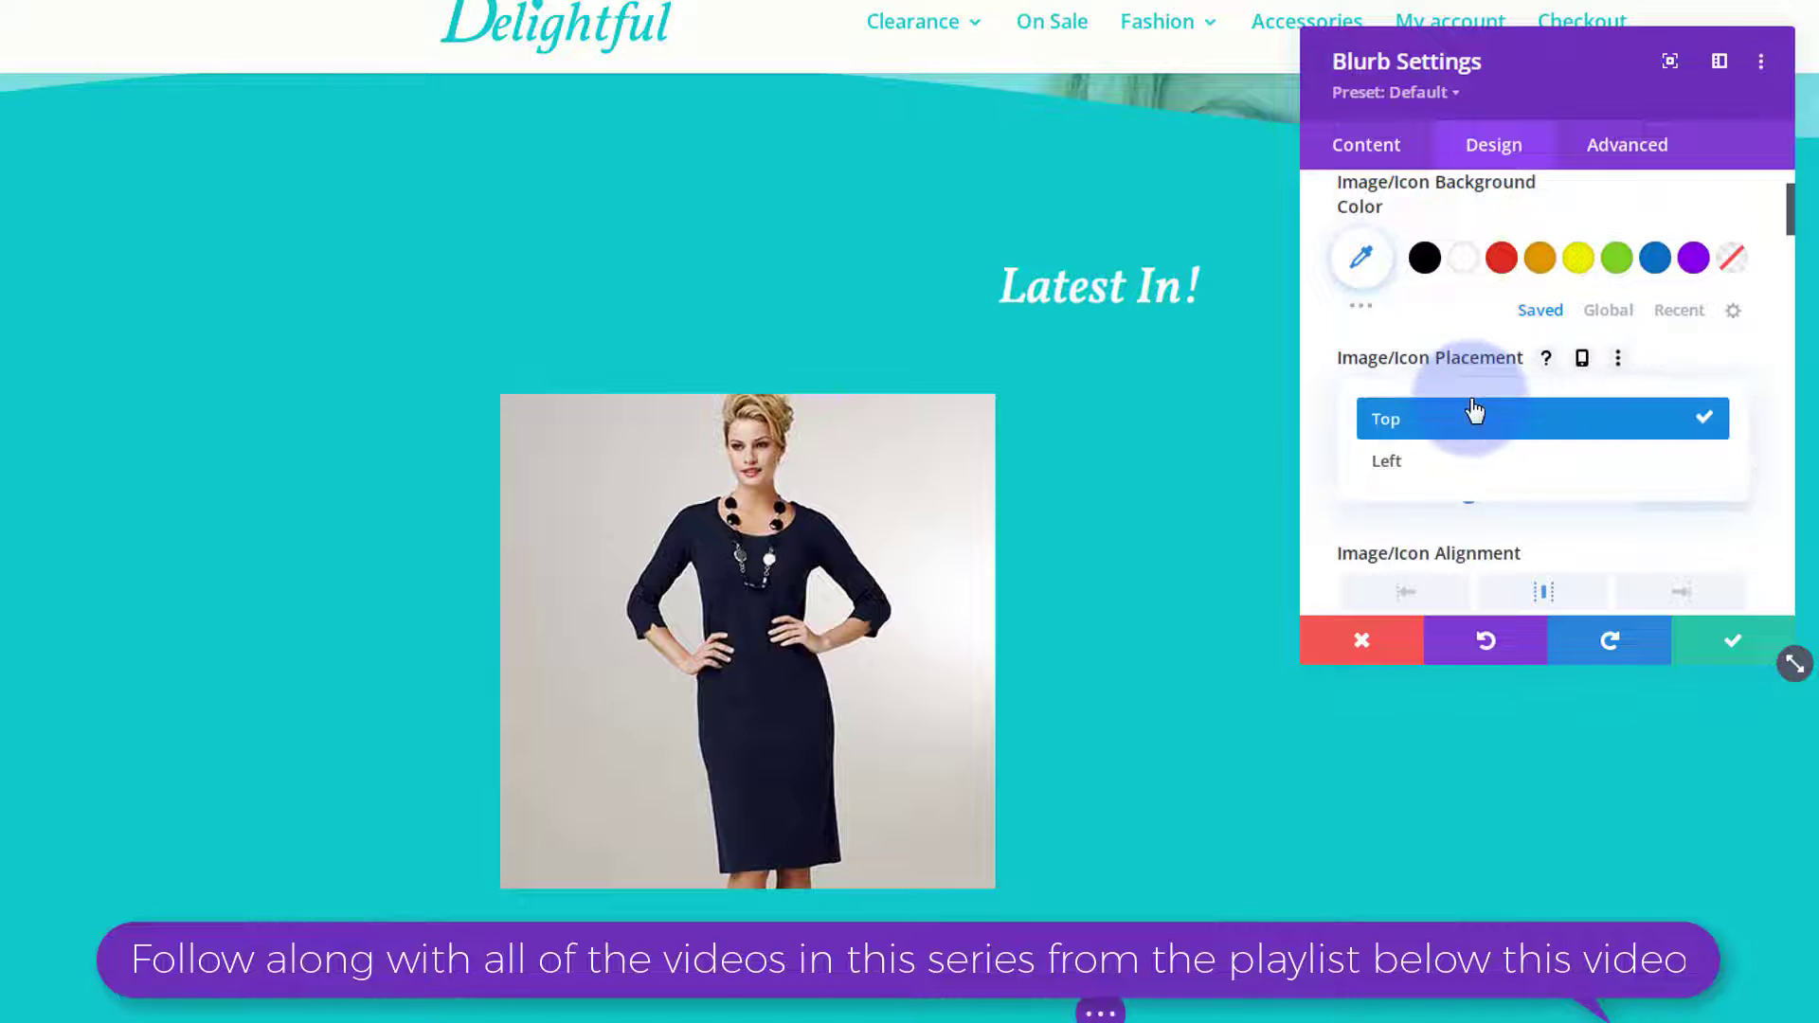
{"action": "left_click", "coordinate": [1420, 473]}
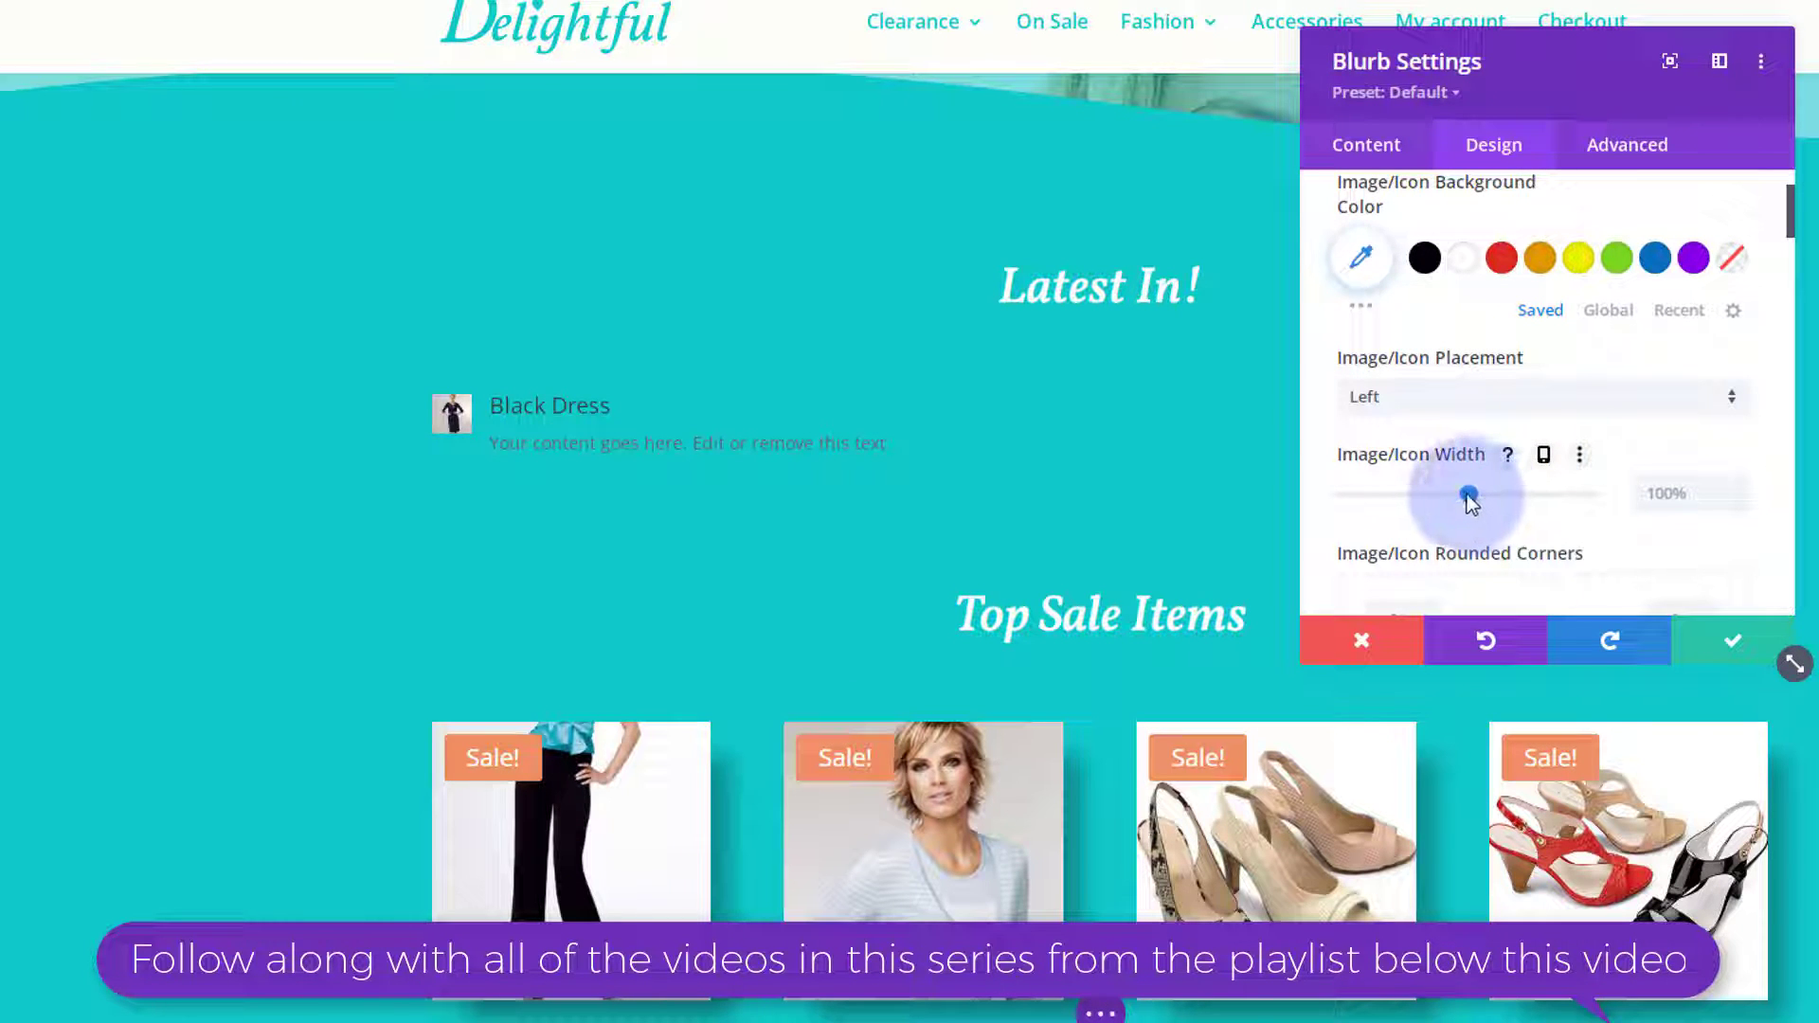
{"action": "left_click_drag", "start_coordinate": [1471, 493], "coordinate": [1655, 474]}
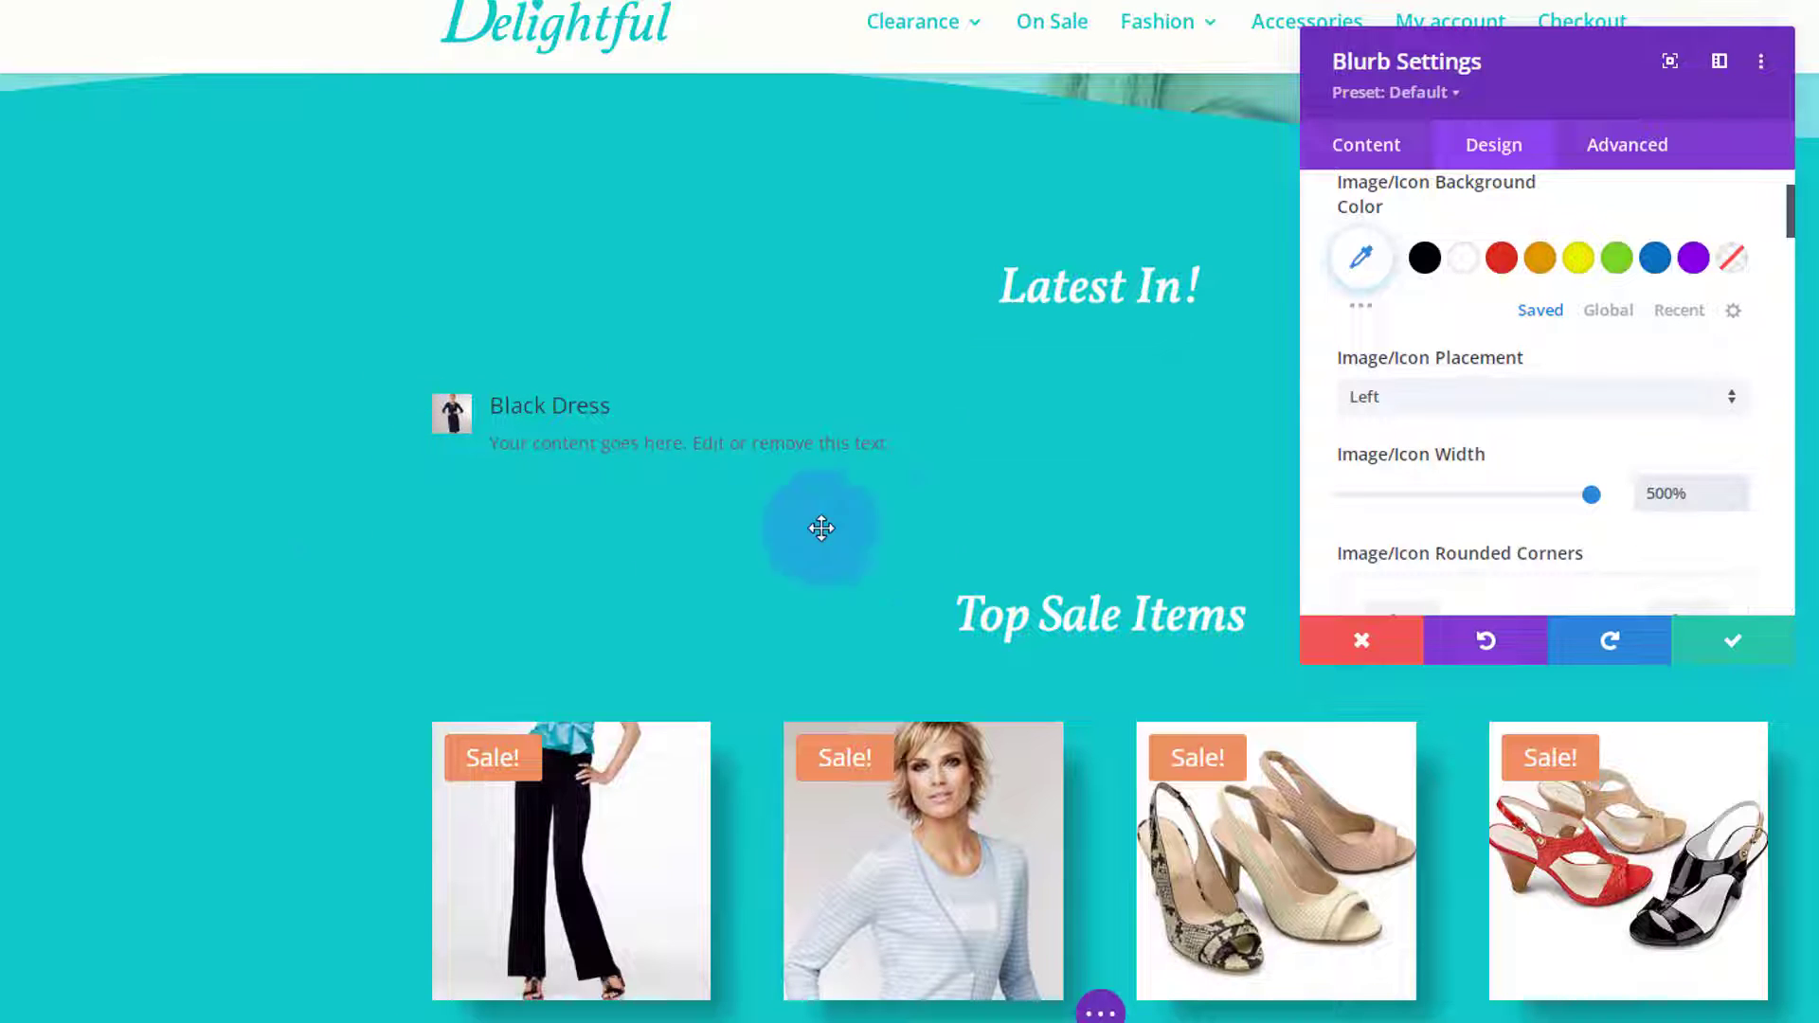
Add the custom CSS "width:40%;" to the blurb's image element
{"action": "left_click", "coordinate": [1620, 151]}
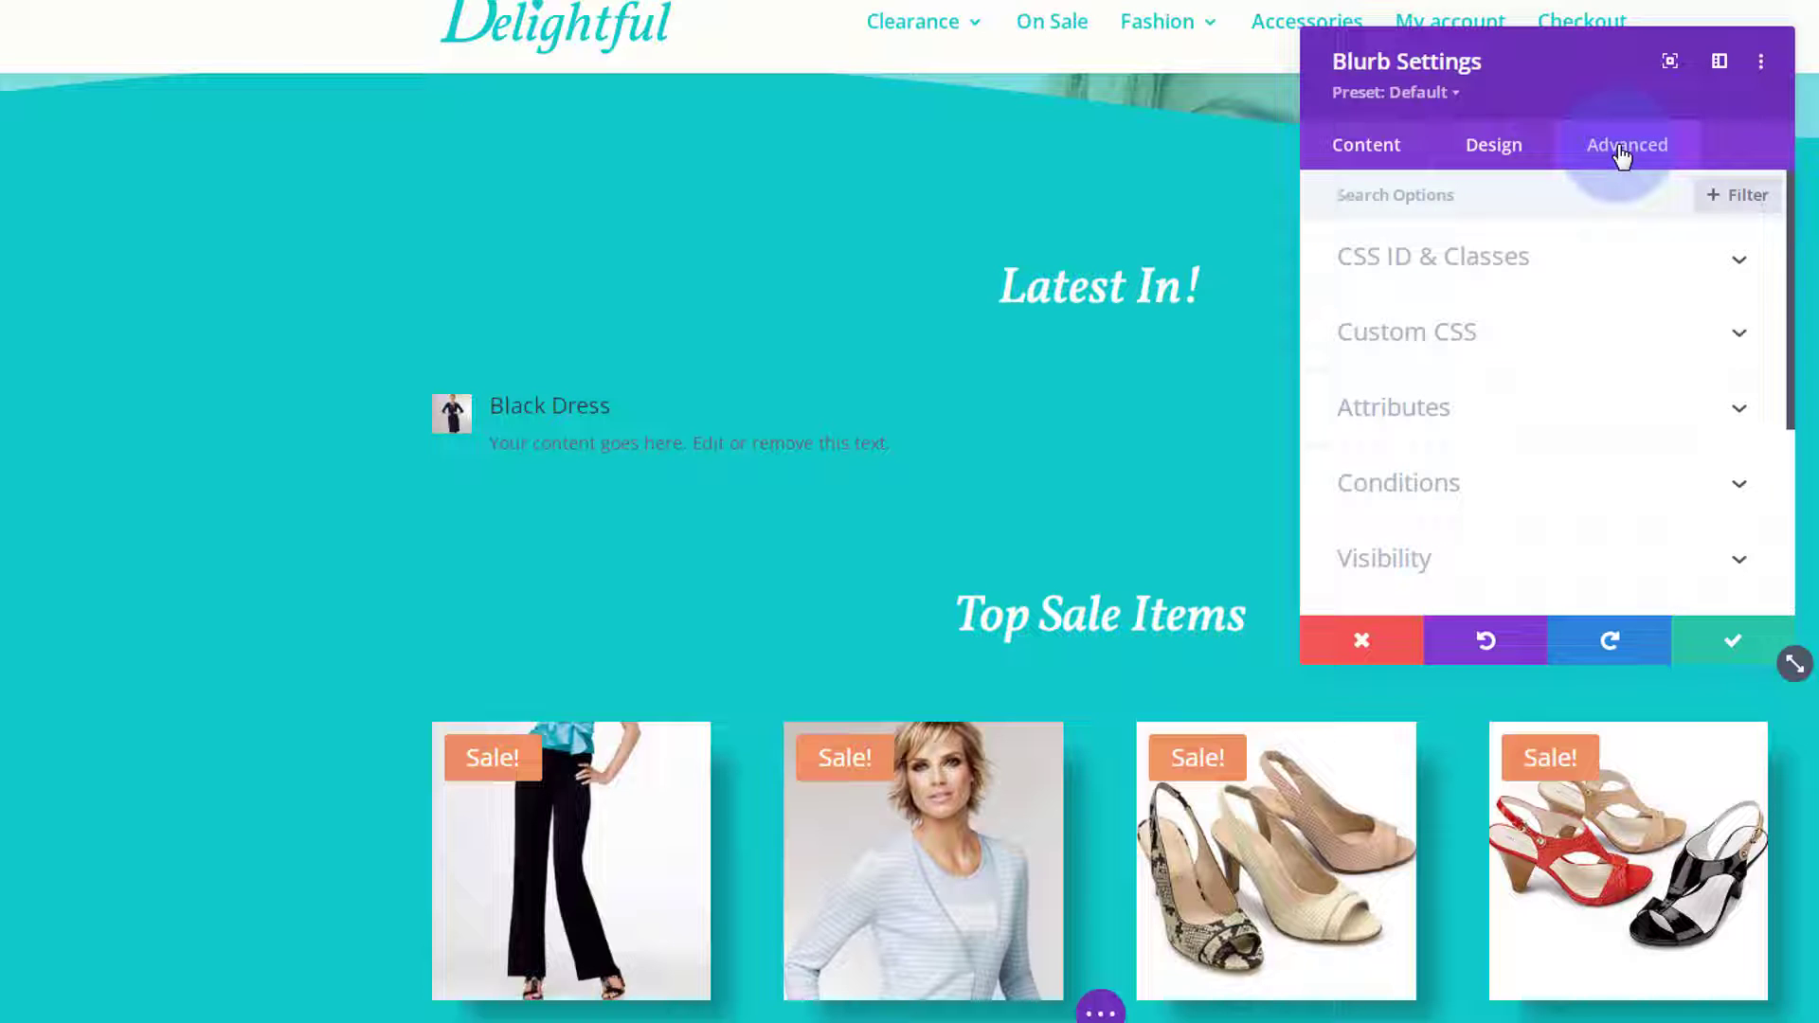
{"action": "left_click", "coordinate": [1616, 341]}
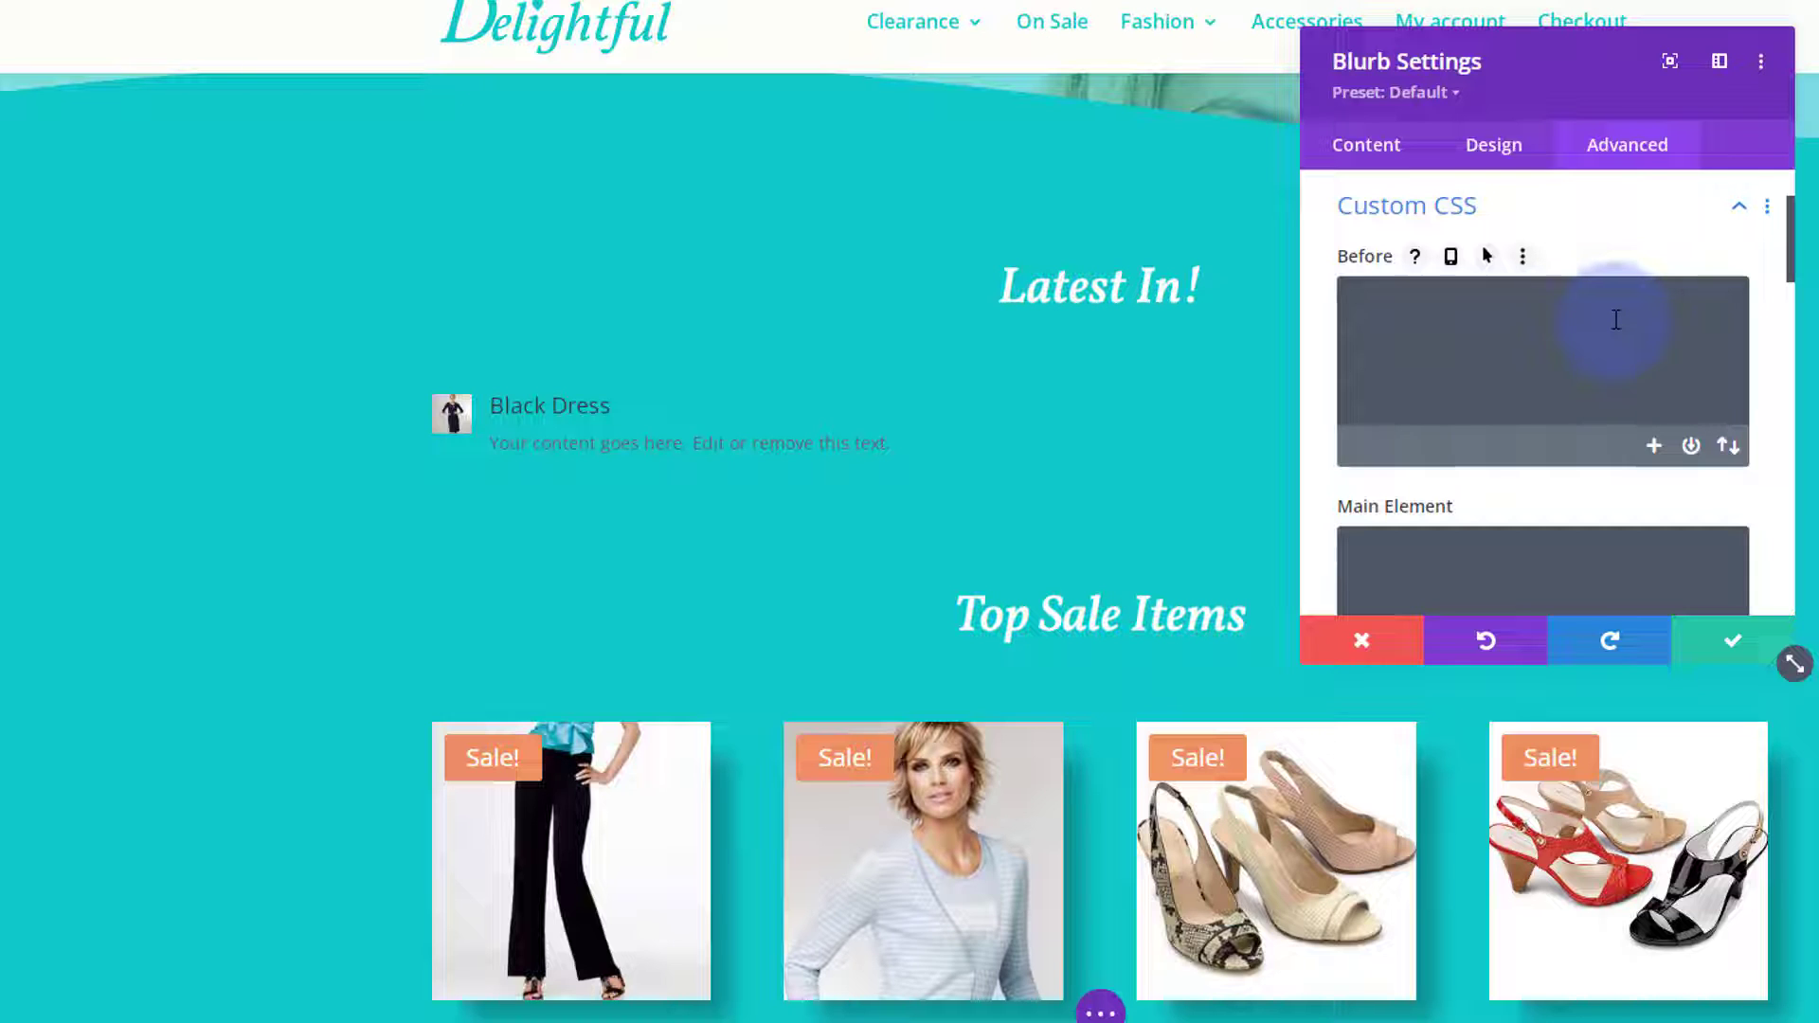
{"action": "scroll", "coordinate": [1616, 320], "scroll_direction": "down", "scroll_amount": 3}
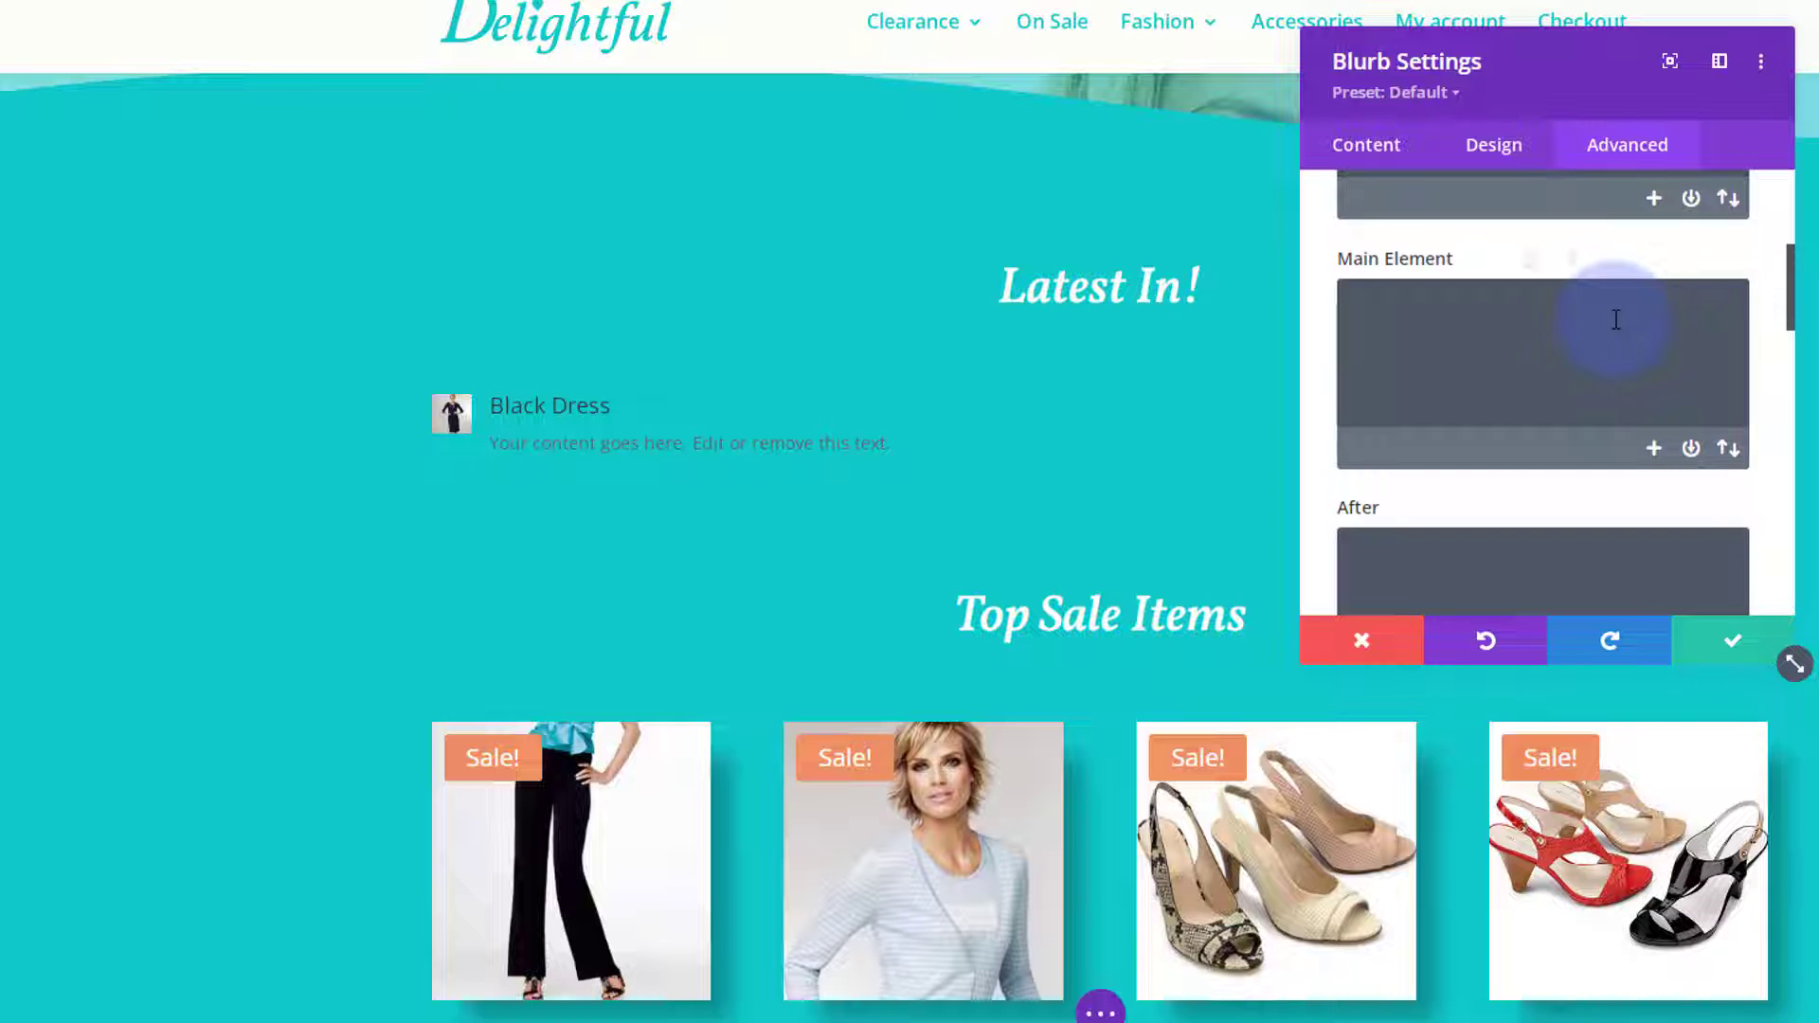
{"action": "scroll", "coordinate": [1616, 319], "scroll_direction": "down", "scroll_amount": 5}
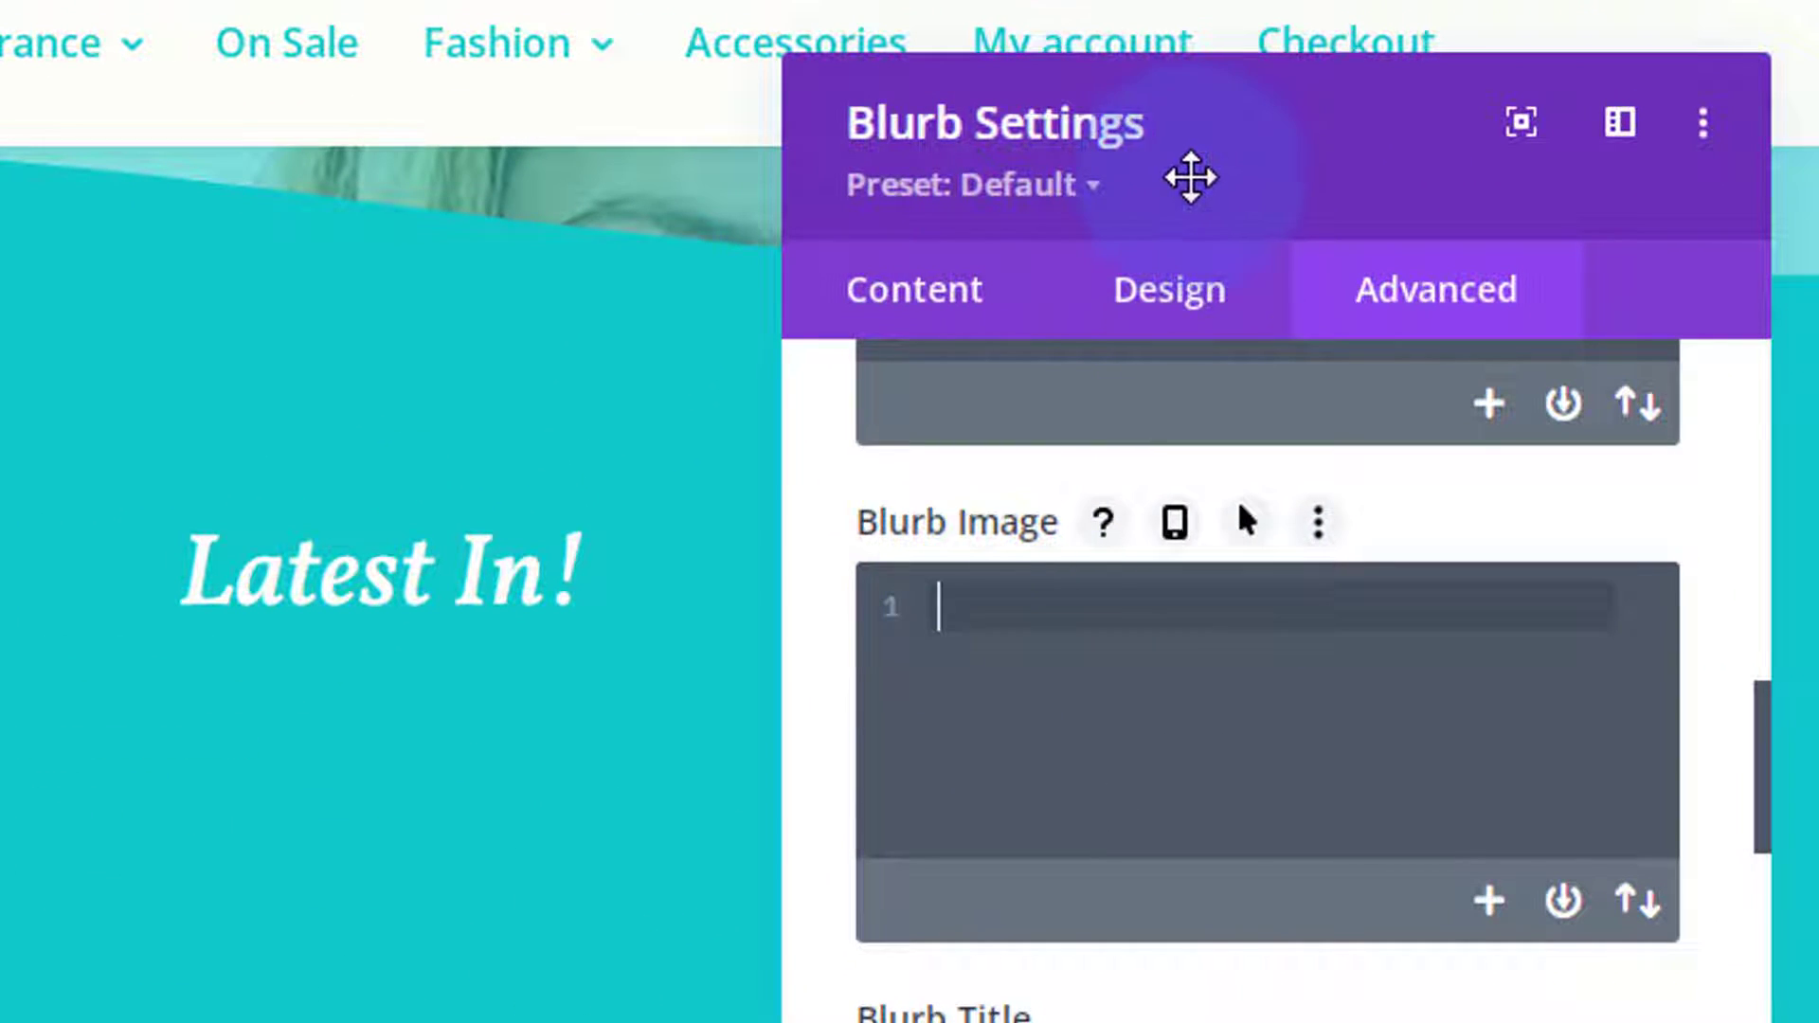
{"action": "left_click_drag", "start_coordinate": [1190, 175], "coordinate": [666, 326]}
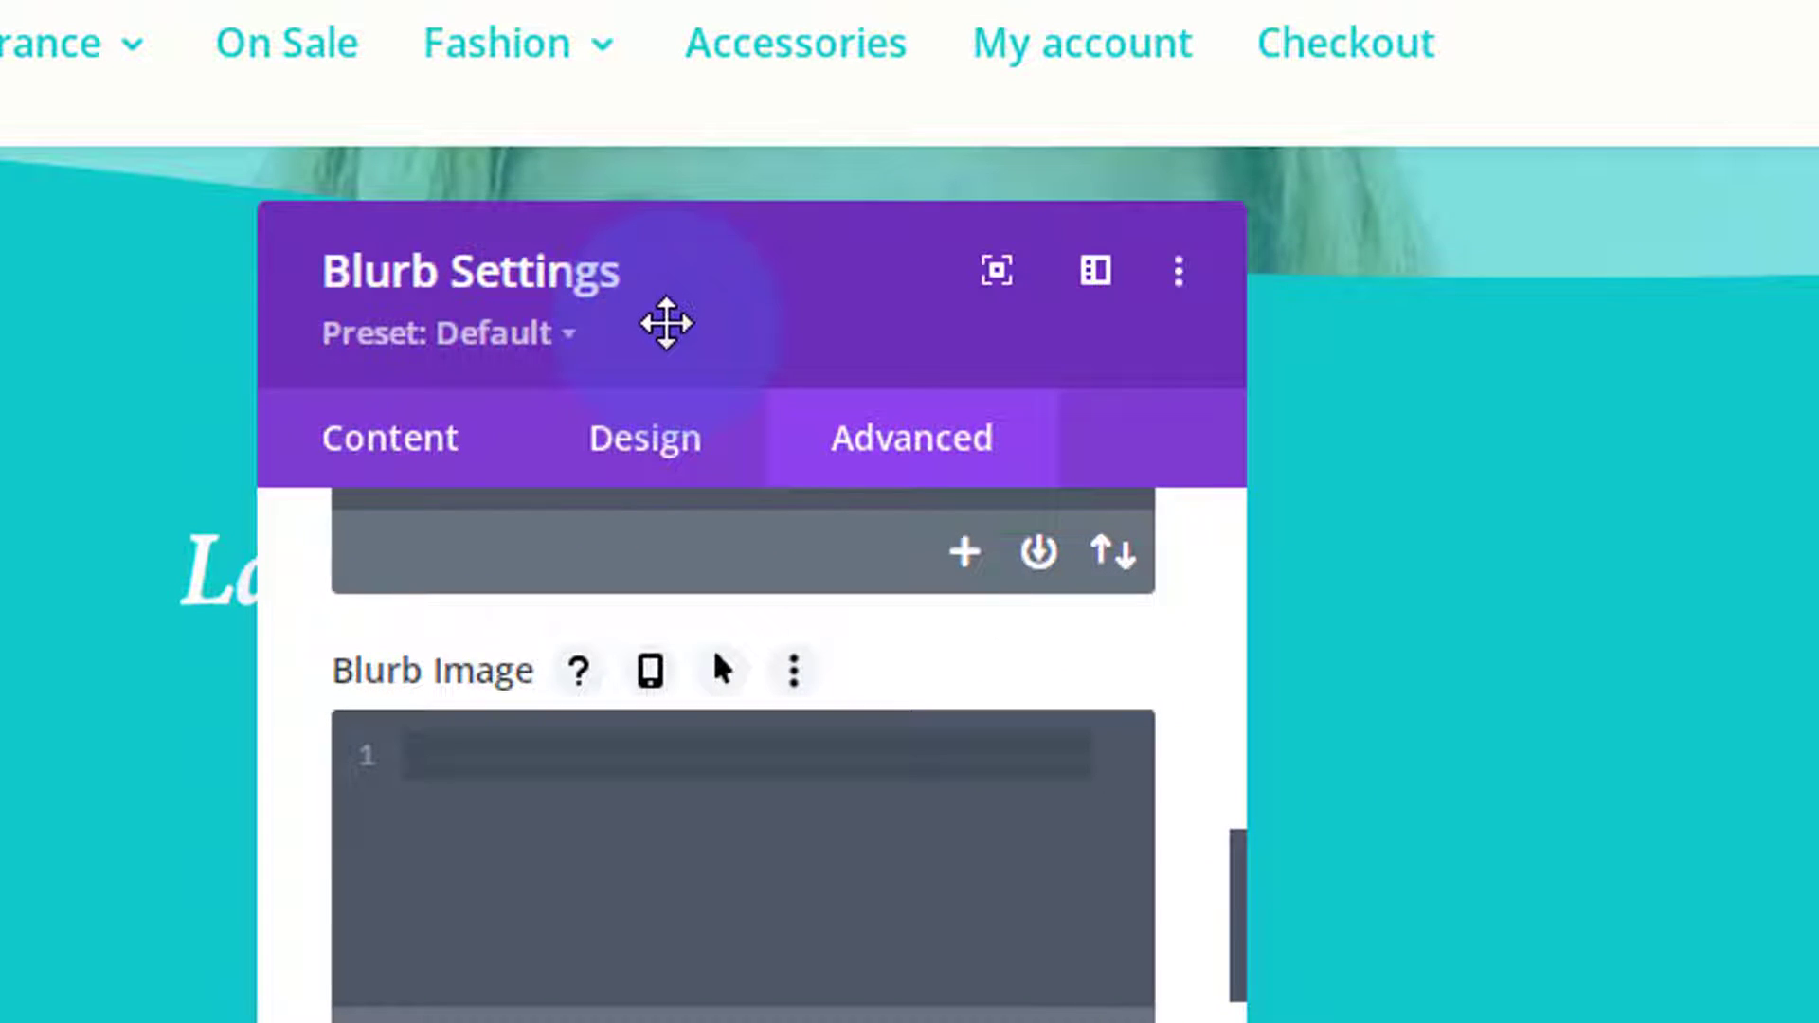
{"action": "left_click", "coordinate": [435, 755]}
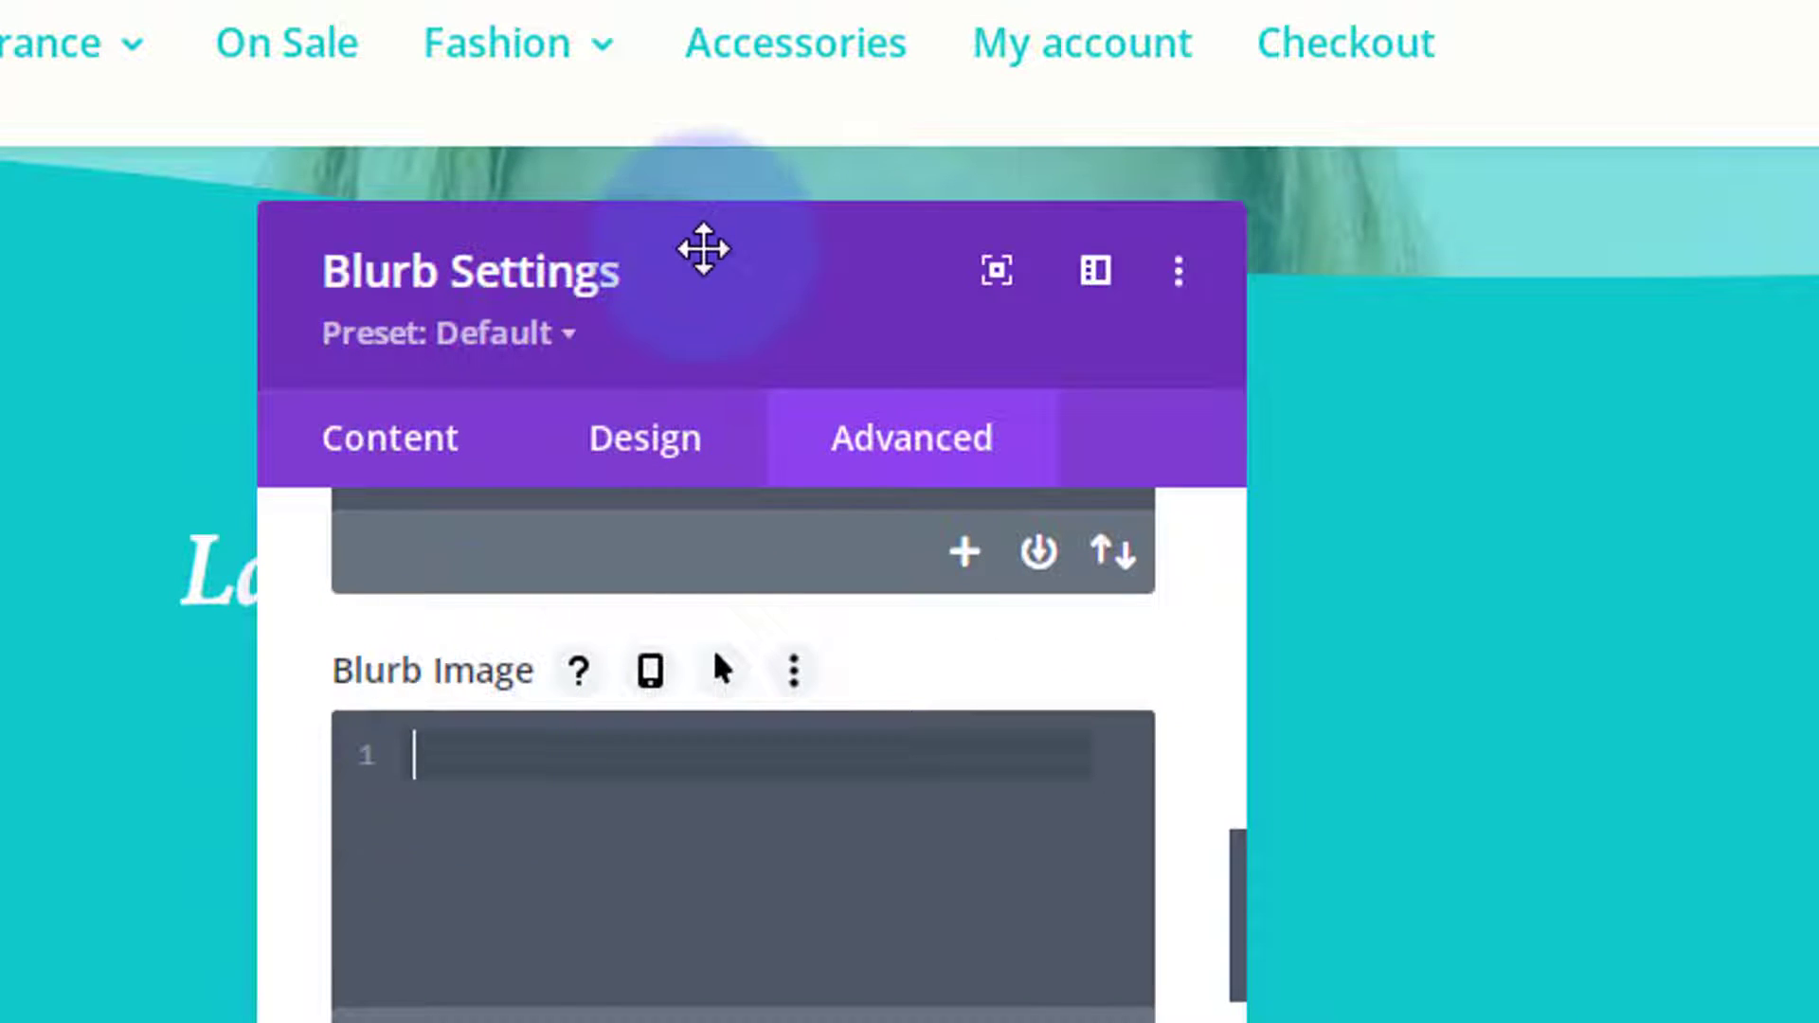
{"action": "type", "text": "width:"}
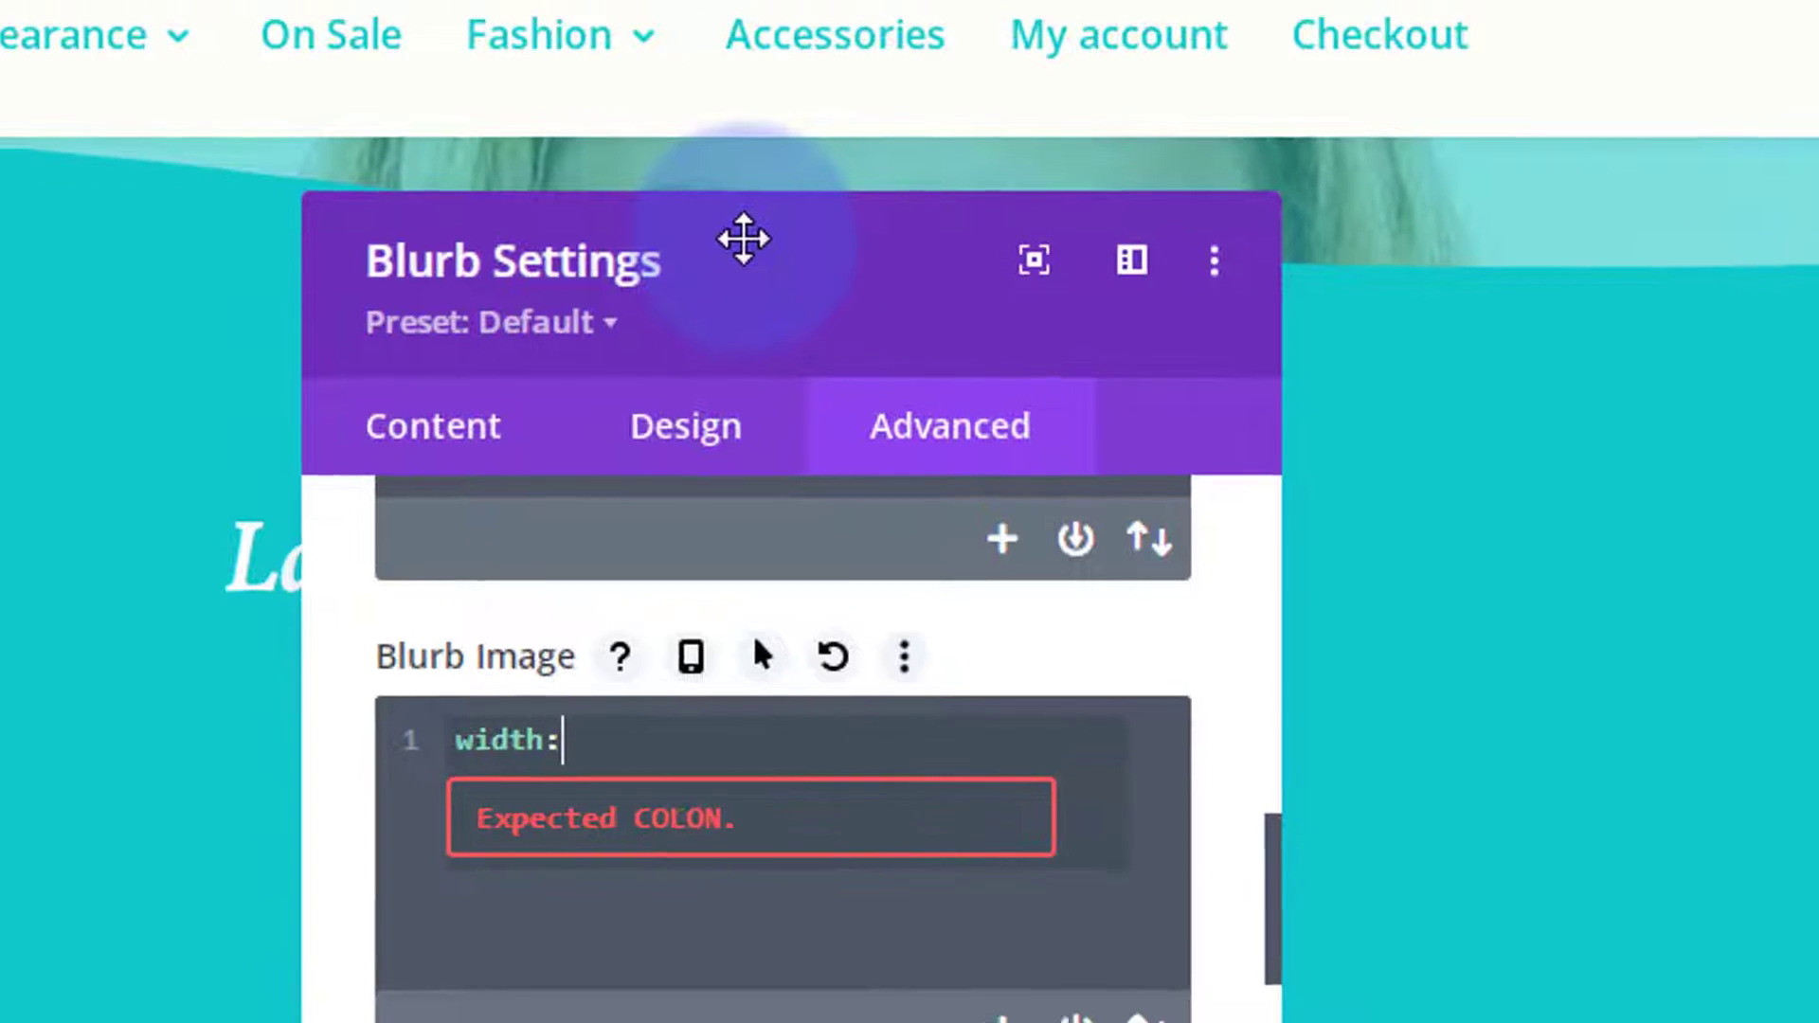
{"action": "type", "text": "40%"}
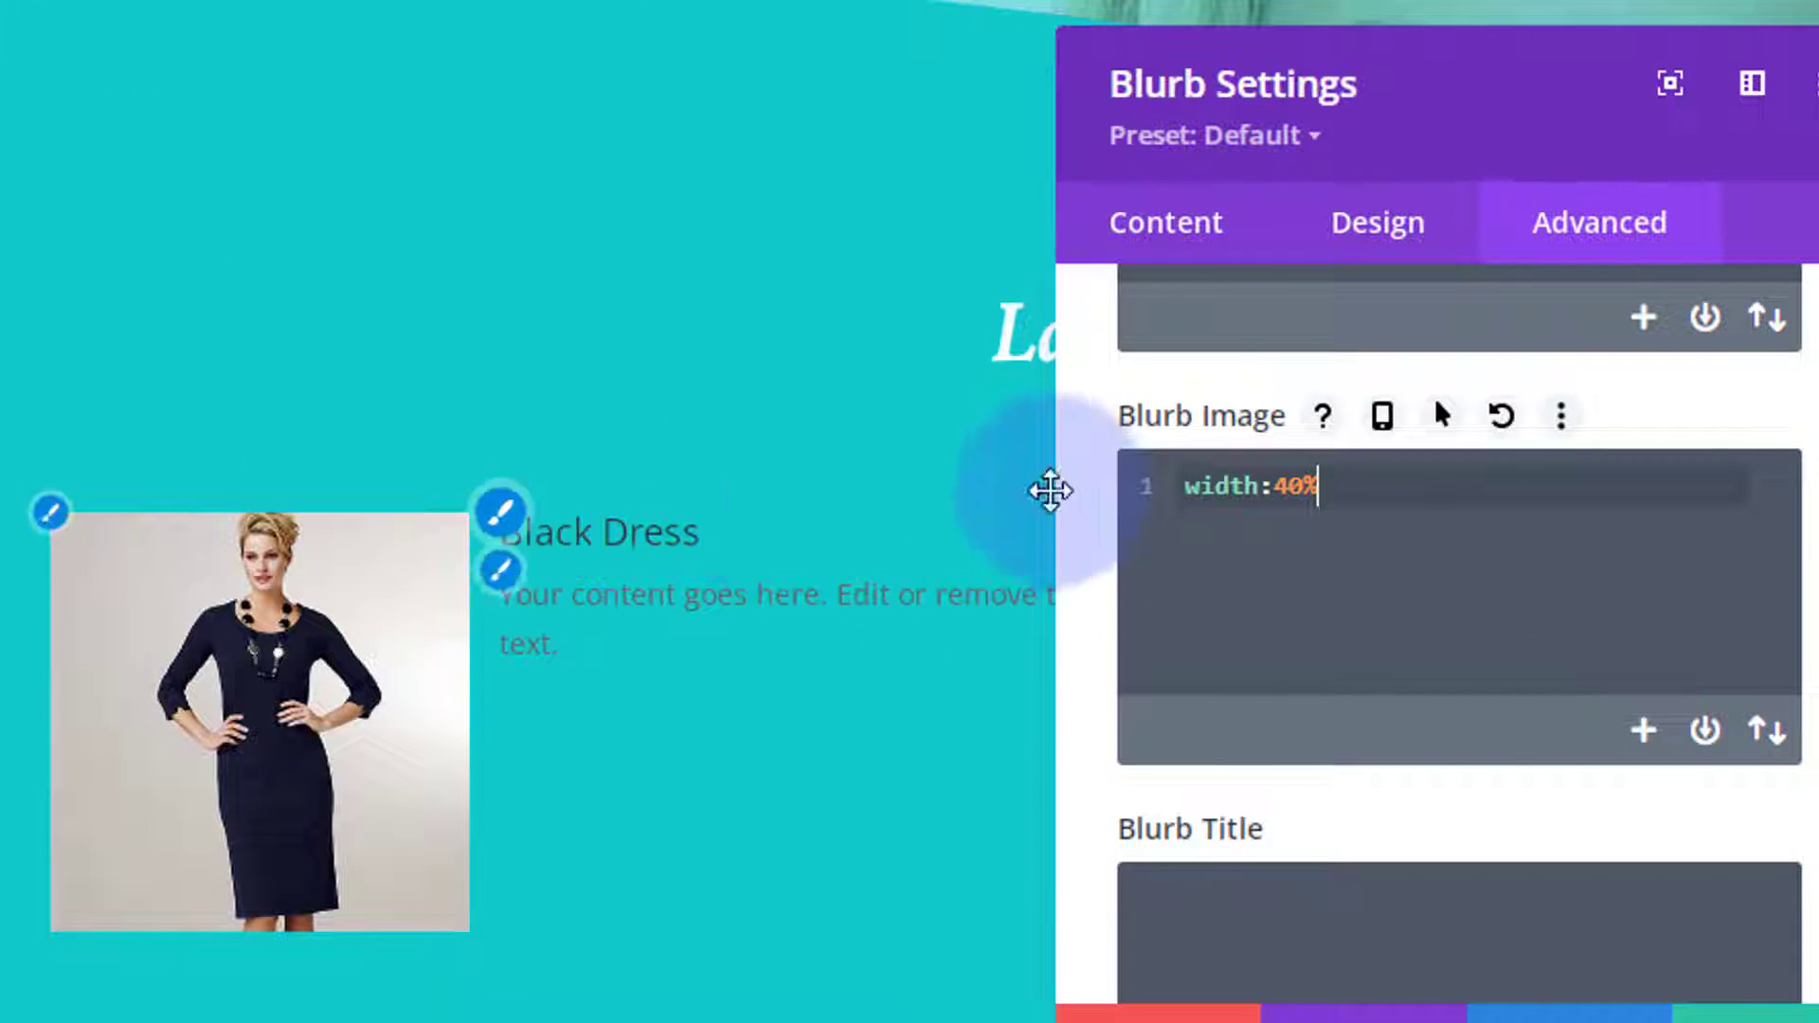
{"action": "left_click_drag", "start_coordinate": [1457, 85], "coordinate": [1494, 195]}
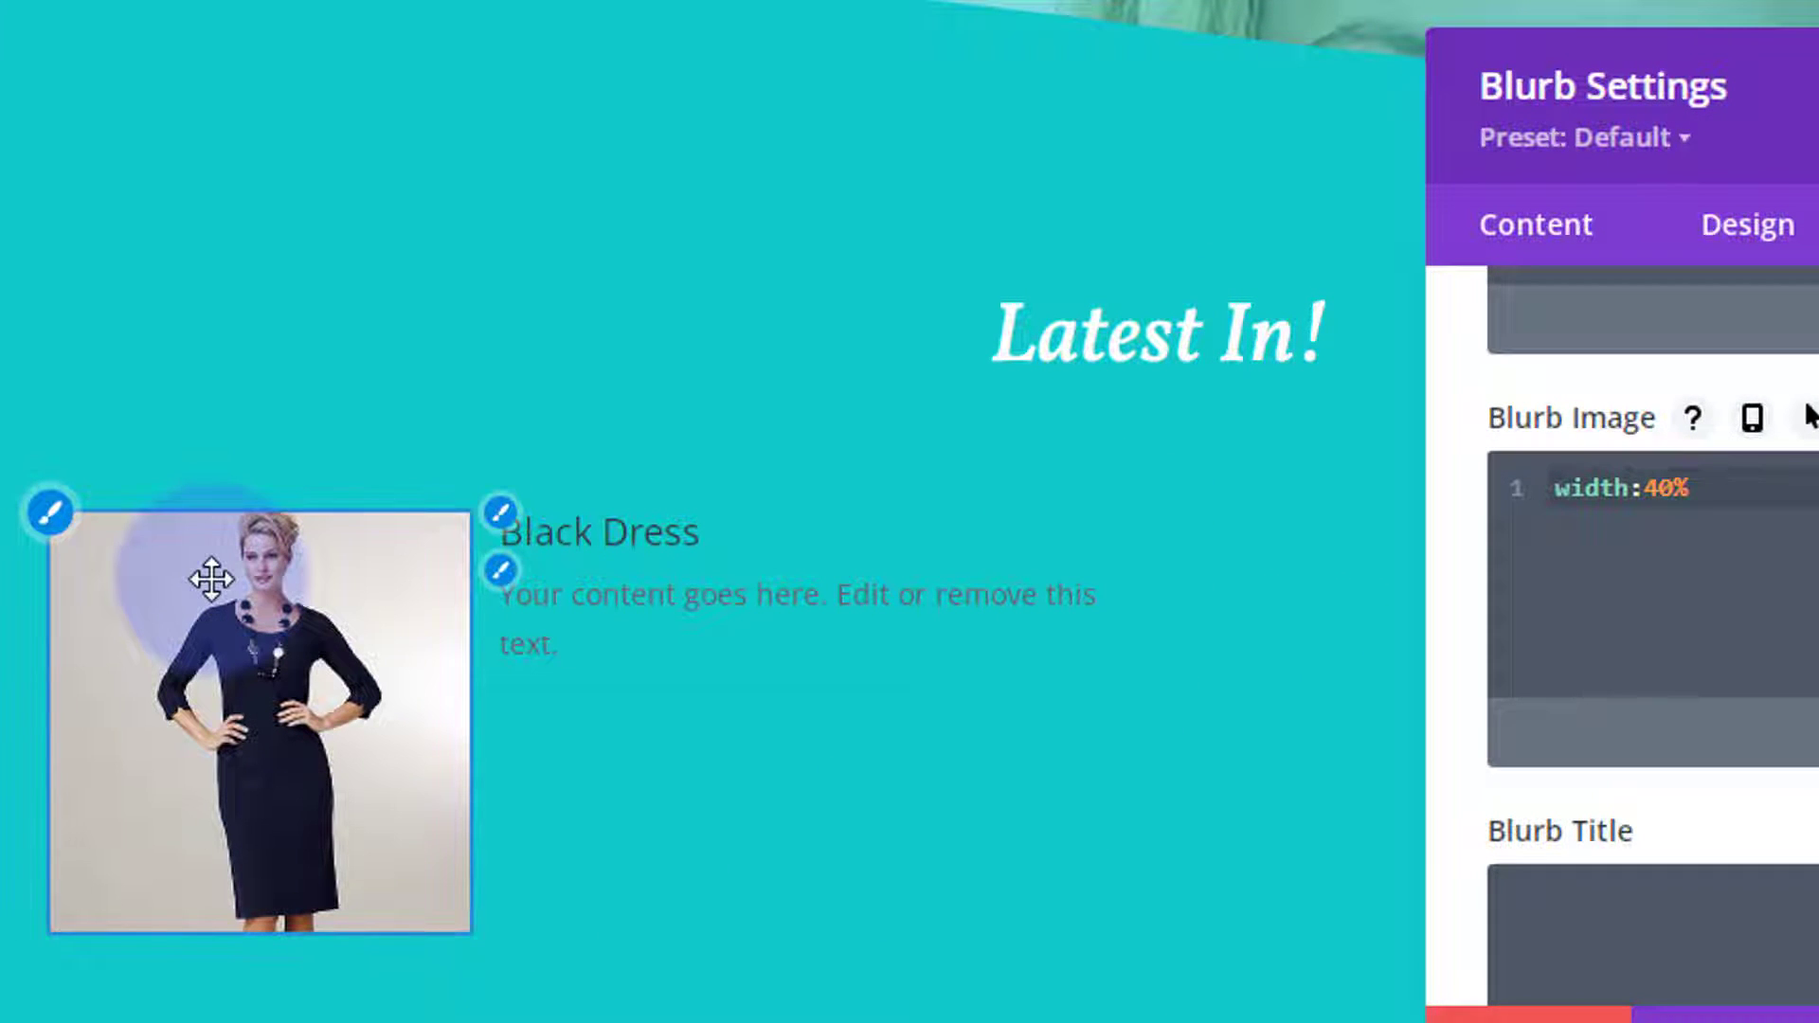
{"action": "left_click", "coordinate": [1710, 485]}
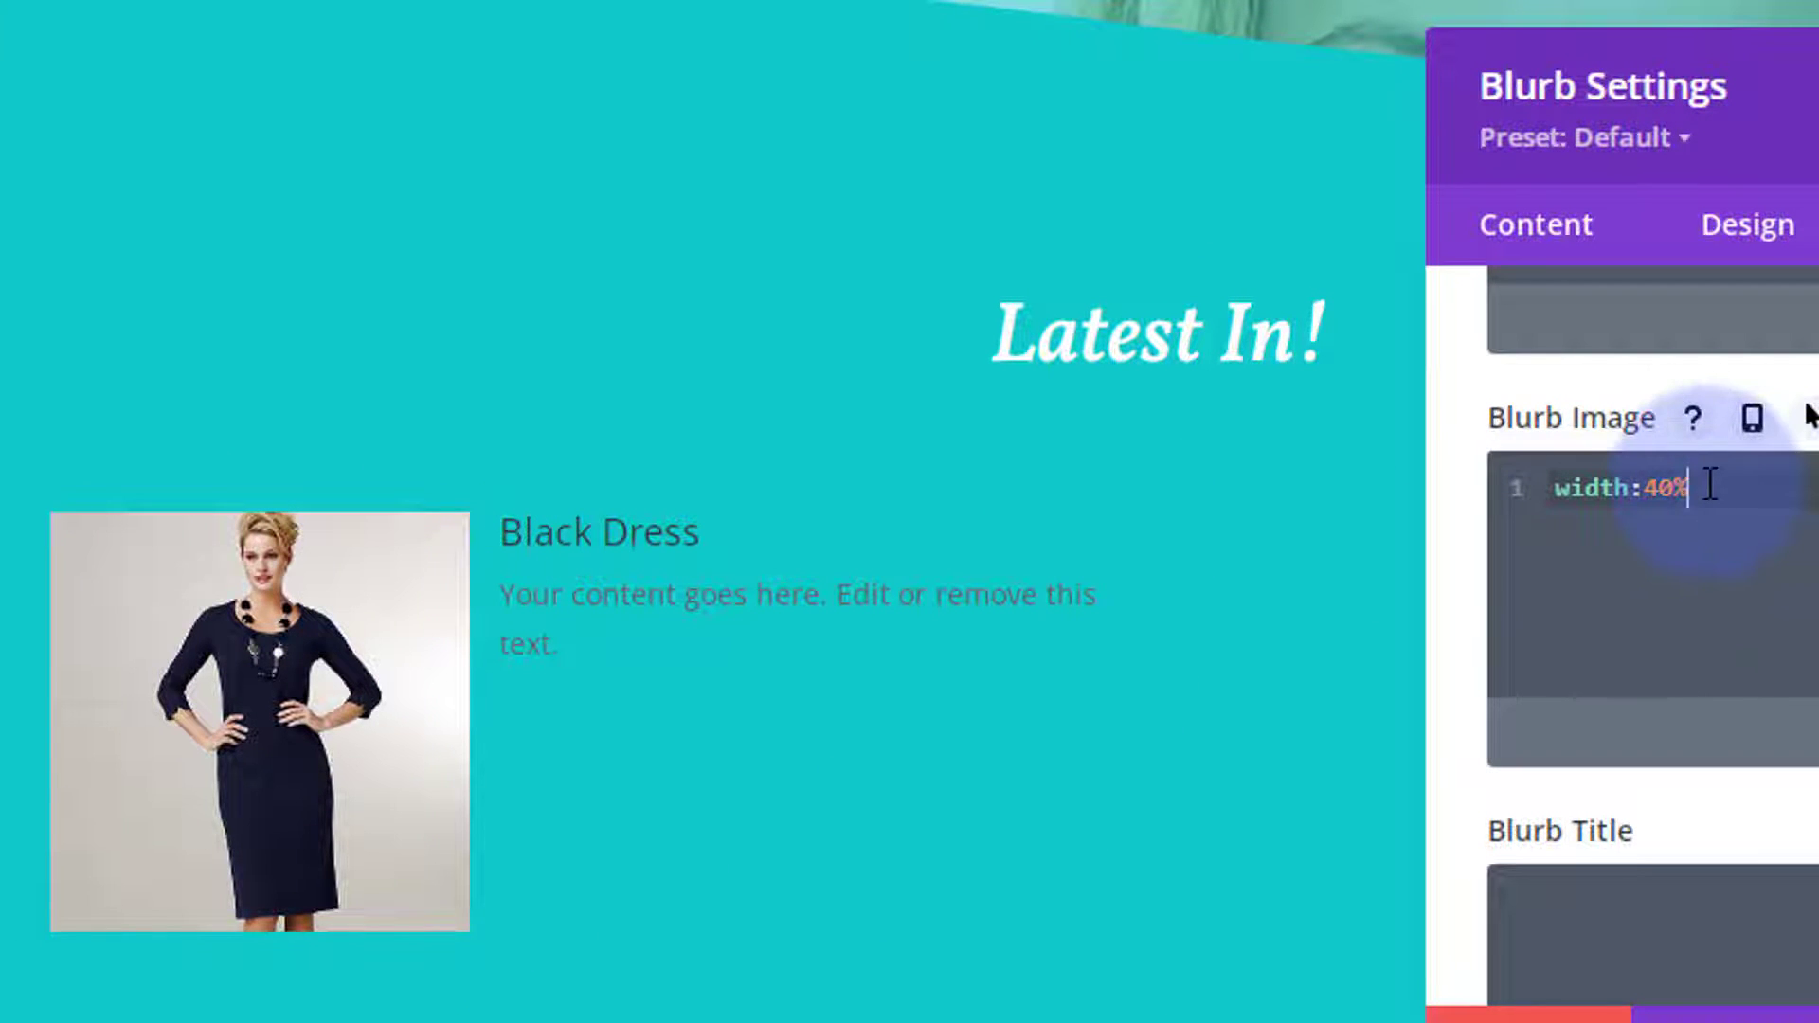
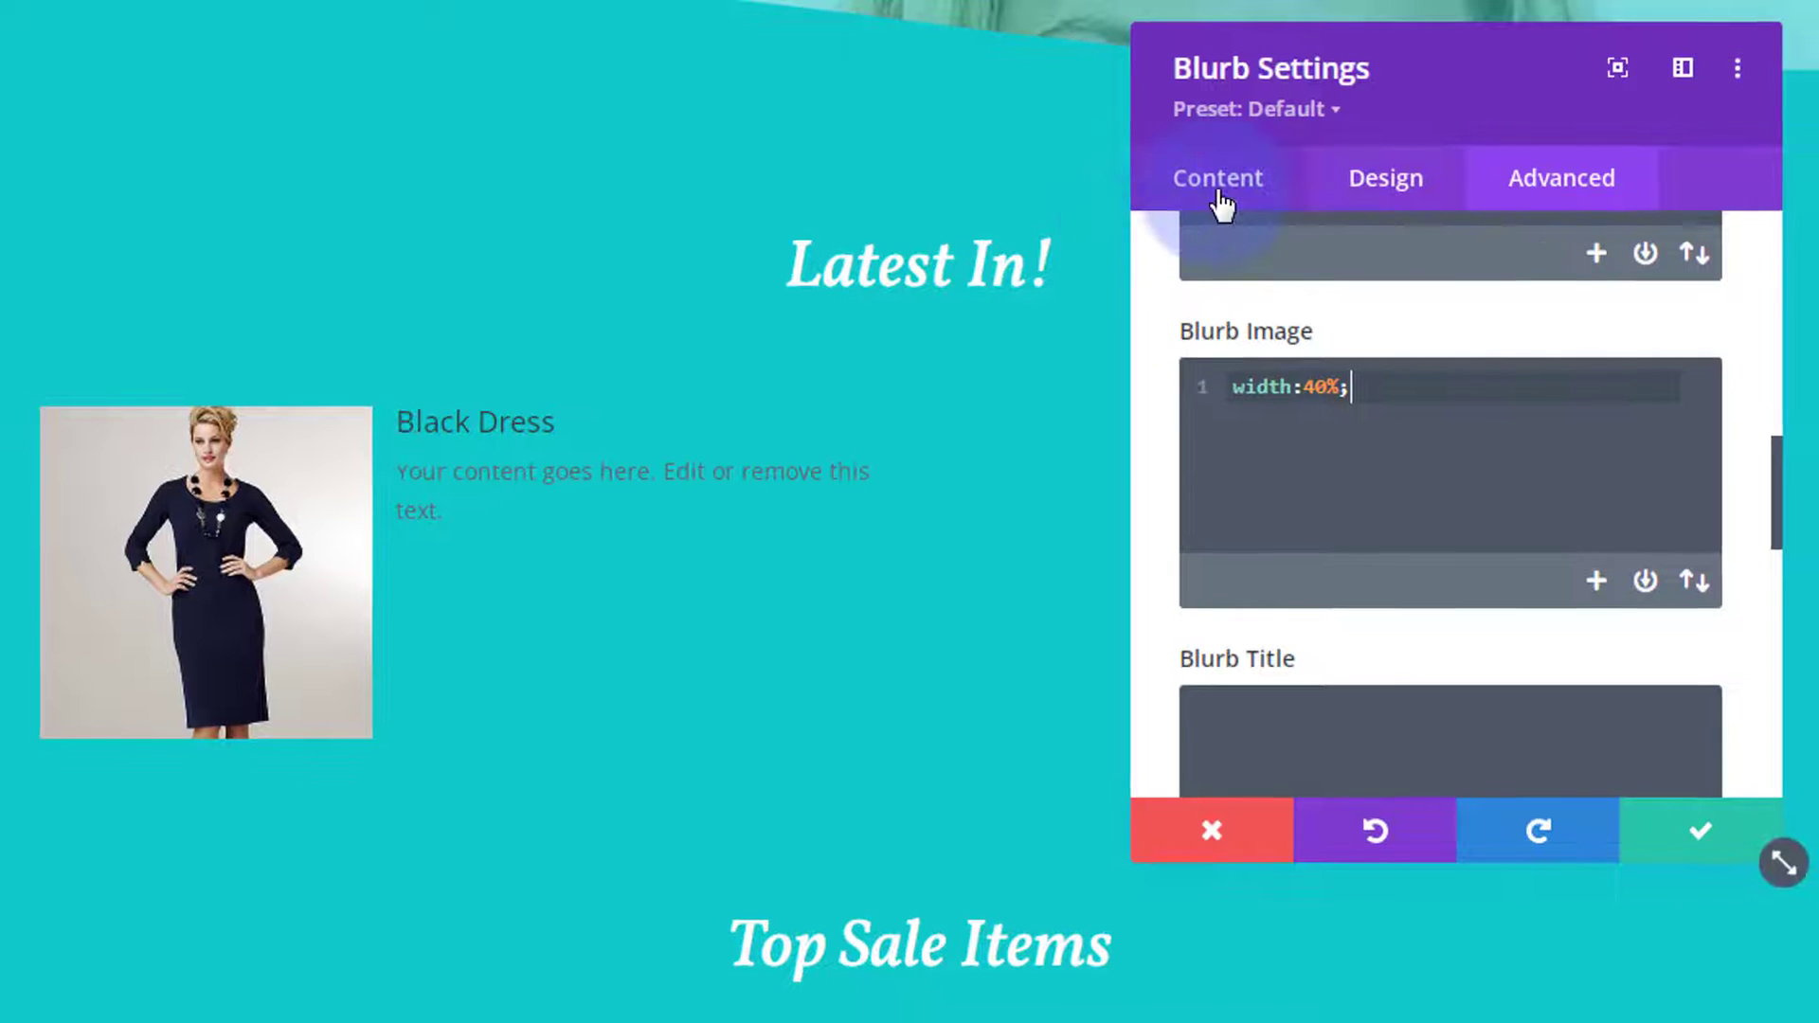
Give the blurb the blue background colour #0c71c3
{"action": "left_click", "coordinate": [1222, 202]}
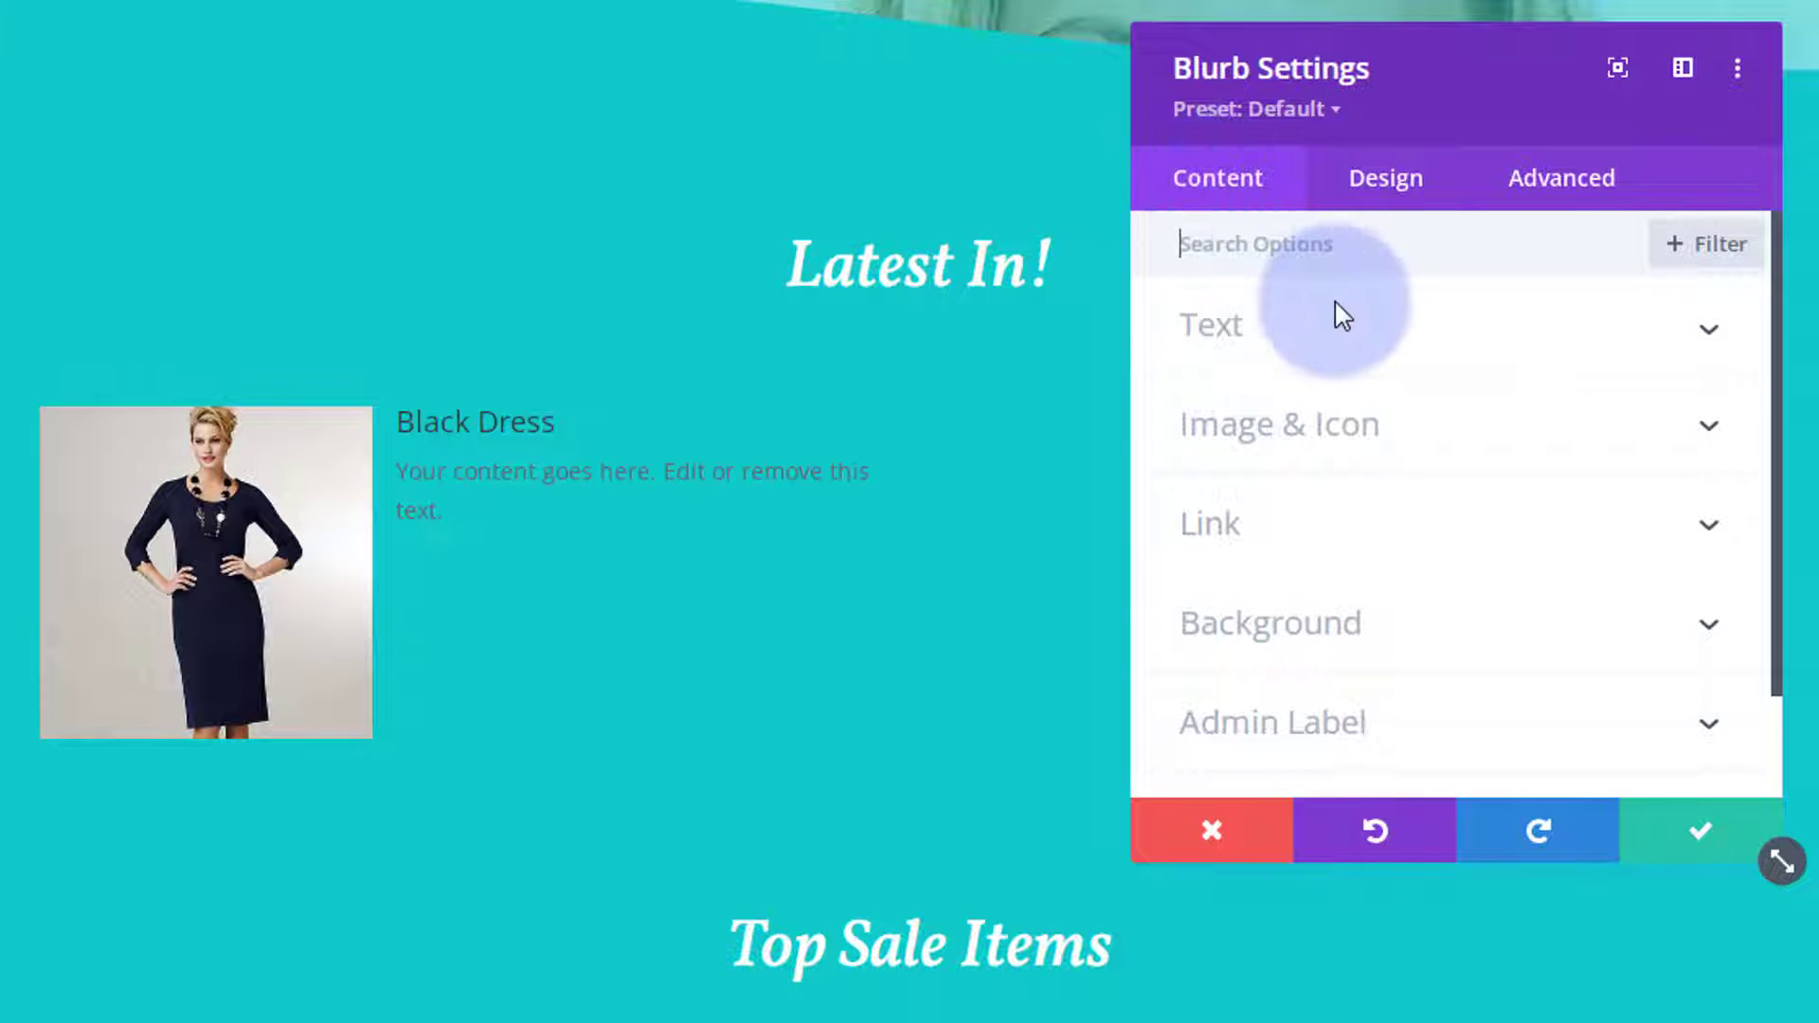
{"action": "scroll", "coordinate": [1335, 312], "scroll_direction": "down", "scroll_amount": 1}
{"action": "left_click", "coordinate": [1381, 516]}
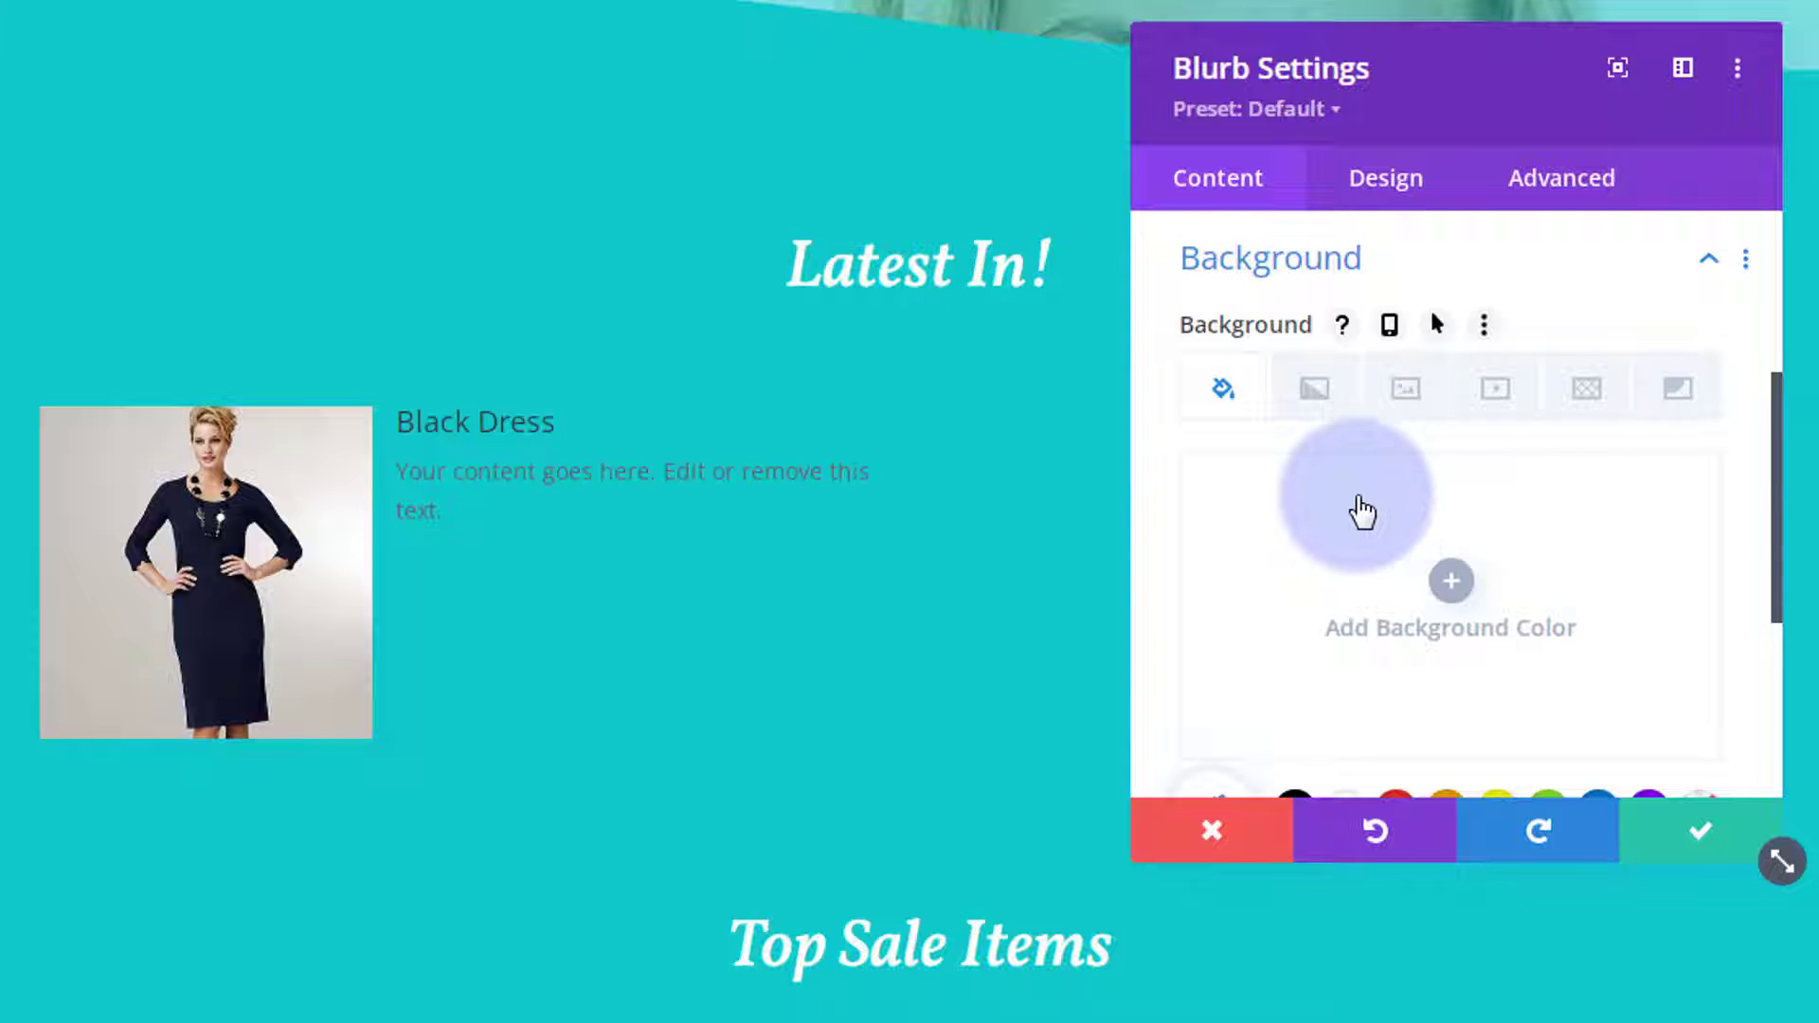
{"action": "scroll", "coordinate": [1362, 512], "scroll_direction": "down", "scroll_amount": 2}
{"action": "left_click", "coordinate": [1598, 648]}
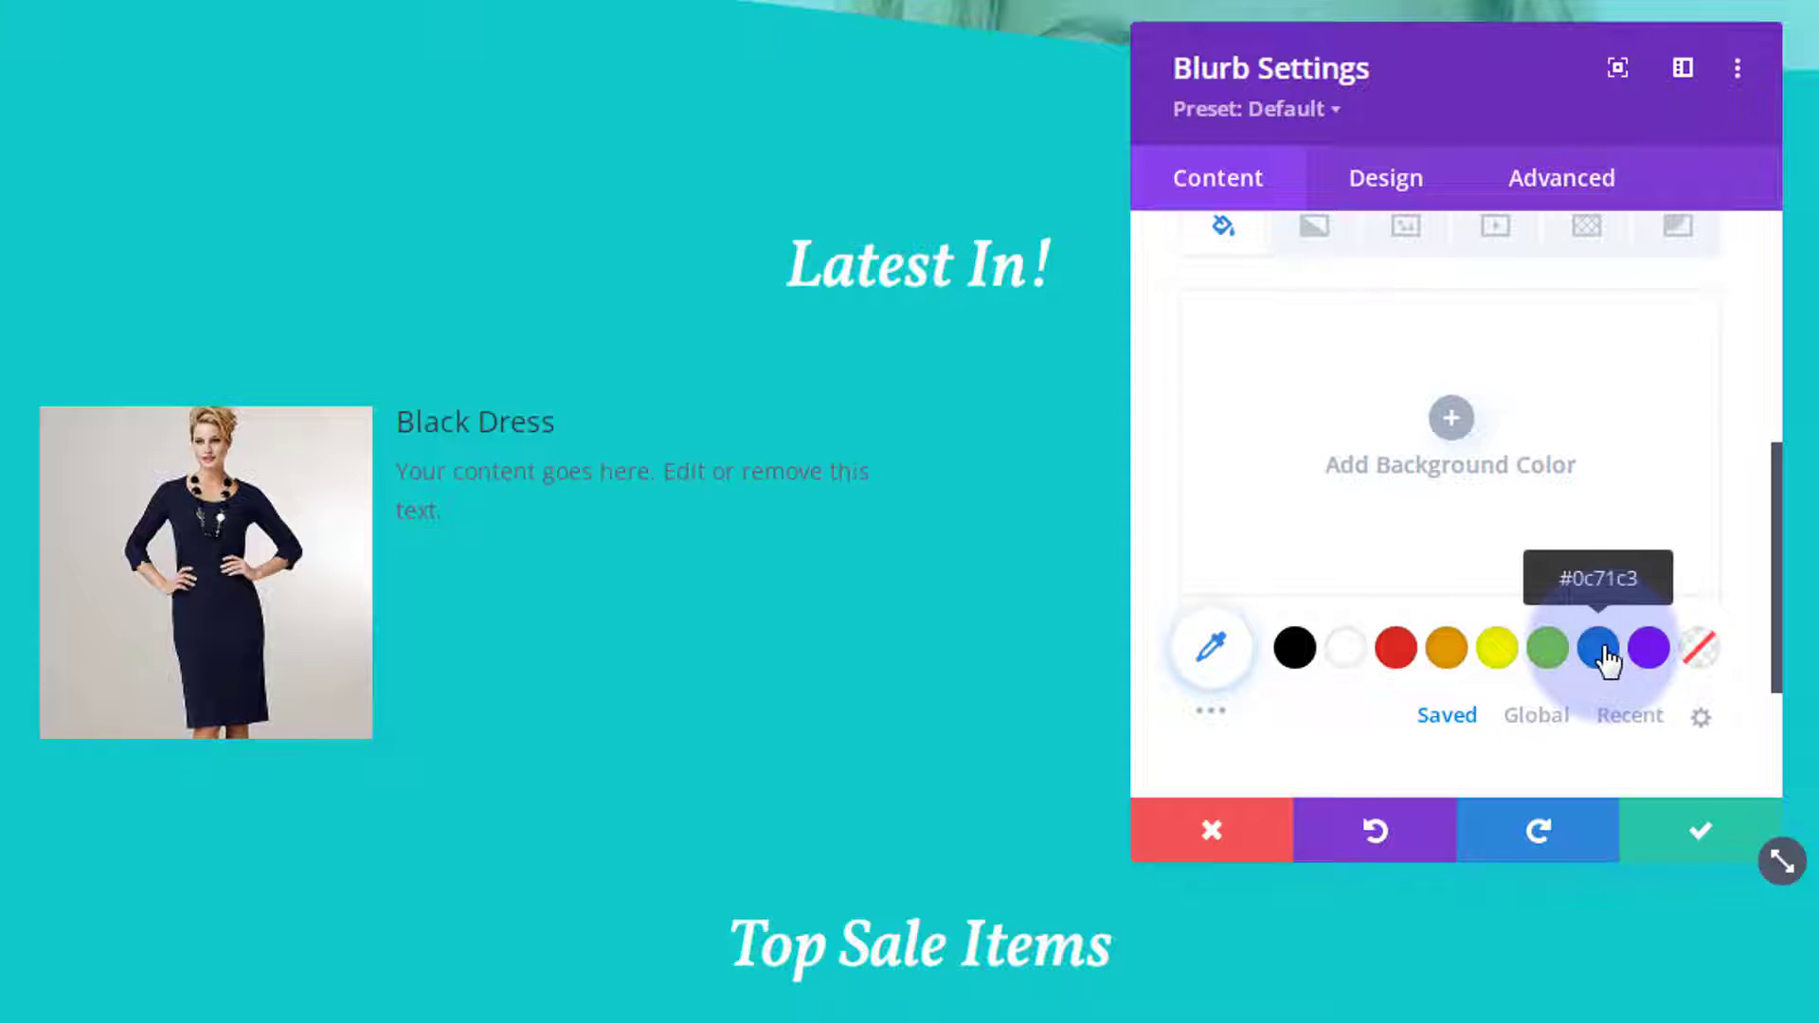
{"action": "scroll", "coordinate": [1477, 507], "scroll_direction": "up", "scroll_amount": 2}
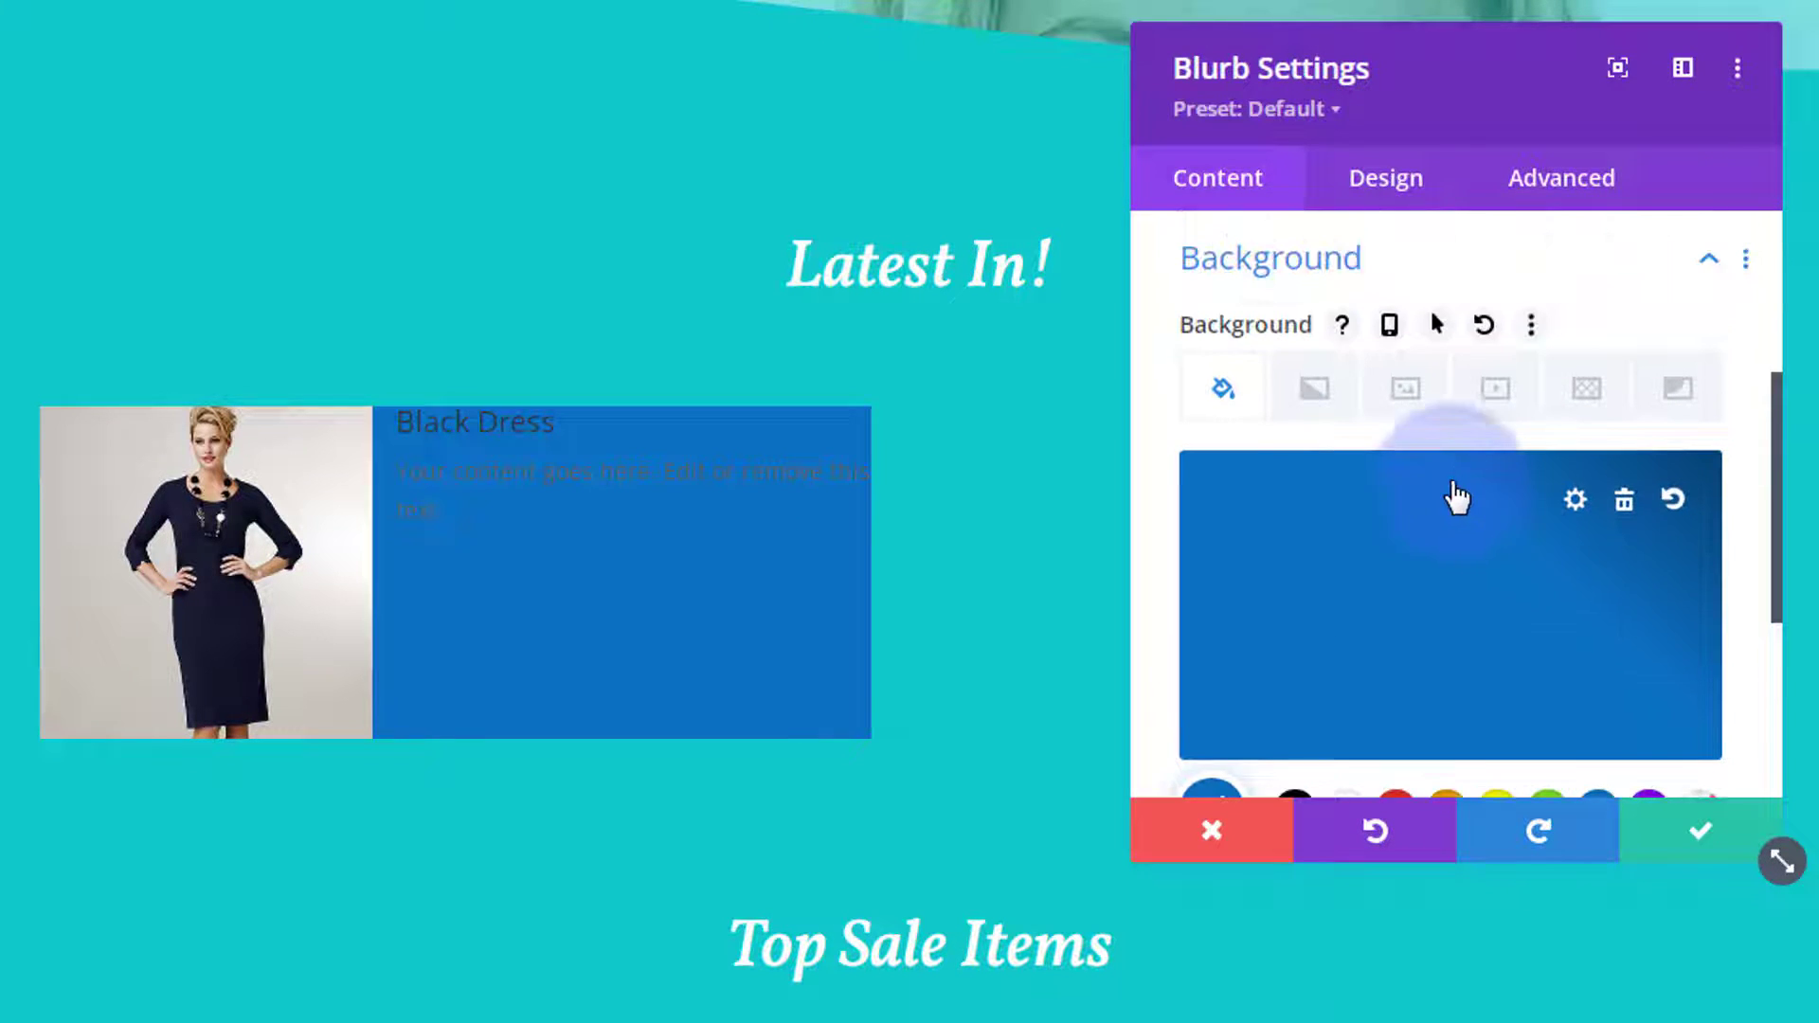
Add the green picture grpic.jpg from the media library as the blurb's background image
{"action": "left_click", "coordinate": [1426, 406]}
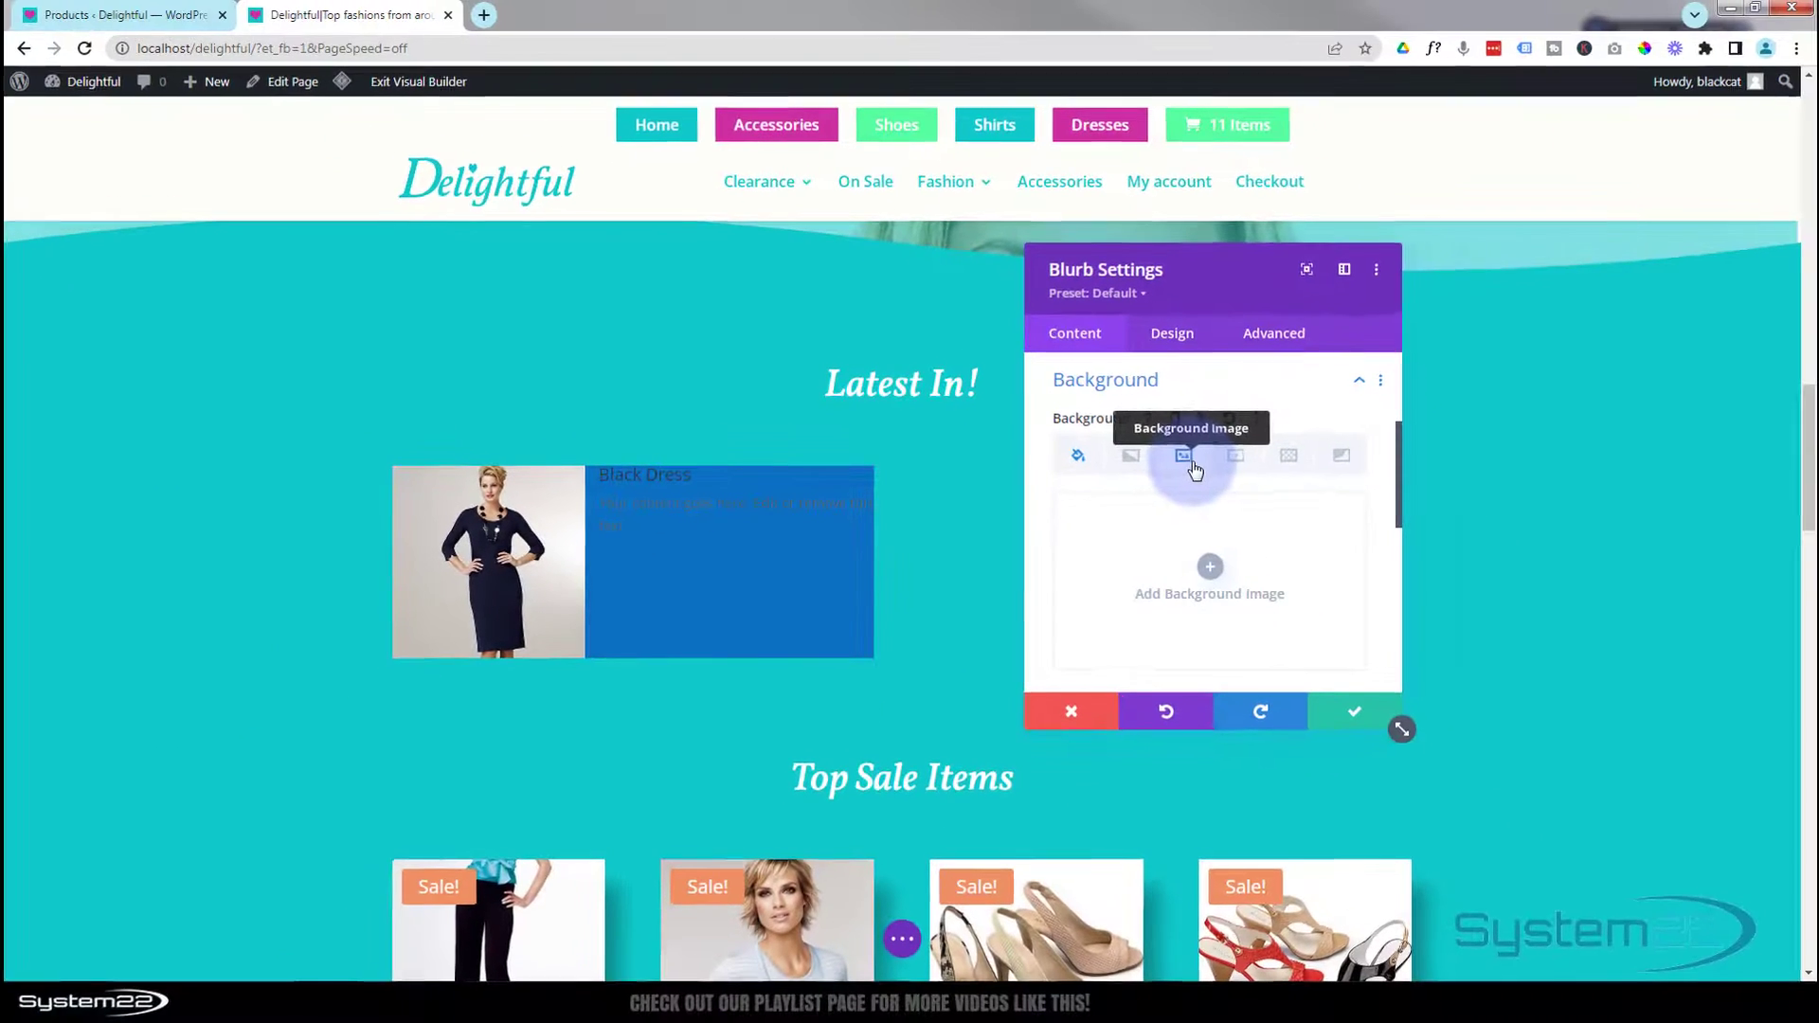
{"action": "left_click", "coordinate": [1210, 566]}
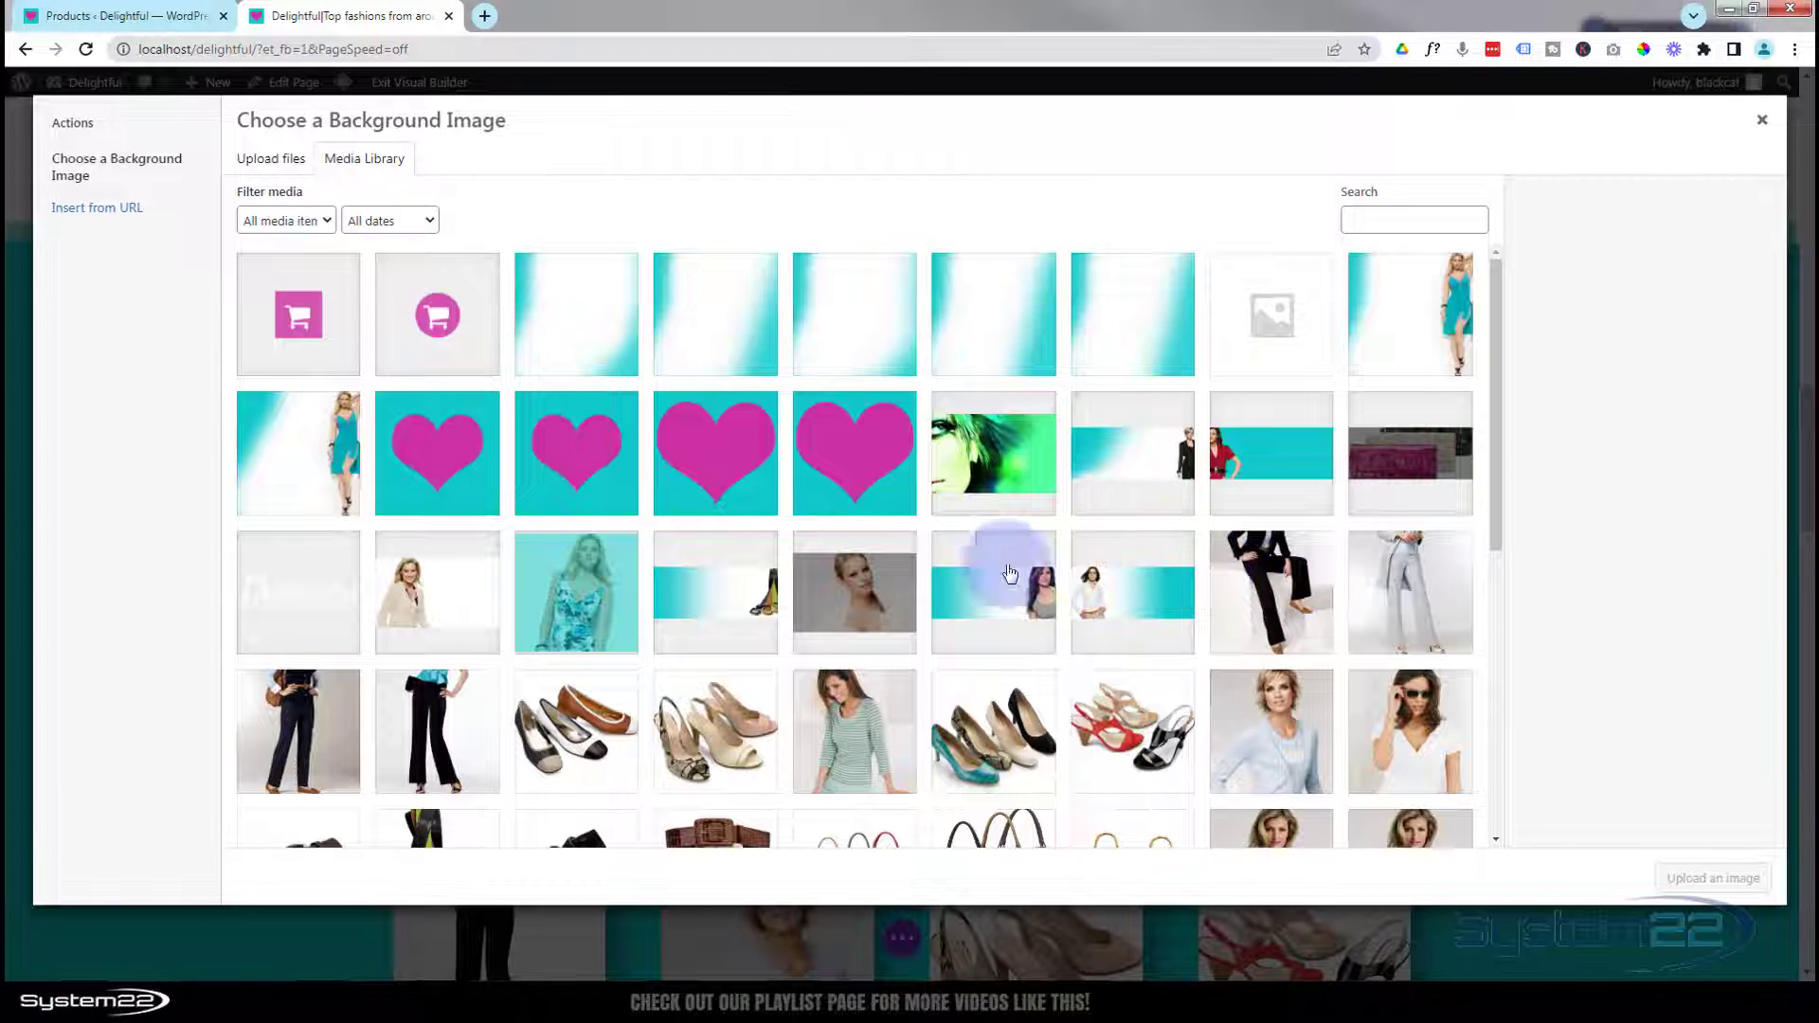
{"action": "left_click", "coordinate": [991, 466]}
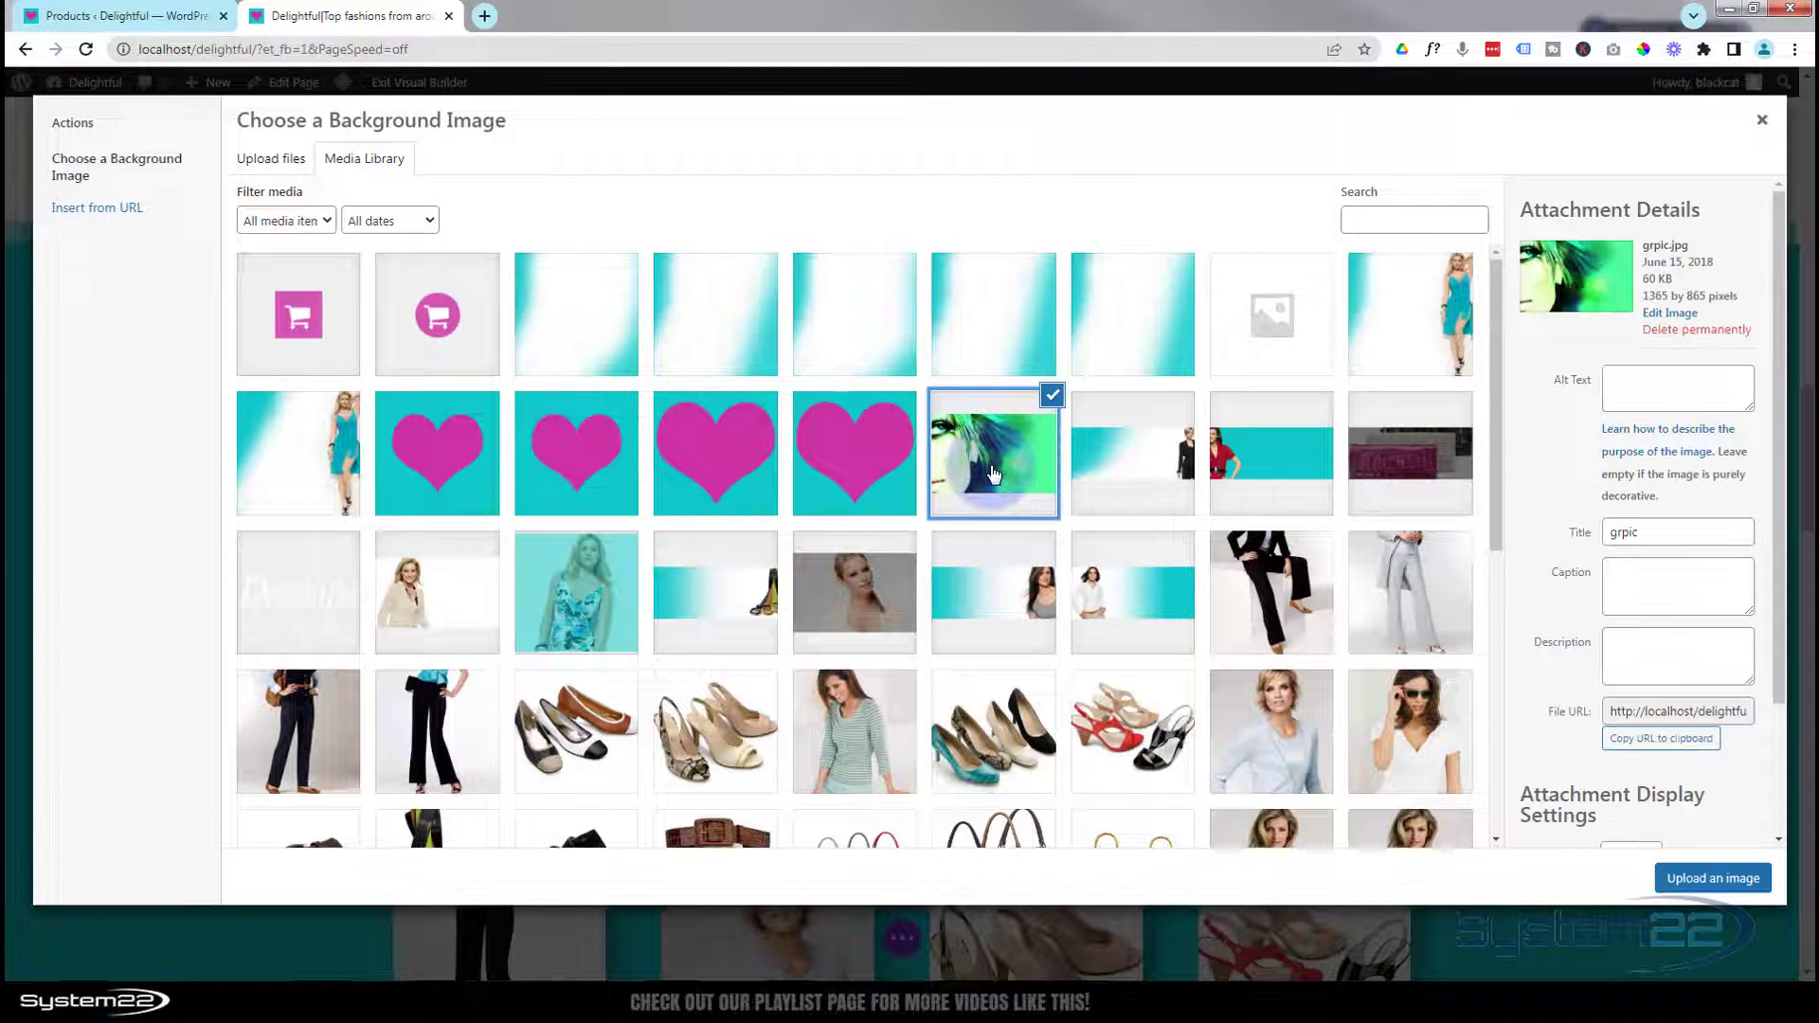
{"action": "left_click", "coordinate": [1699, 881]}
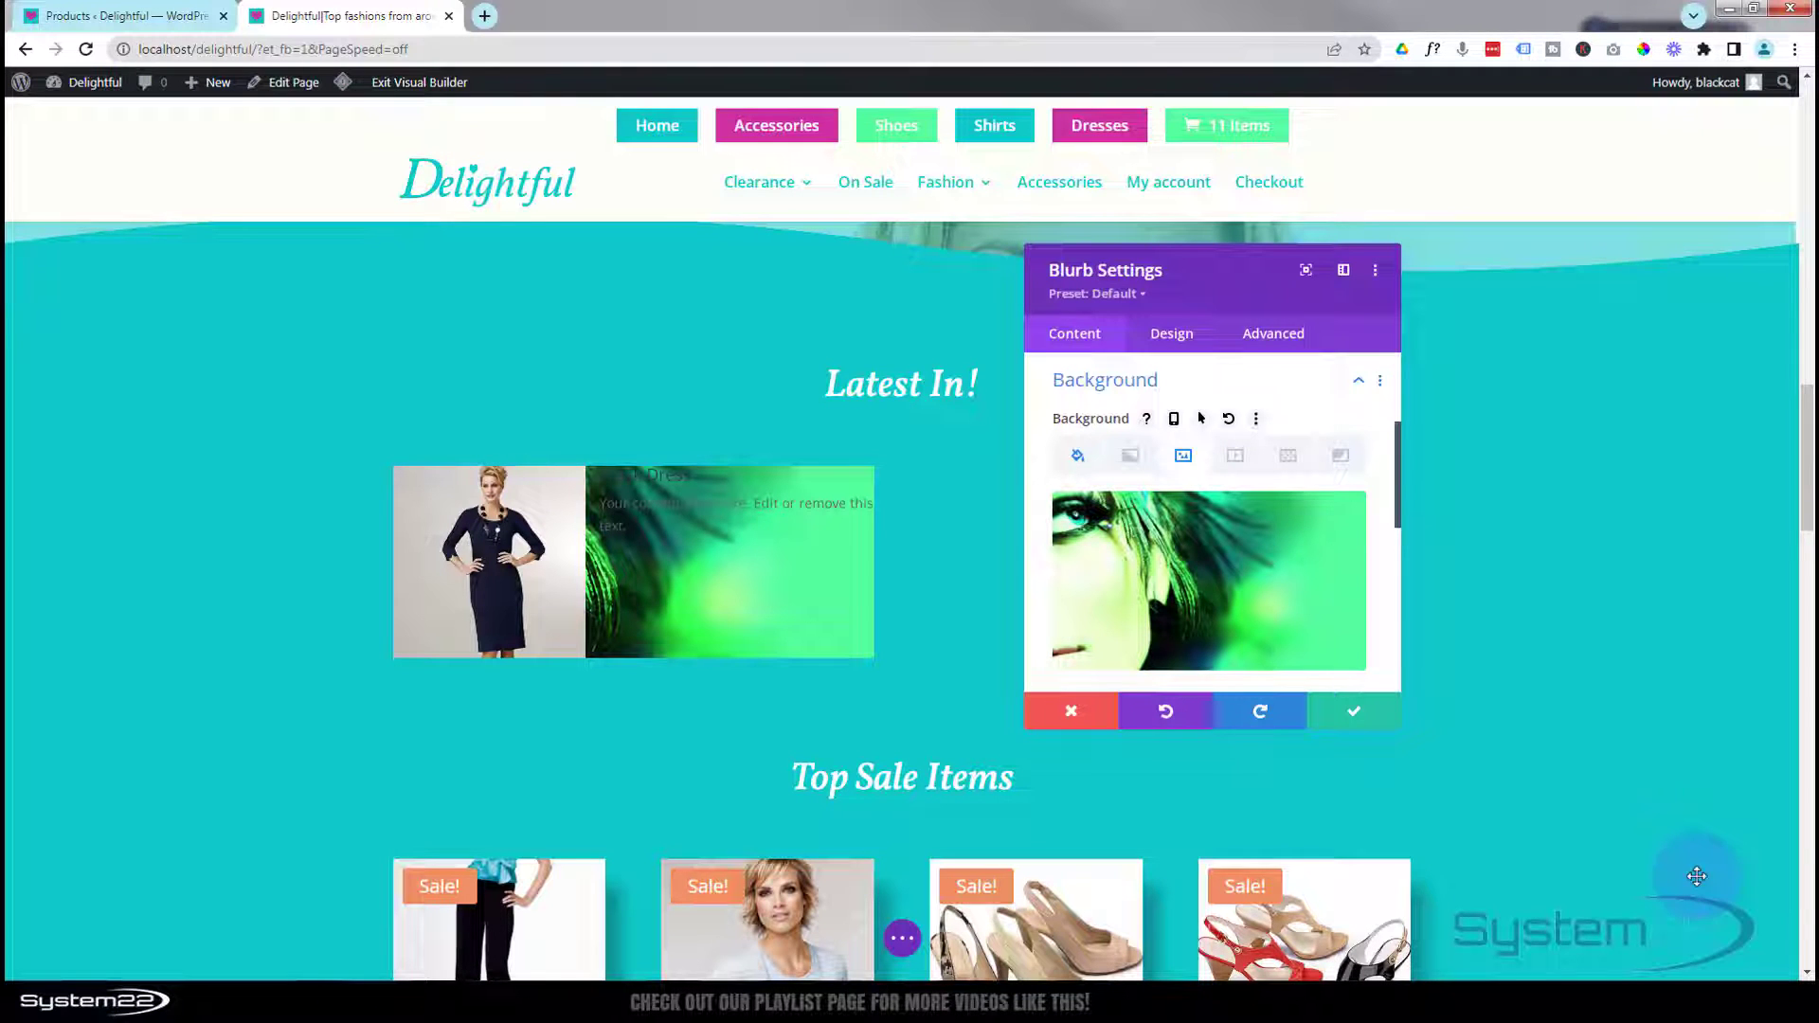
{"action": "mouse_move", "coordinate": [1195, 582]}
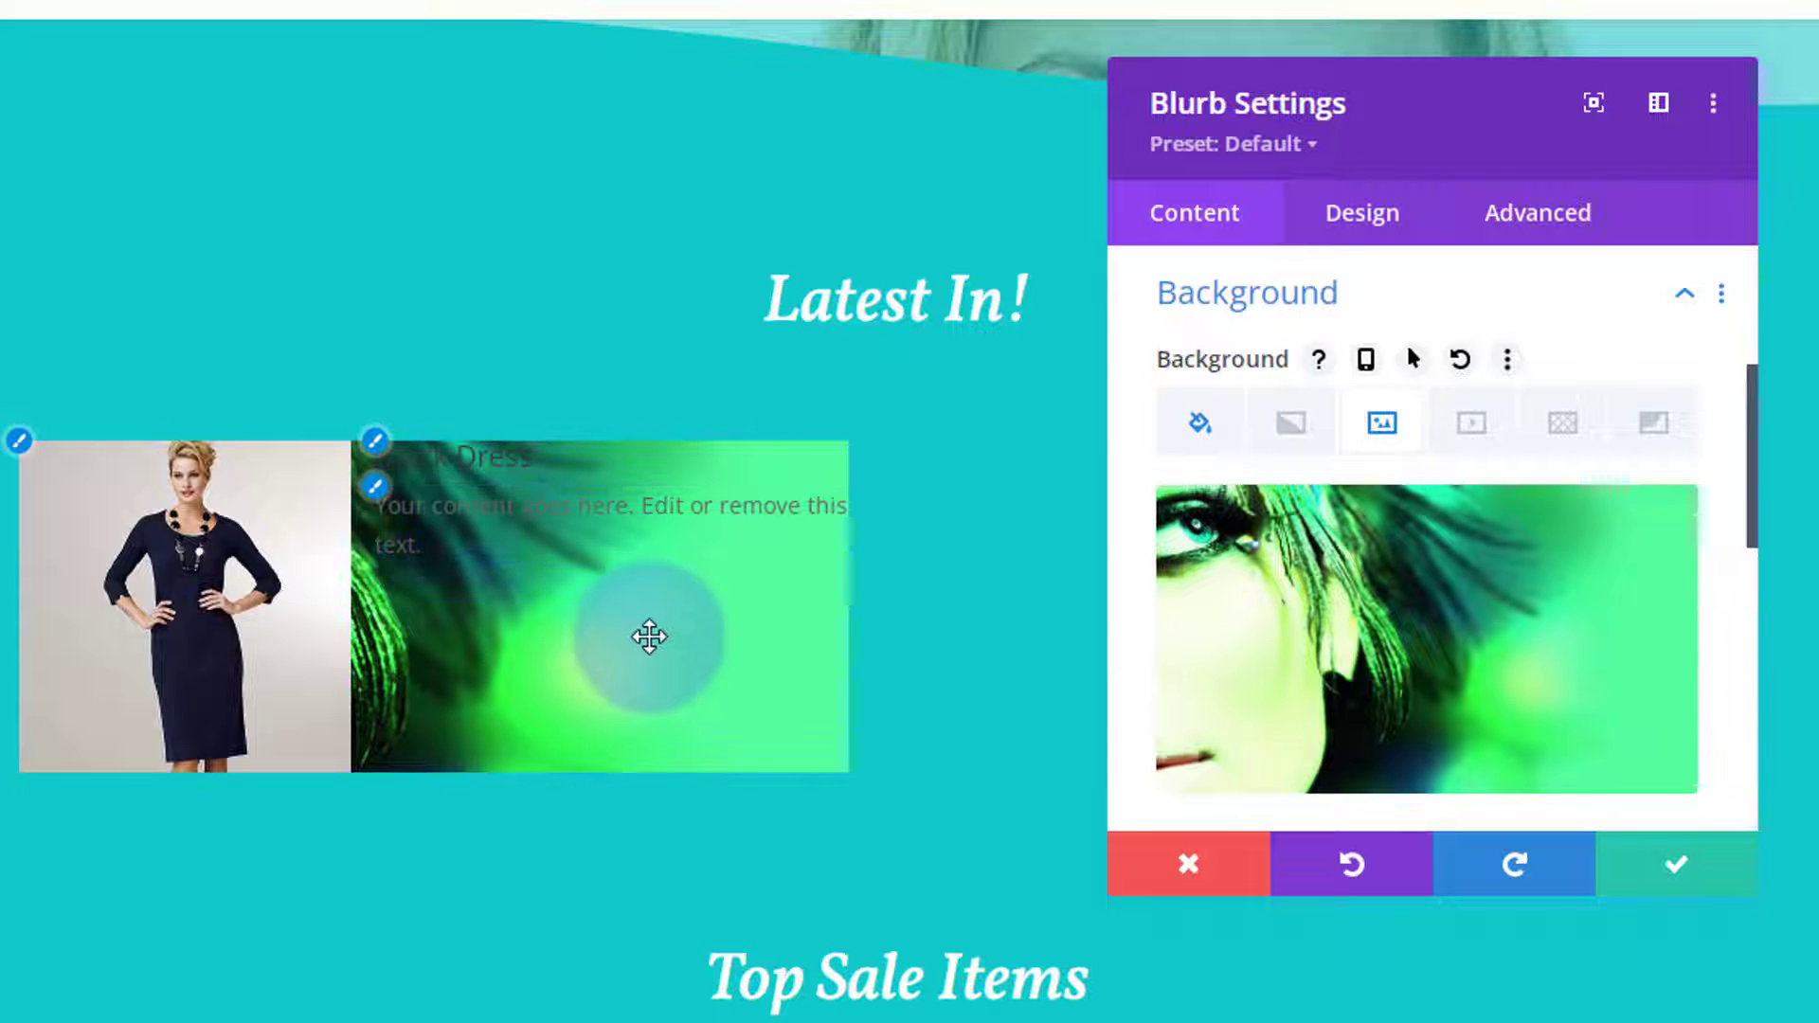
{"action": "mouse_move", "coordinate": [1449, 629]}
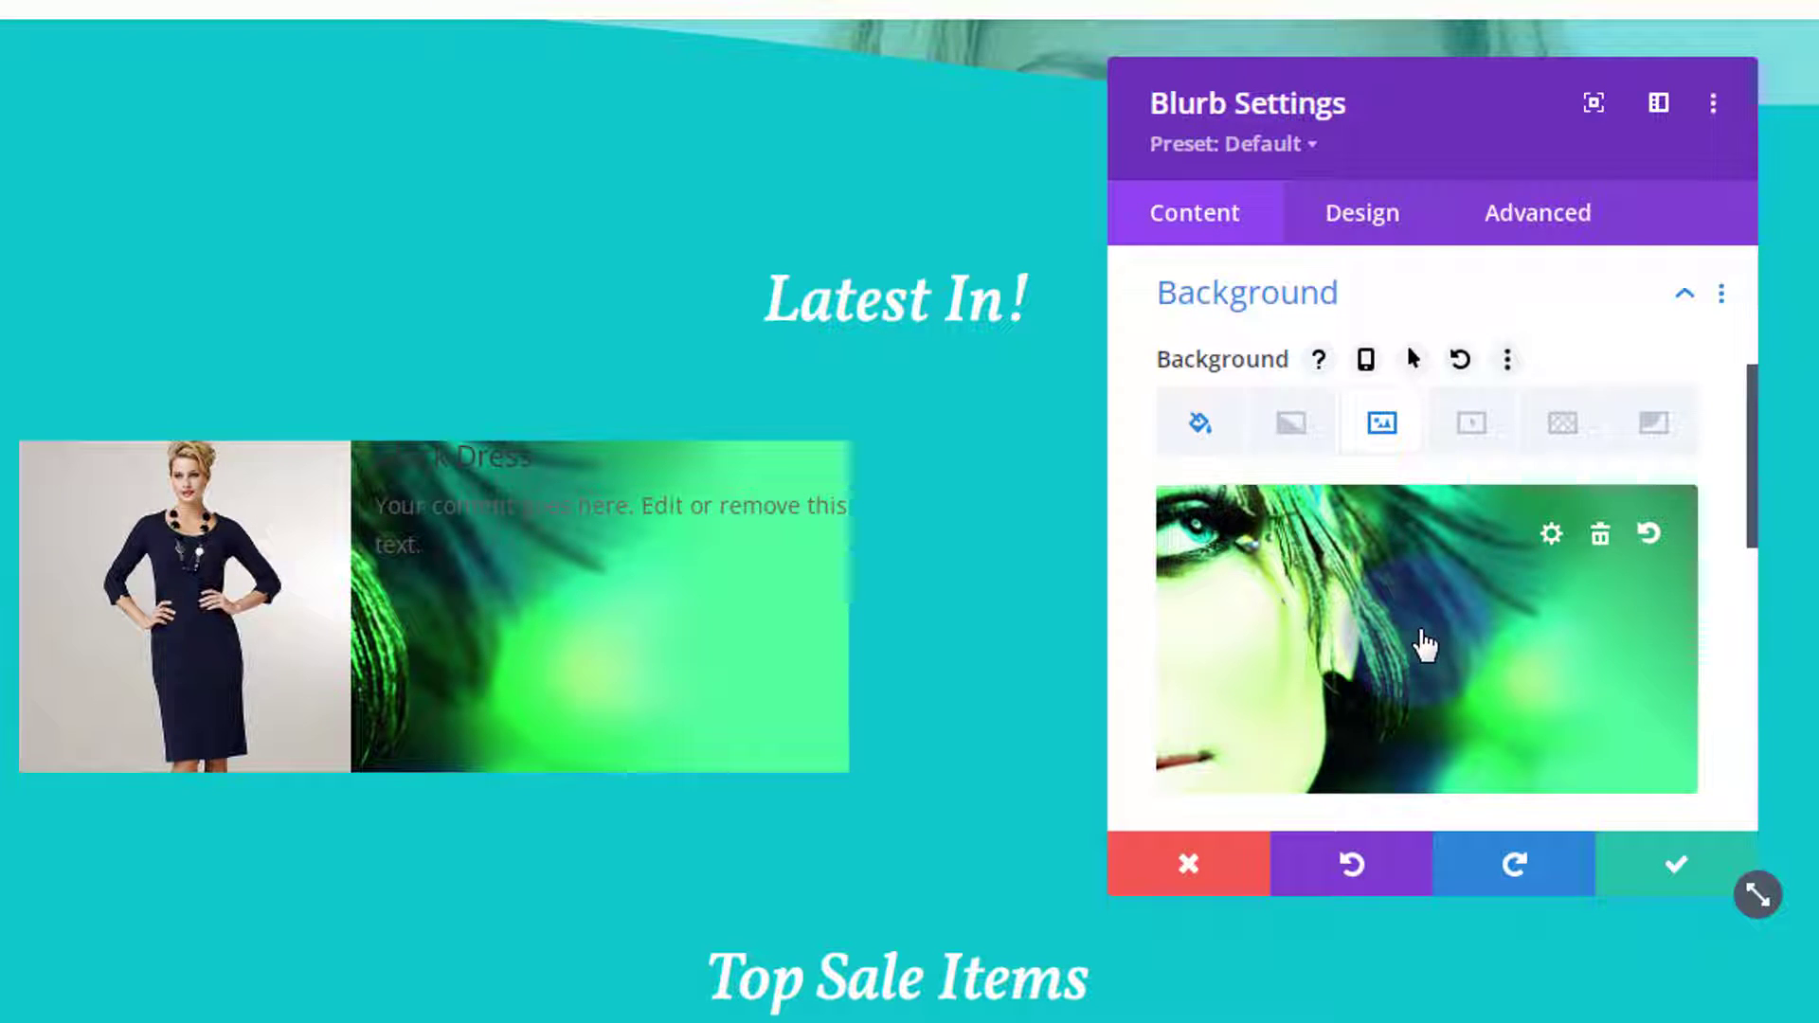
Set the blurb's background image blend to Multiply
{"action": "scroll", "coordinate": [1377, 577], "scroll_direction": "down", "scroll_amount": 5}
{"action": "scroll", "coordinate": [1384, 575], "scroll_direction": "down", "scroll_amount": 5}
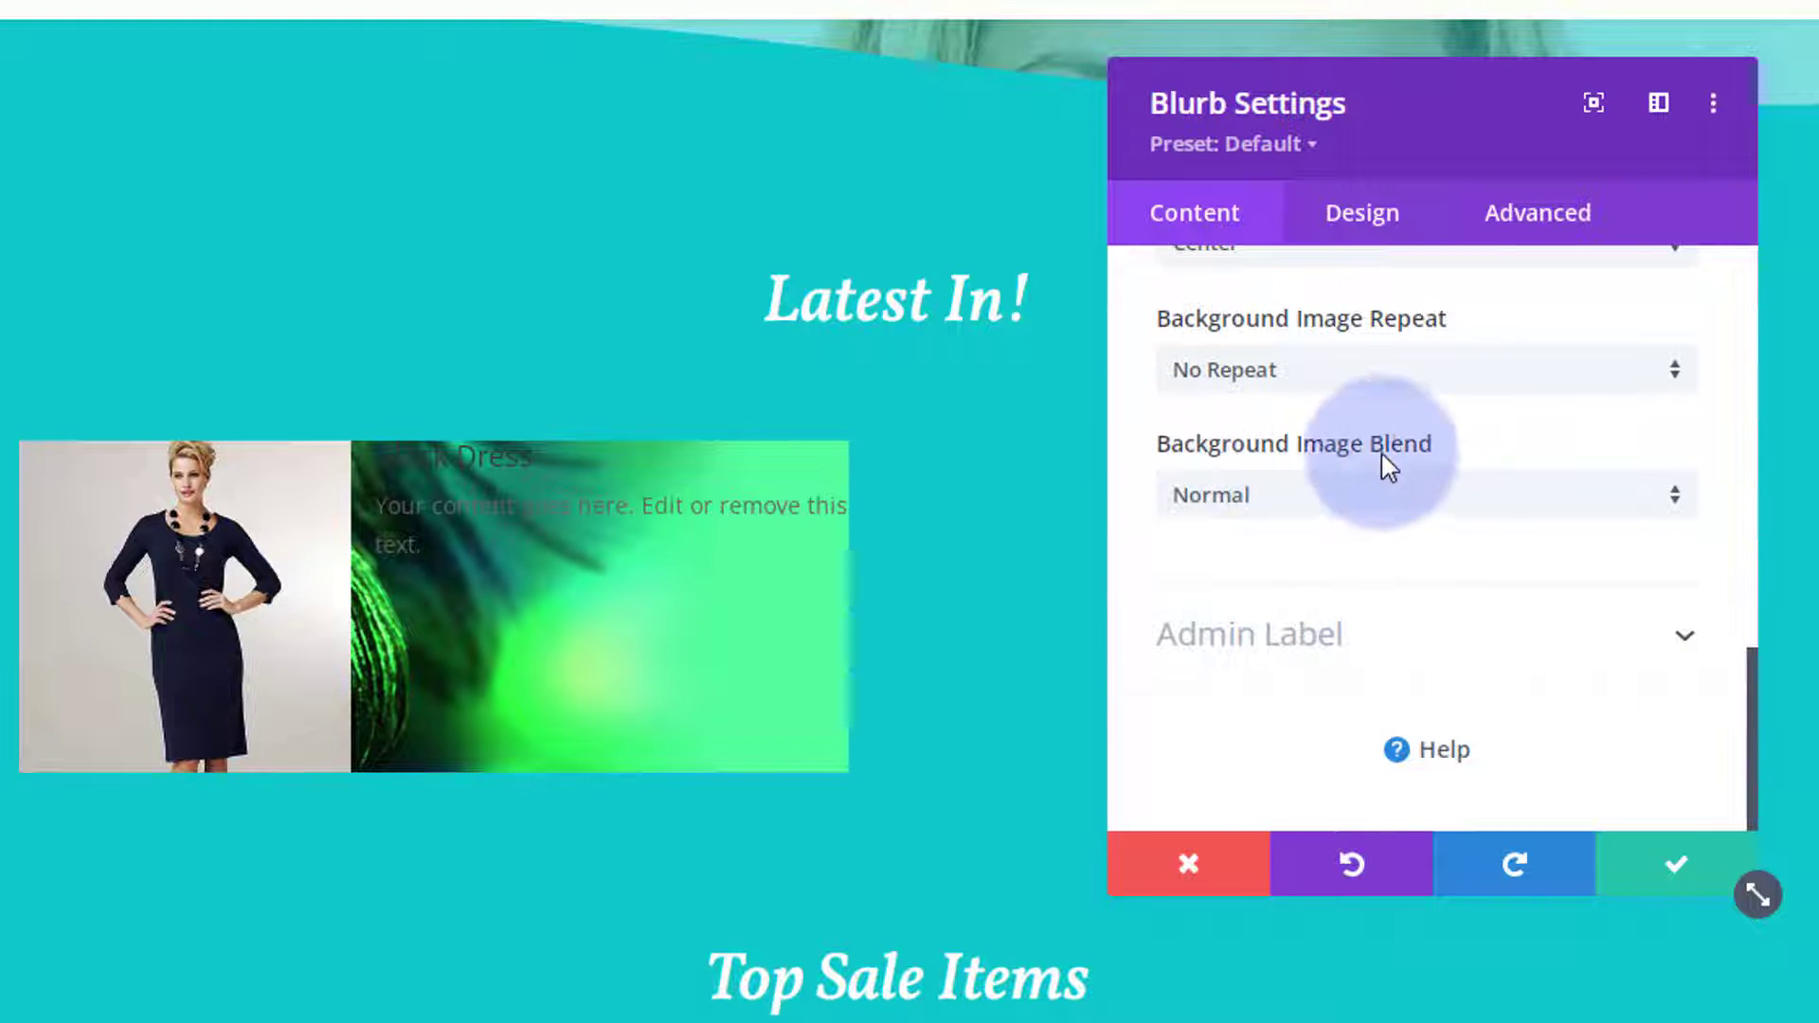
{"action": "left_click", "coordinate": [1448, 519]}
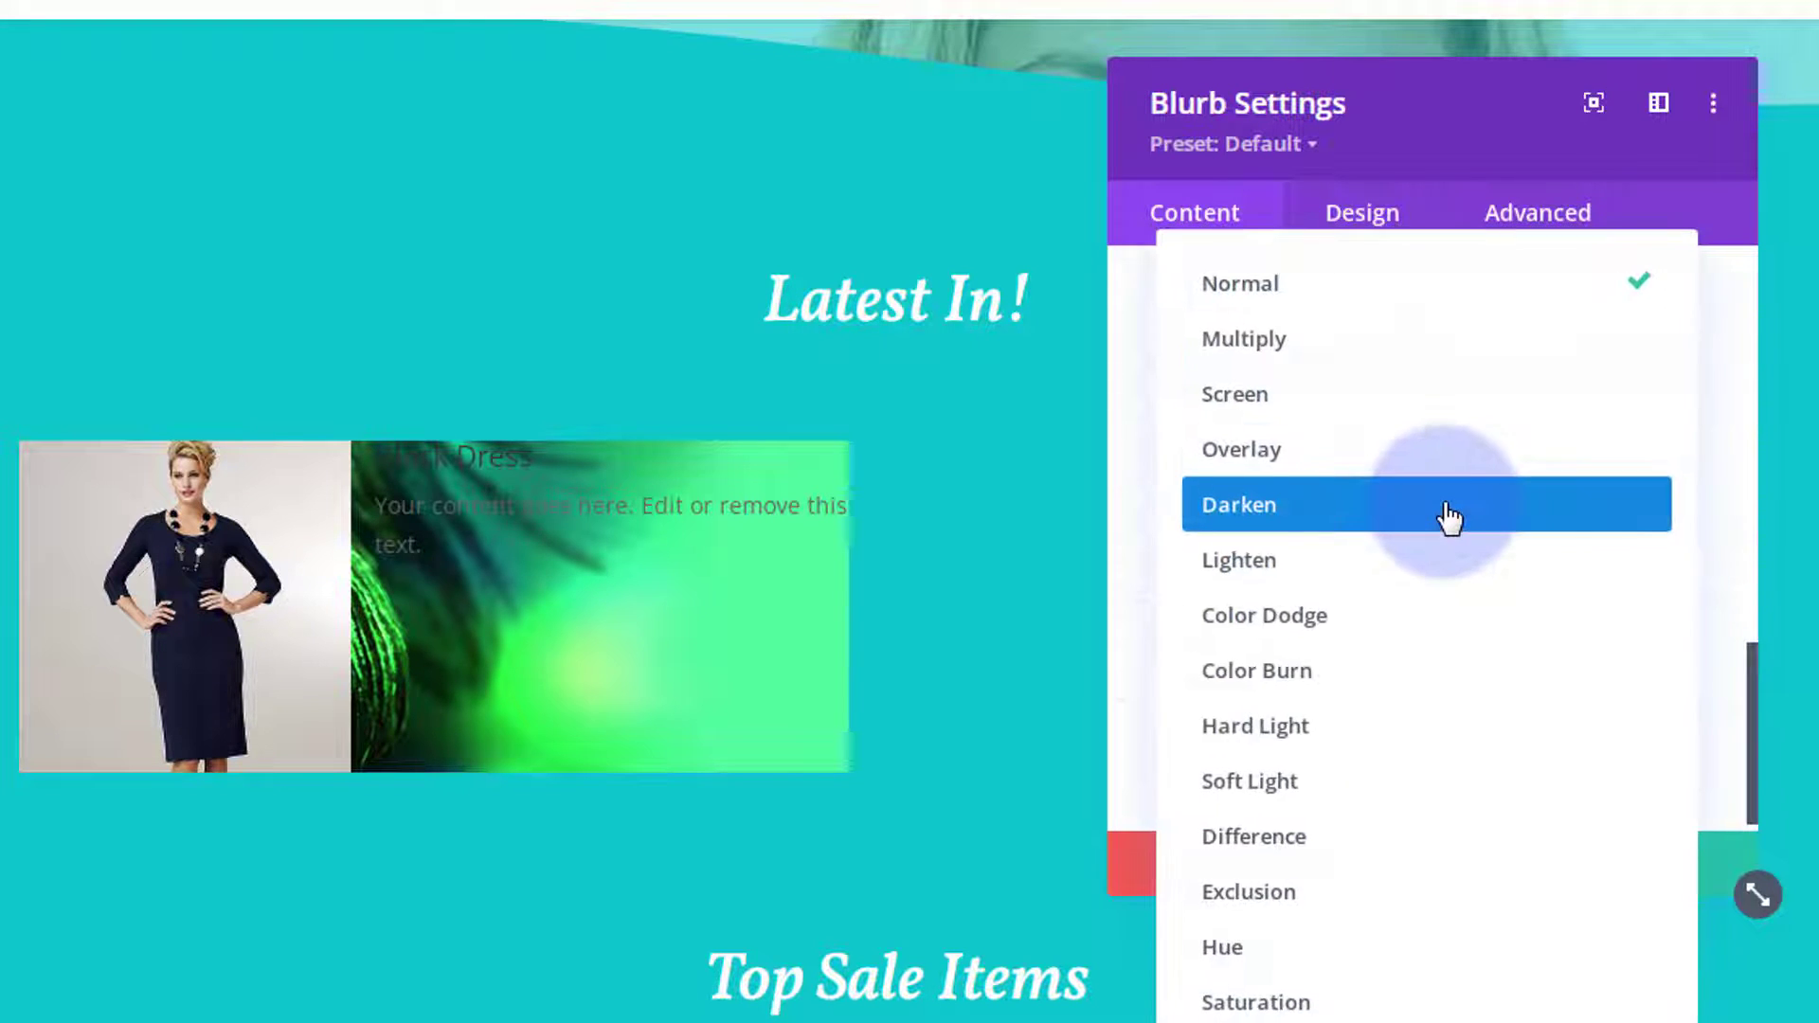
{"action": "left_click", "coordinate": [1338, 374]}
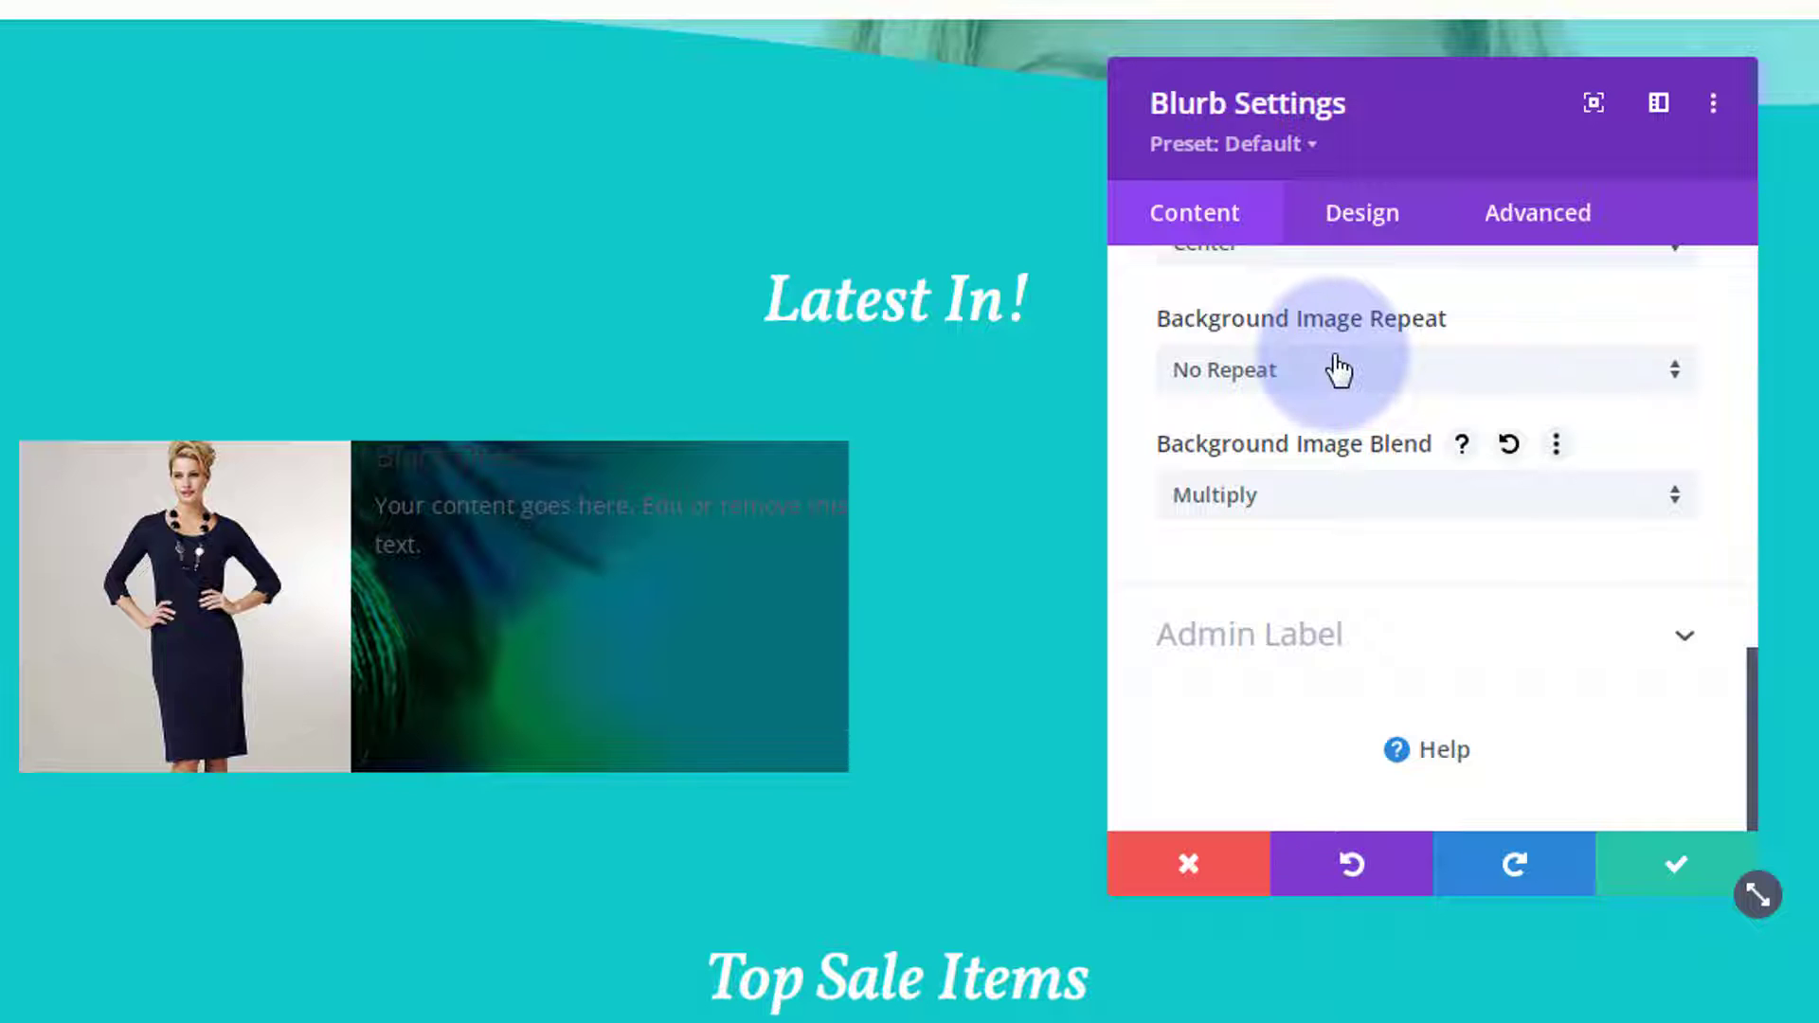
Try the Luminosity and Saturation blend modes on the blurb's background image
{"action": "left_click", "coordinate": [1389, 519]}
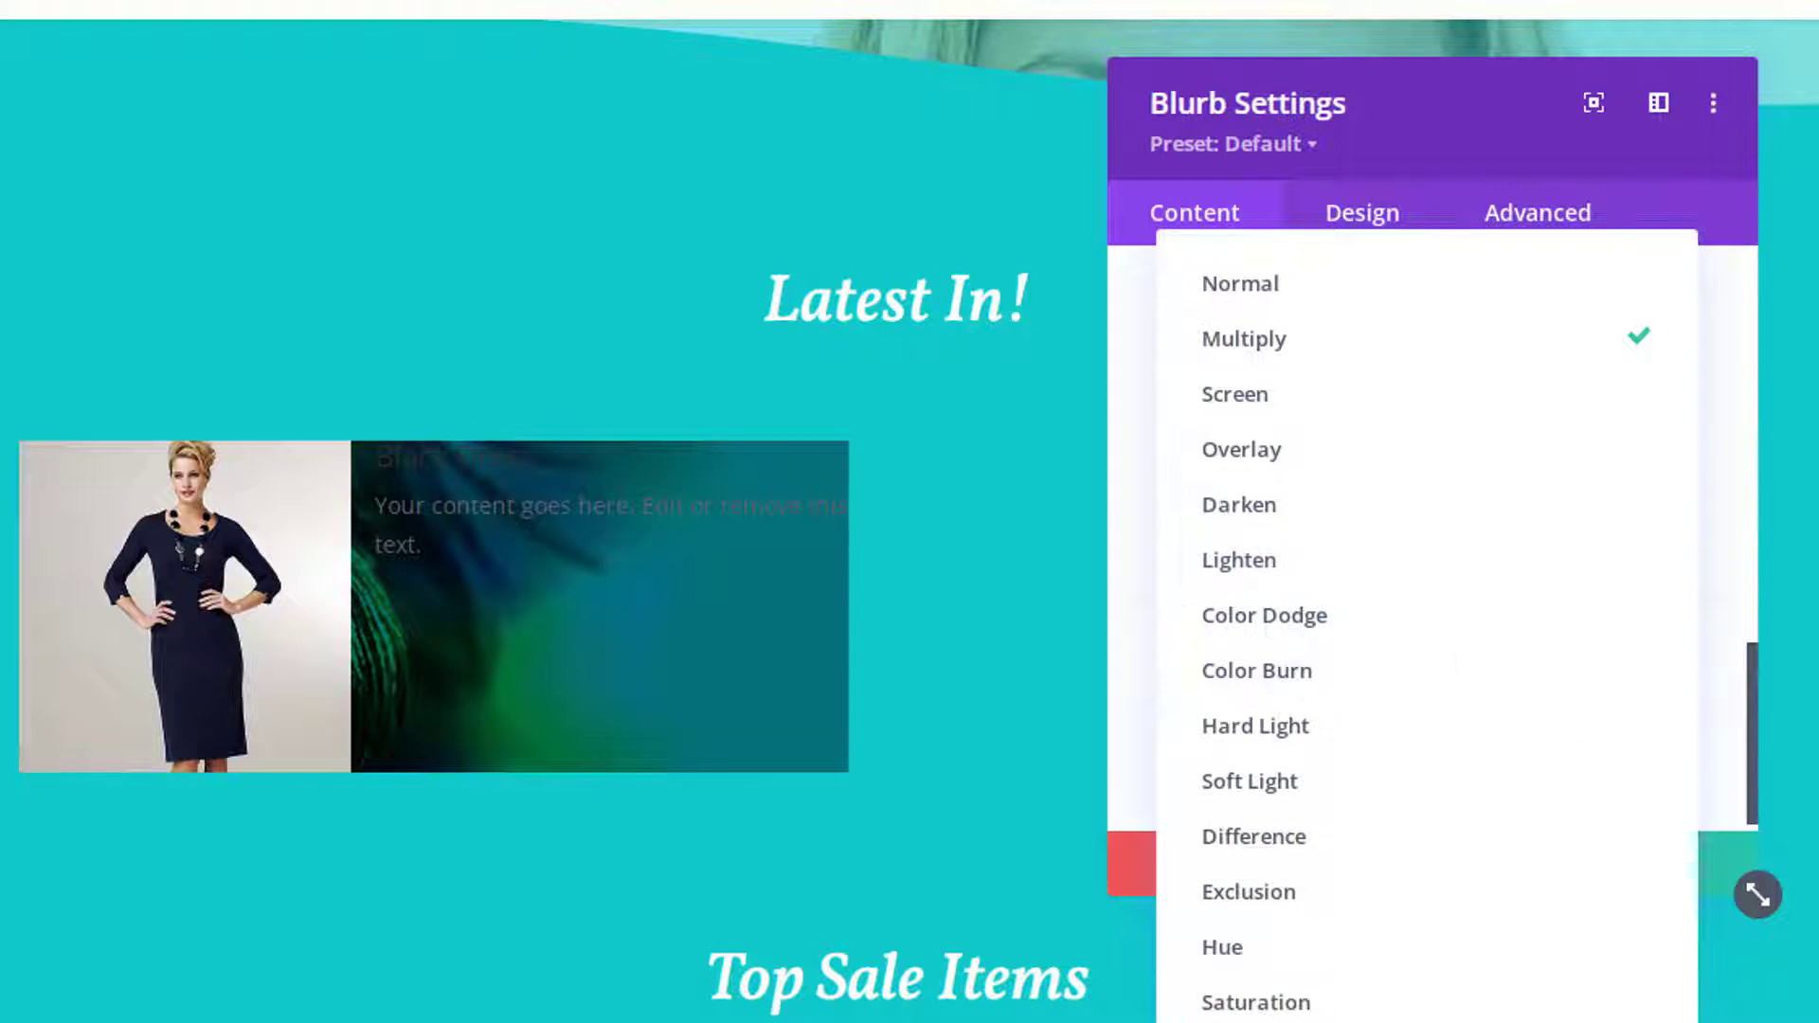
{"action": "left_click", "coordinate": [1232, 1018]}
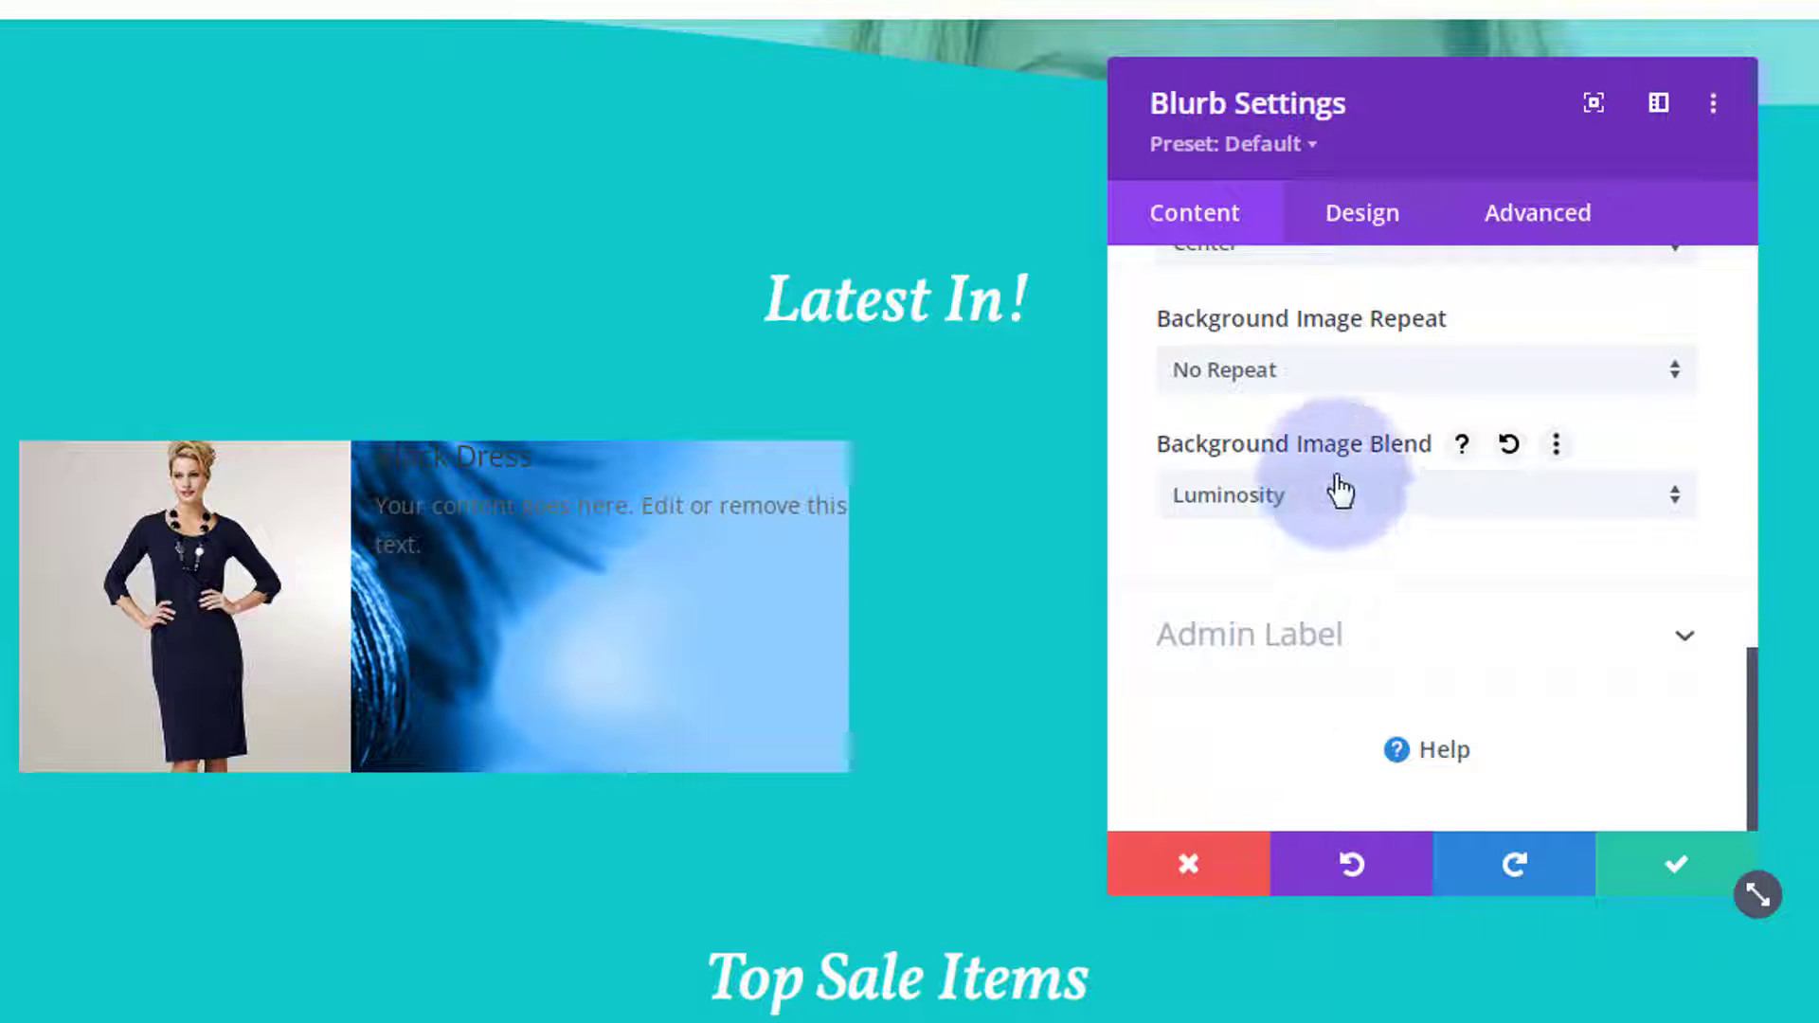
{"action": "left_click", "coordinate": [1362, 516]}
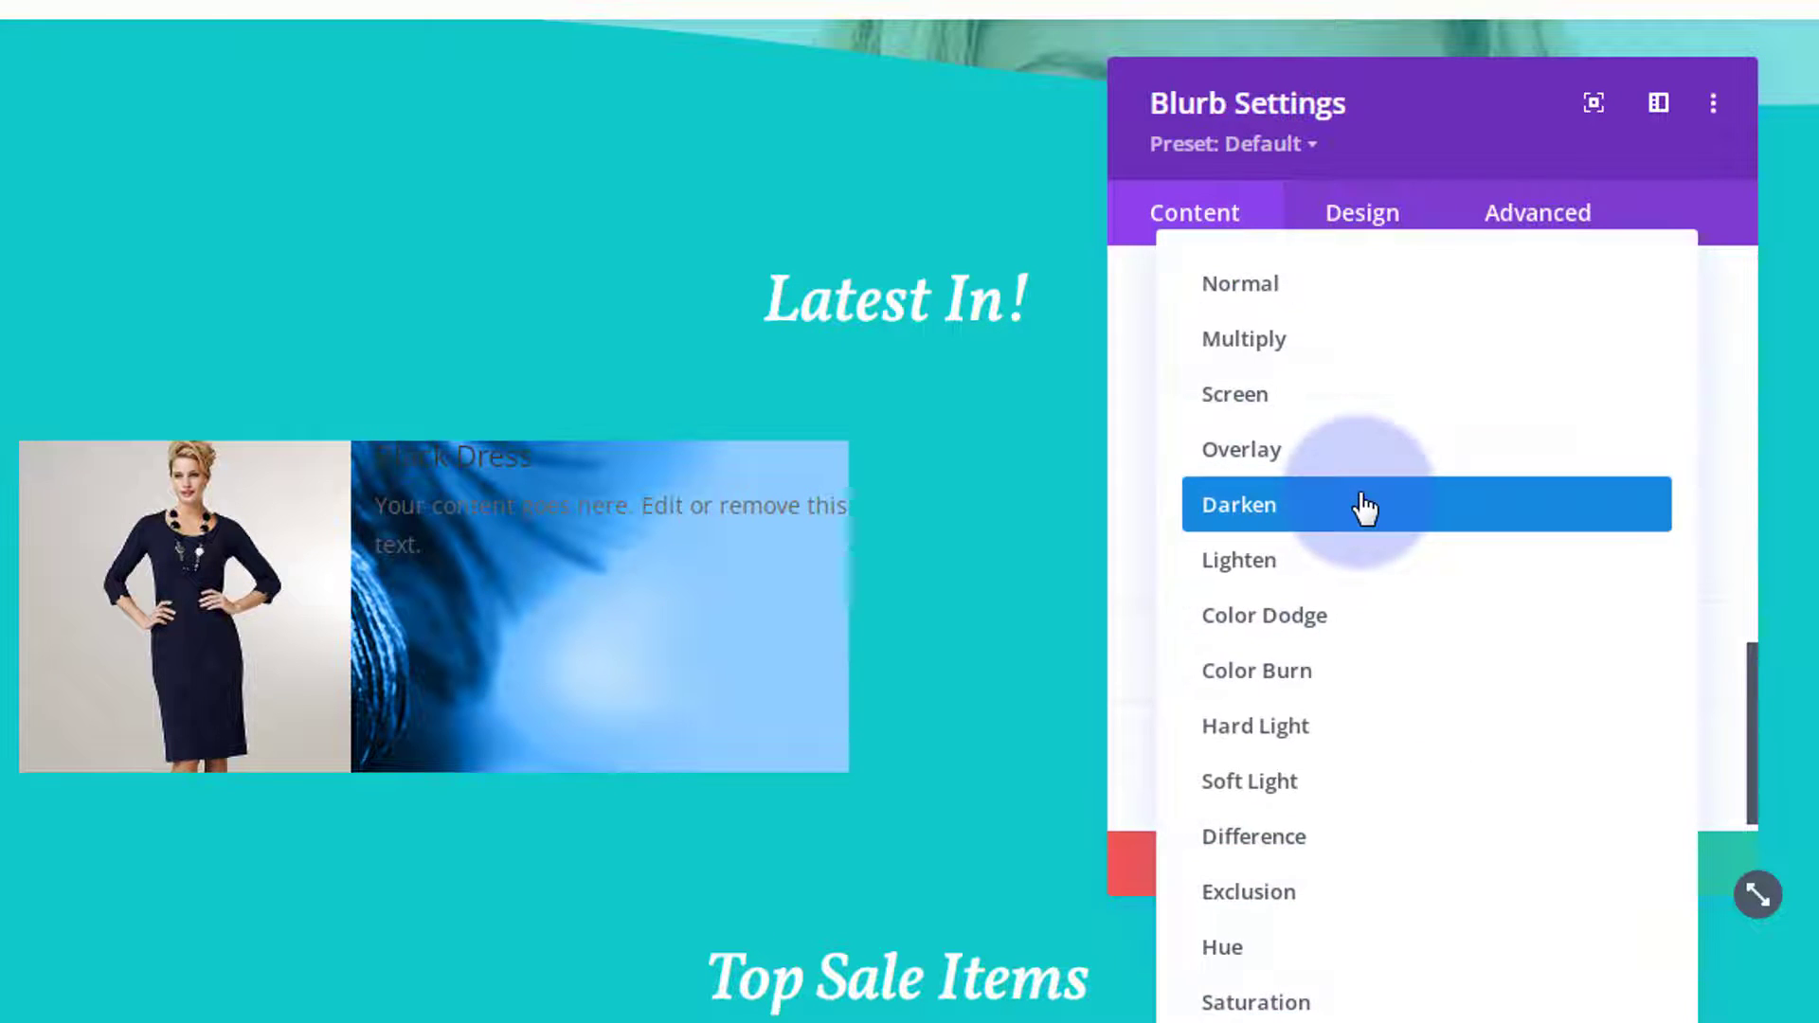
{"action": "left_click", "coordinate": [1305, 1006]}
Set the background image repeat to Repeat and return the image blend to Multiply
{"action": "left_click", "coordinate": [1364, 371]}
{"action": "left_click", "coordinate": [1170, 406]}
{"action": "left_click", "coordinate": [1301, 509]}
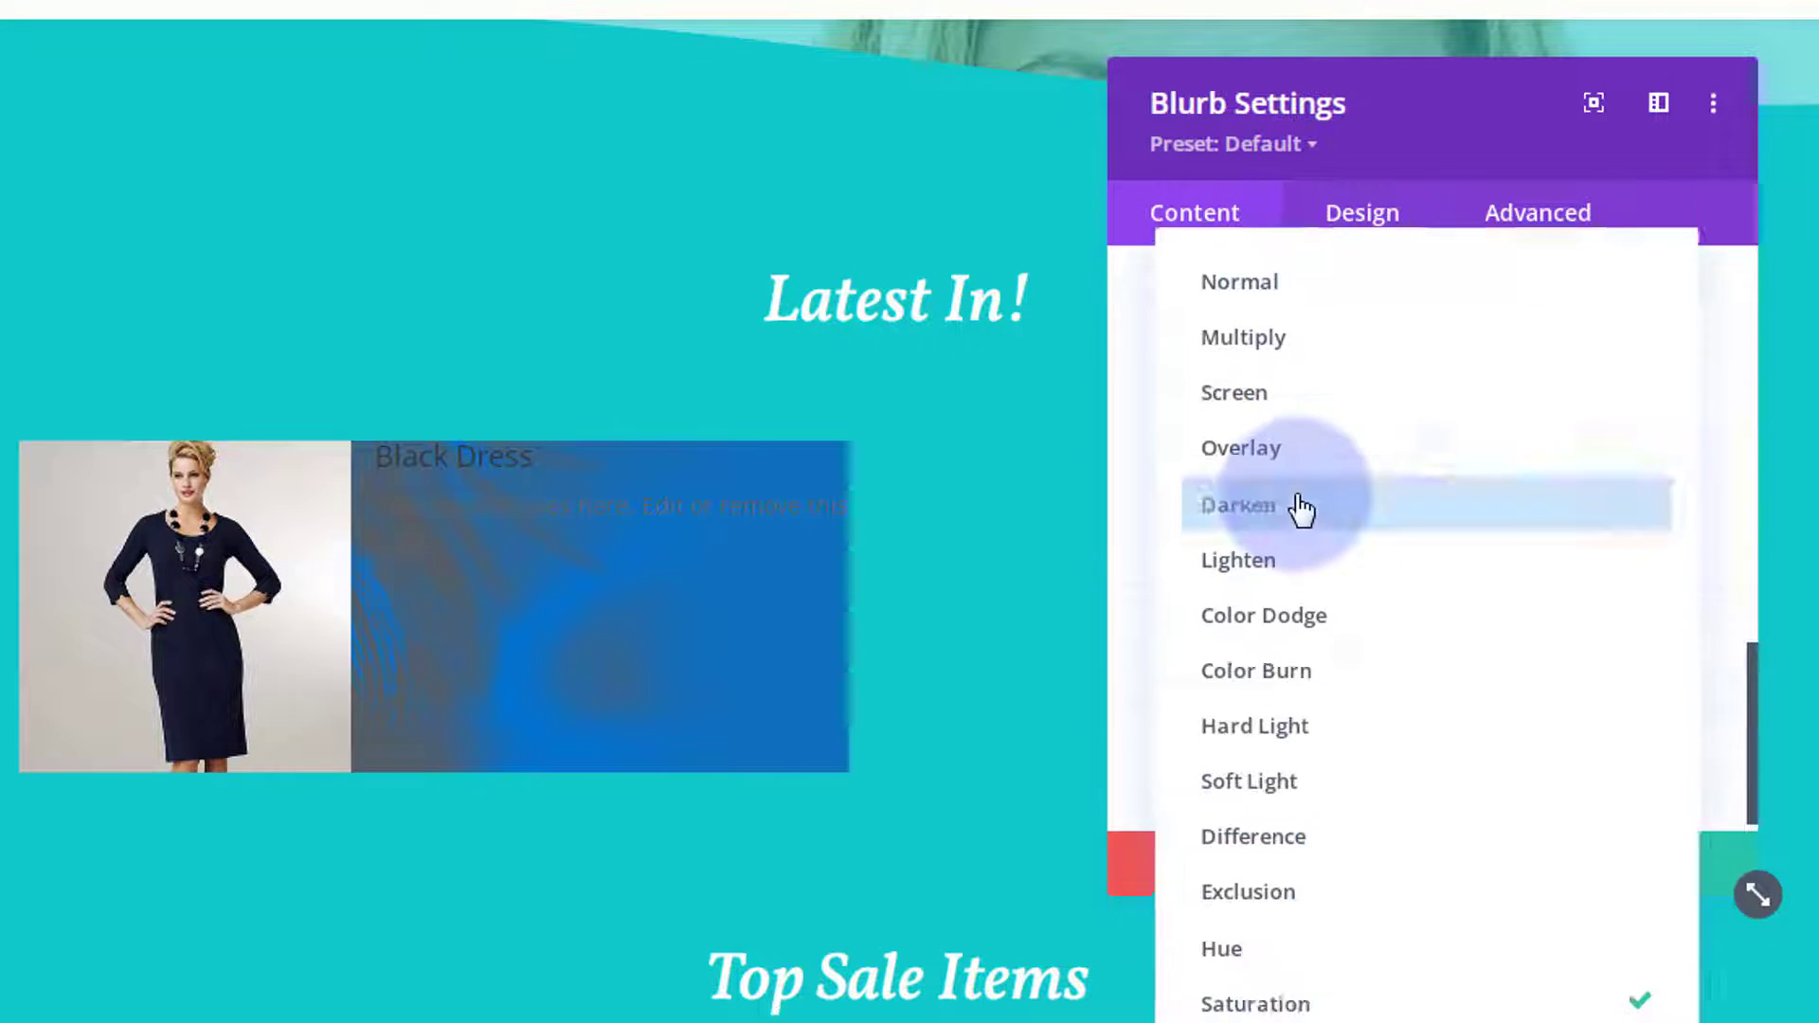
{"action": "left_click", "coordinate": [1294, 356]}
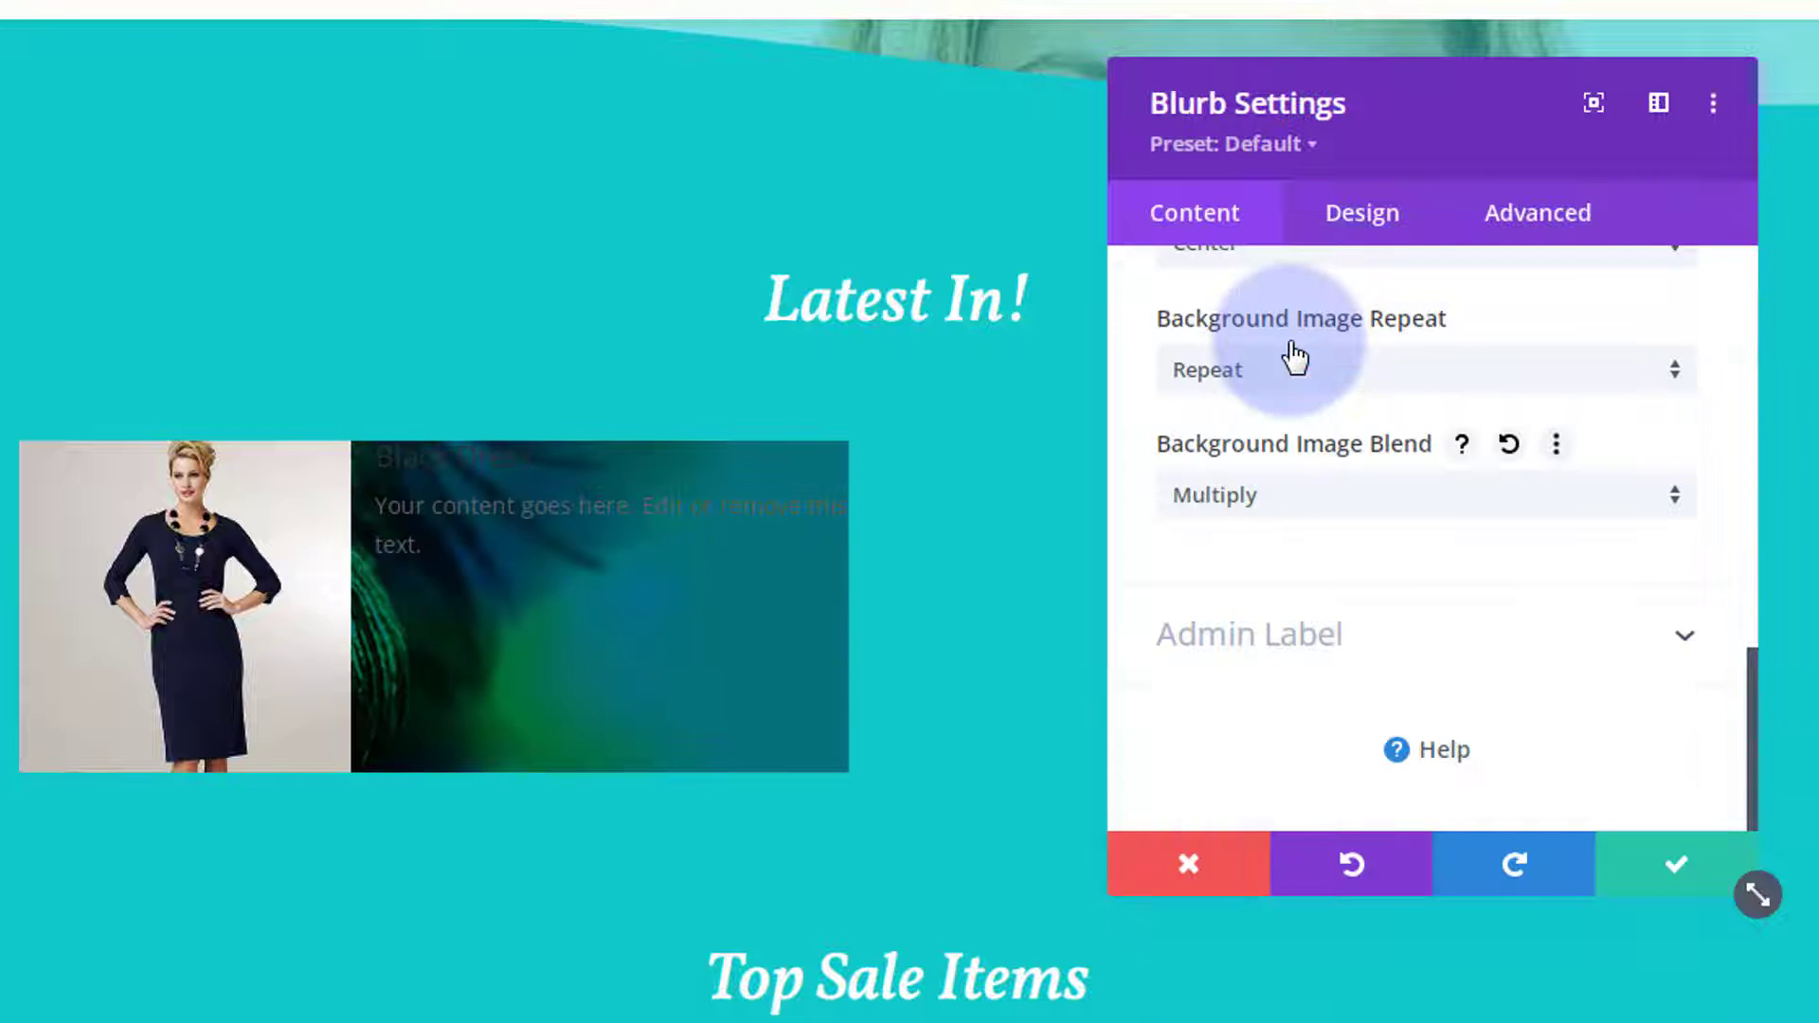
Set the blurb's text color to Light and center its text alignment
{"action": "left_click", "coordinate": [1375, 223]}
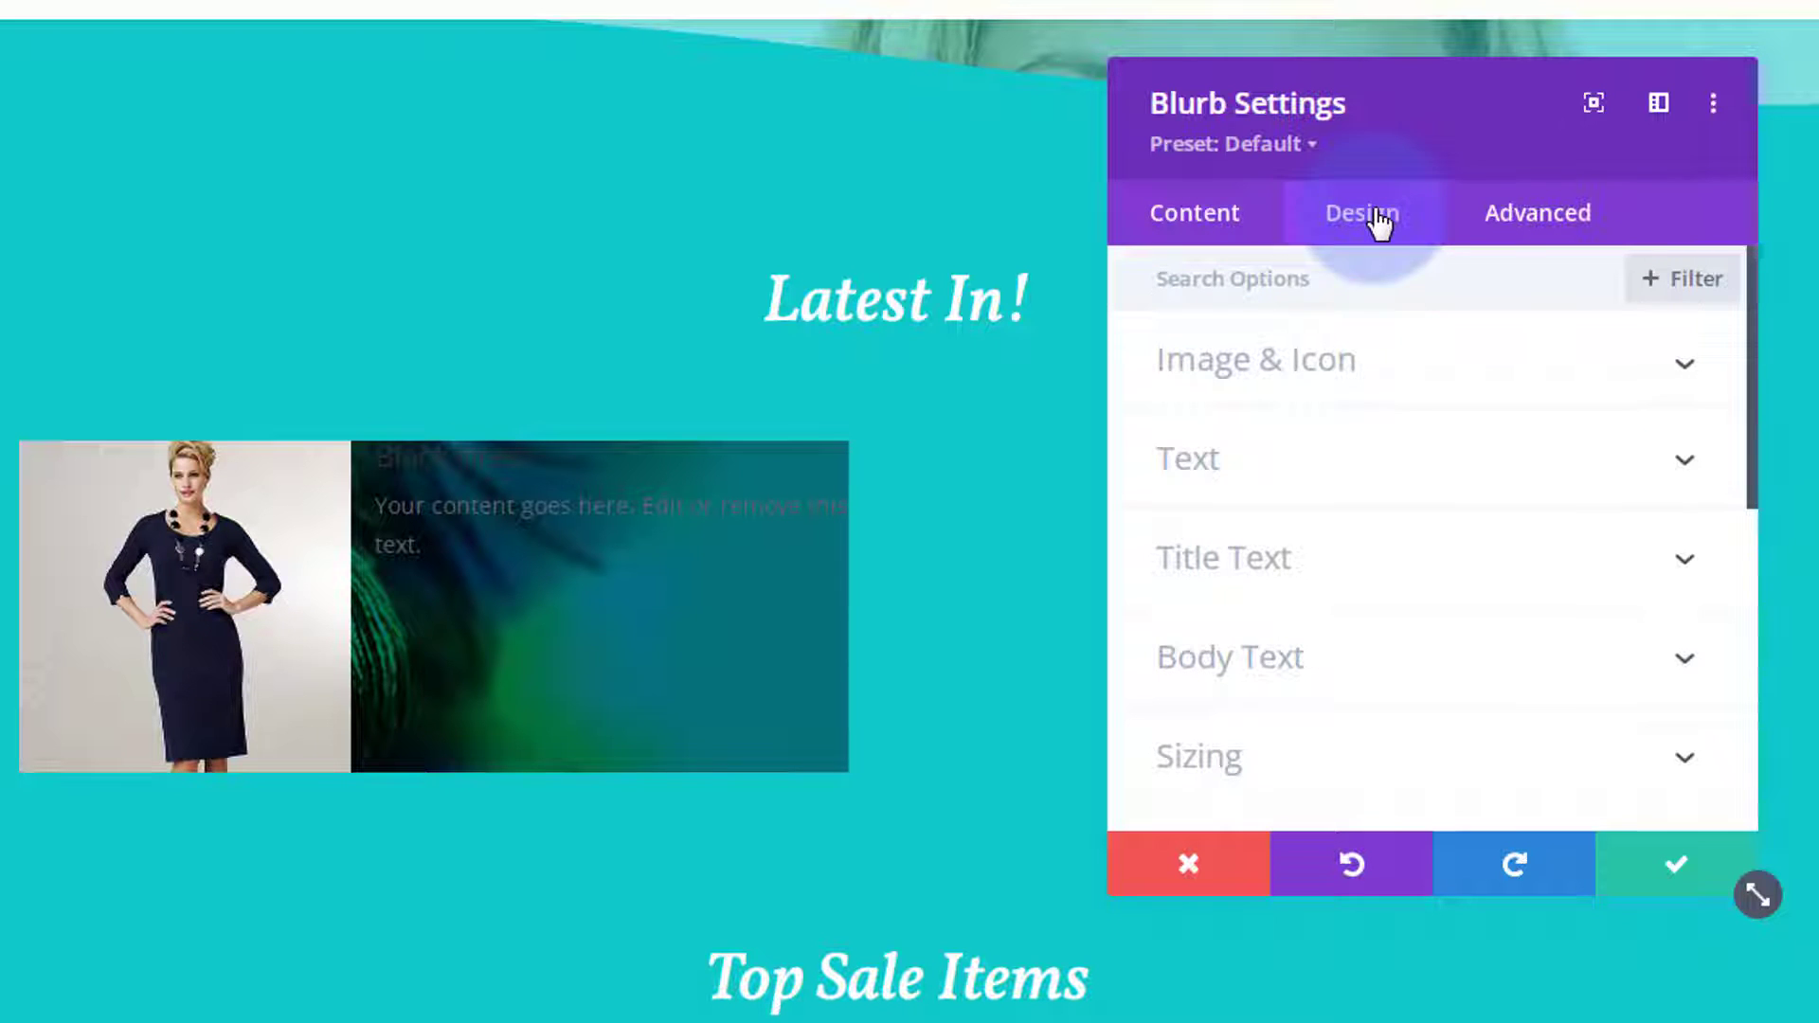
{"action": "left_click", "coordinate": [1360, 474]}
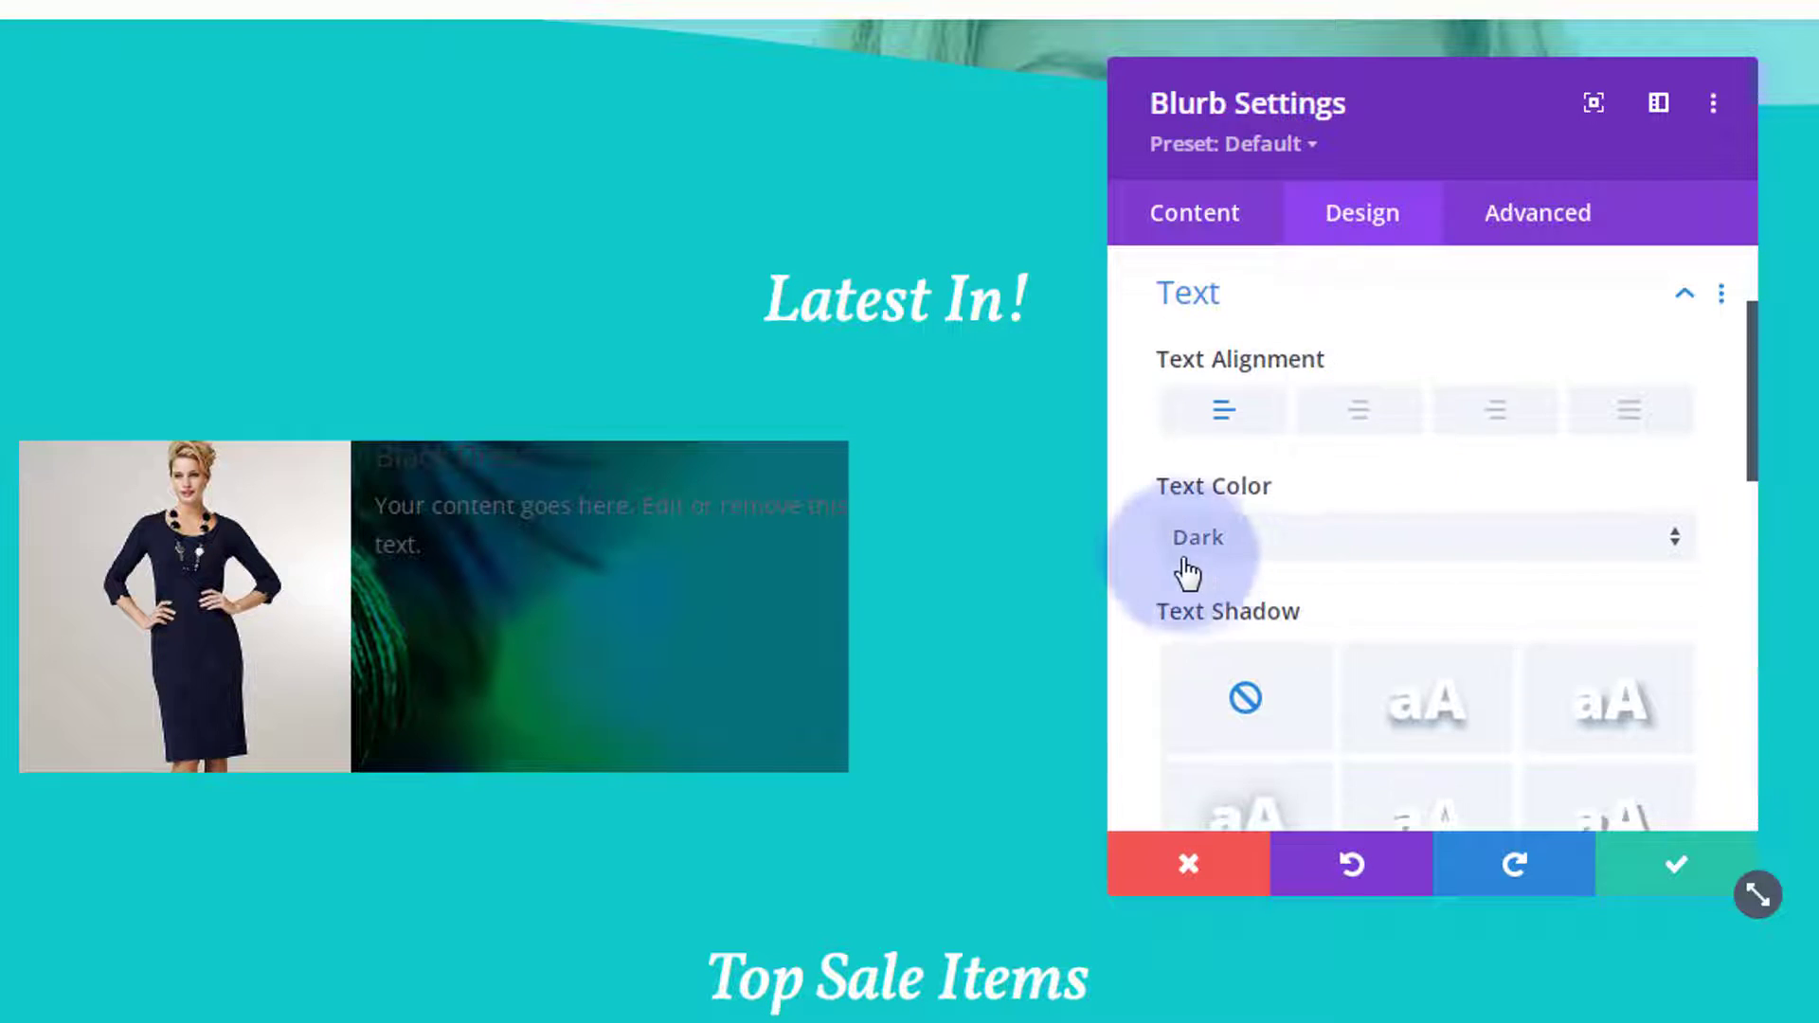
{"action": "left_click", "coordinate": [1316, 549]}
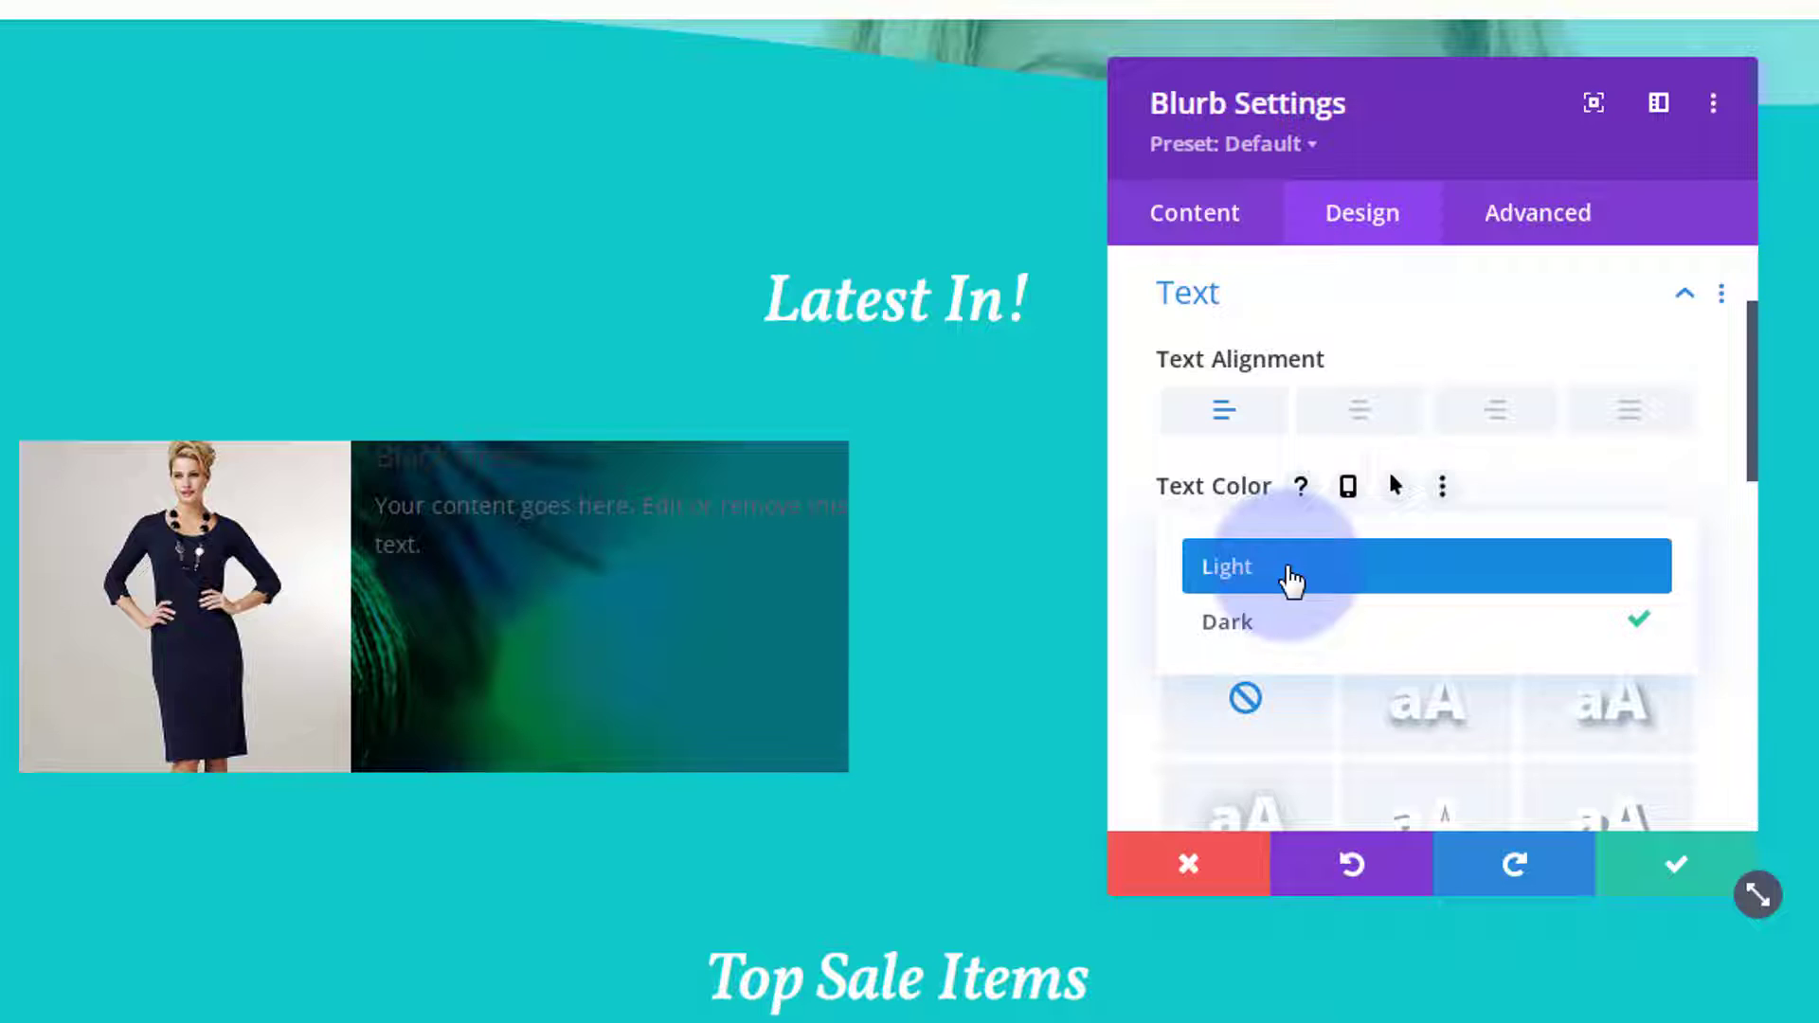
{"action": "left_click", "coordinate": [1291, 568]}
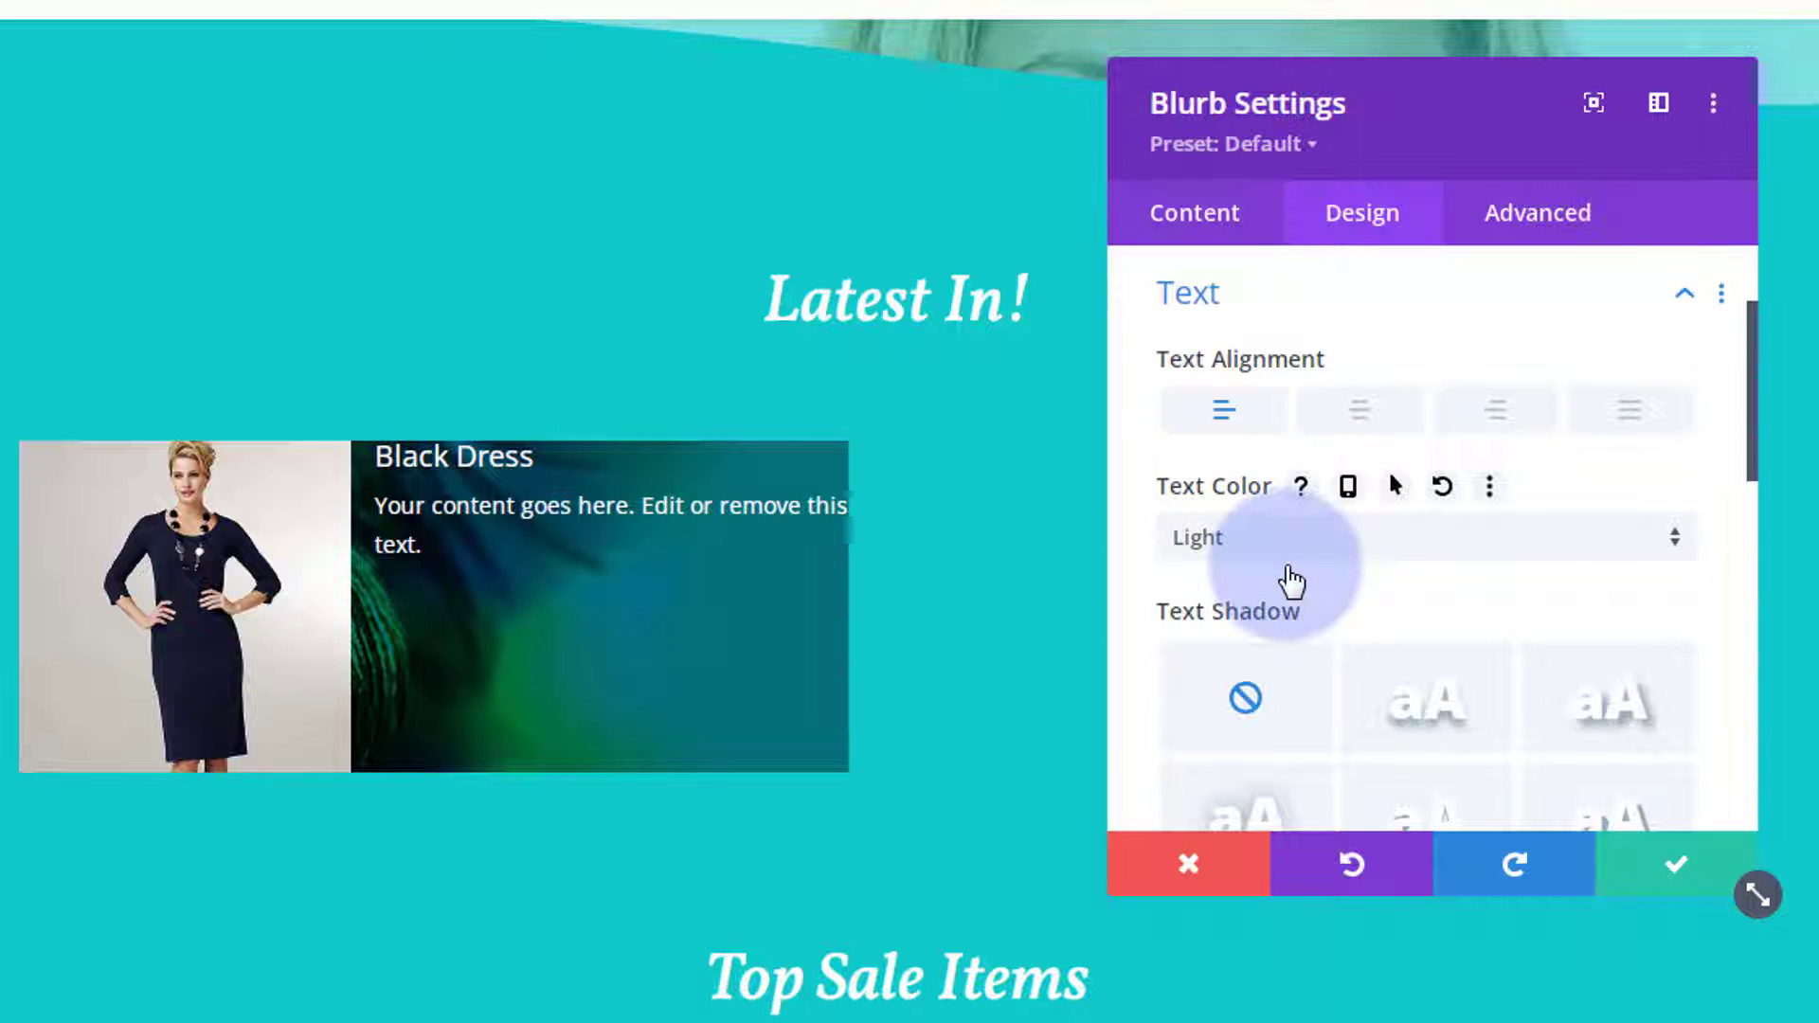
{"action": "left_click", "coordinate": [1364, 415]}
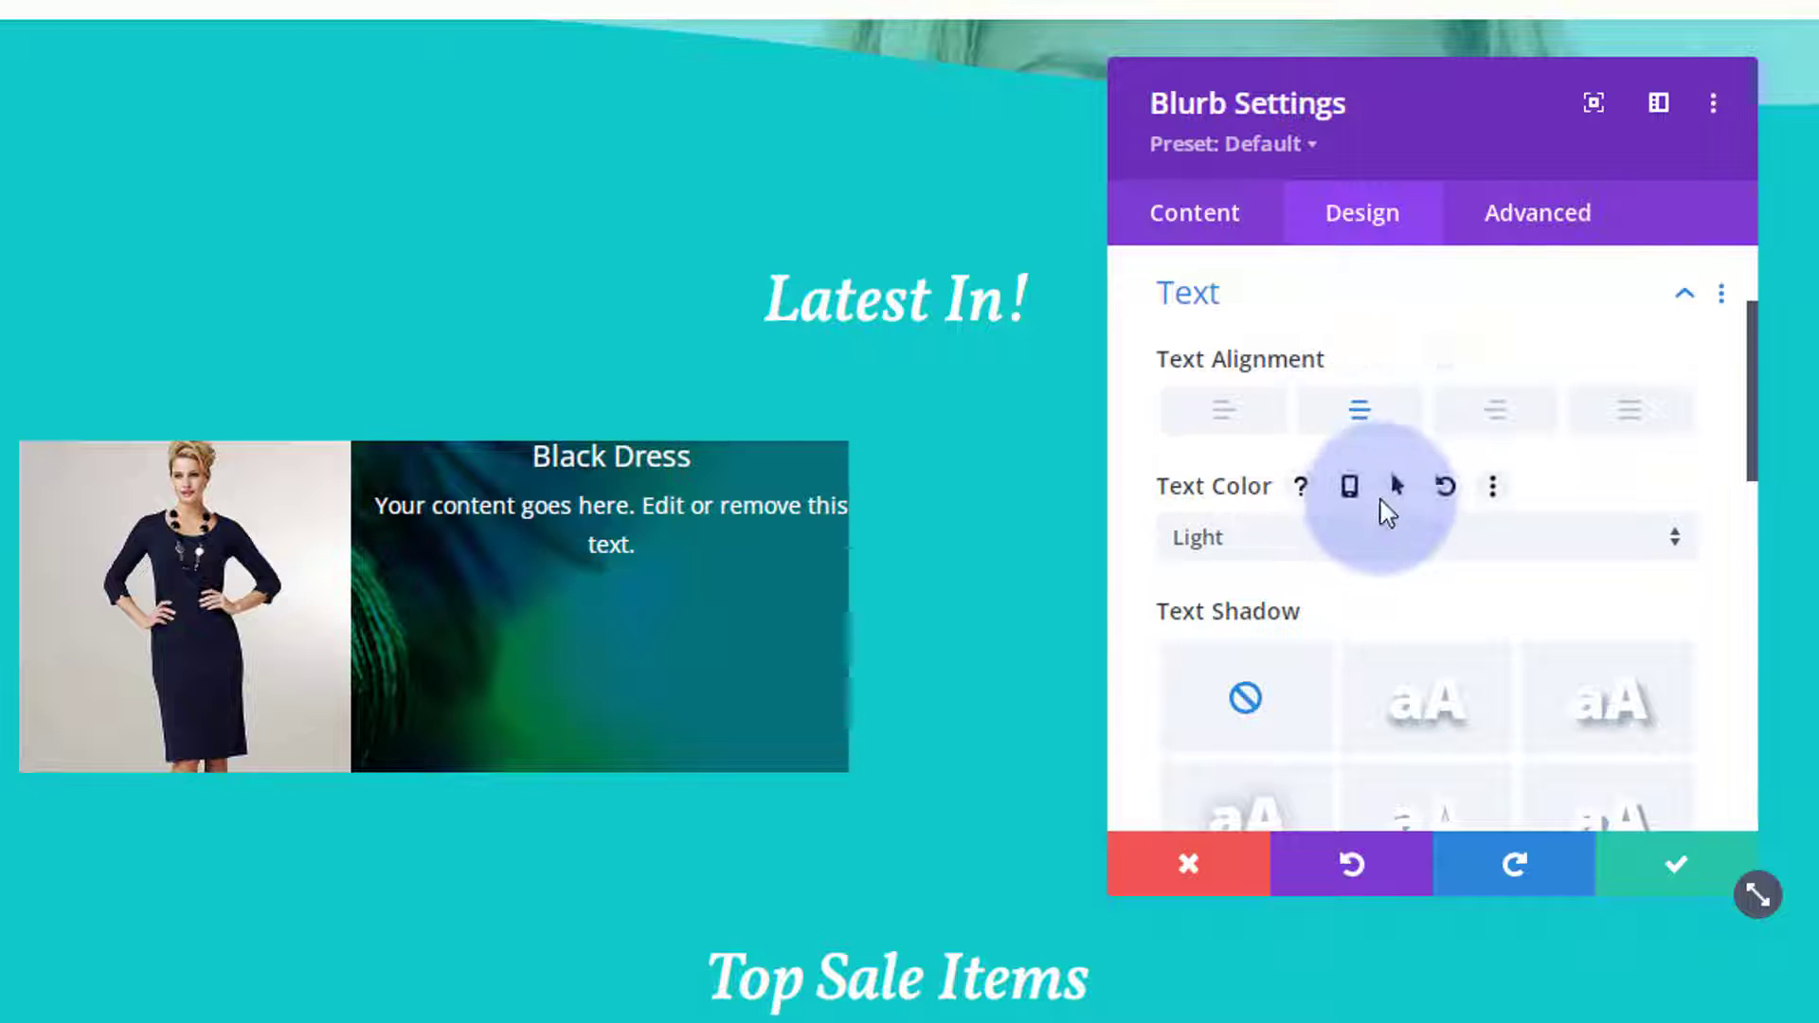
{"action": "scroll", "coordinate": [1392, 512], "scroll_direction": "down", "scroll_amount": 5}
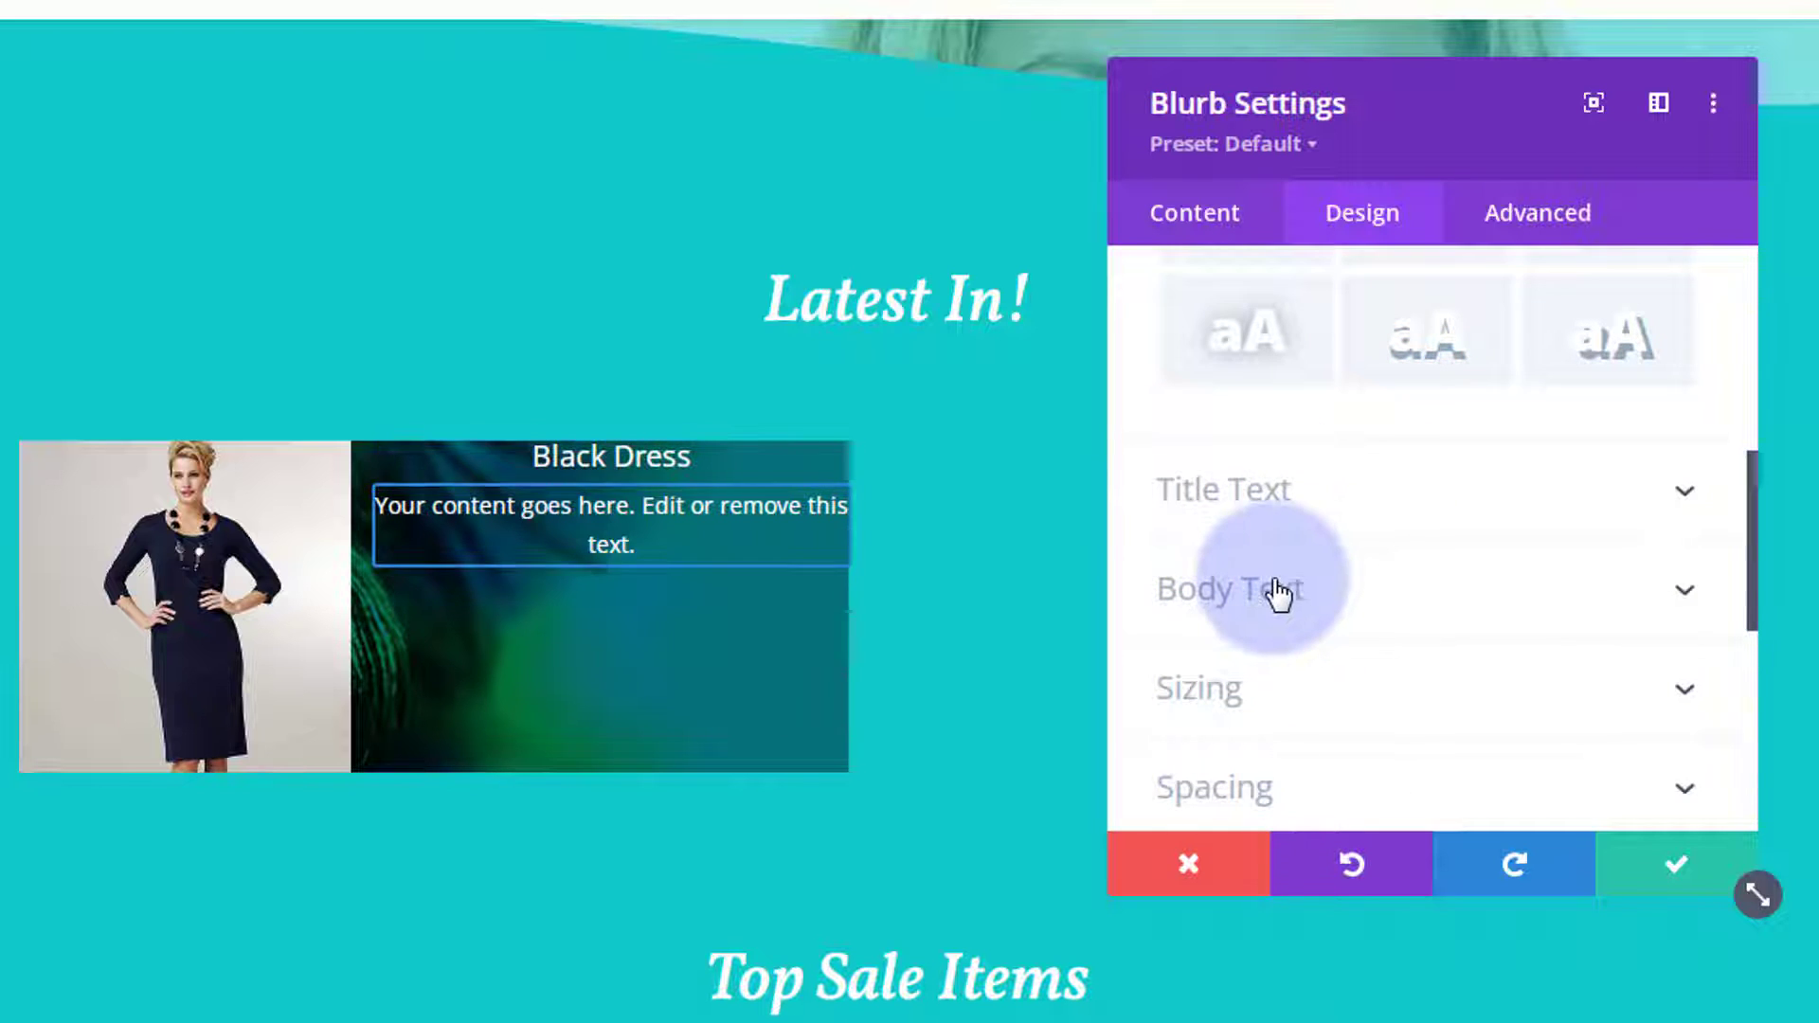
{"action": "left_click", "coordinate": [1392, 494]}
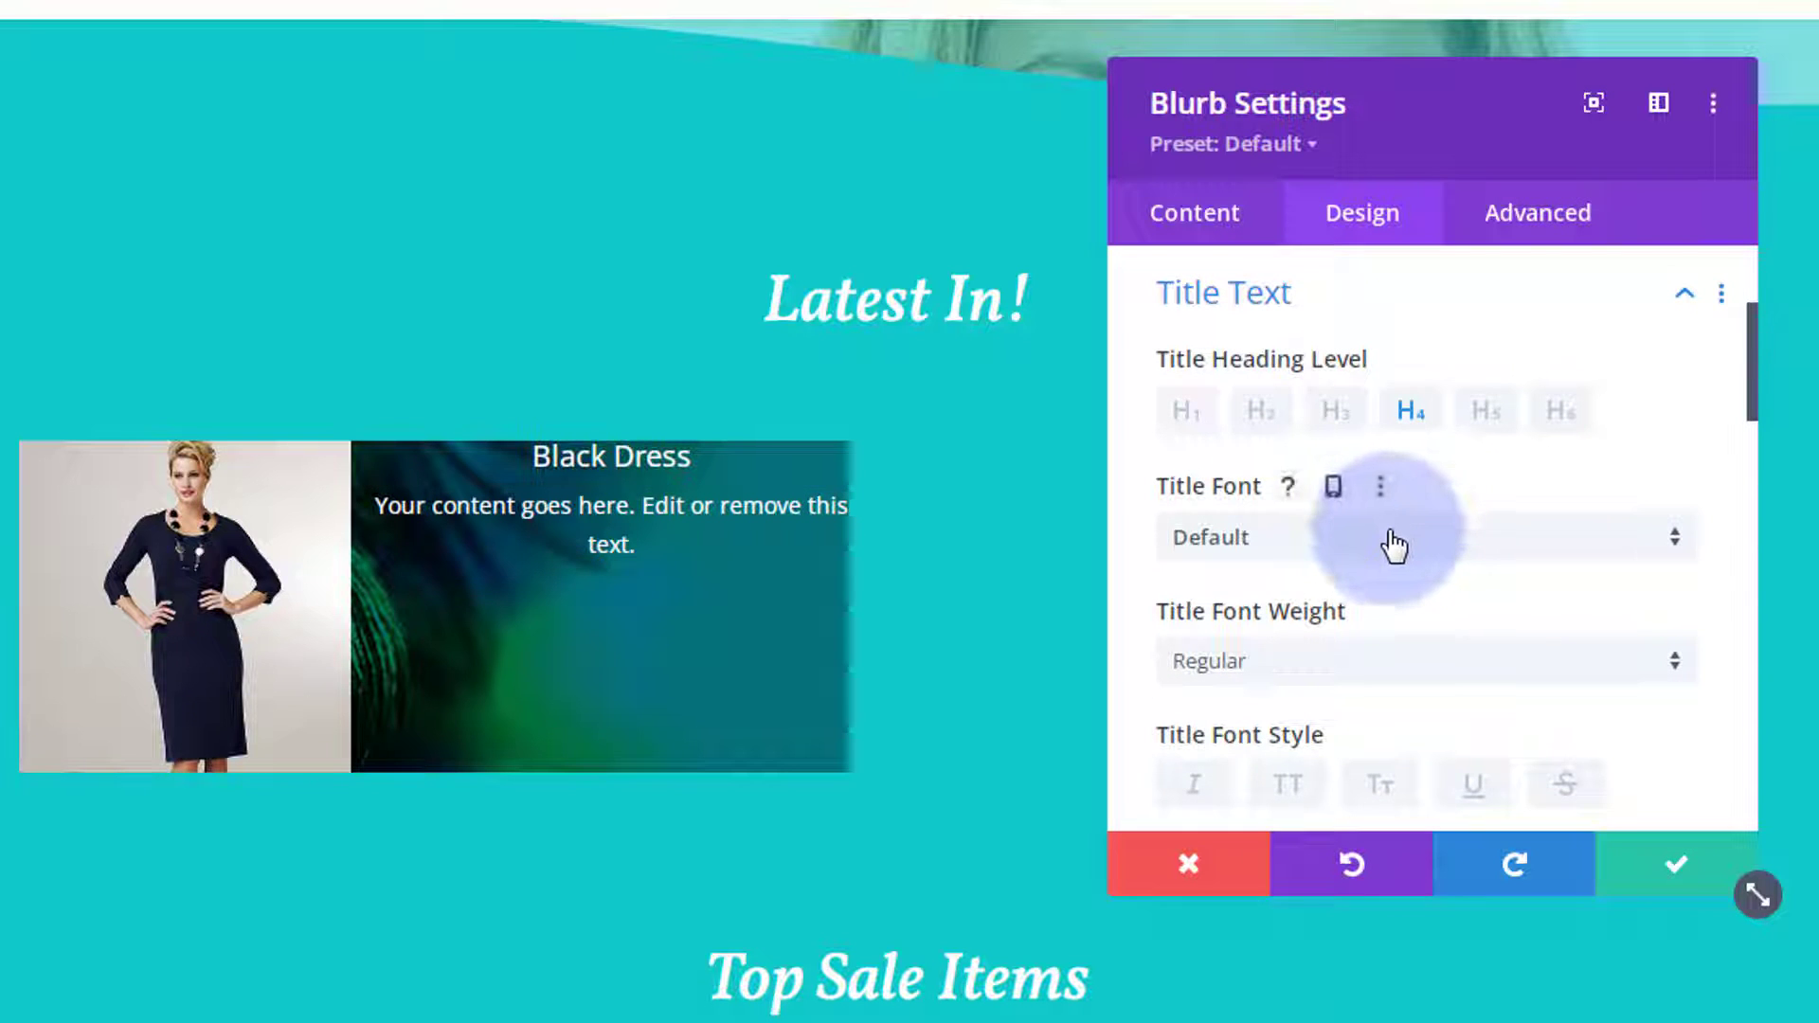
{"action": "left_click", "coordinate": [1393, 537]}
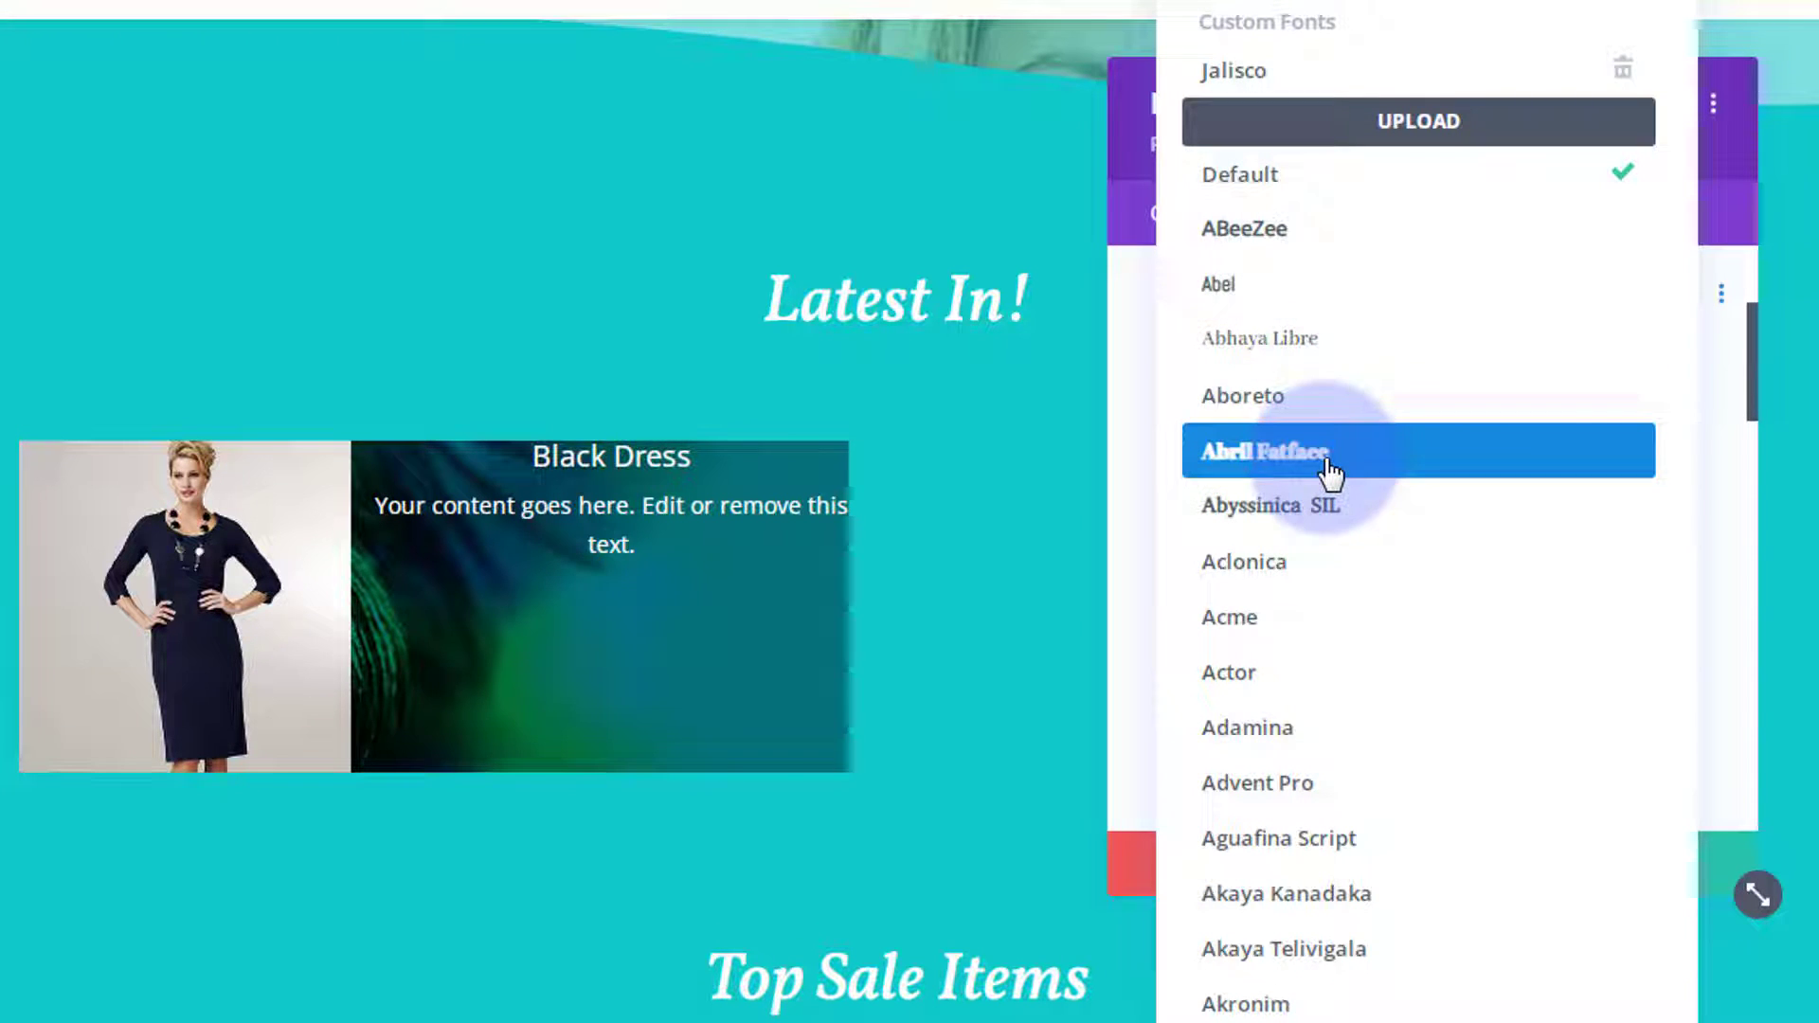
{"action": "left_click", "coordinate": [1142, 308]}
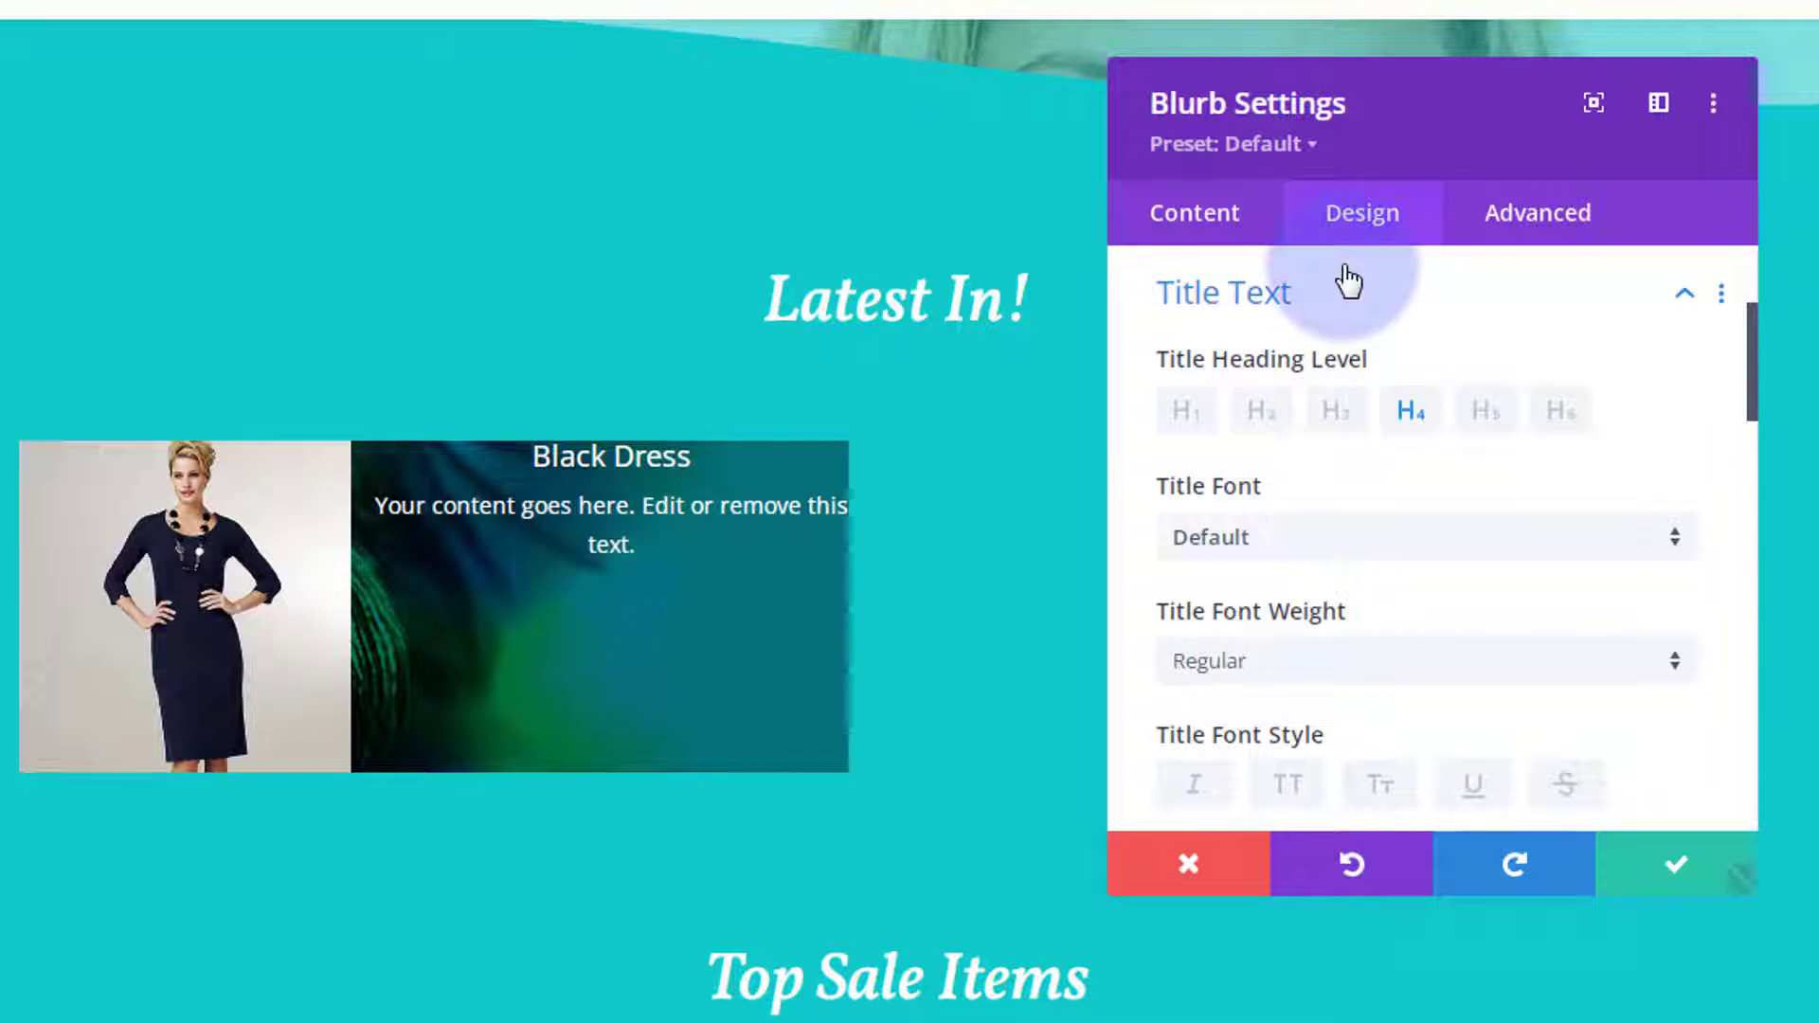
Add the line "Check it out!" as a new paragraph below the blurb's placeholder body text
{"action": "left_click", "coordinate": [1194, 222]}
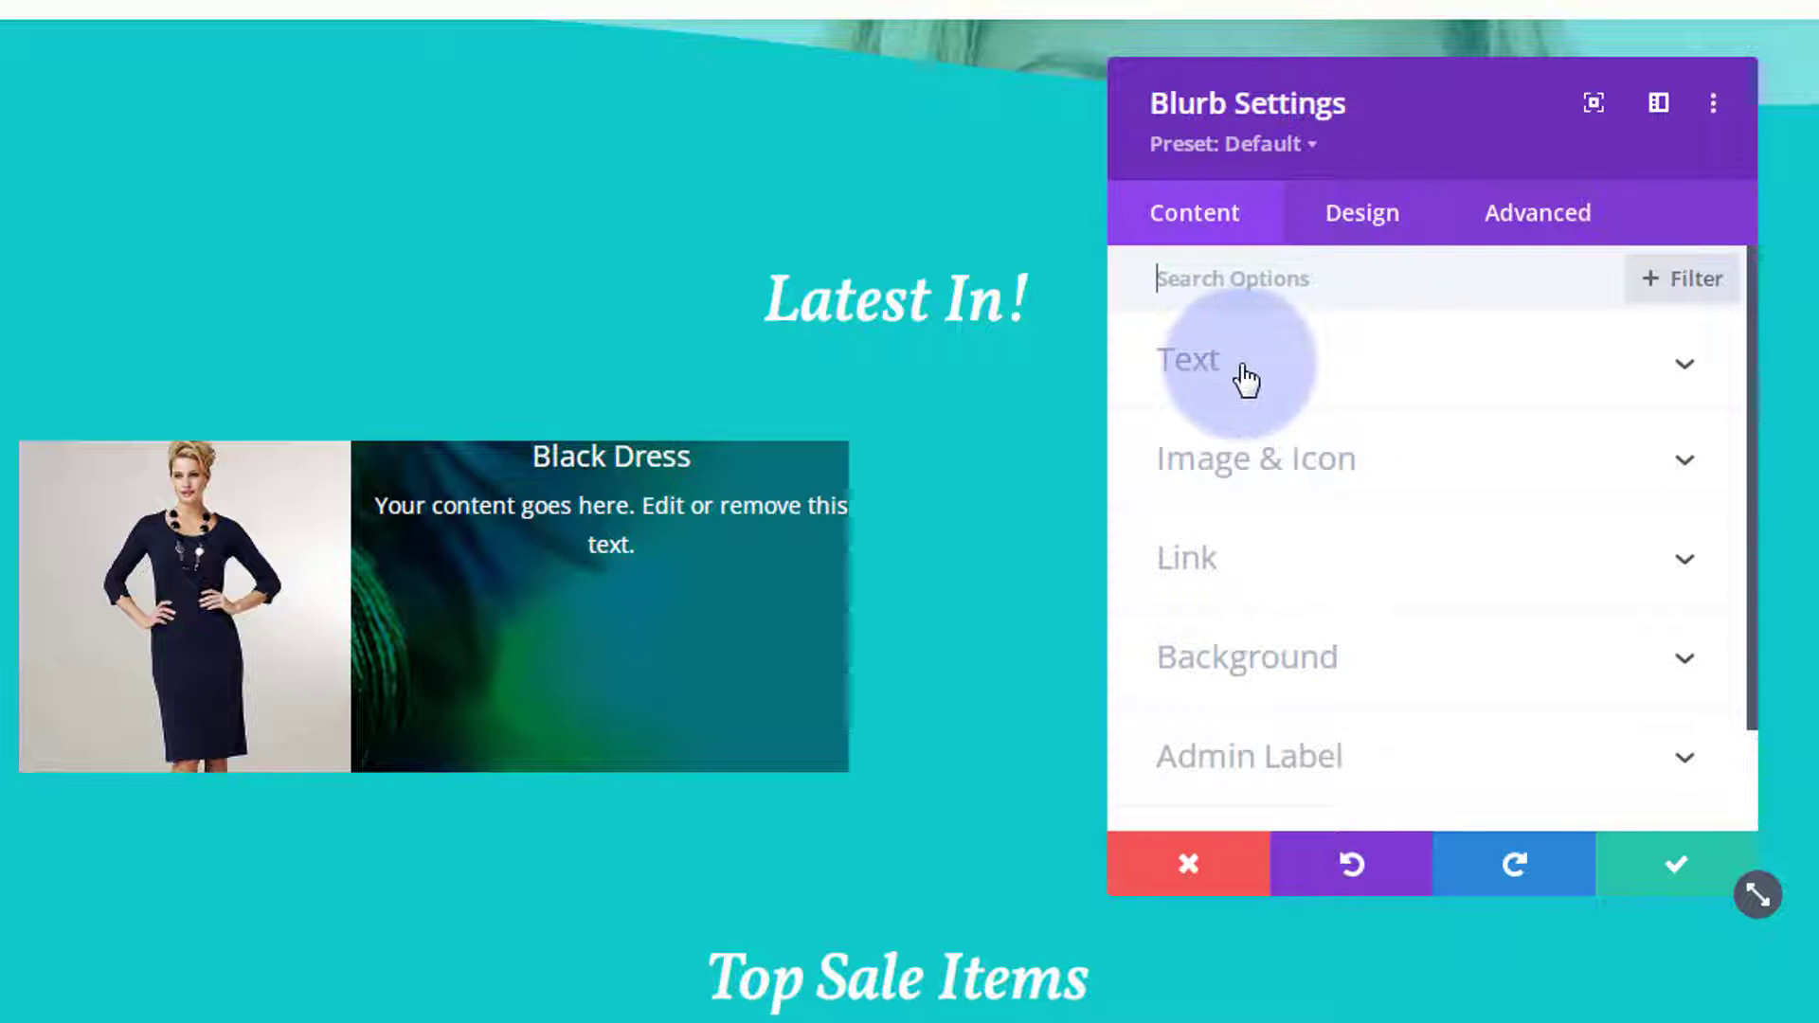
{"action": "left_click", "coordinate": [1429, 377]}
{"action": "scroll", "coordinate": [1430, 383], "scroll_direction": "down", "scroll_amount": 2}
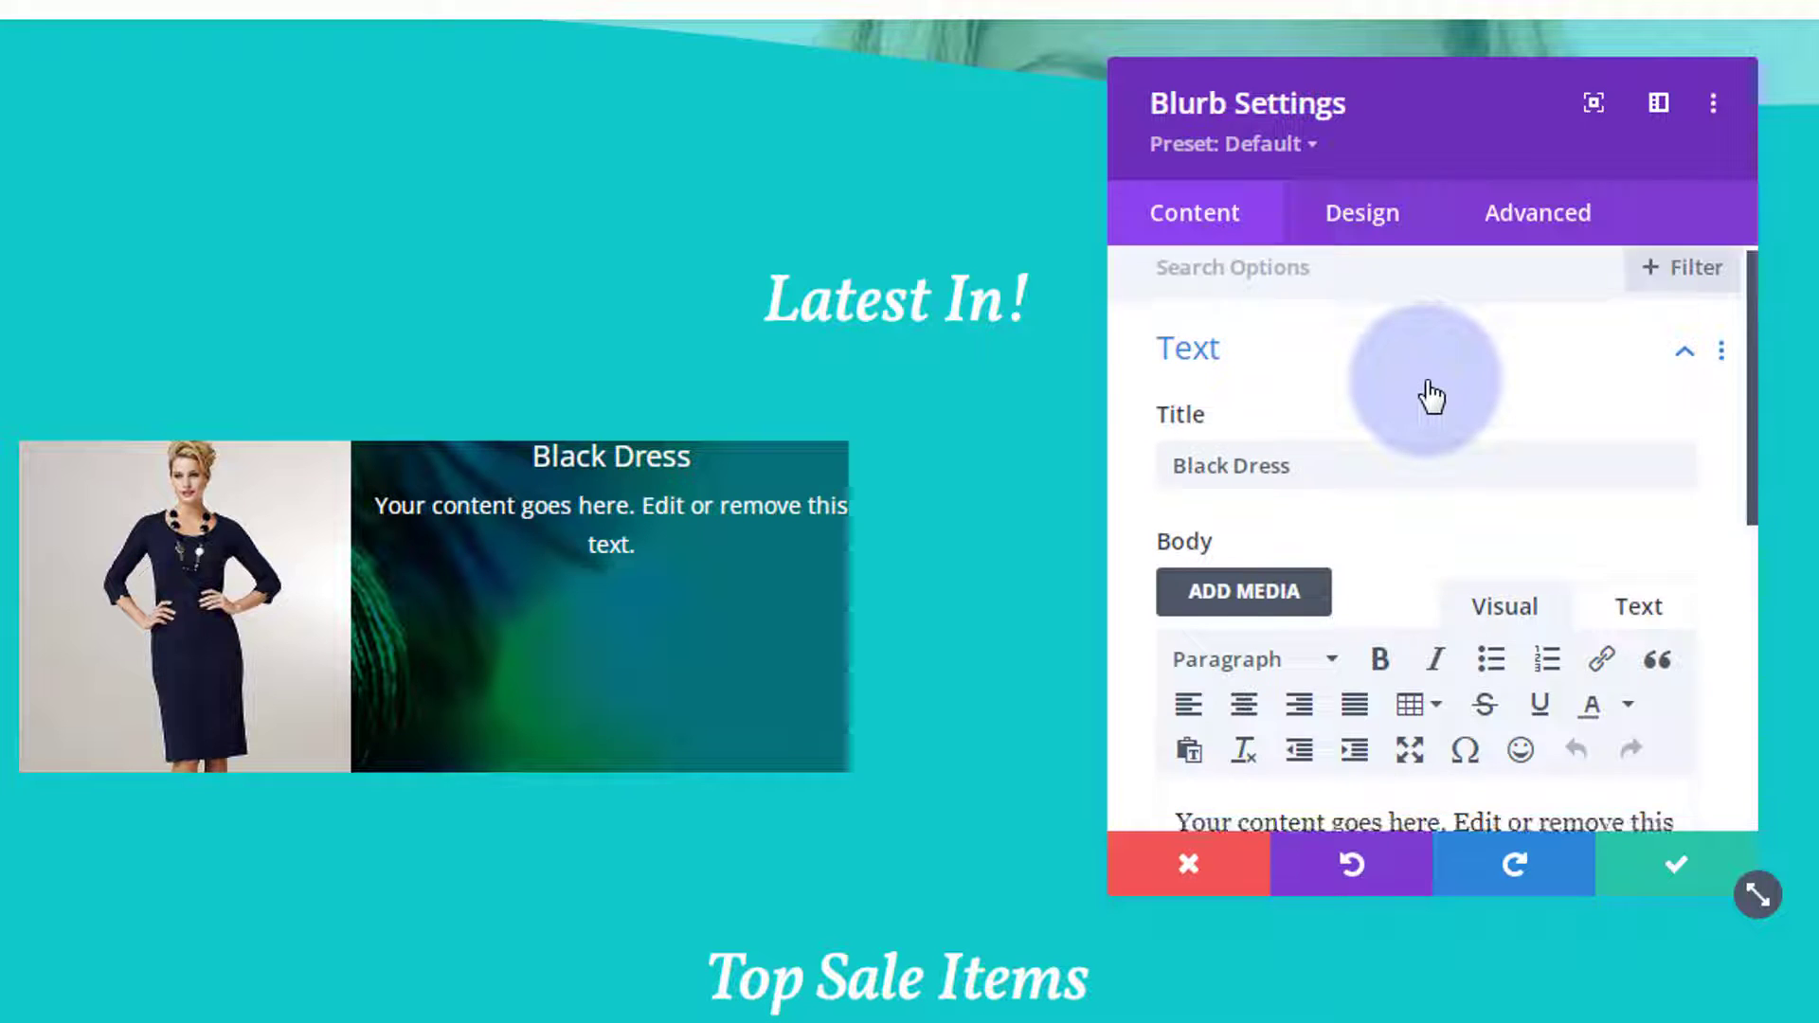
{"action": "scroll", "coordinate": [1431, 394], "scroll_direction": "down", "scroll_amount": 2}
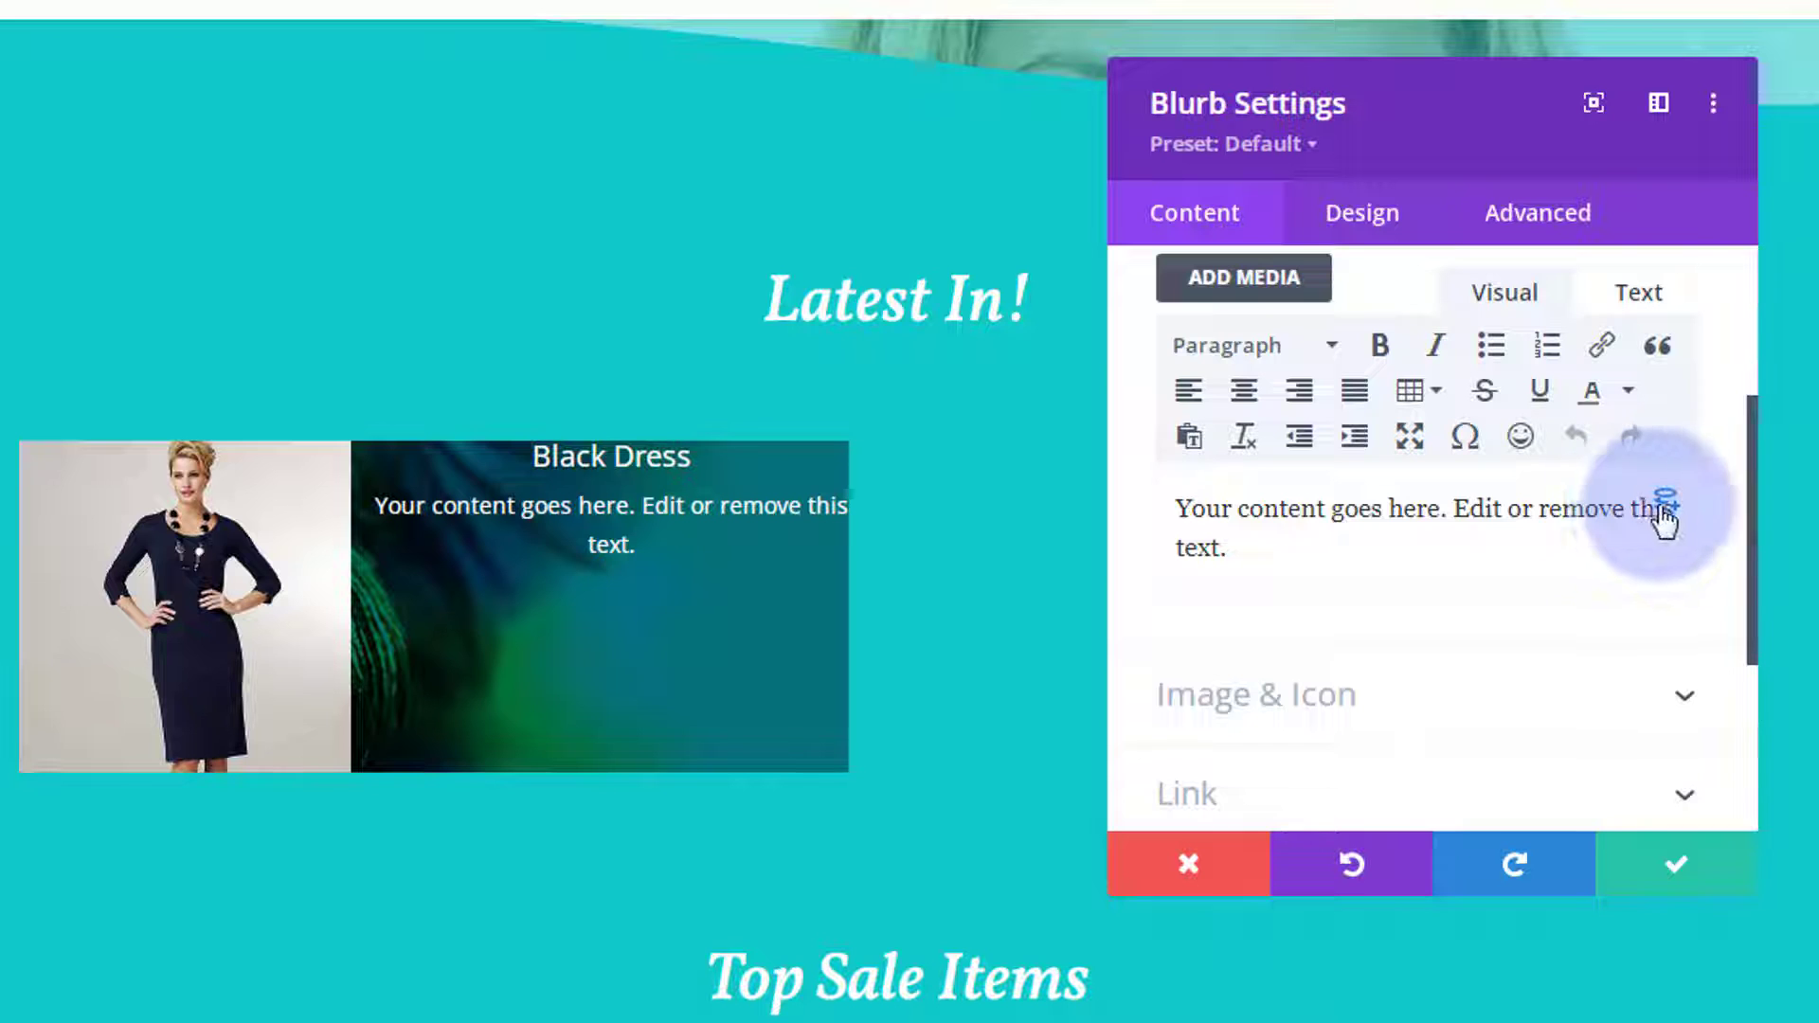
{"action": "left_click", "coordinate": [1257, 546]}
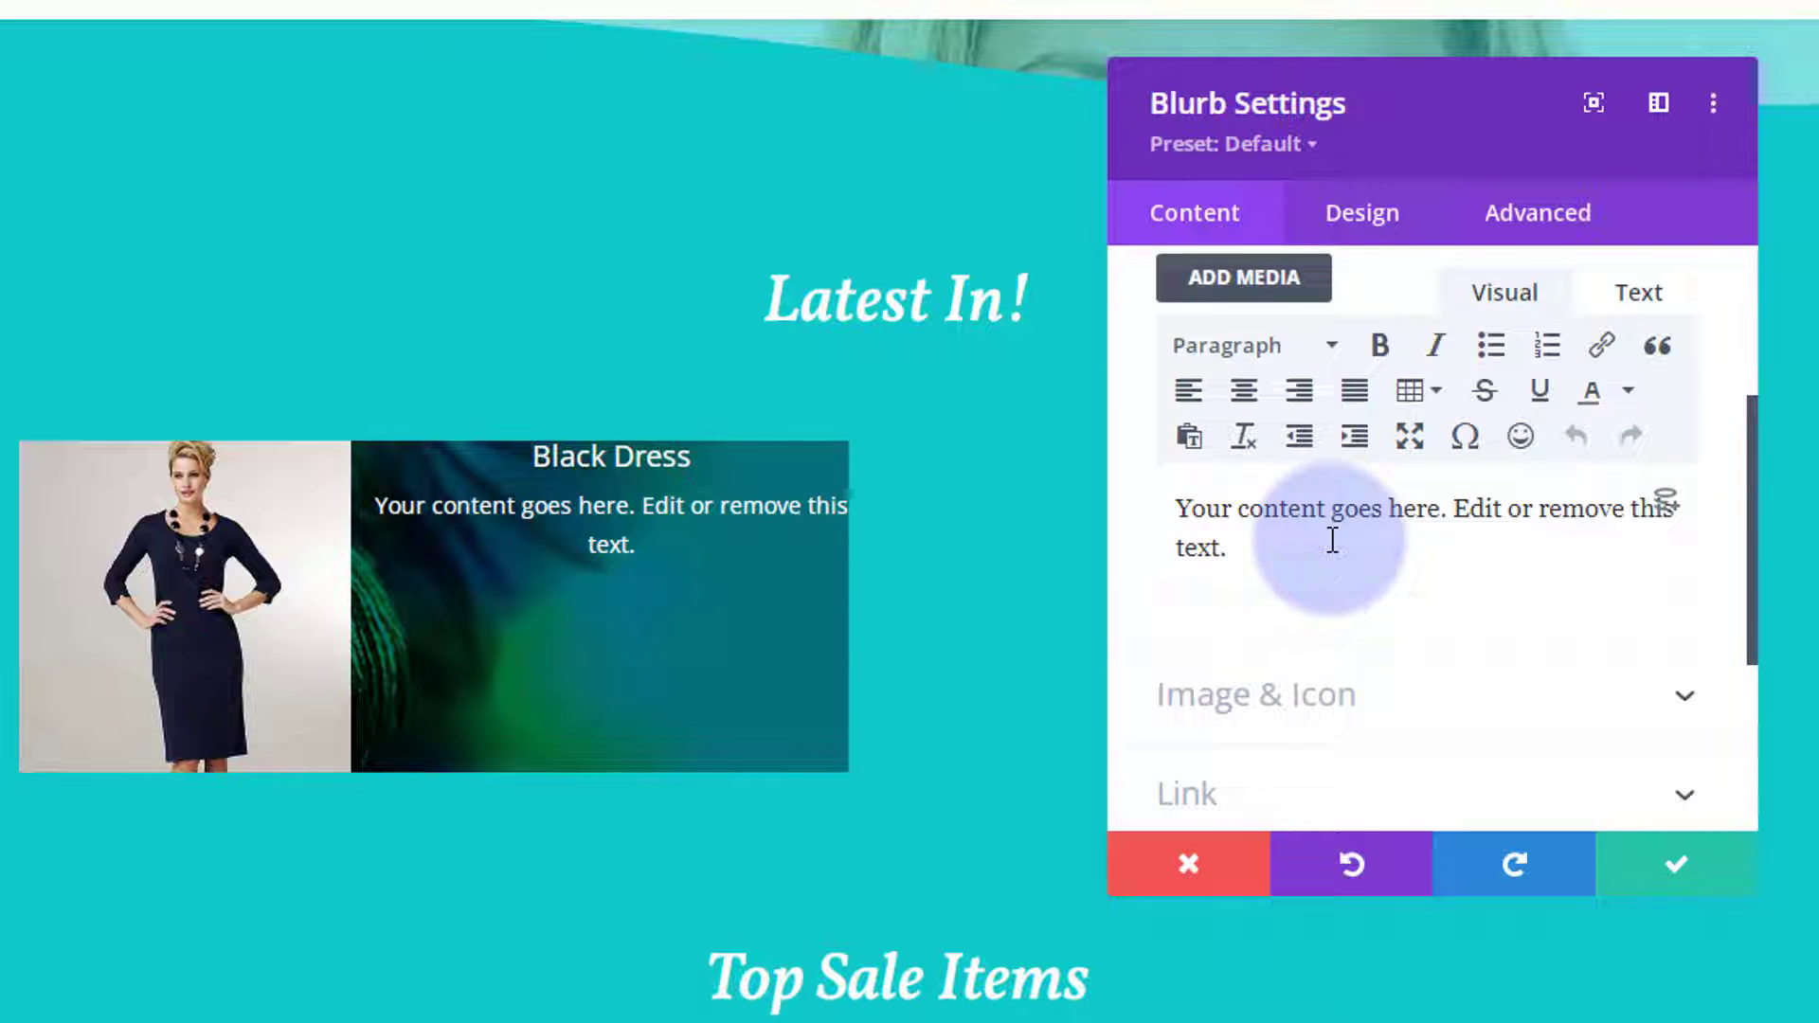
{"action": "key", "text": "Return"}
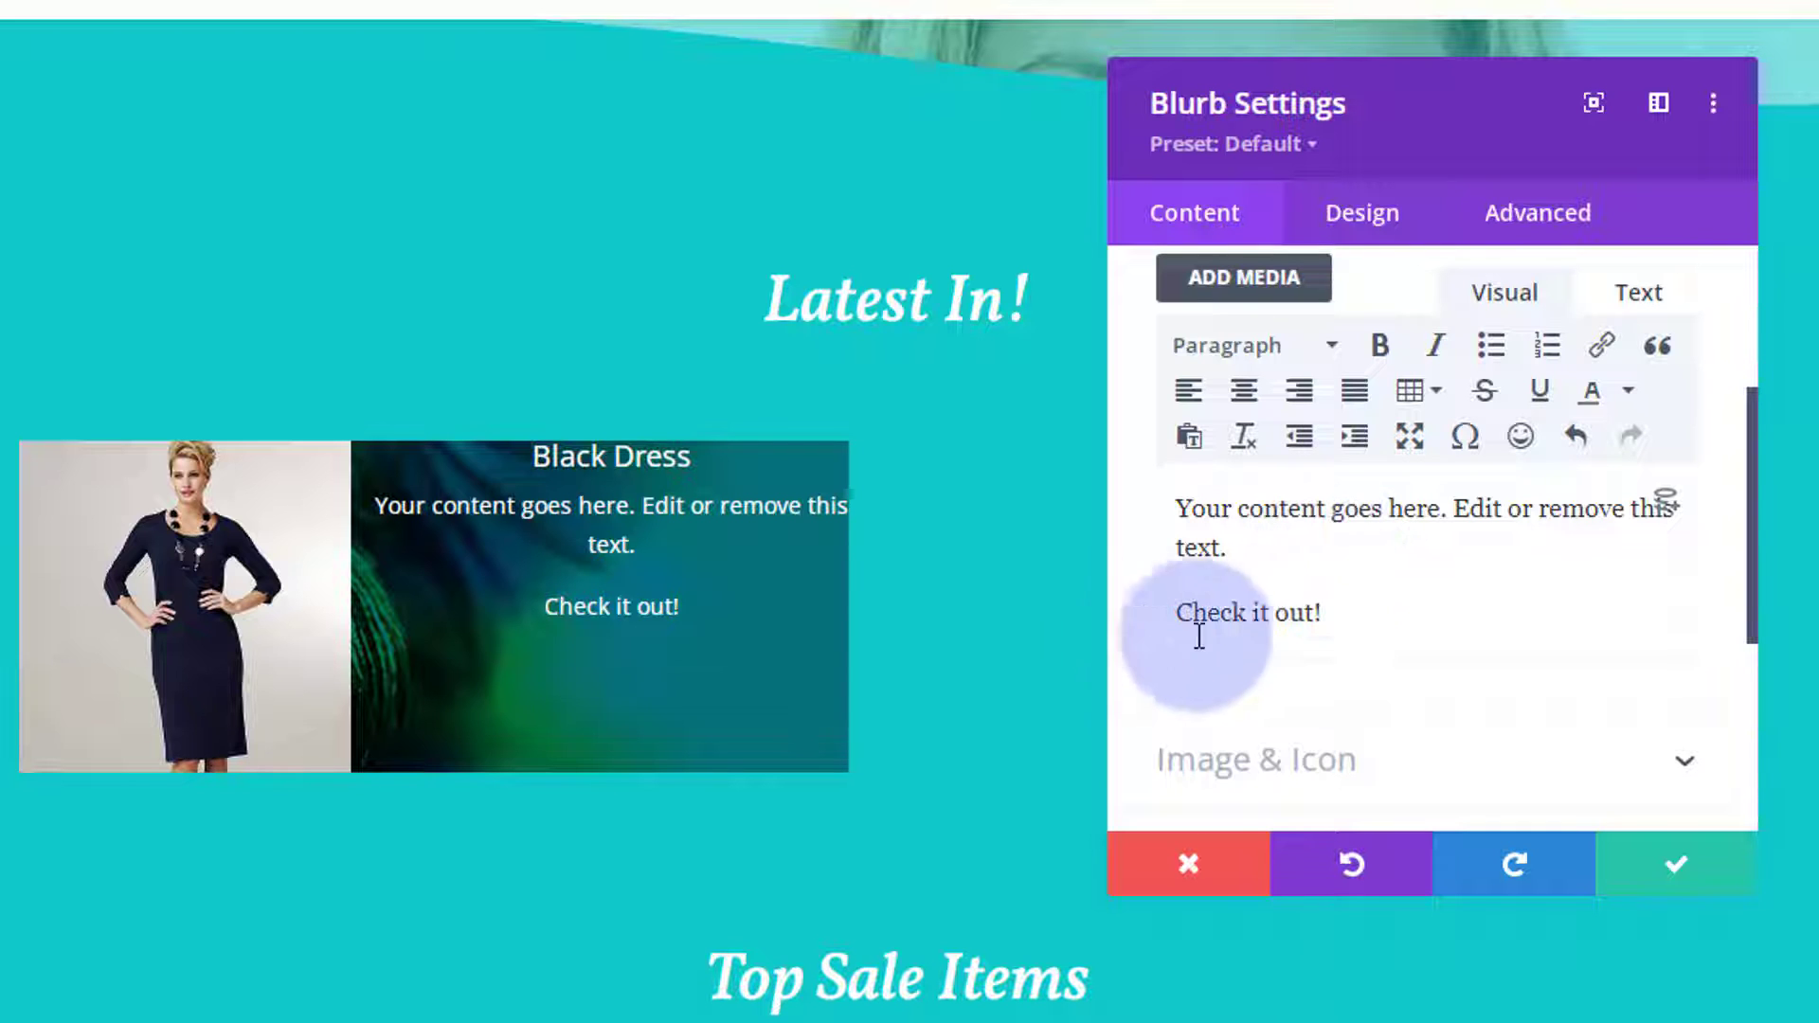
Start a link on the "Check it out!" text and copy the Black Dress product's page address from the Products list
{"action": "left_click_drag", "start_coordinate": [1178, 616], "coordinate": [1331, 613]}
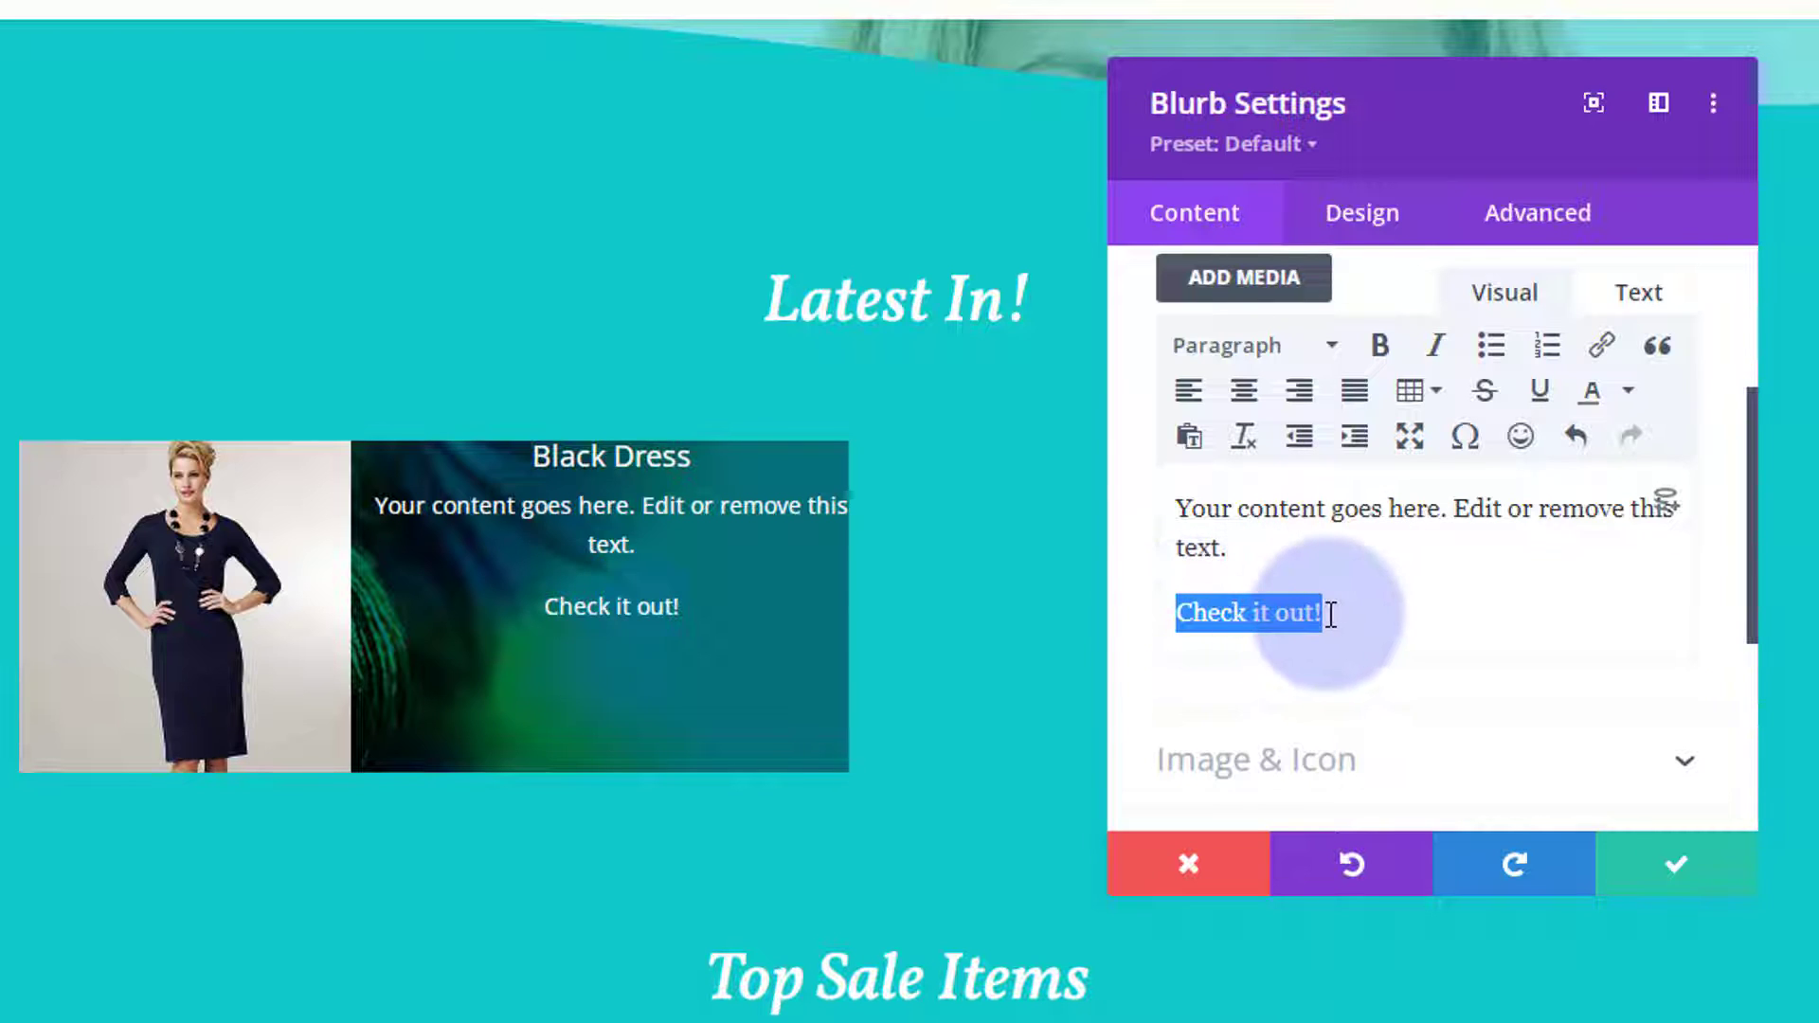
{"action": "left_click", "coordinate": [1601, 349]}
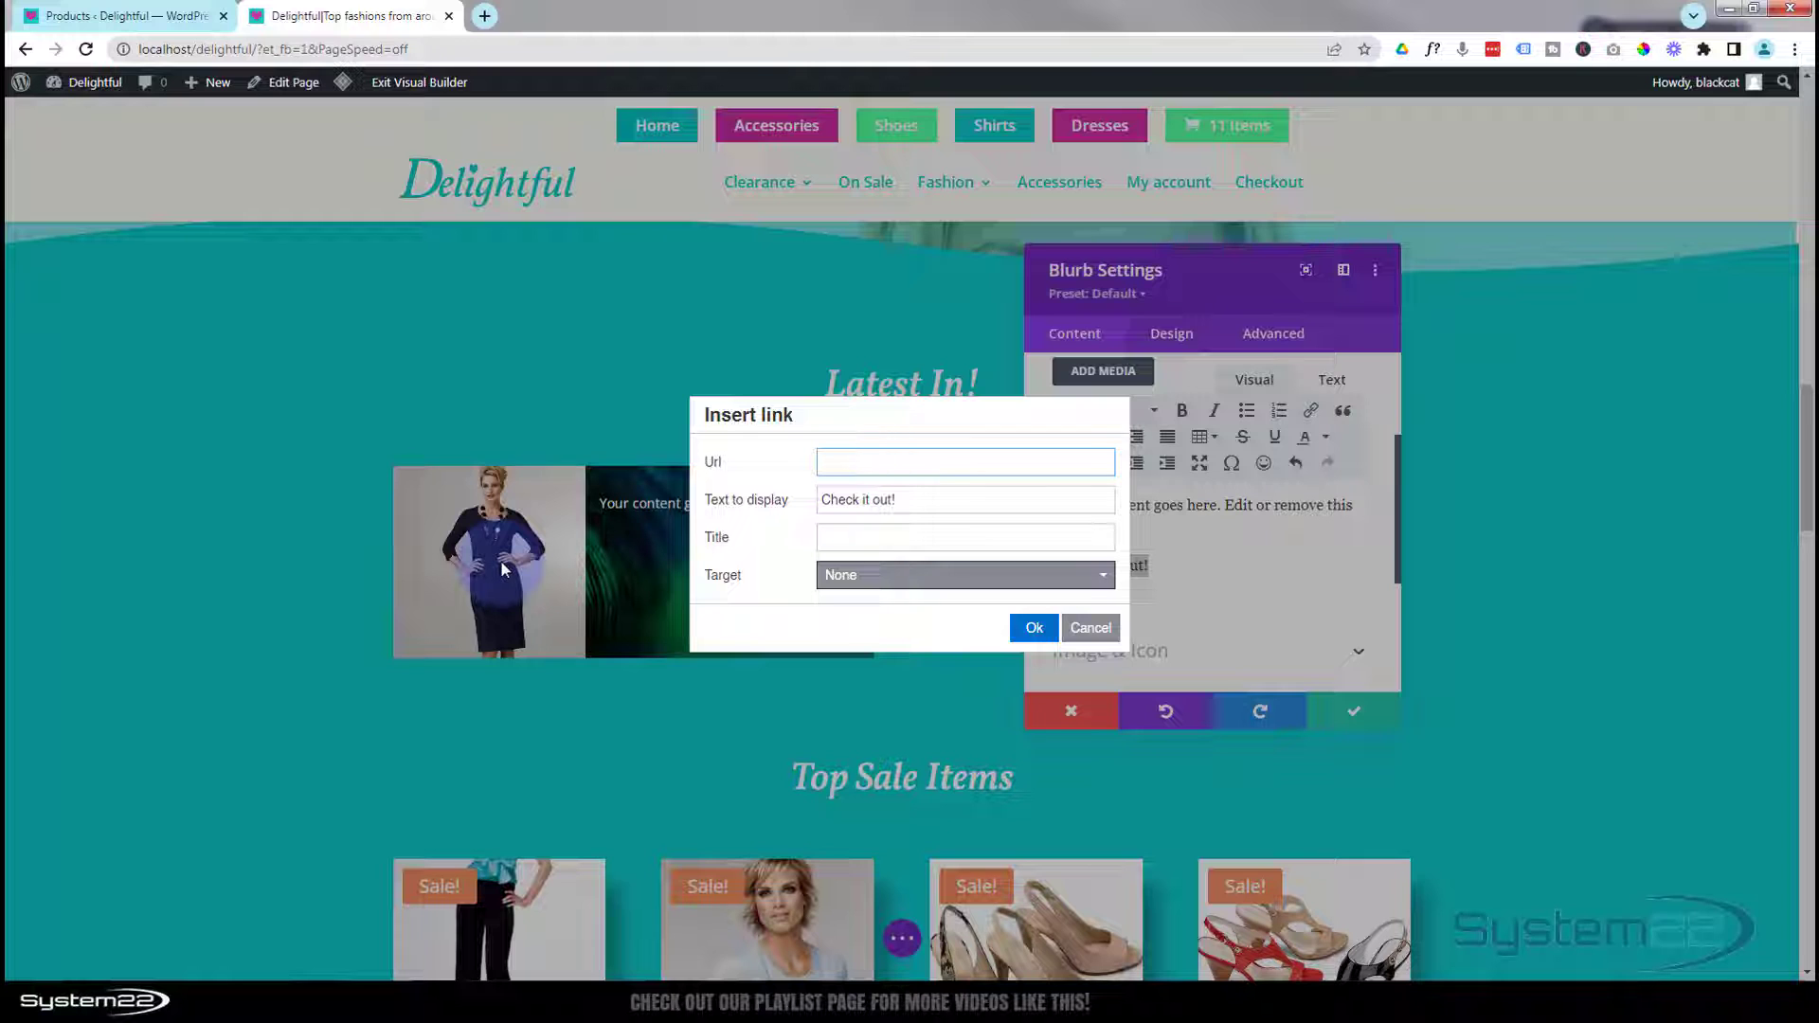
{"action": "left_click", "coordinate": [147, 12]}
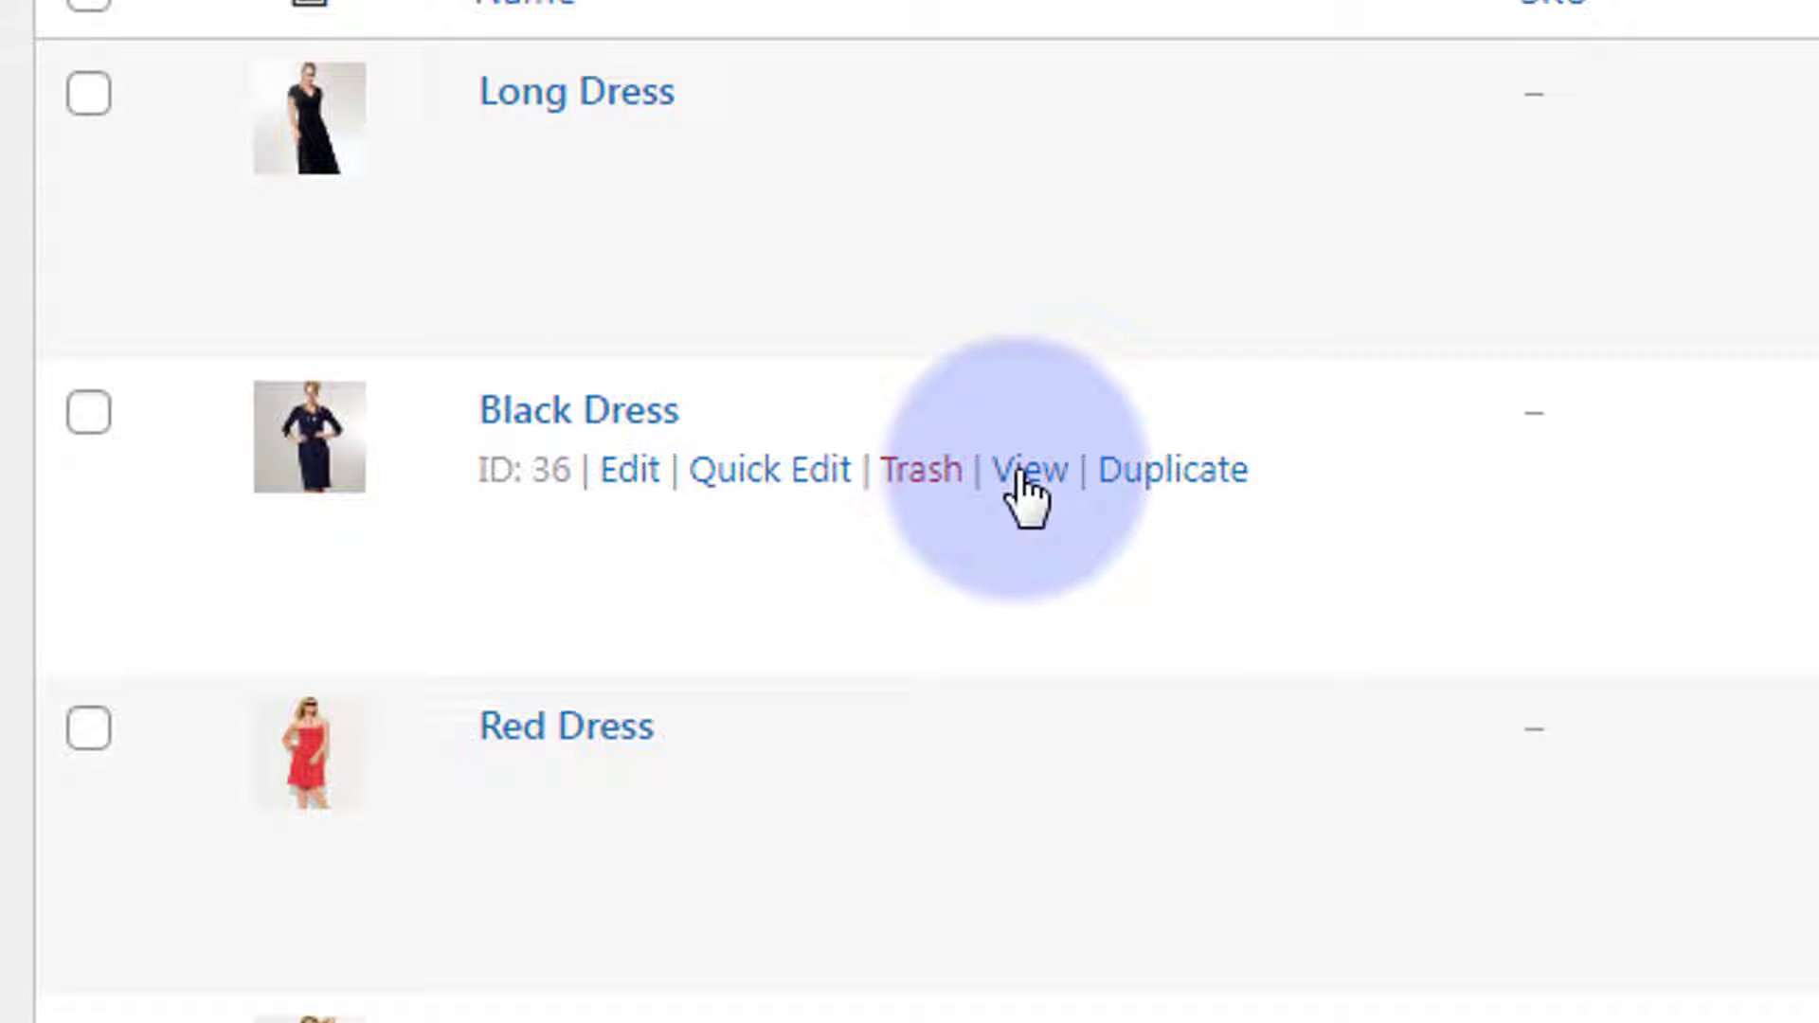
{"action": "right_click", "coordinate": [1021, 481]}
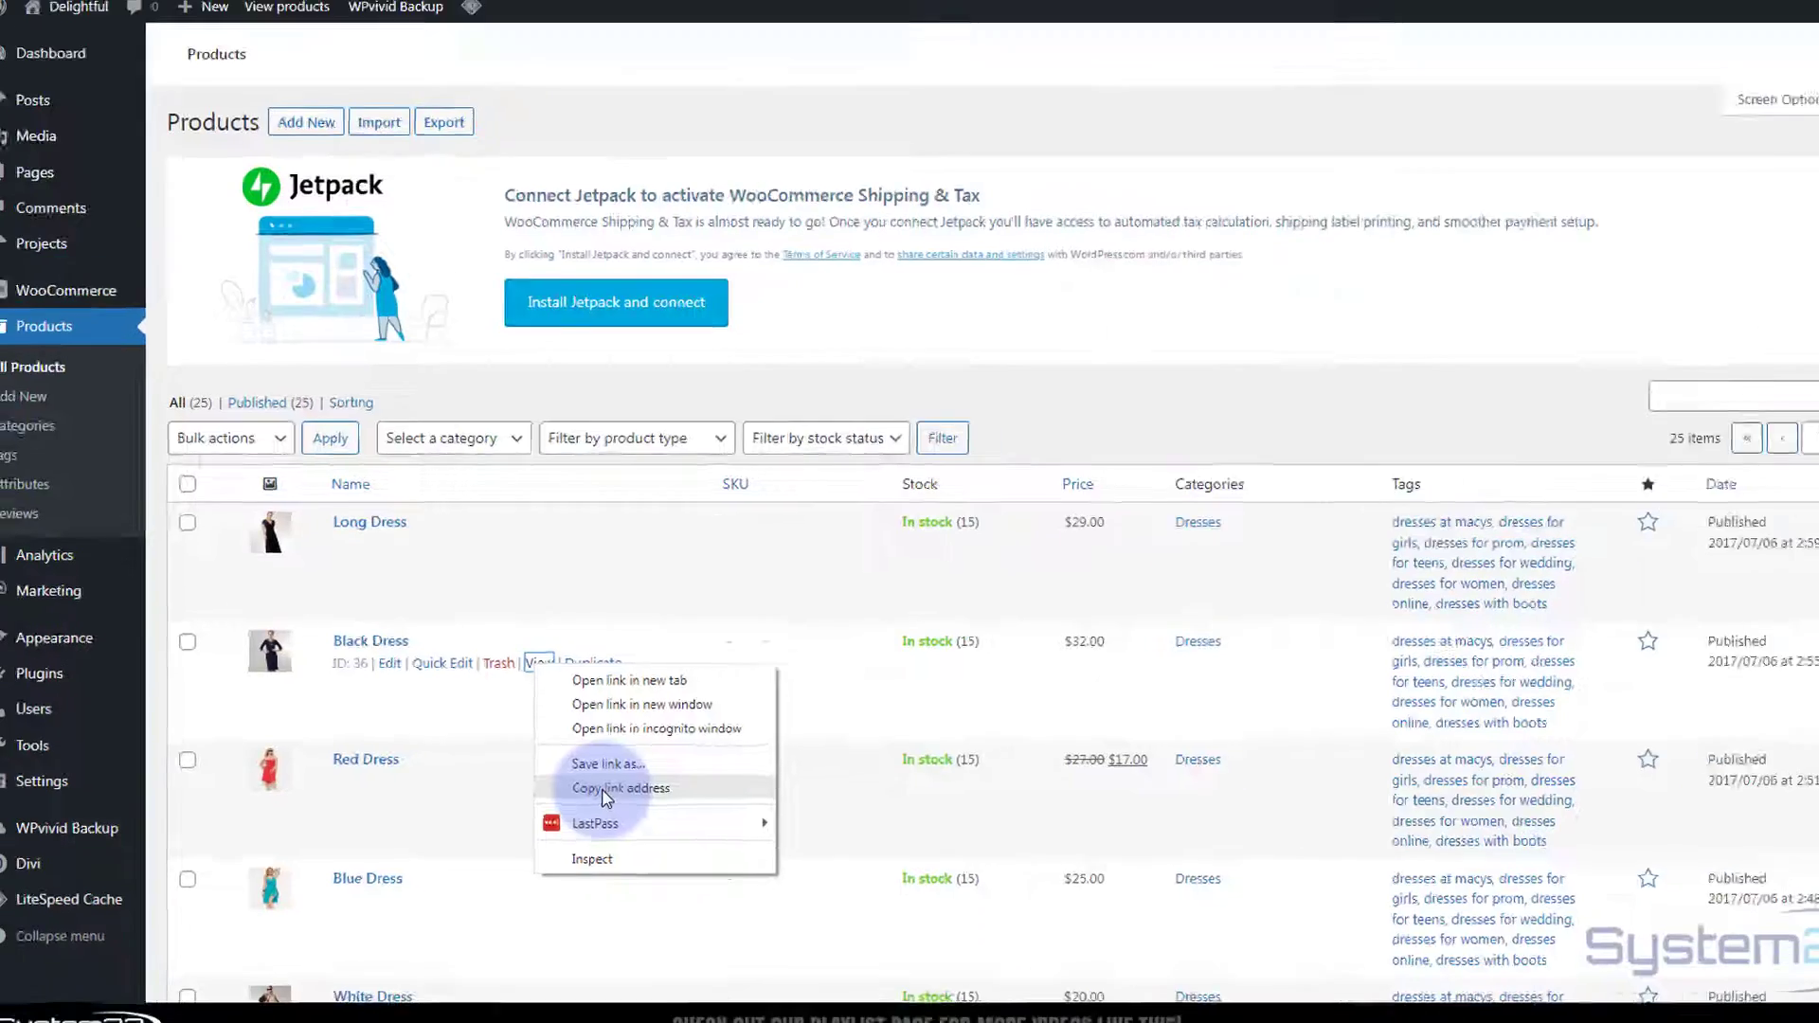
{"action": "left_click", "coordinate": [1197, 803]}
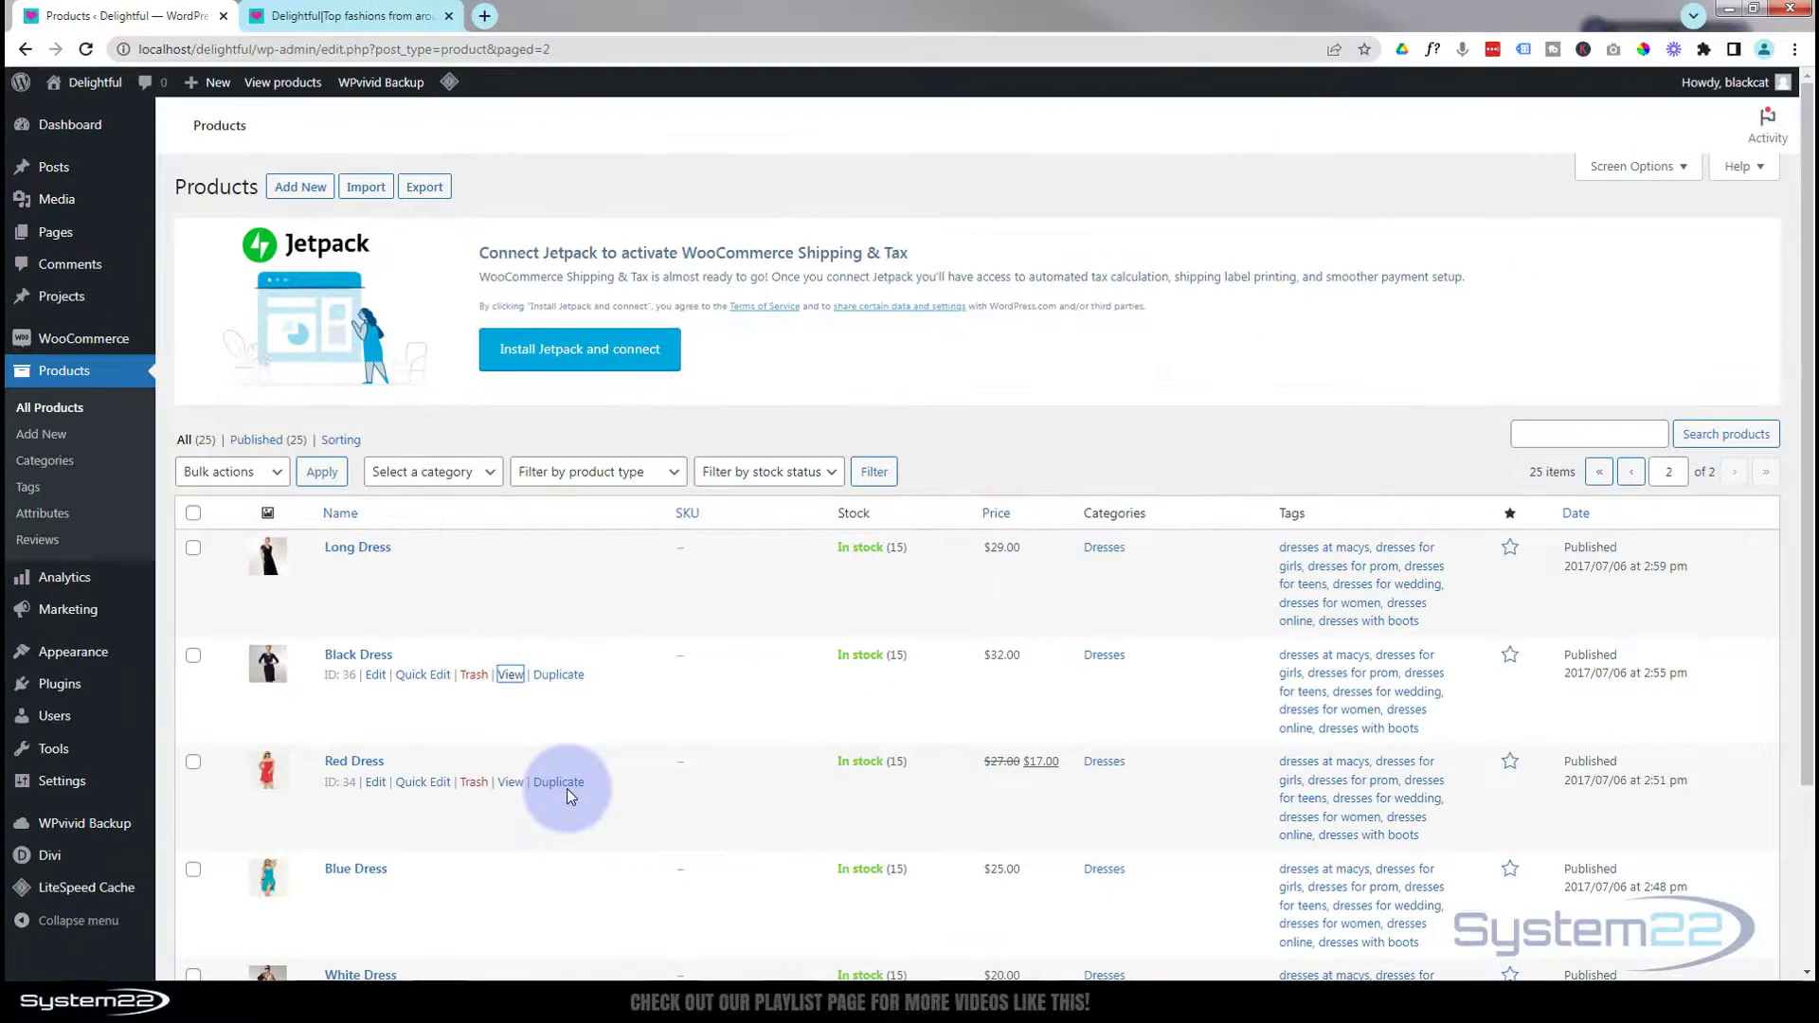
{"action": "left_click", "coordinate": [373, 16]}
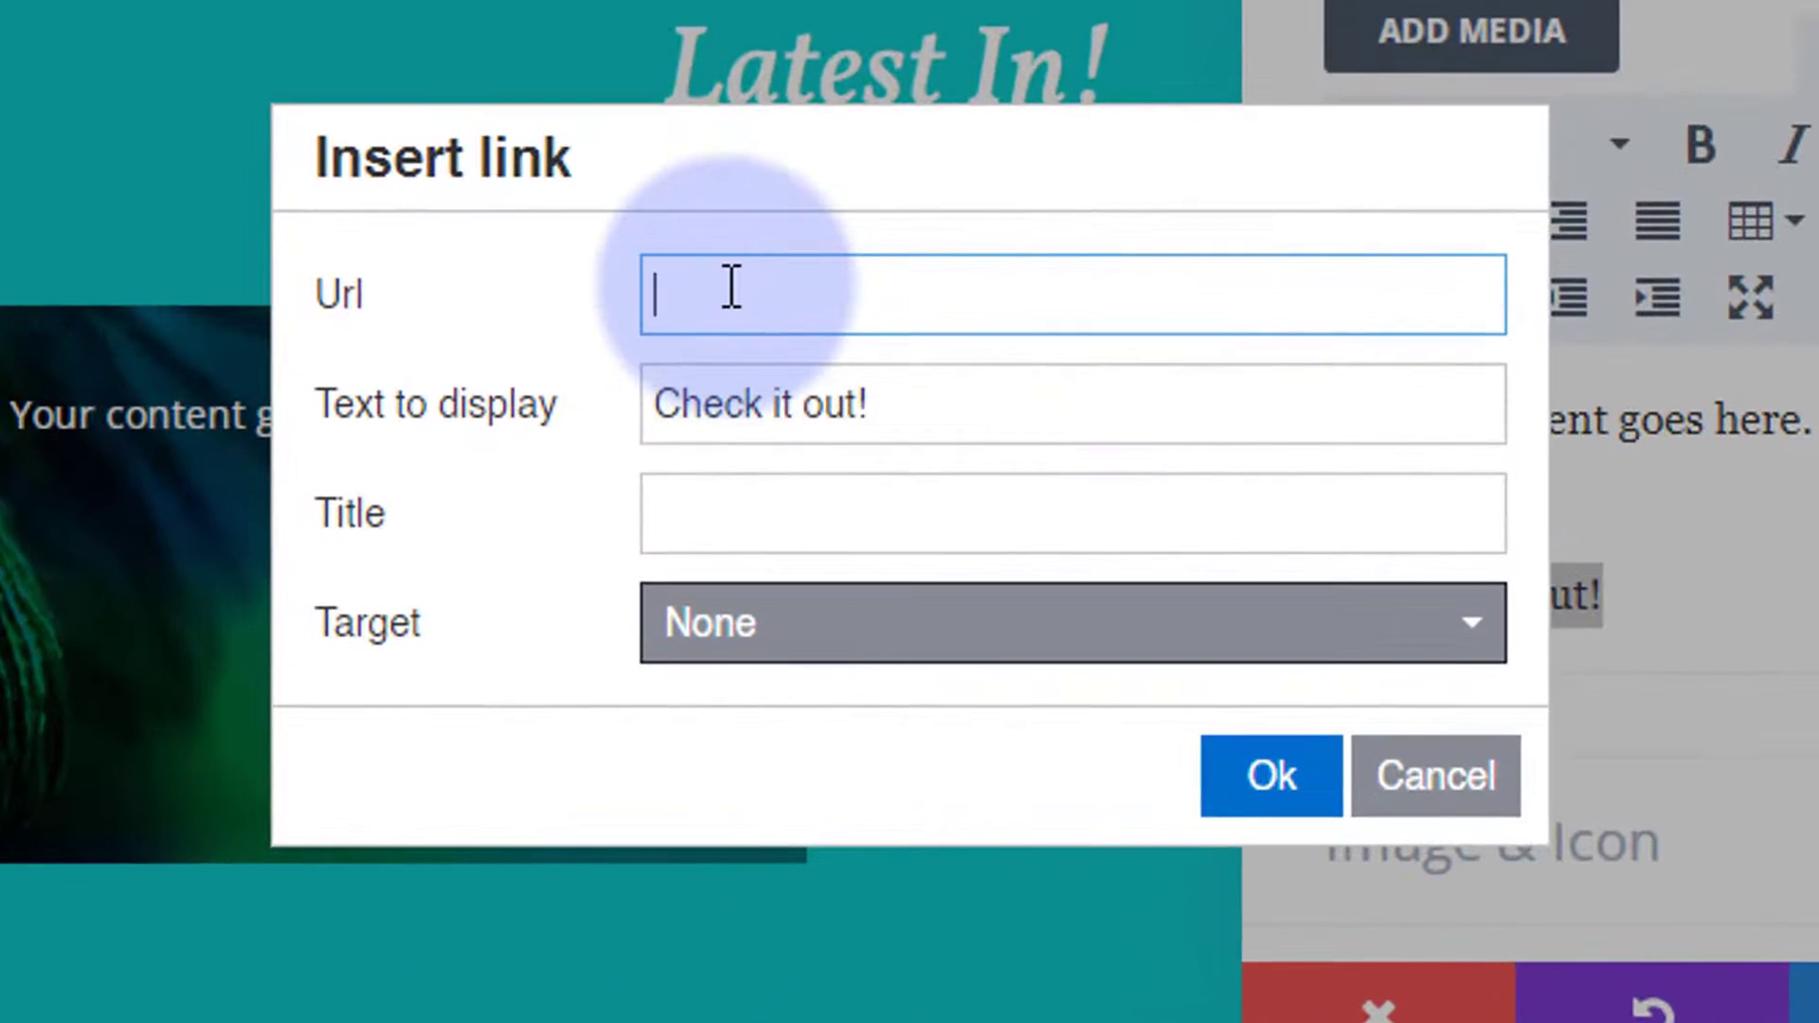
{"action": "left_click", "coordinate": [842, 450]}
{"action": "key", "text": "ctrl+v"}
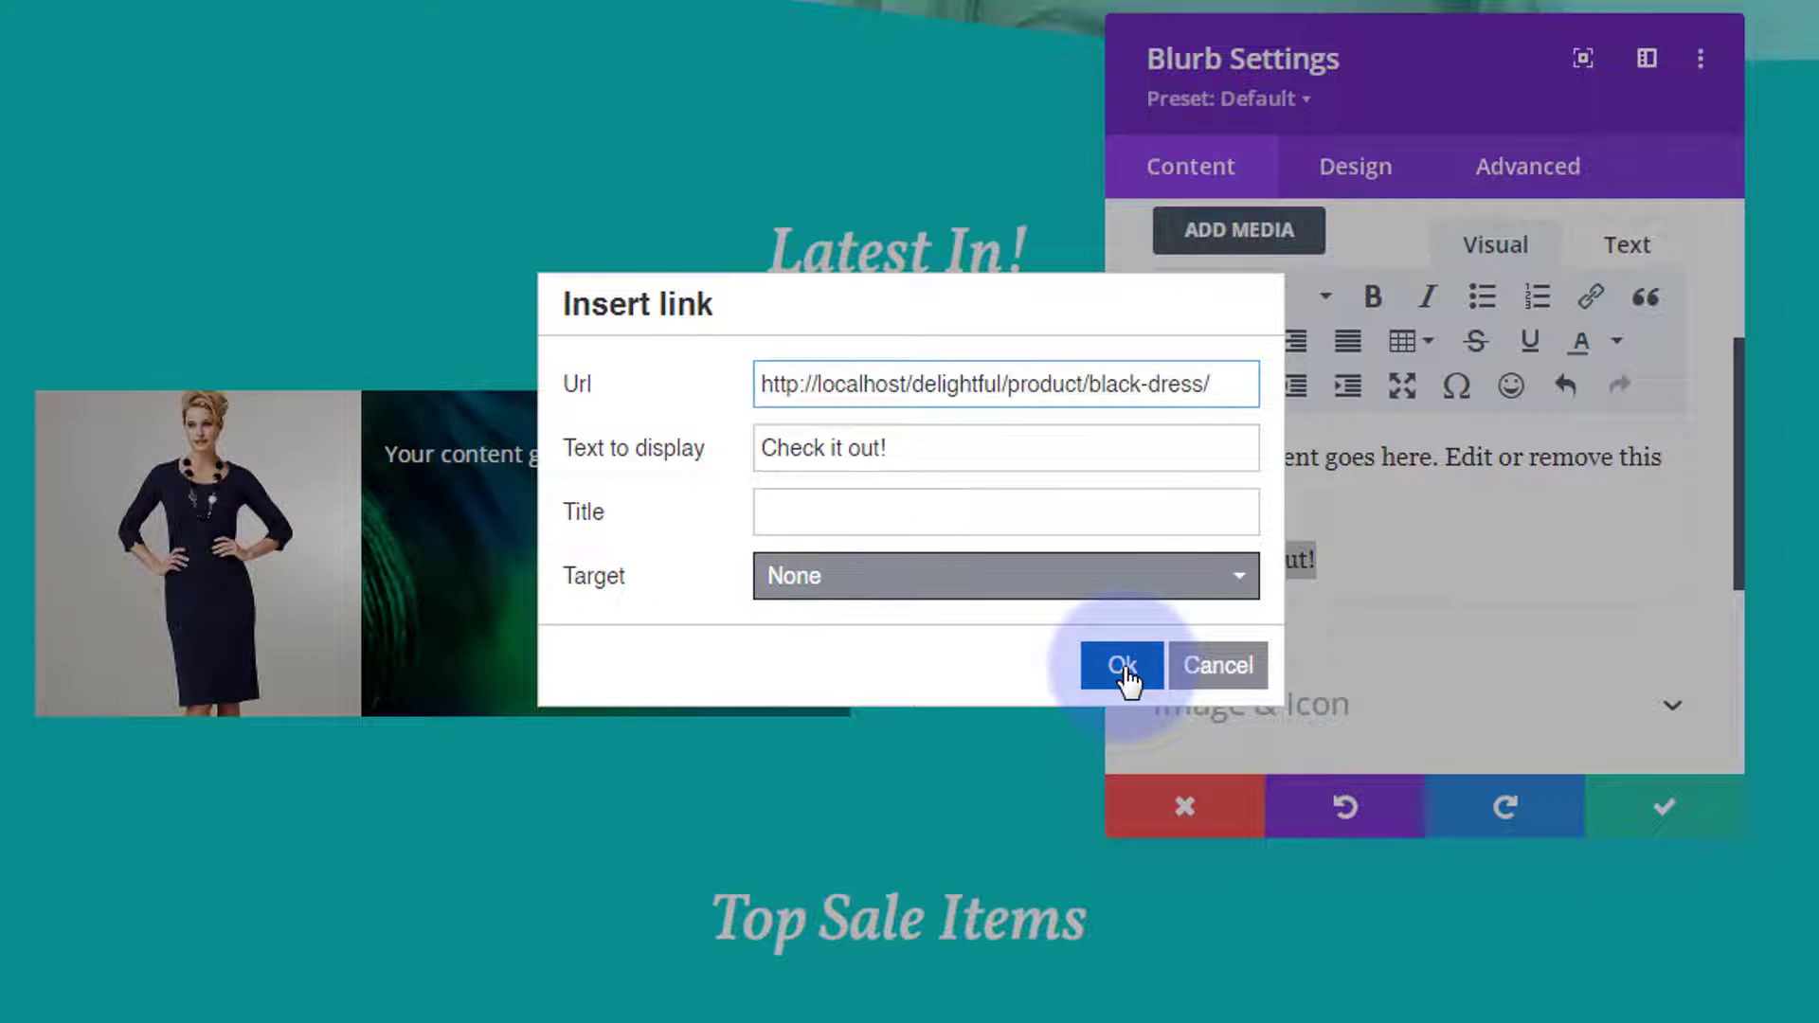
{"action": "left_click", "coordinate": [1123, 667]}
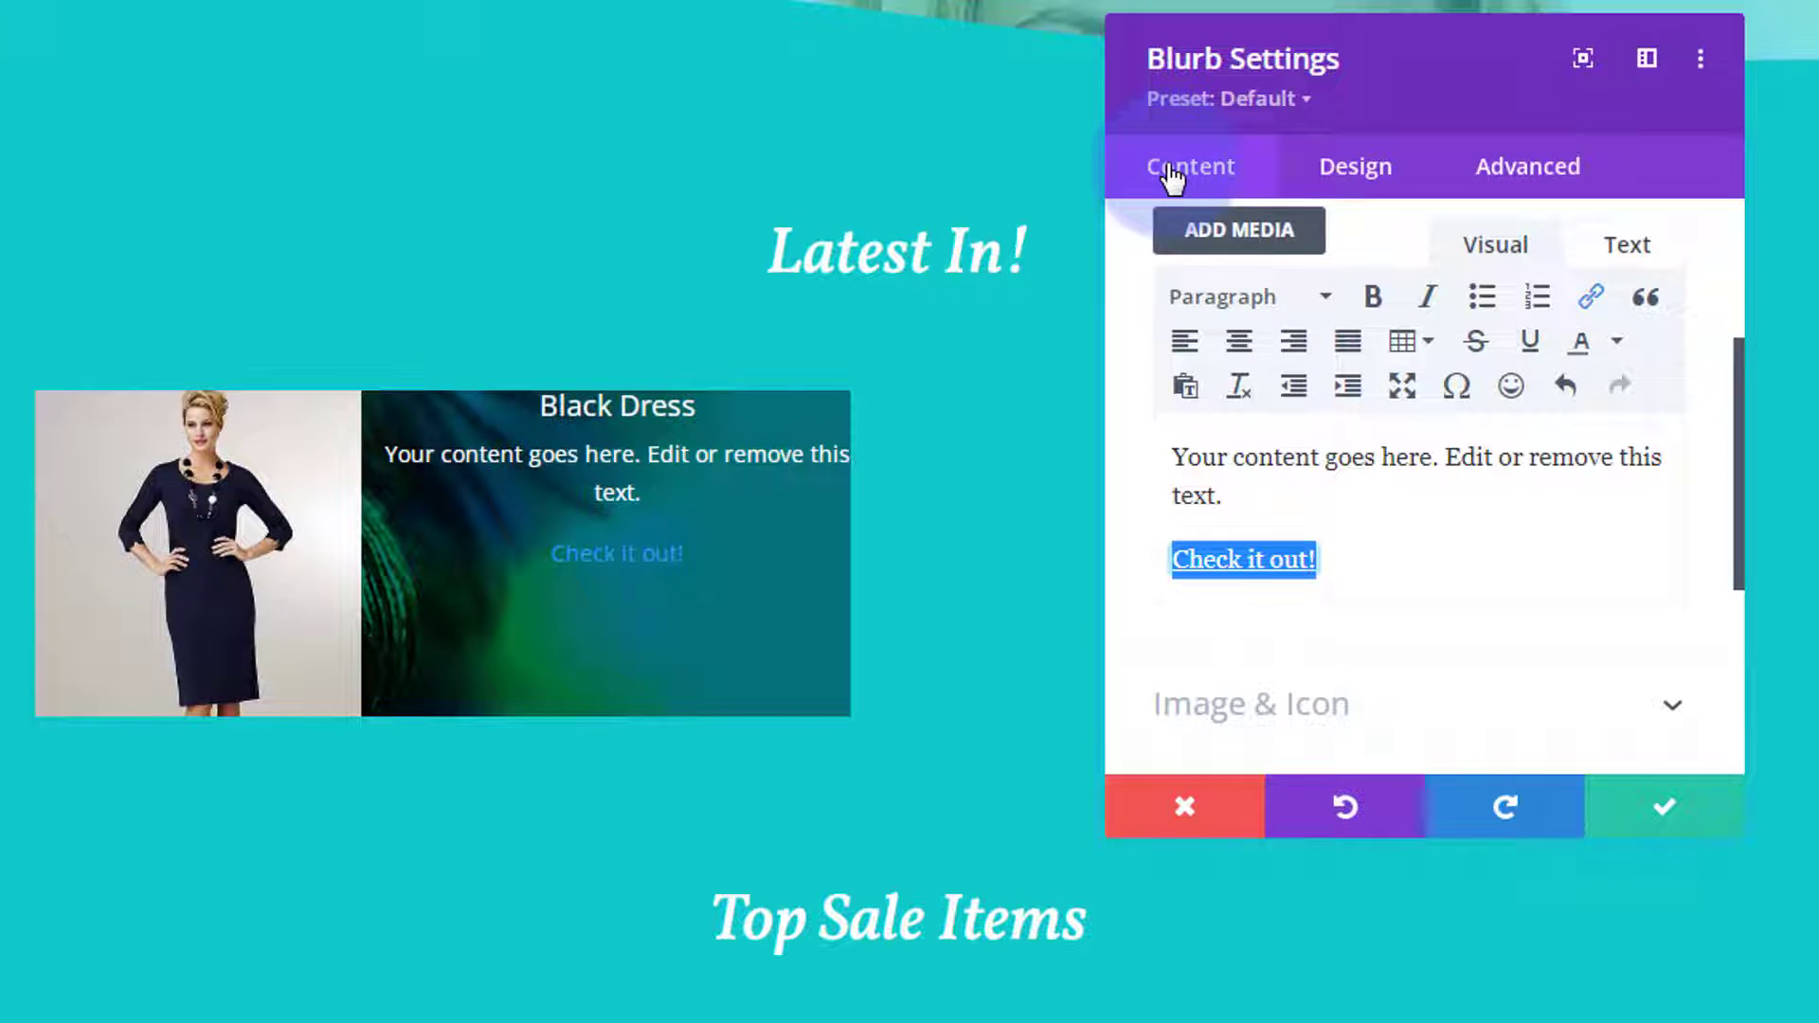
{"action": "scroll", "coordinate": [1309, 425], "scroll_direction": "down", "scroll_amount": 3}
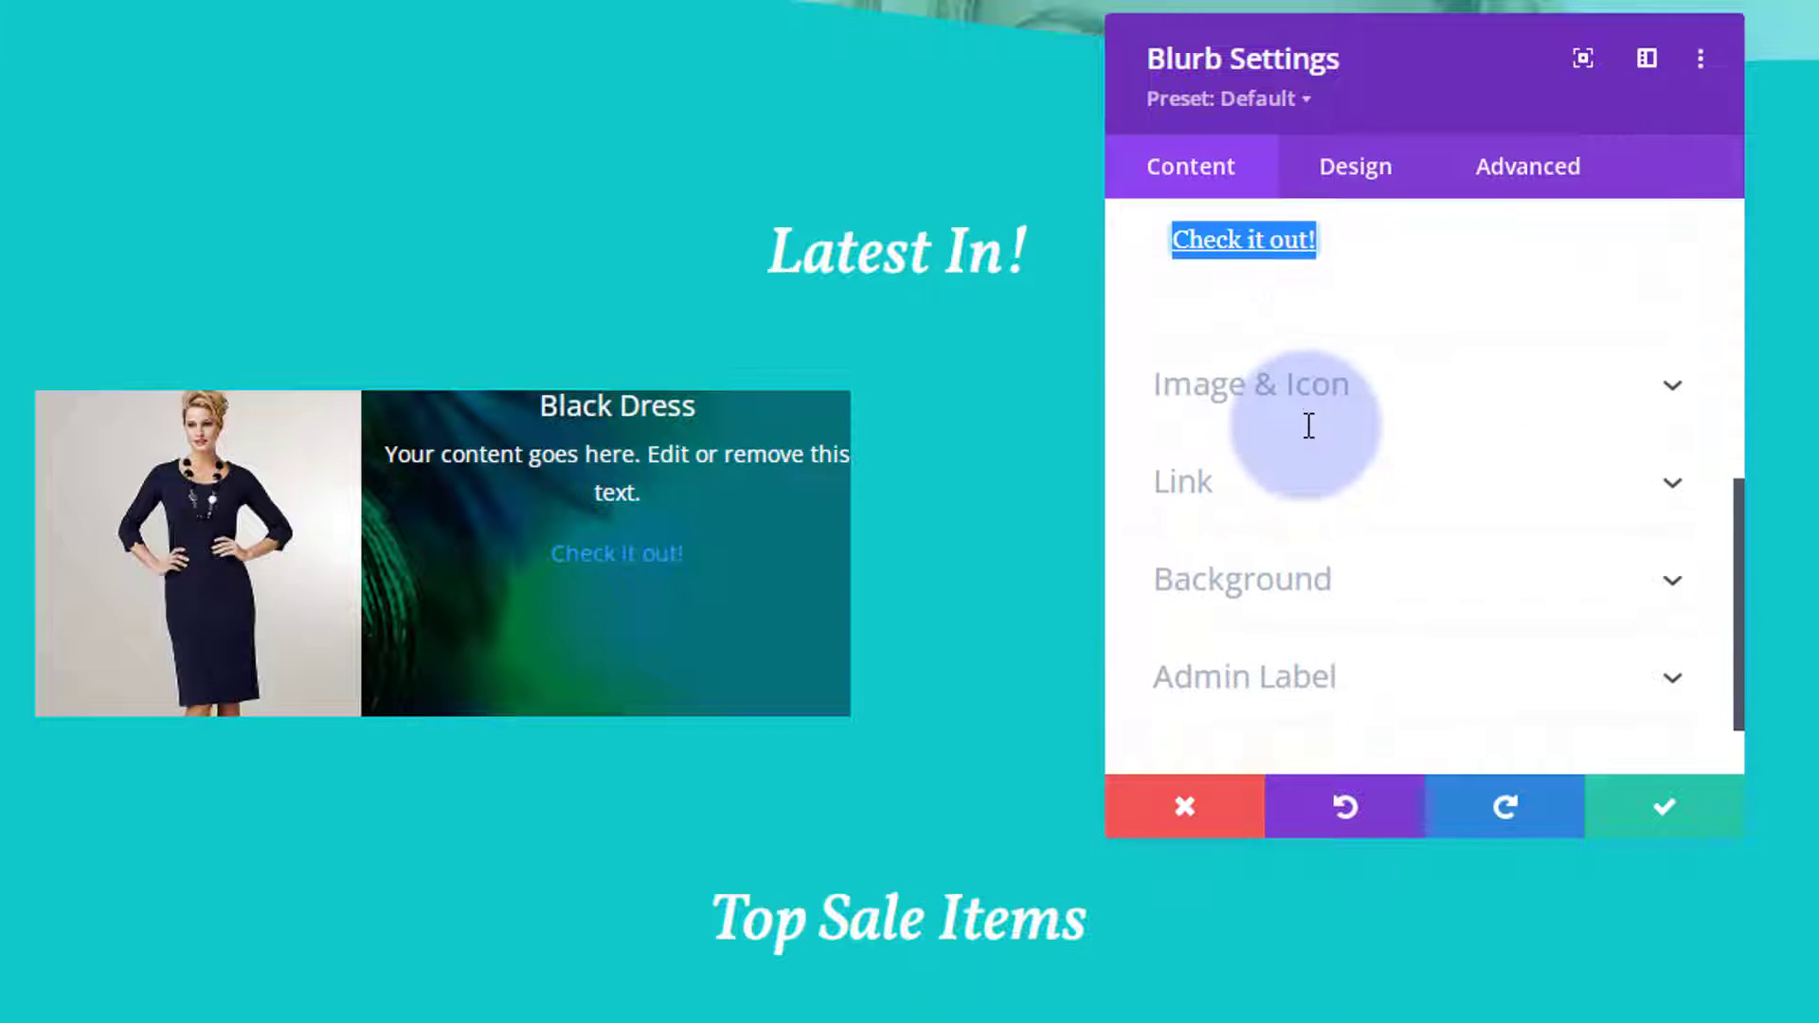
{"action": "left_click", "coordinate": [1298, 487]}
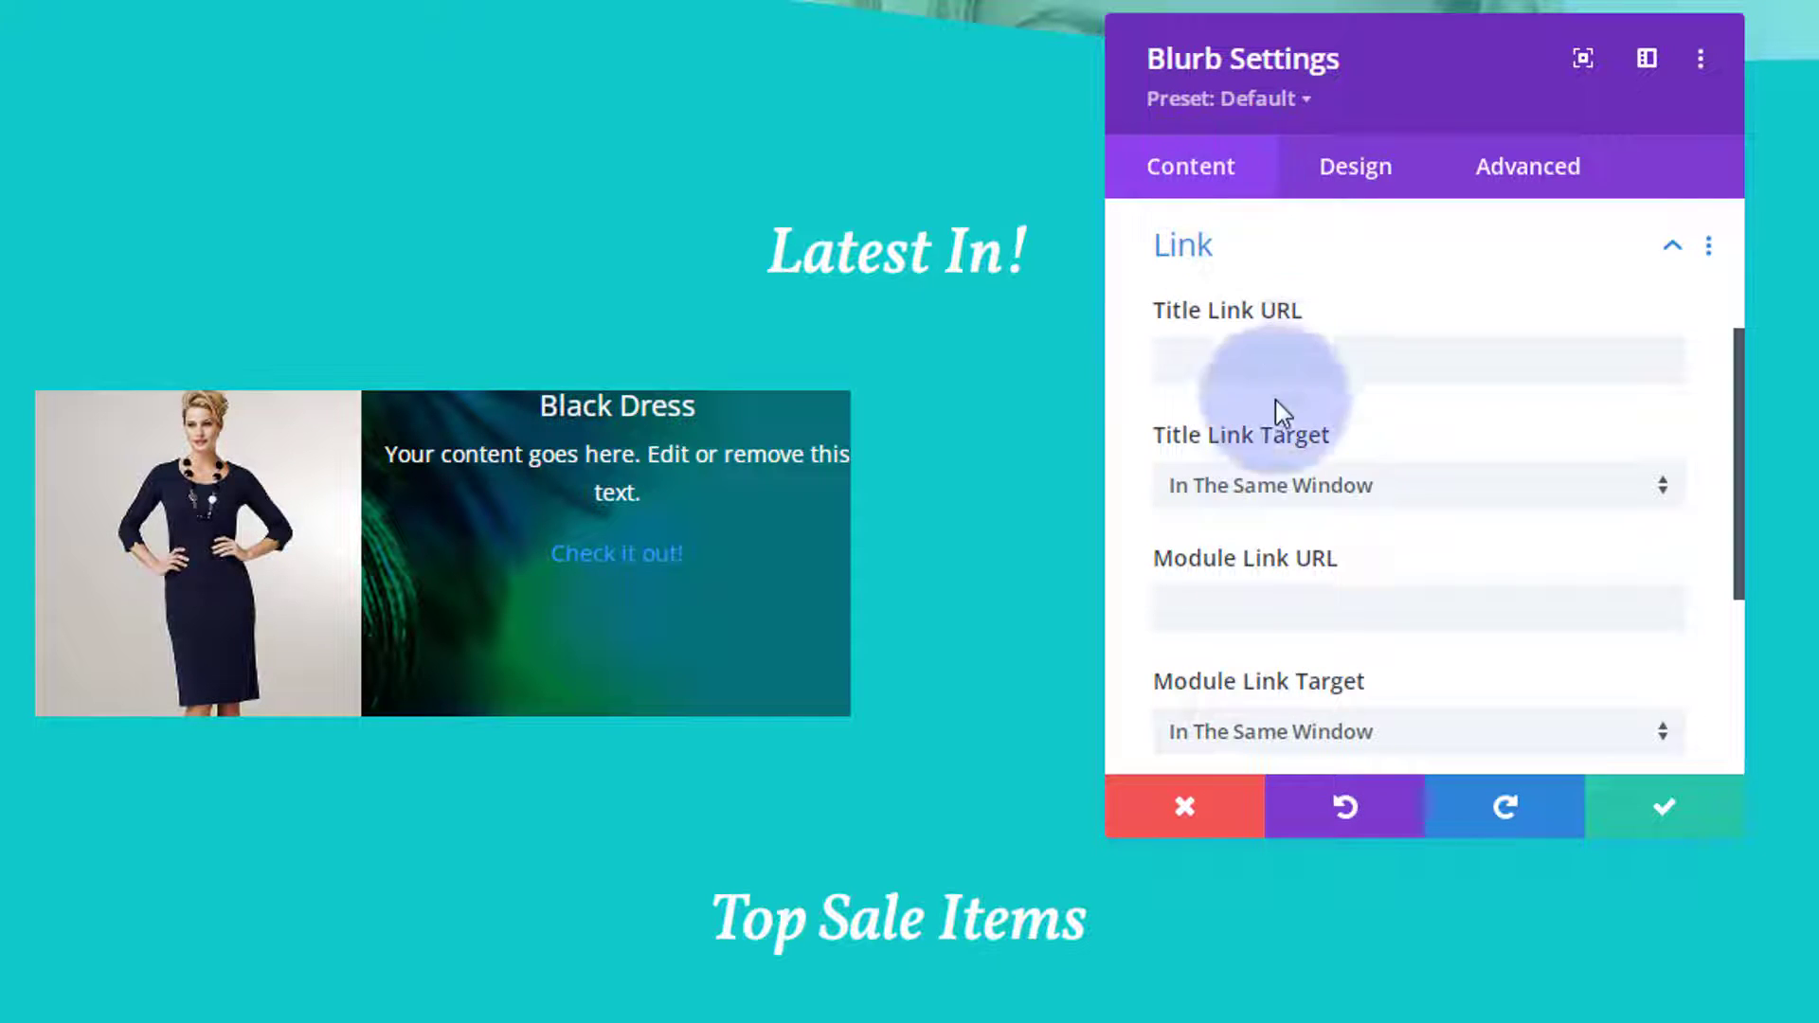
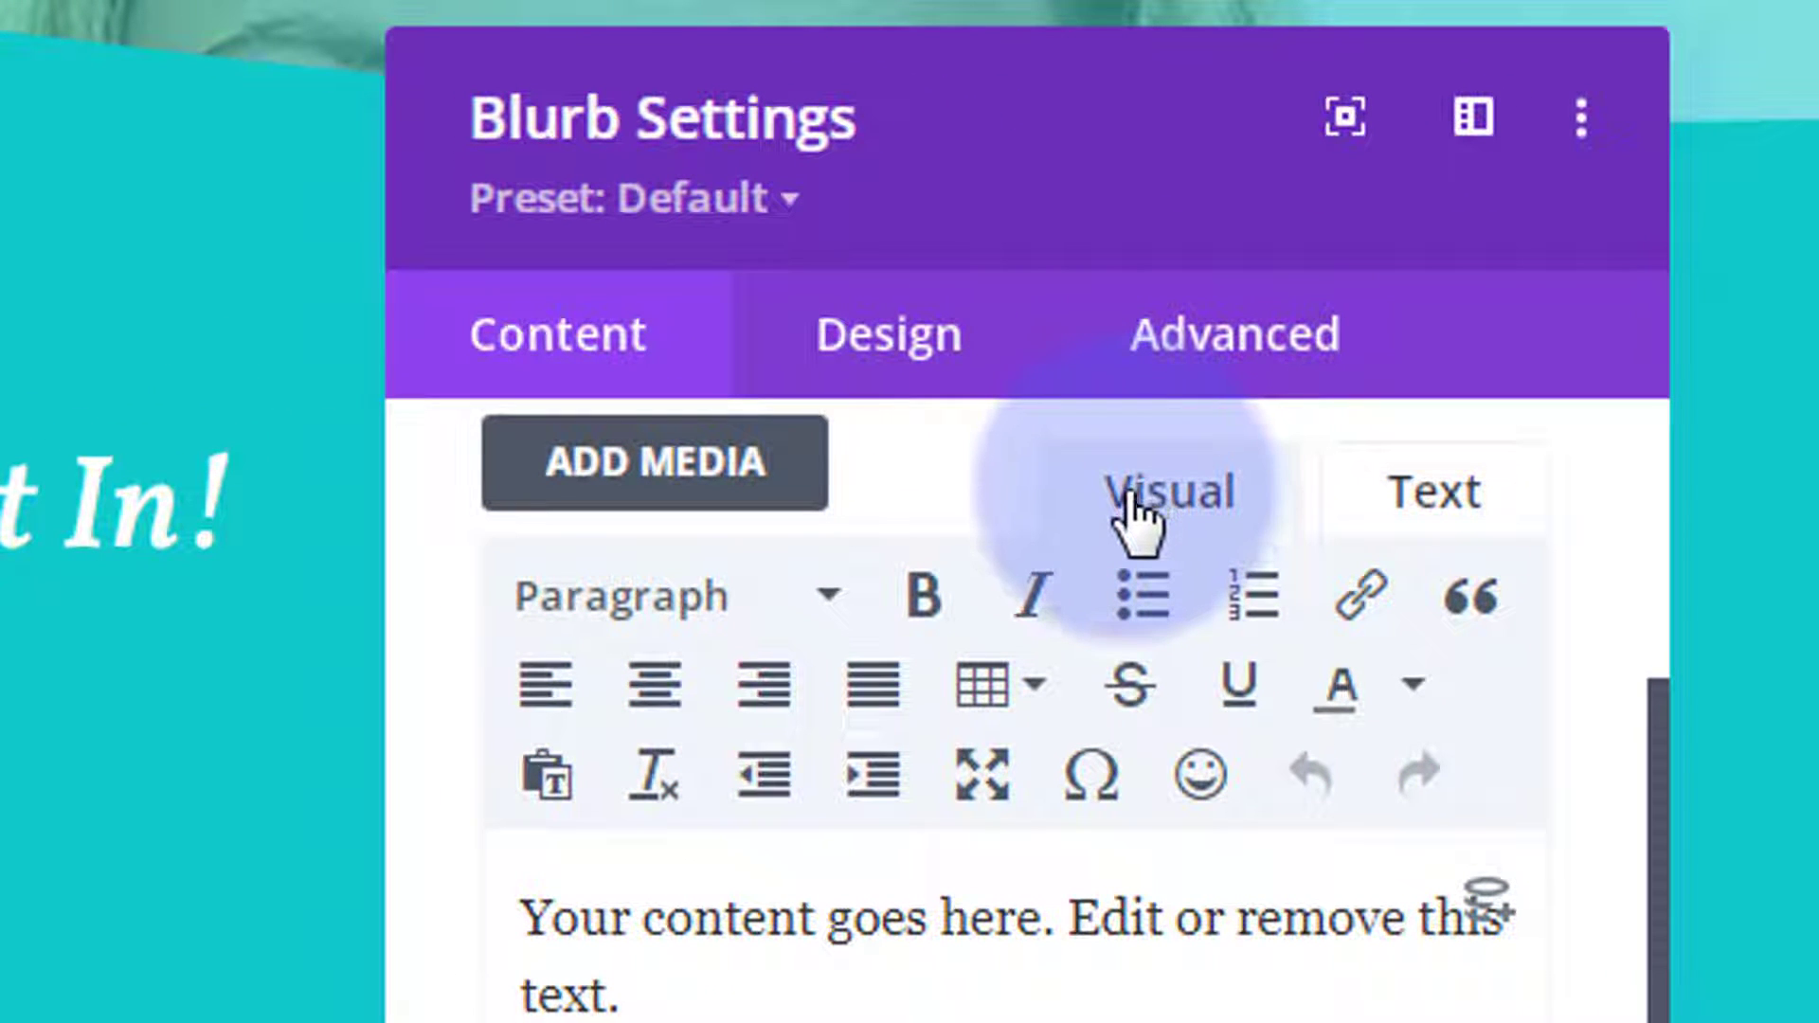
In the body's HTML source, add an inline style attribute with background: pink to the "Check it out!" link
{"action": "left_click", "coordinate": [1438, 512]}
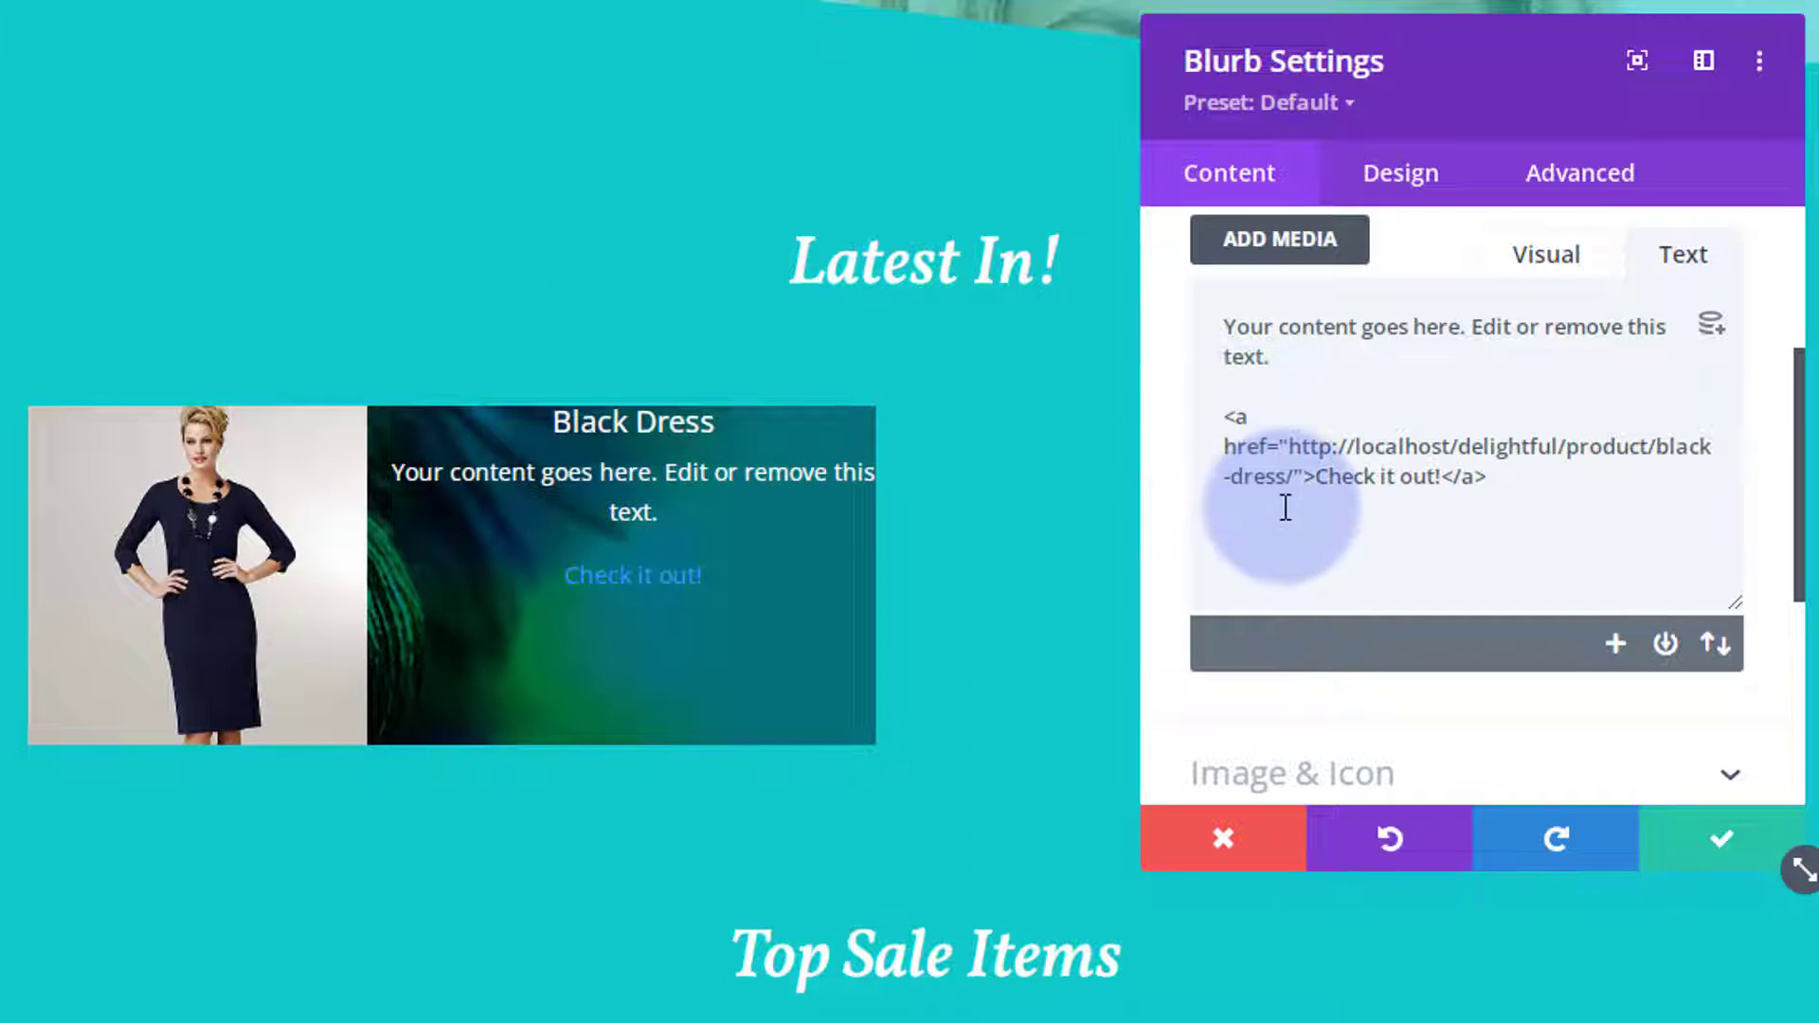
{"action": "left_click", "coordinate": [1535, 413]}
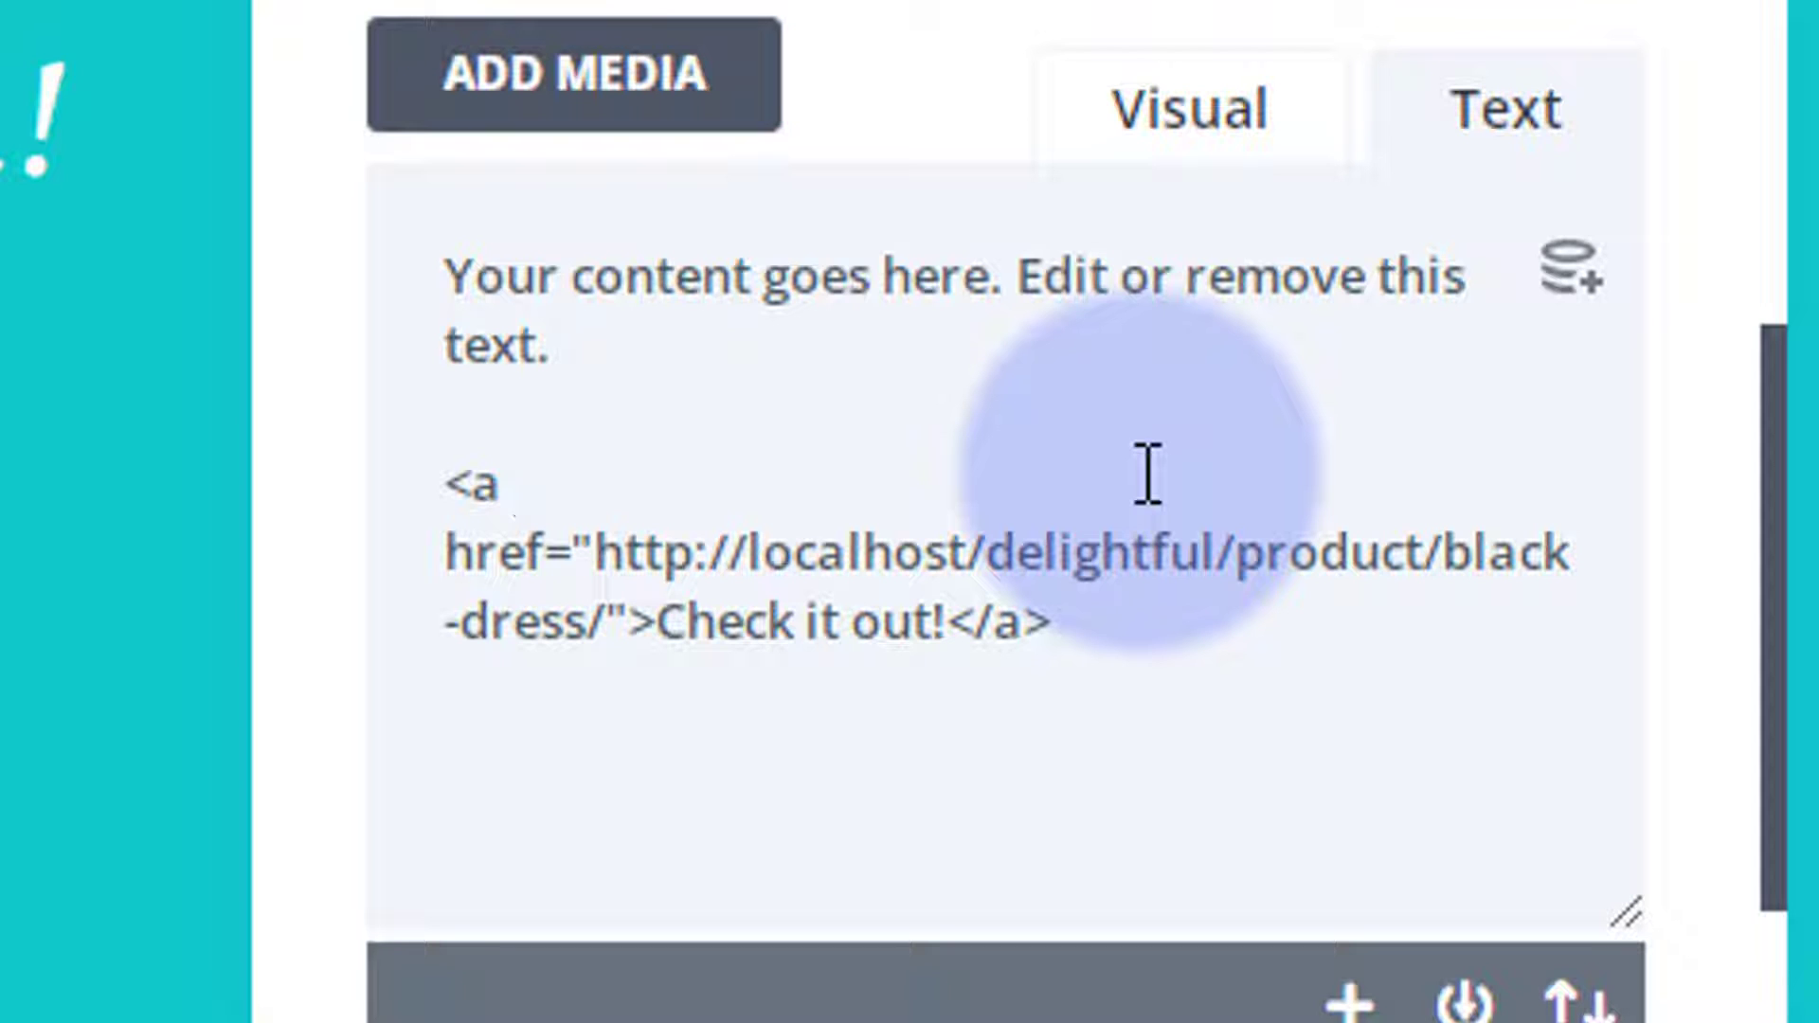
{"action": "type", "text": "style"}
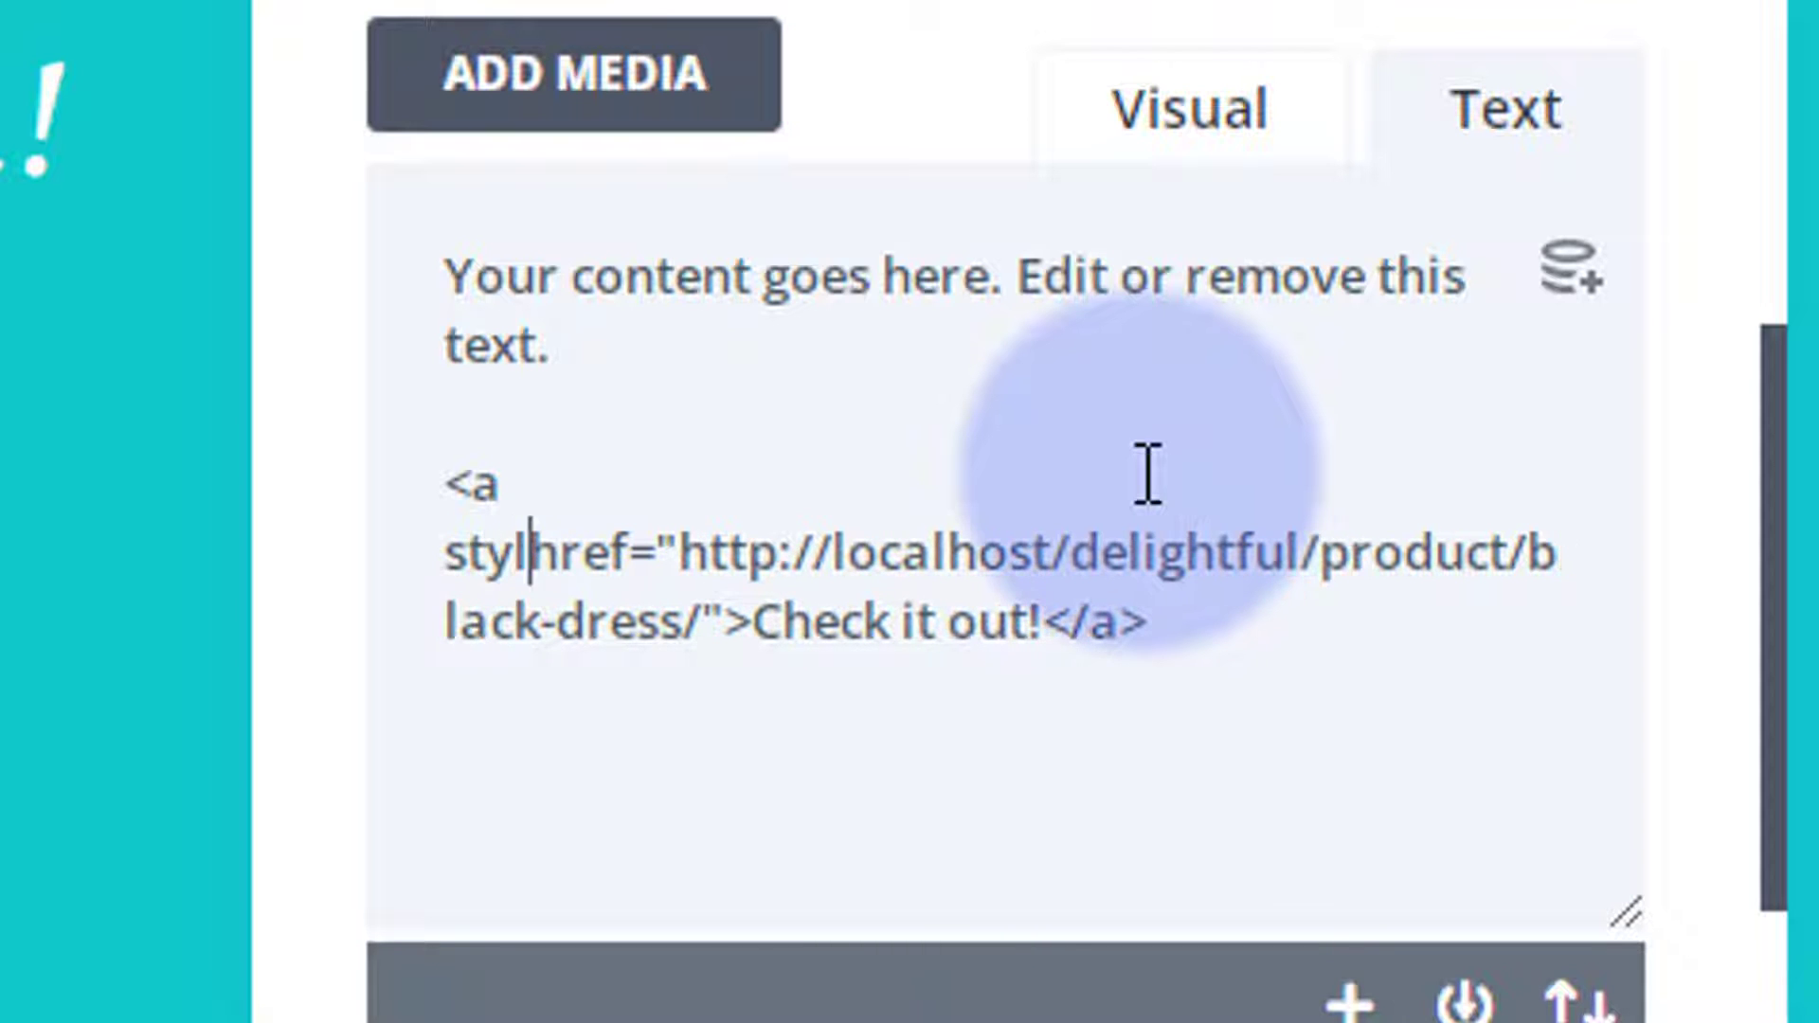
{"action": "type", "text": "=\"\""}
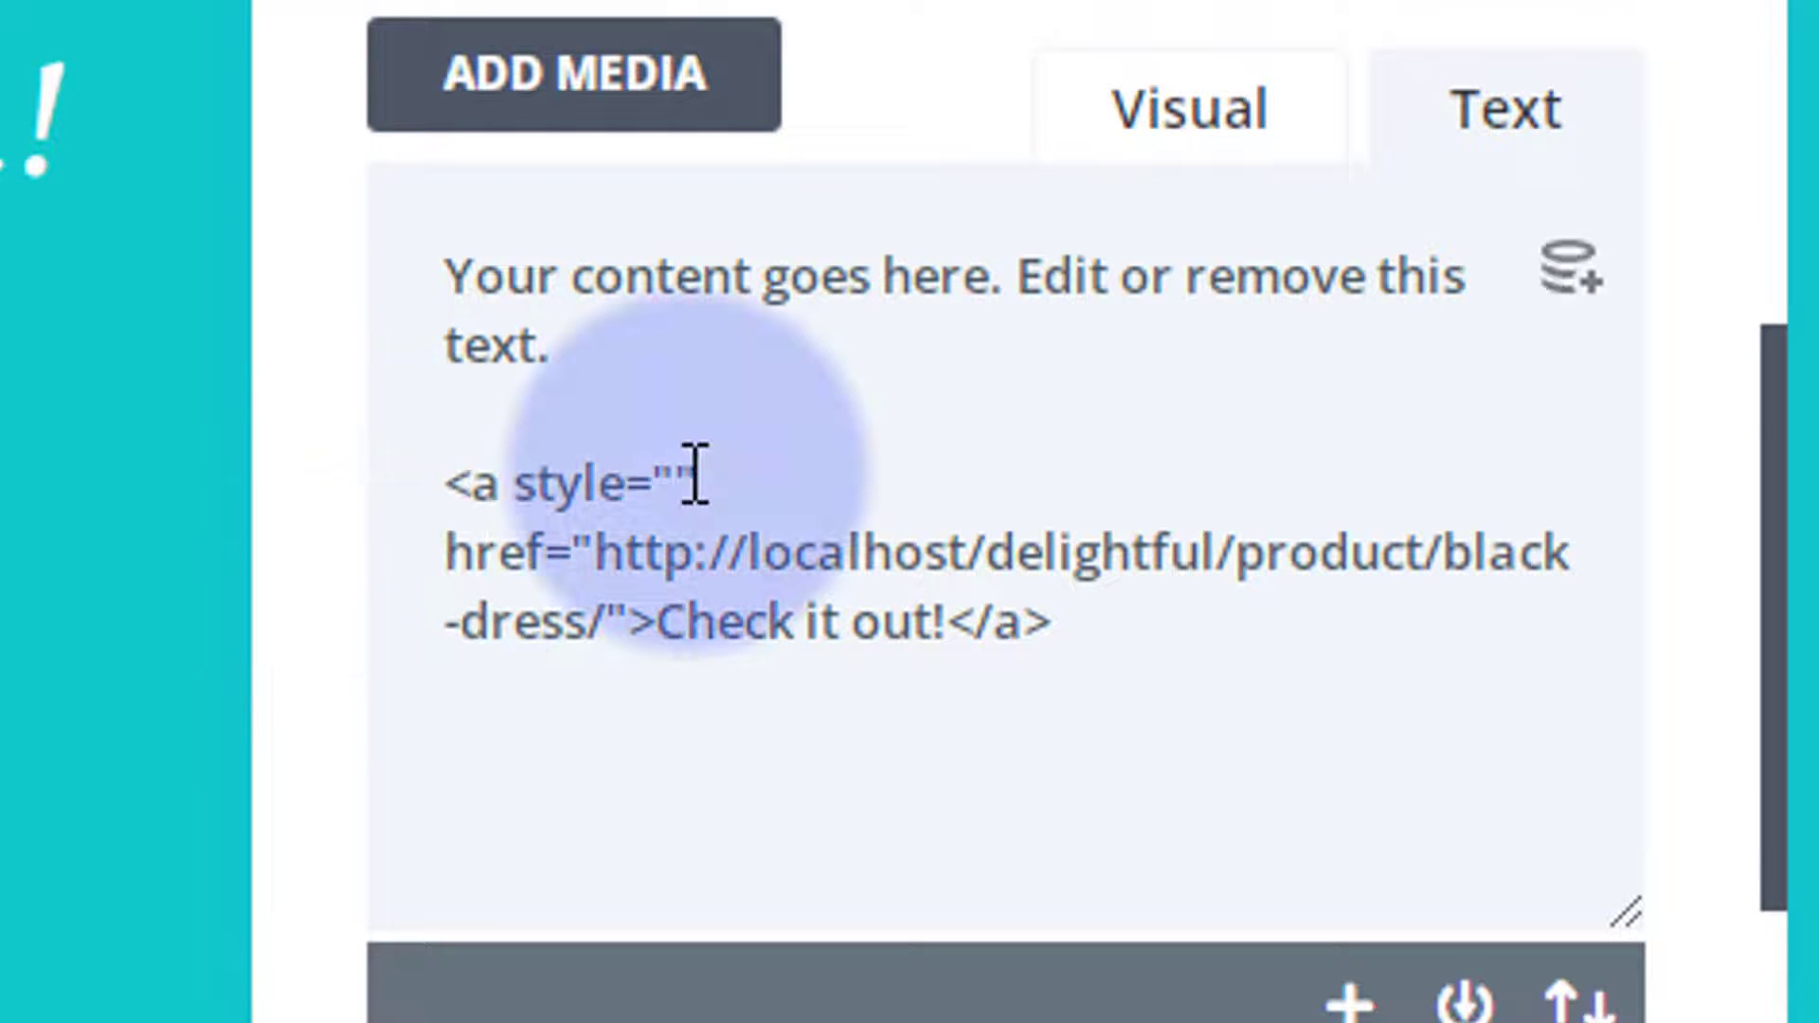
{"action": "type", "text": "background"}
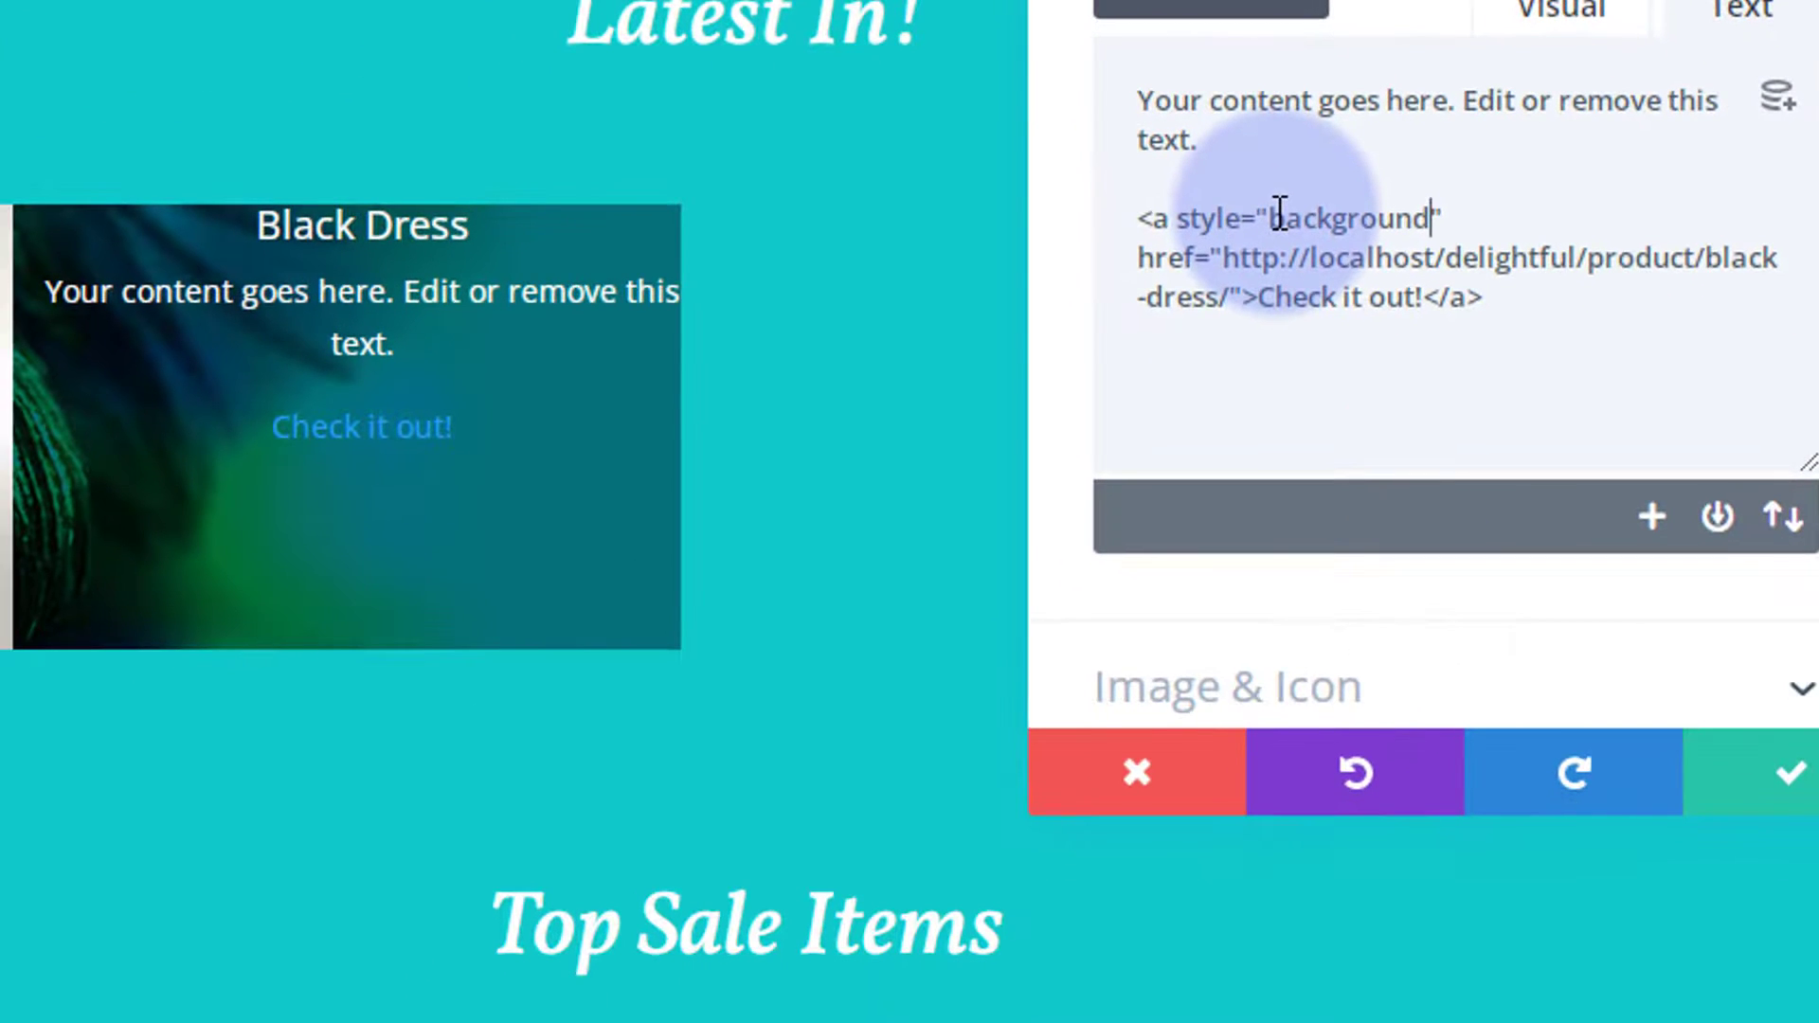
{"action": "type", "text": ": pink"}
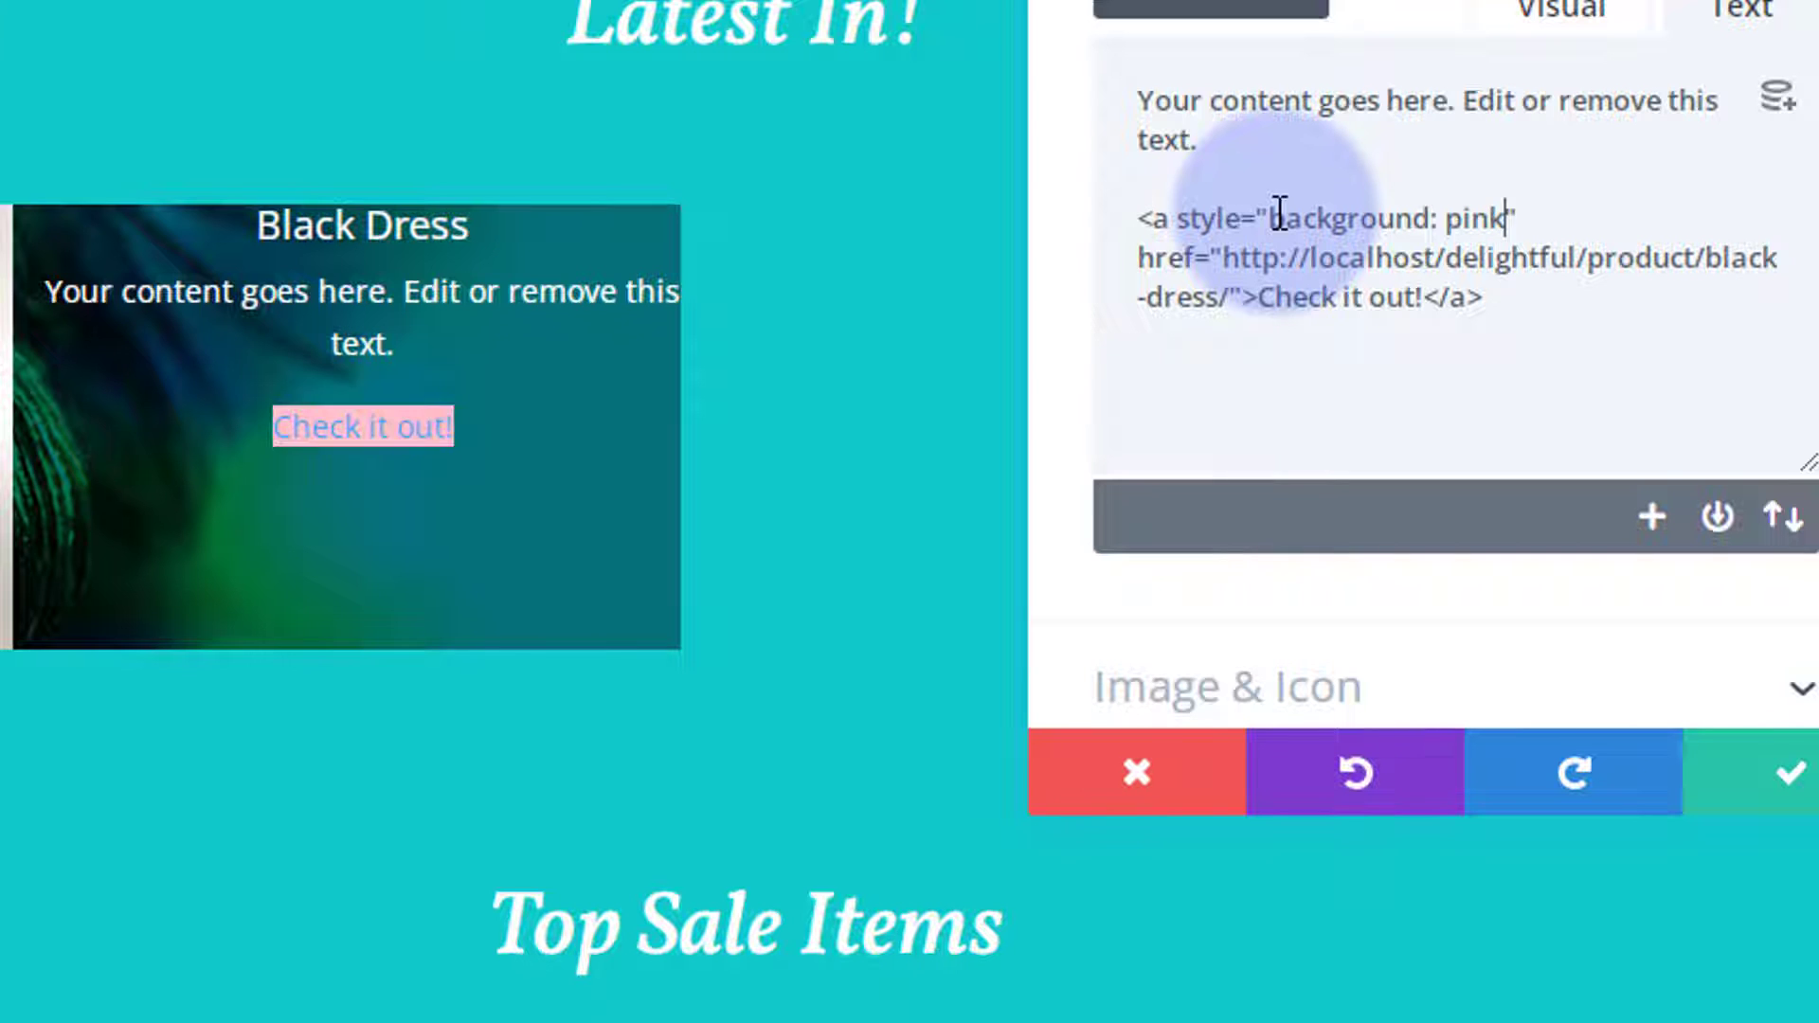
Add padding:15px 25px to the inline style of the "Check it out!" link
{"action": "type", "text": ";"}
{"action": "type", "text": "padding"}
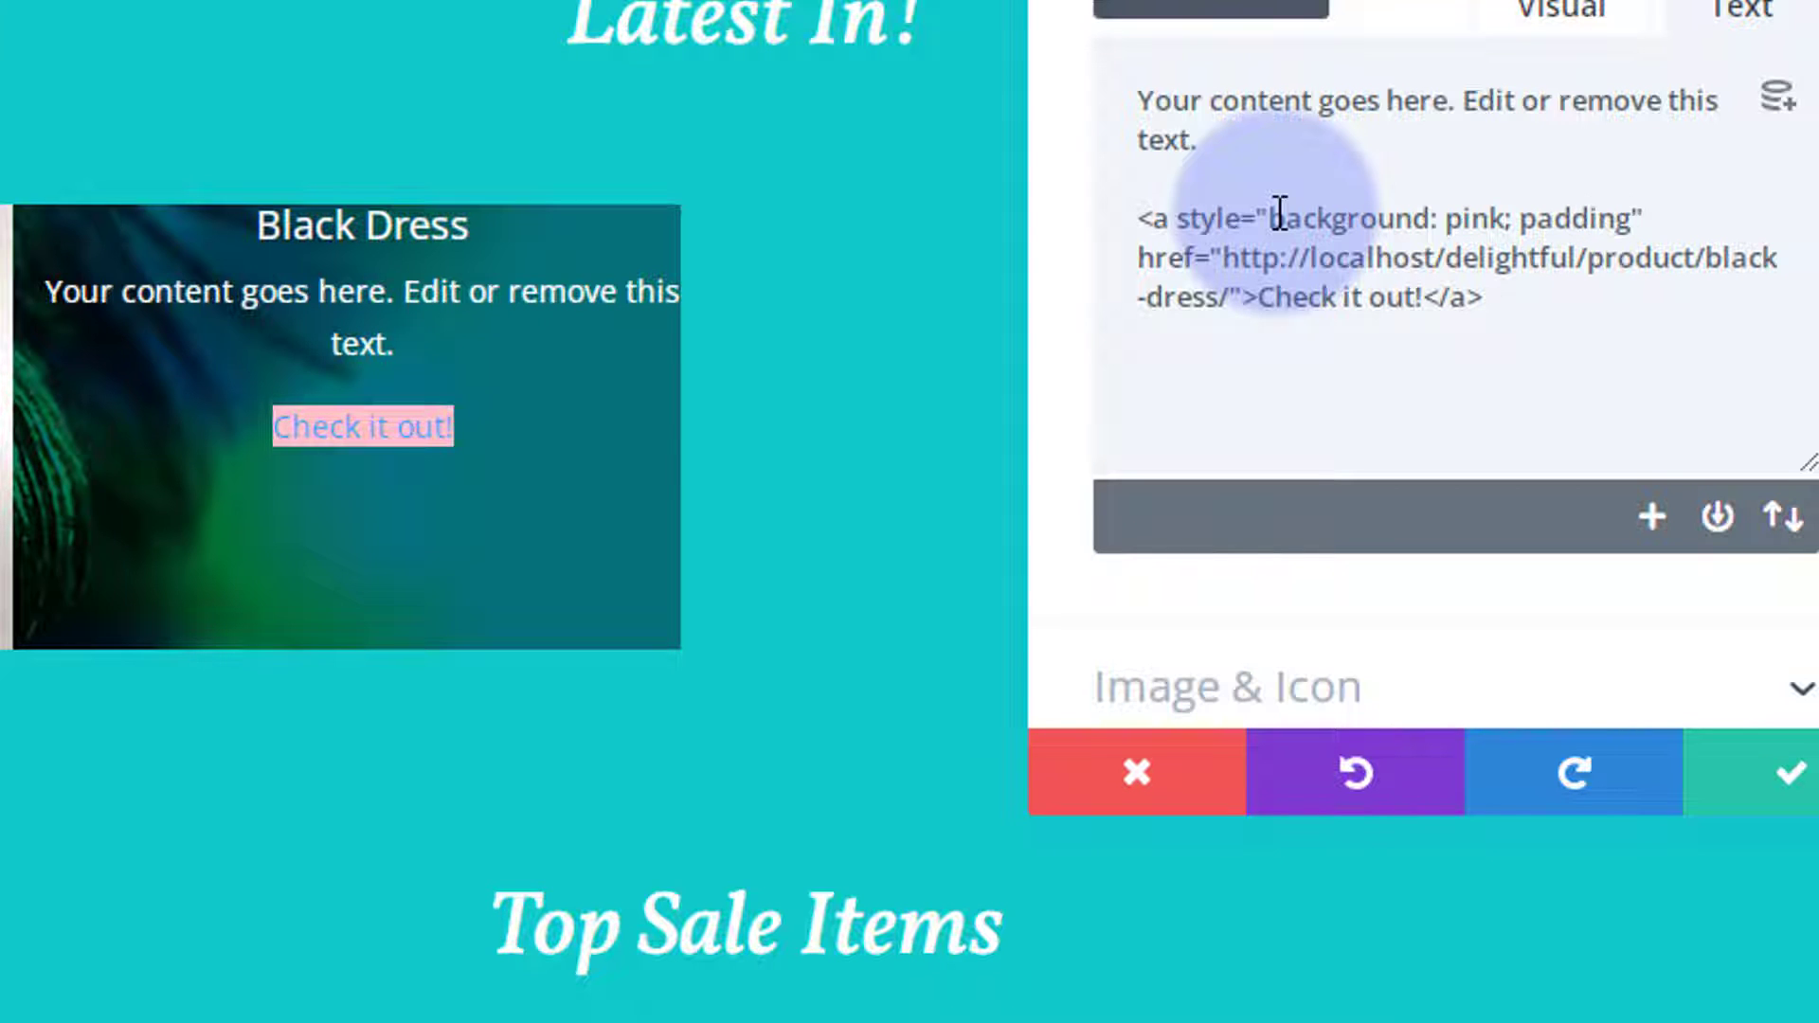
{"action": "type", "text": ":15px"}
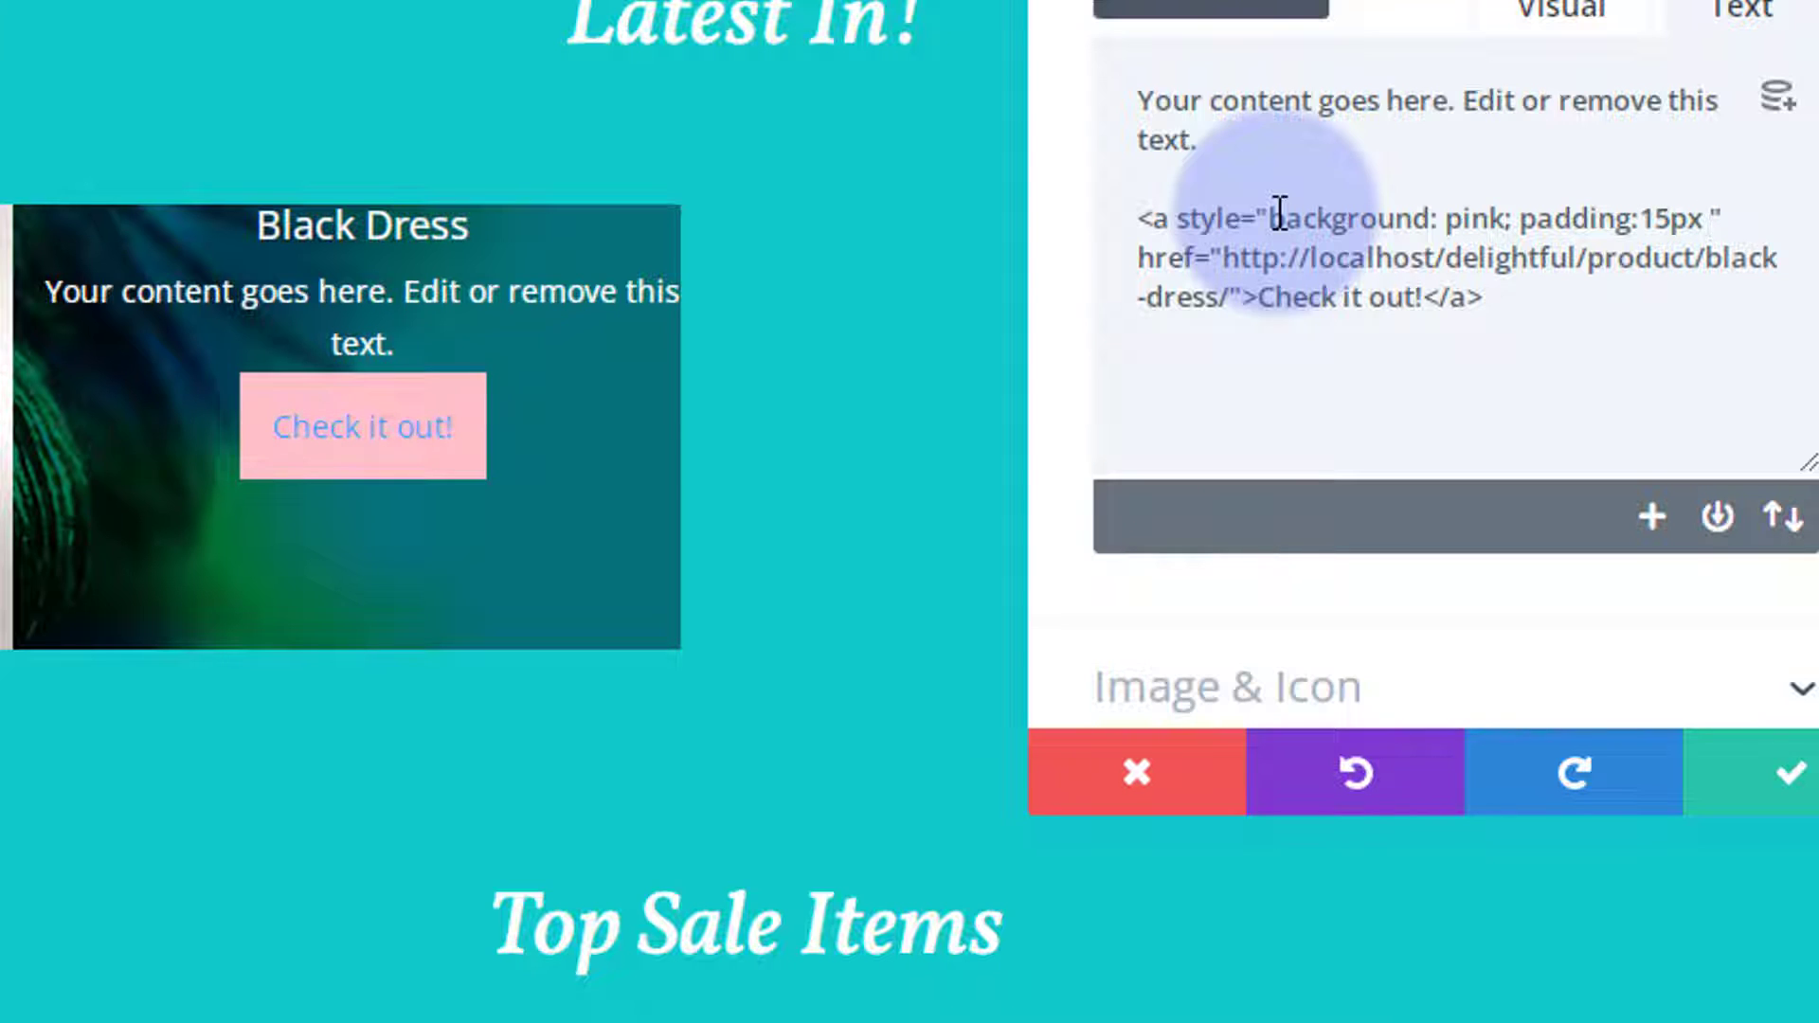
{"action": "type", "text": " 25px"}
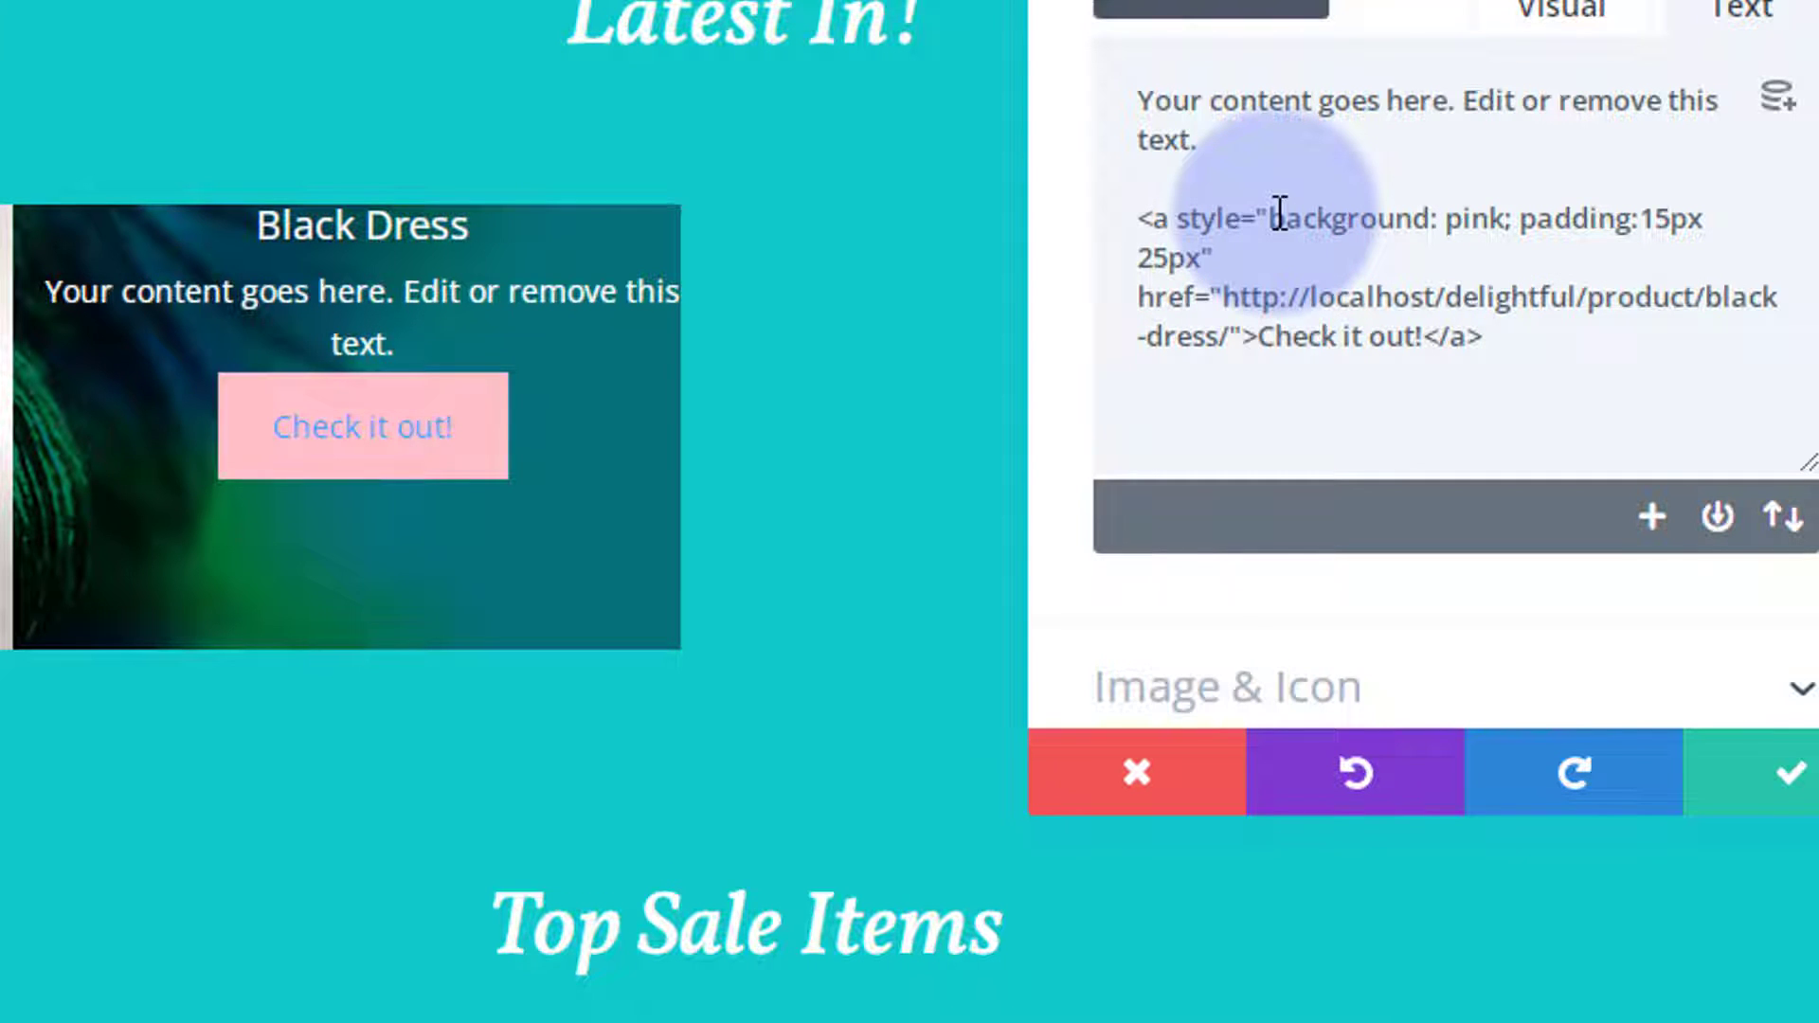
Round the link's corners by adding border-radius:30px to its inline style
{"action": "type", "text": ";"}
{"action": "type", "text": " border-radius"}
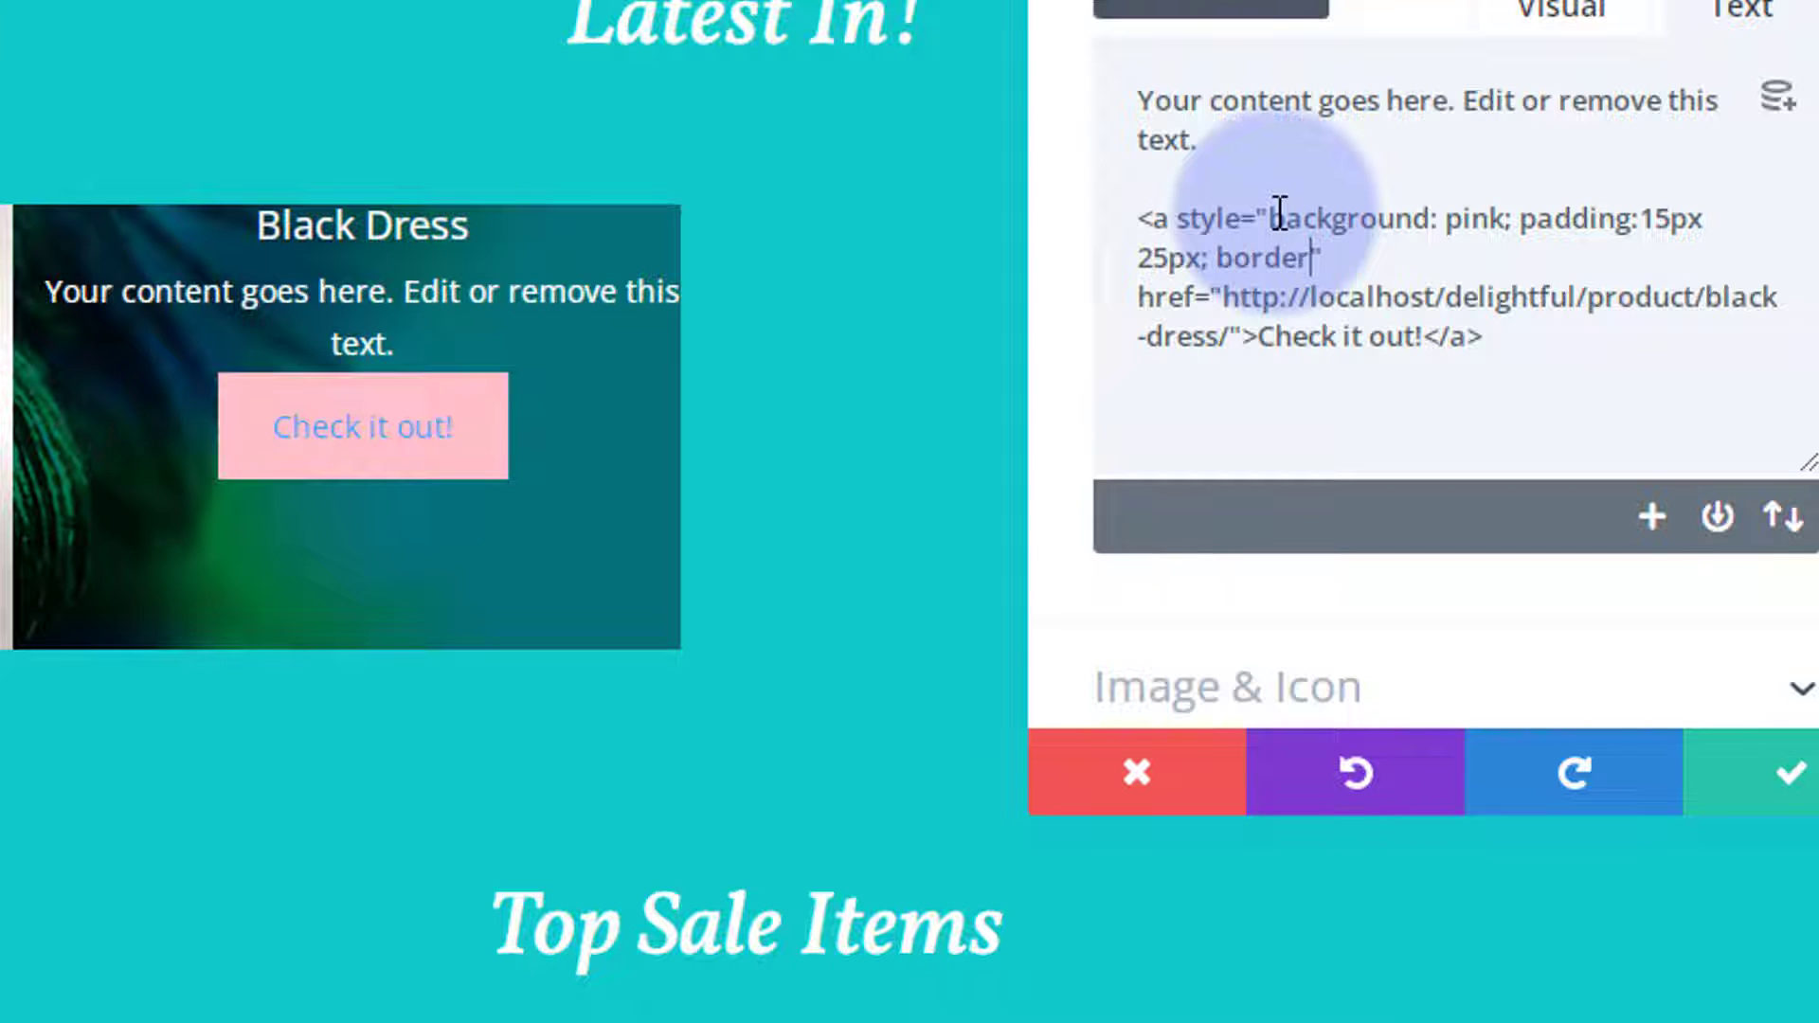
{"action": "type", "text": ":"}
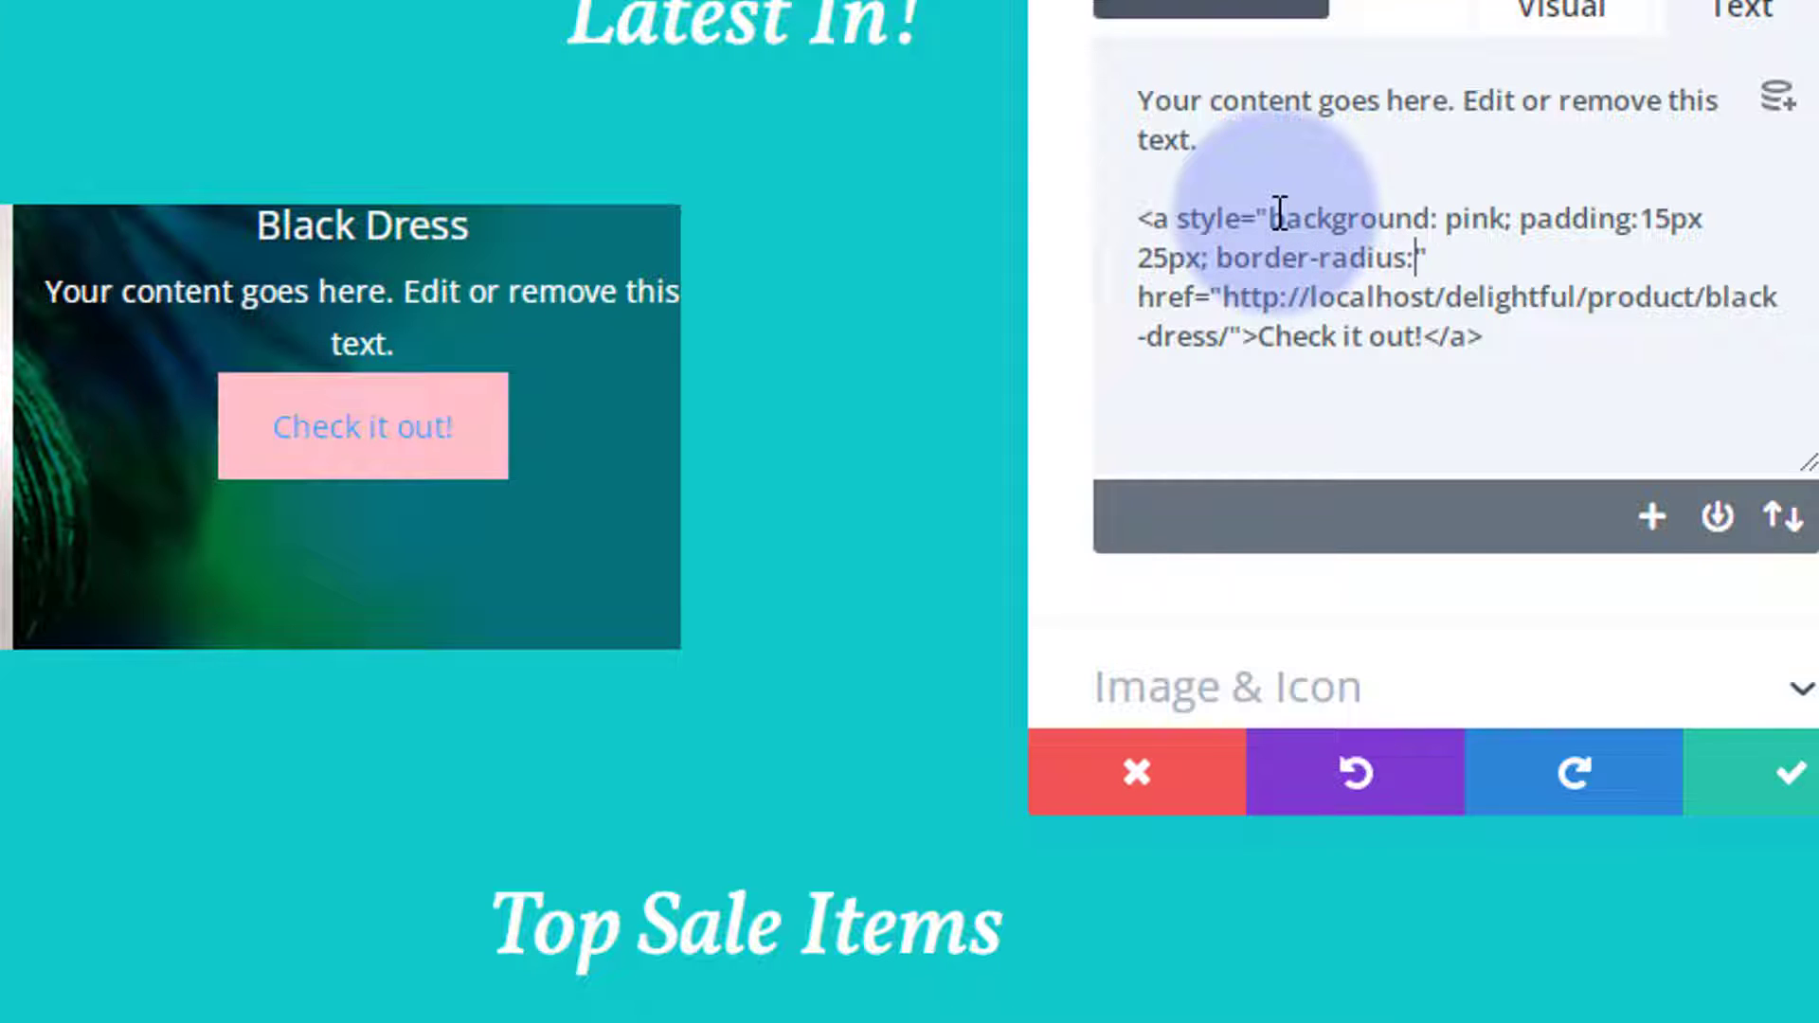
{"action": "type", "text": "30px;"}
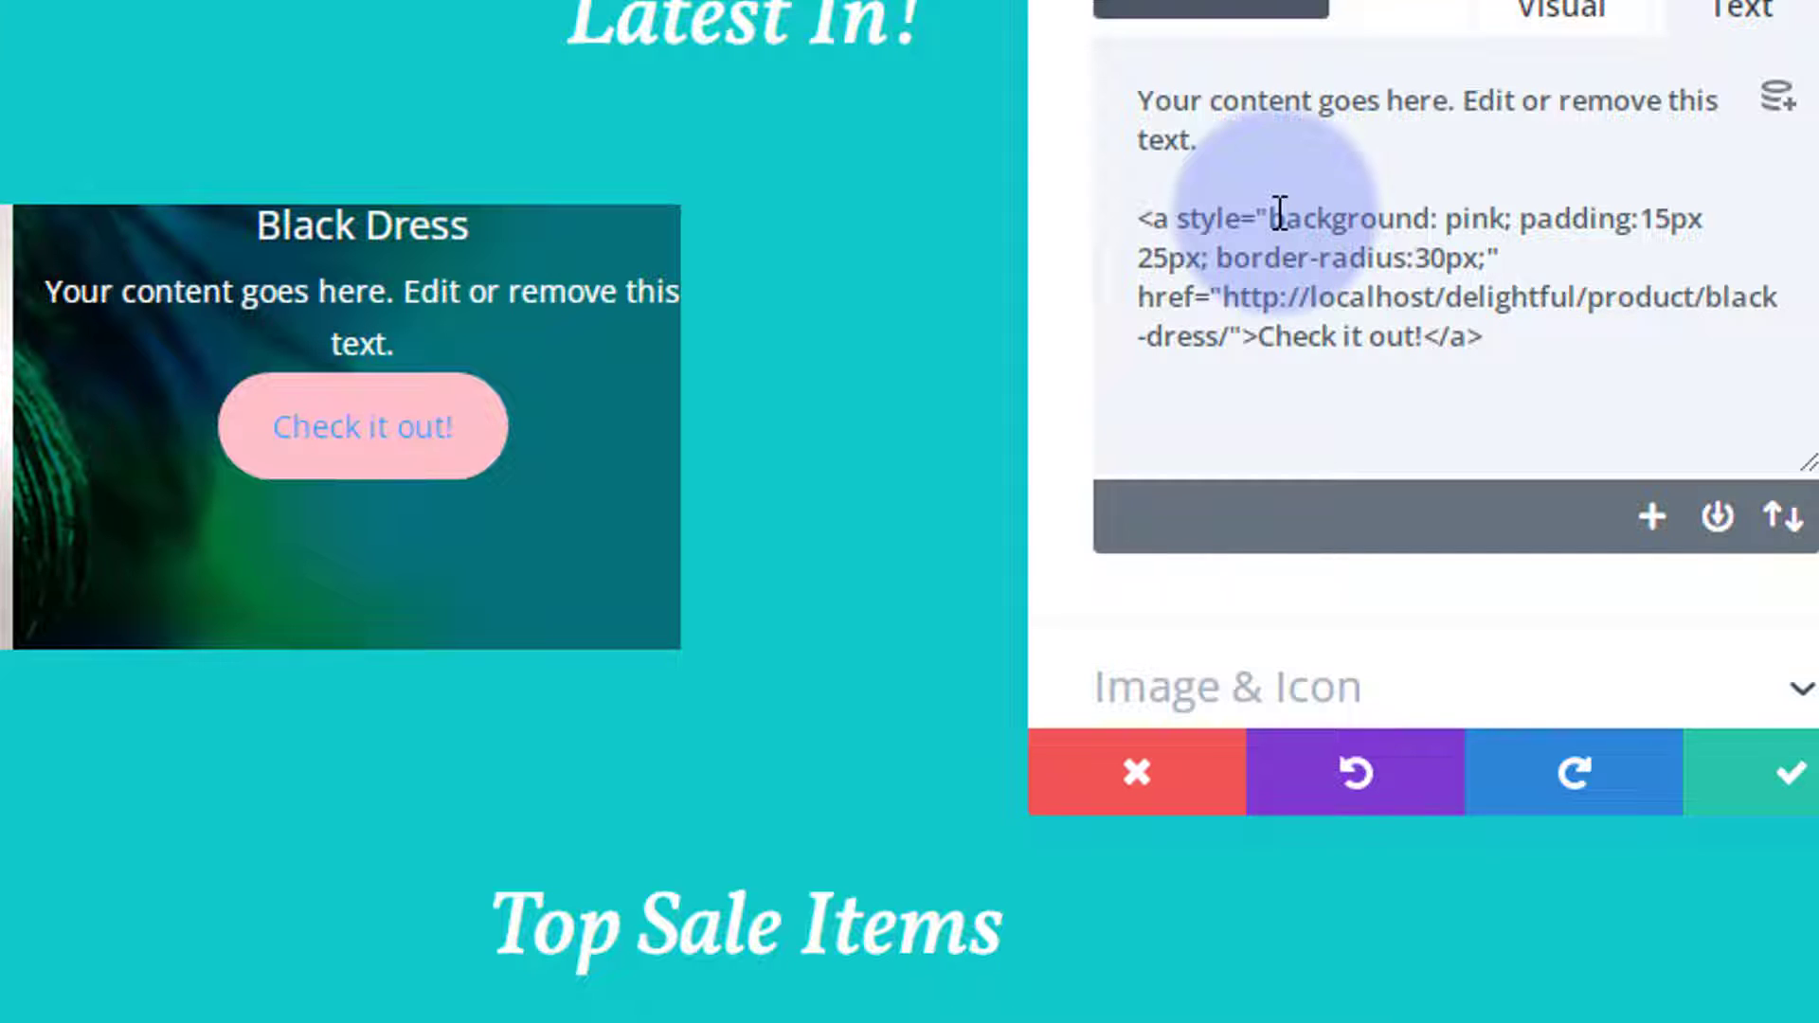
Add line-height to the link's inline style and set it to 35px
{"action": "type", "text": "line-height:2"}
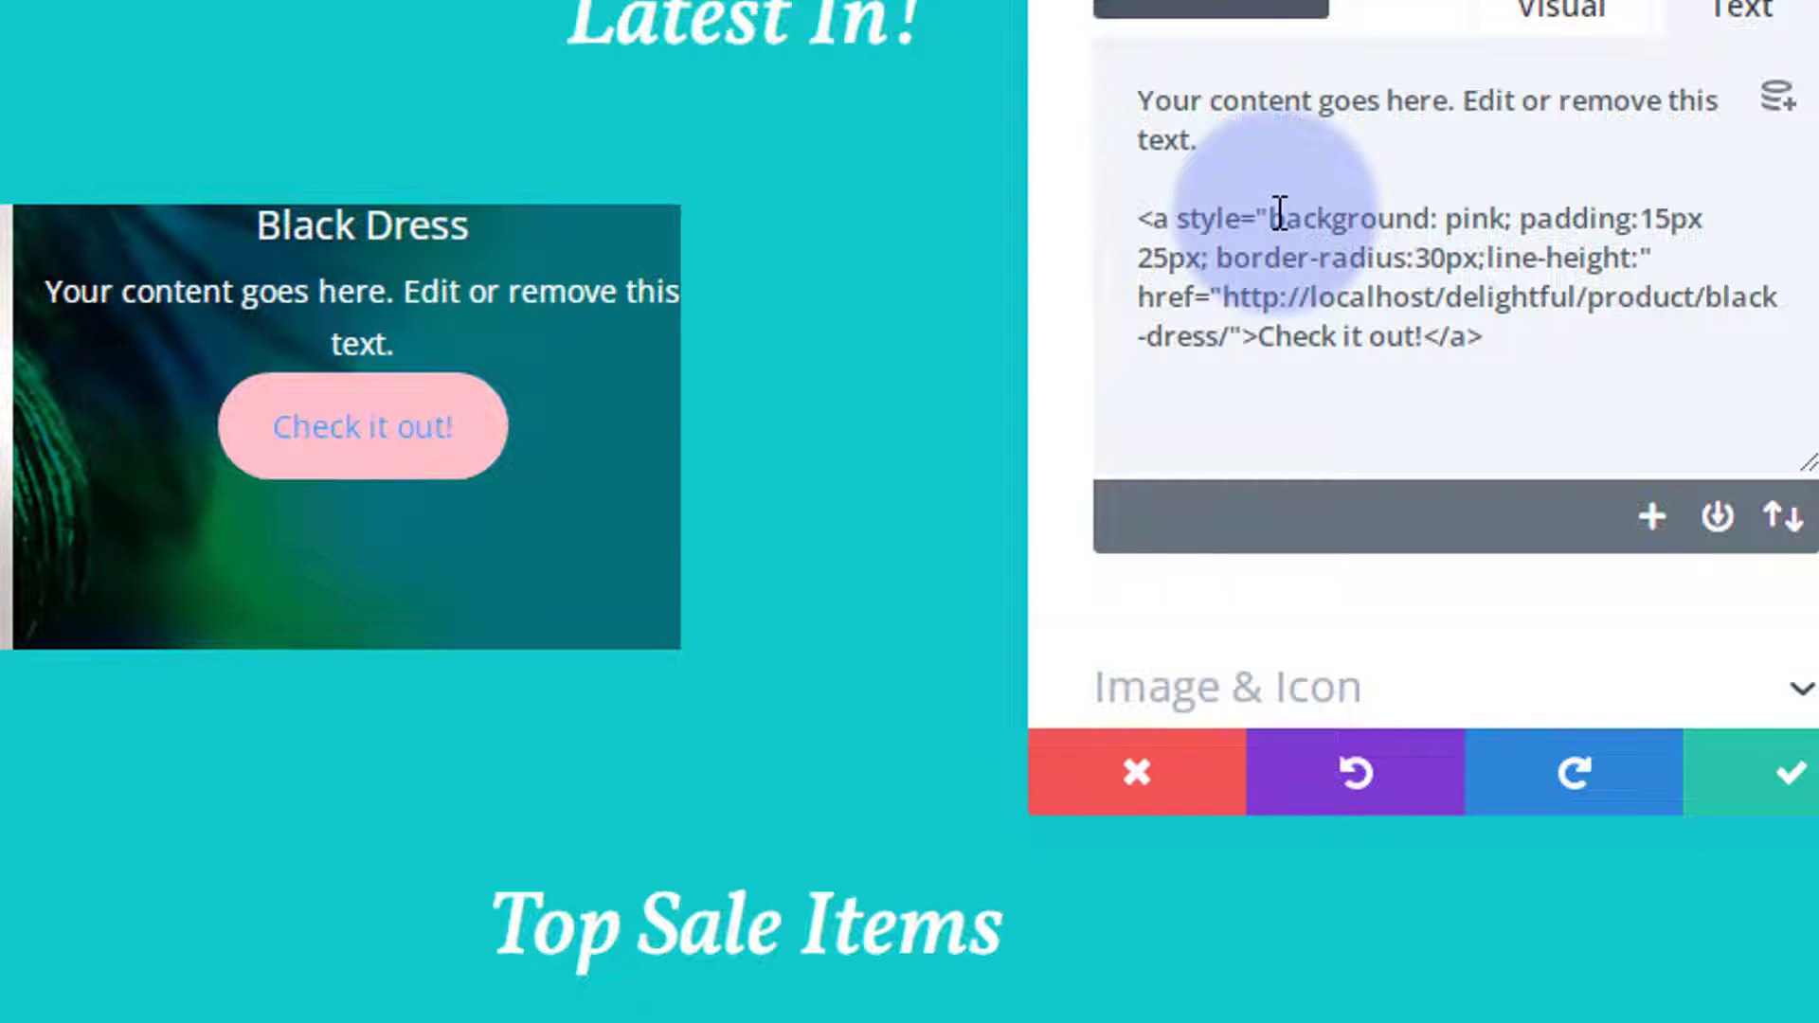
{"action": "type", "text": "5px"}
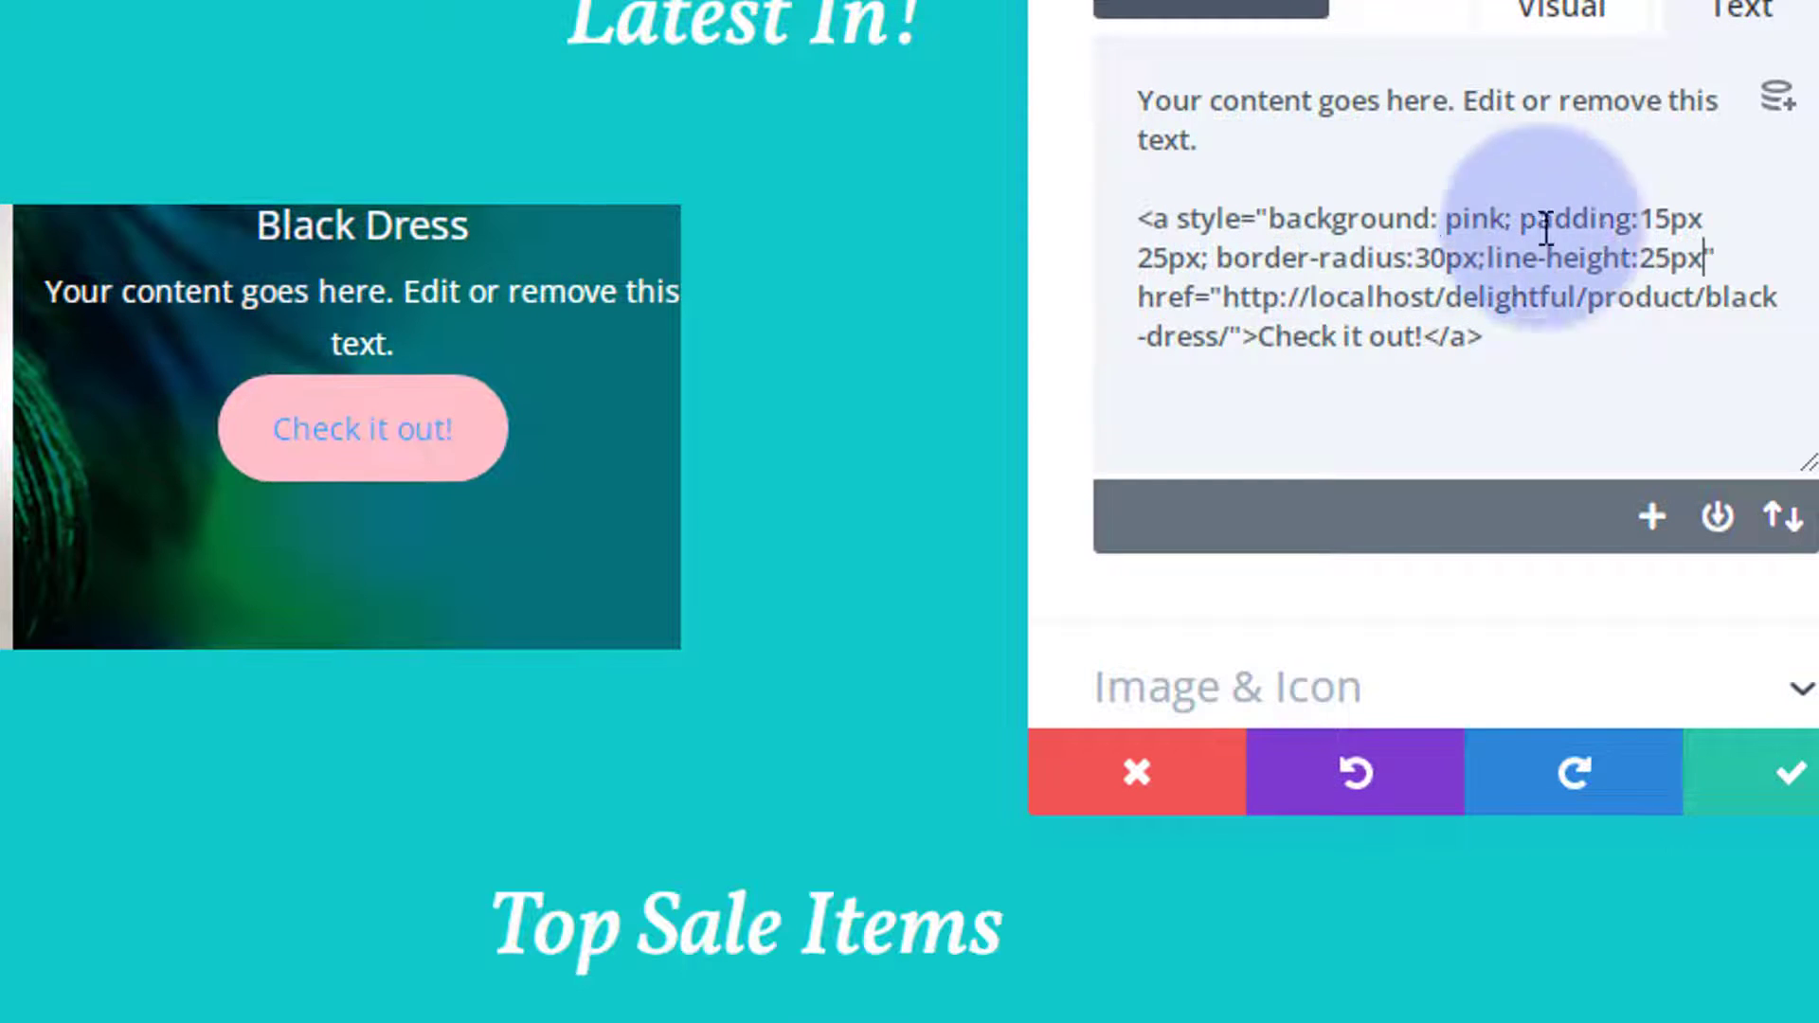
{"action": "left_click_drag", "start_coordinate": [1642, 263], "coordinate": [1656, 266]}
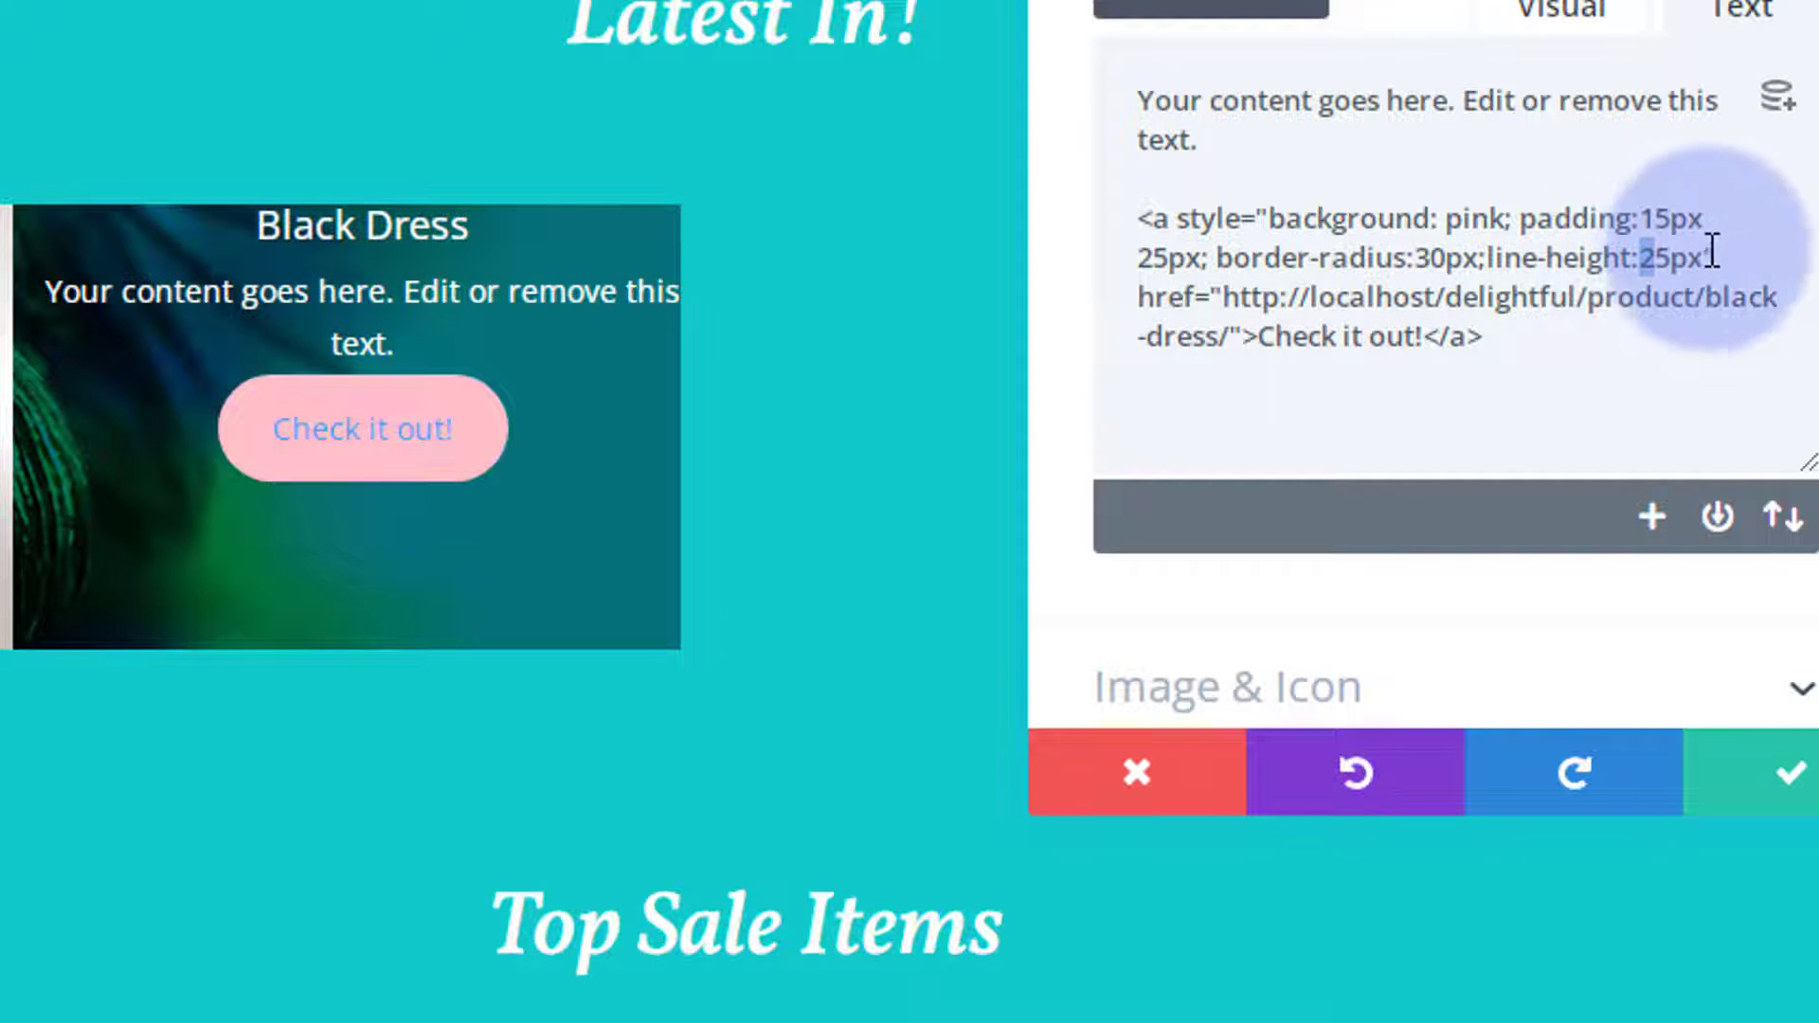
{"action": "type", "text": "3"}
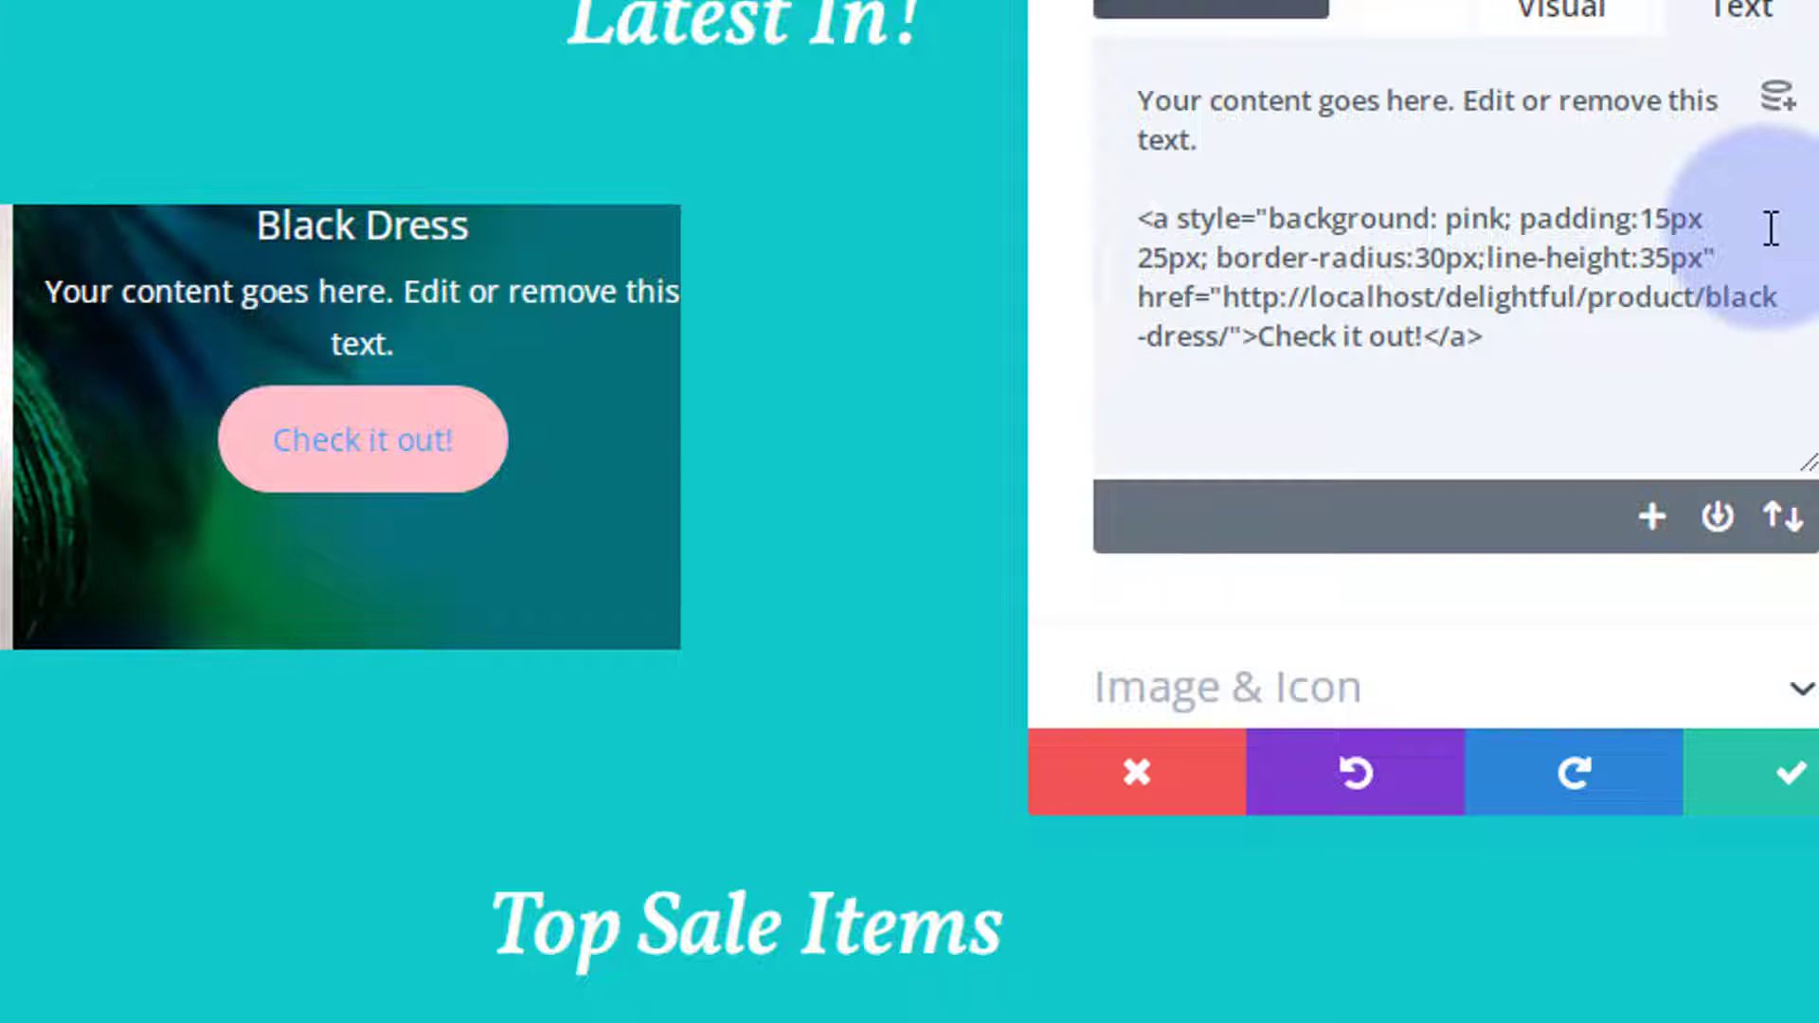
Make the "Check it out!" link text white by adding color:#fff; to its inline style
{"action": "left_click", "coordinate": [1702, 265]}
{"action": "type", "text": "\""}
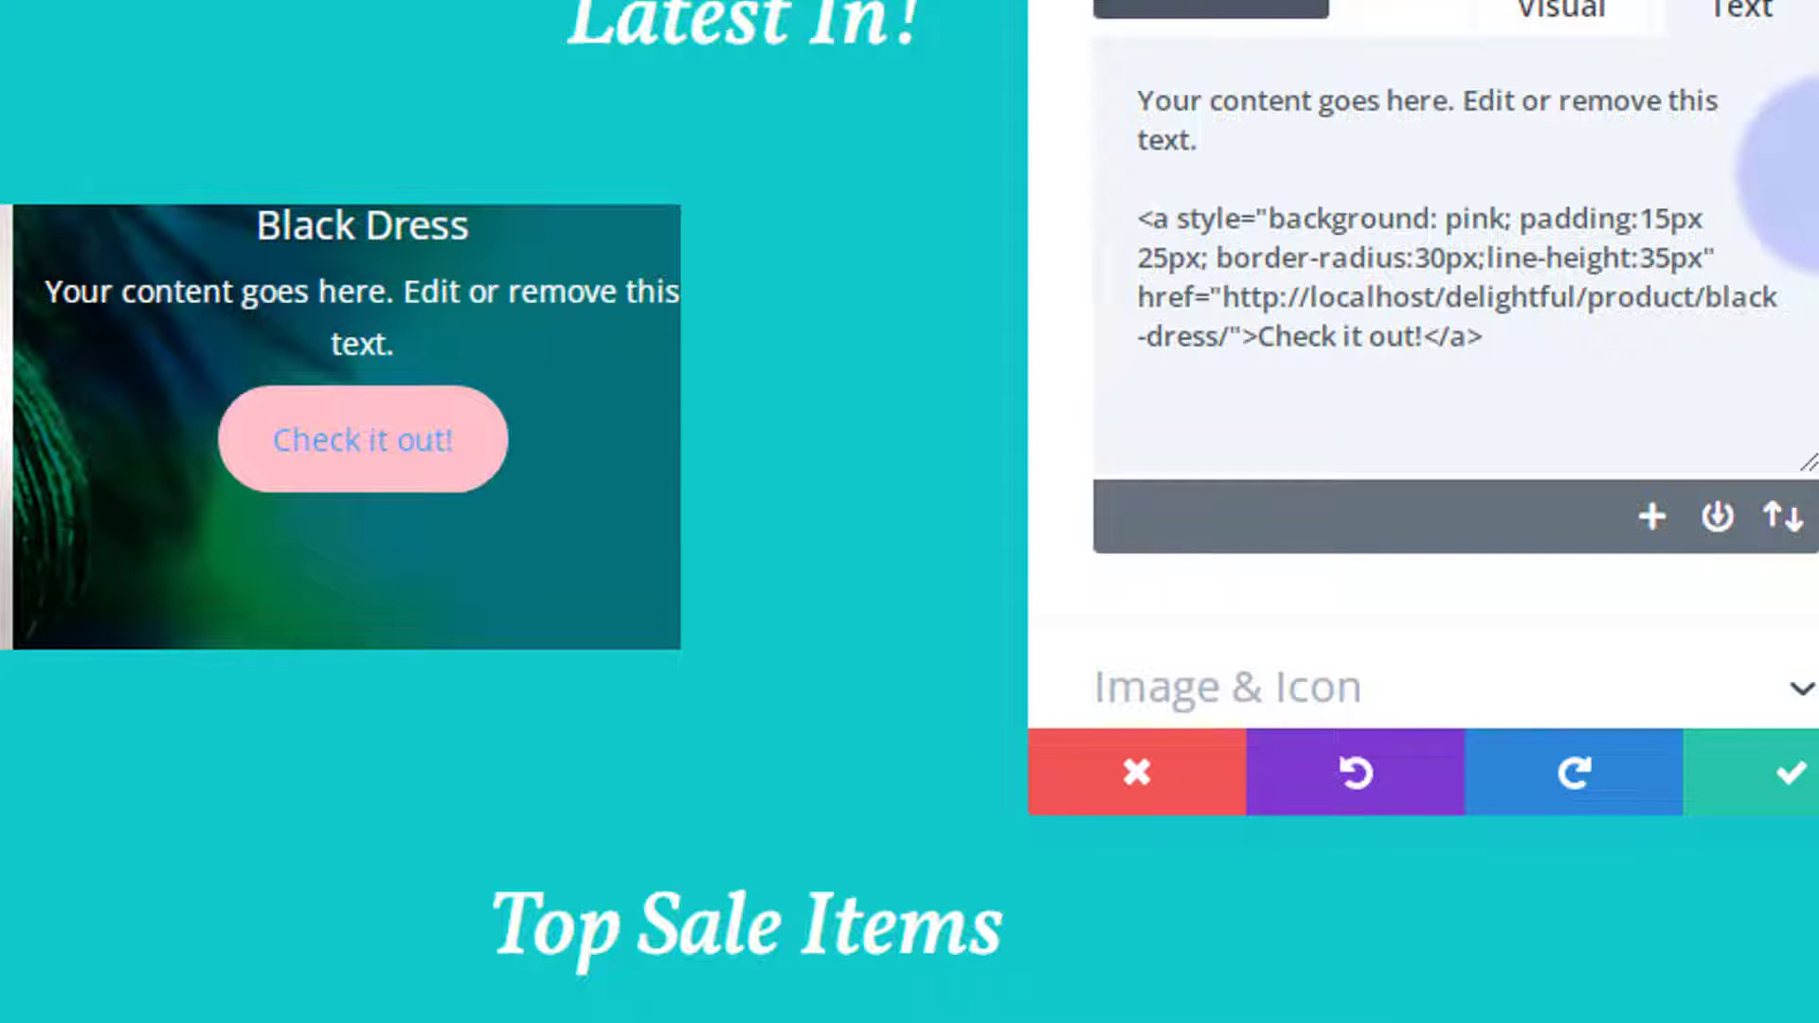
{"action": "type", "text": ";color:"}
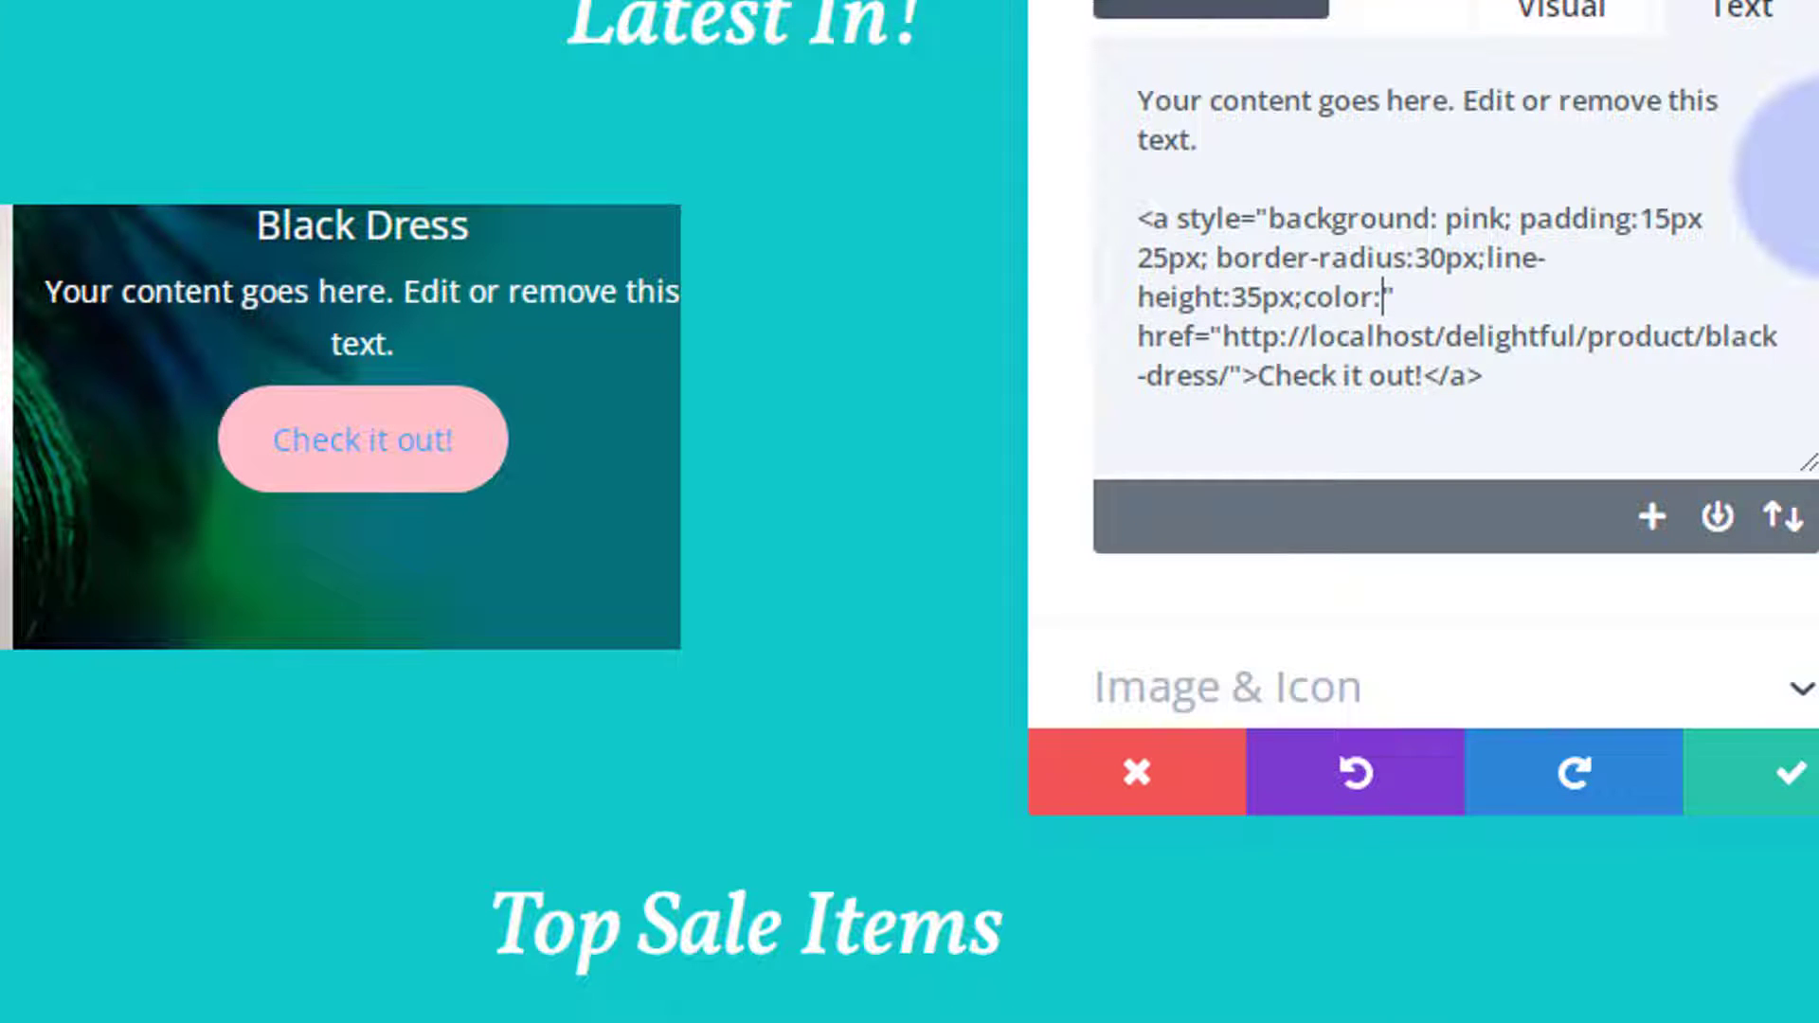
{"action": "type", "text": "#fff;"}
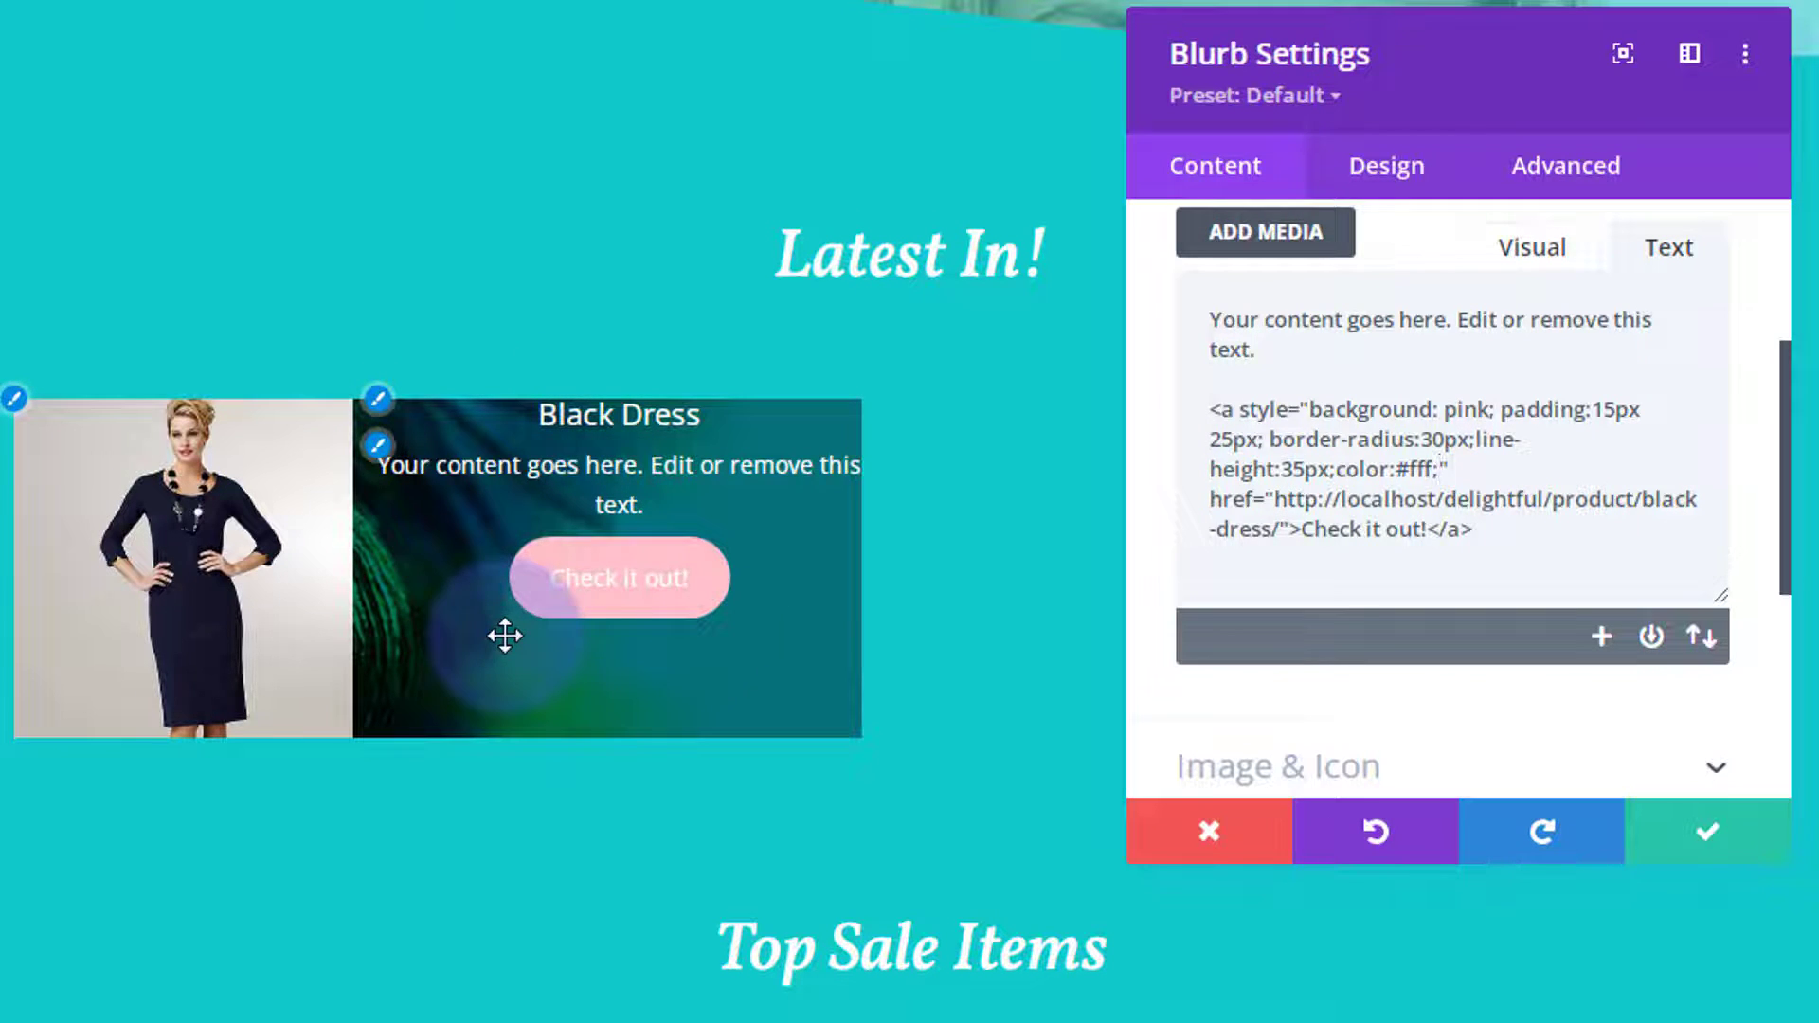
Try a top padding of 15px on the whole blurb and clear it again
{"action": "left_click", "coordinate": [1411, 176]}
{"action": "scroll", "coordinate": [1407, 488], "scroll_direction": "down", "scroll_amount": 4}
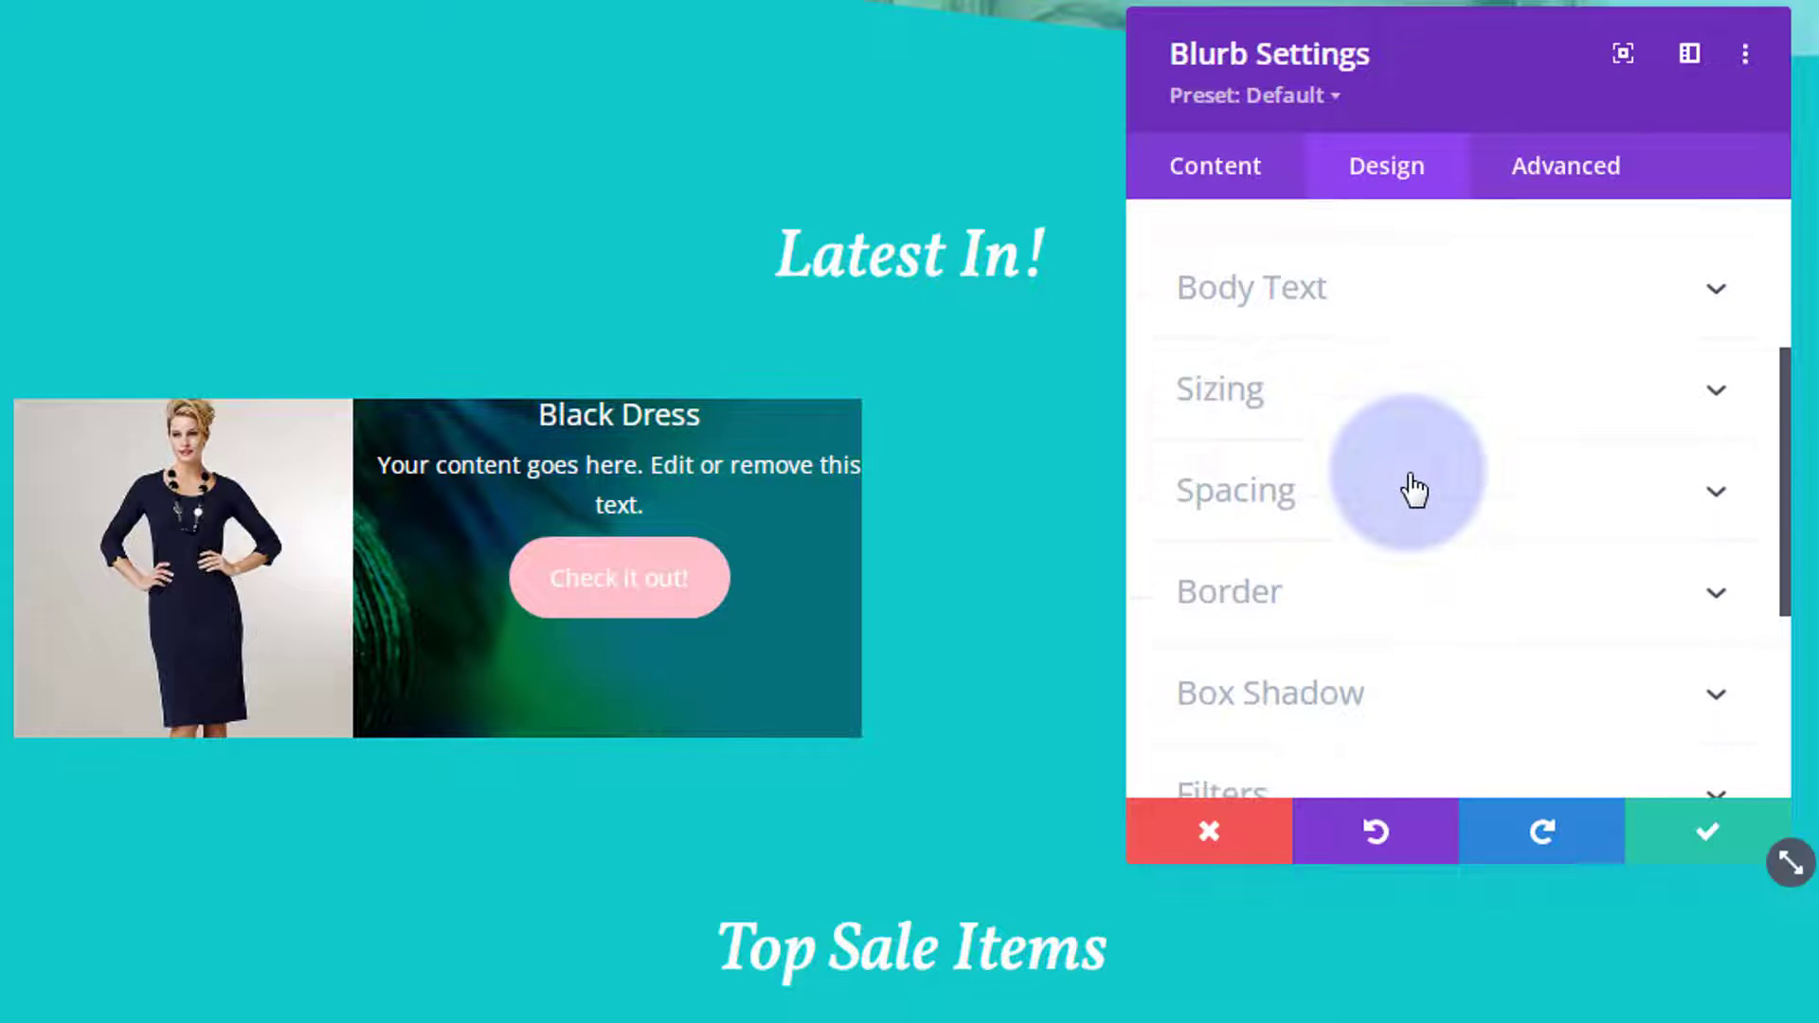
{"action": "left_click", "coordinate": [1412, 489]}
{"action": "scroll", "coordinate": [1409, 487], "scroll_direction": "down", "scroll_amount": 2}
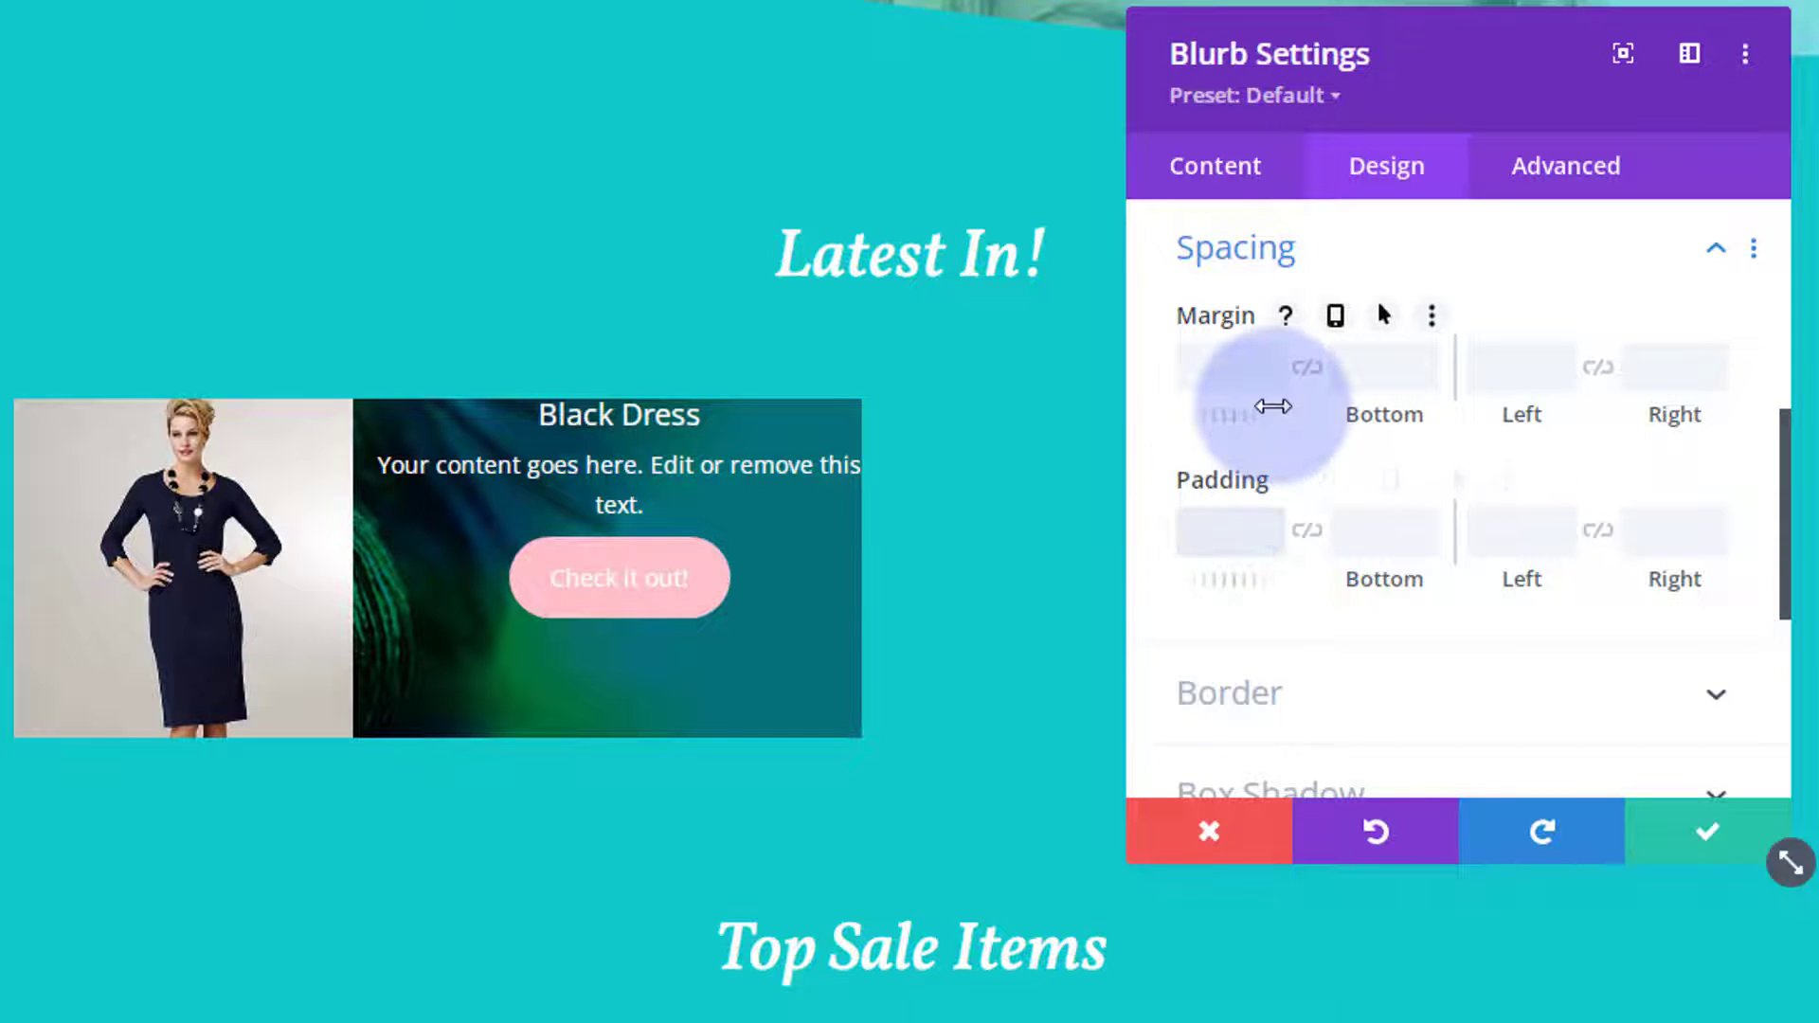
{"action": "type", "text": "15"}
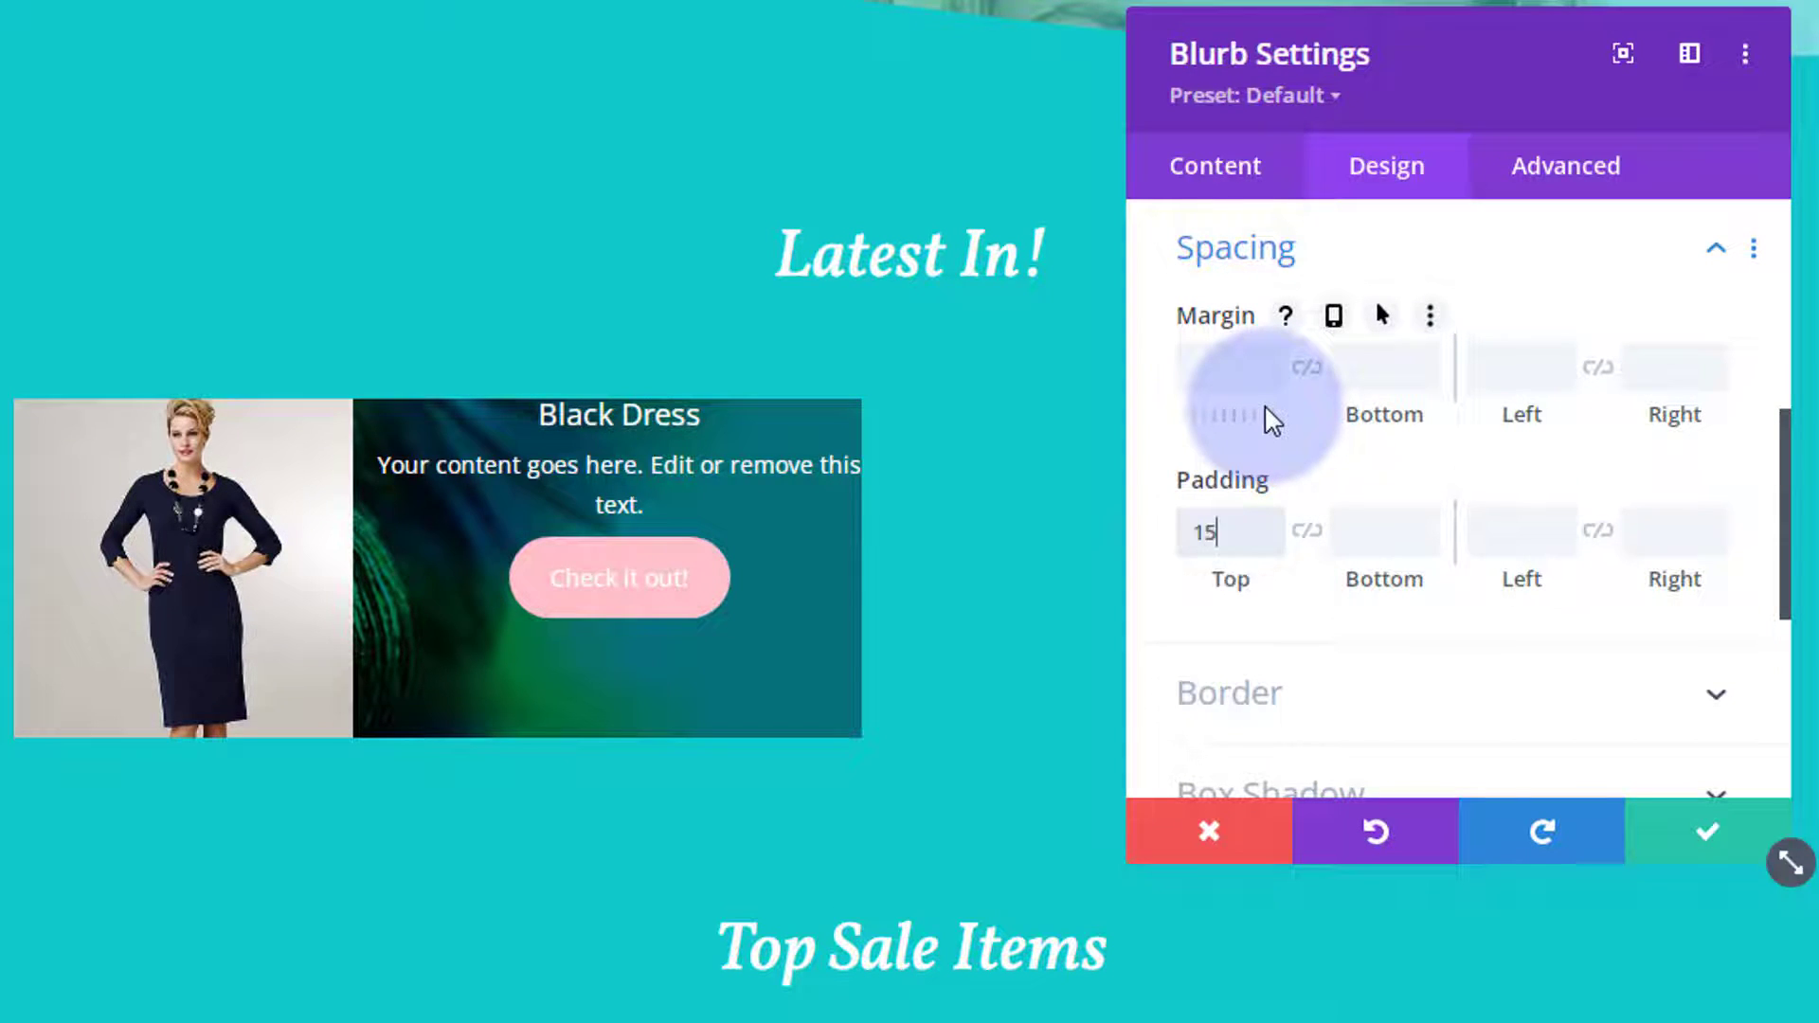
{"action": "type", "text": "px"}
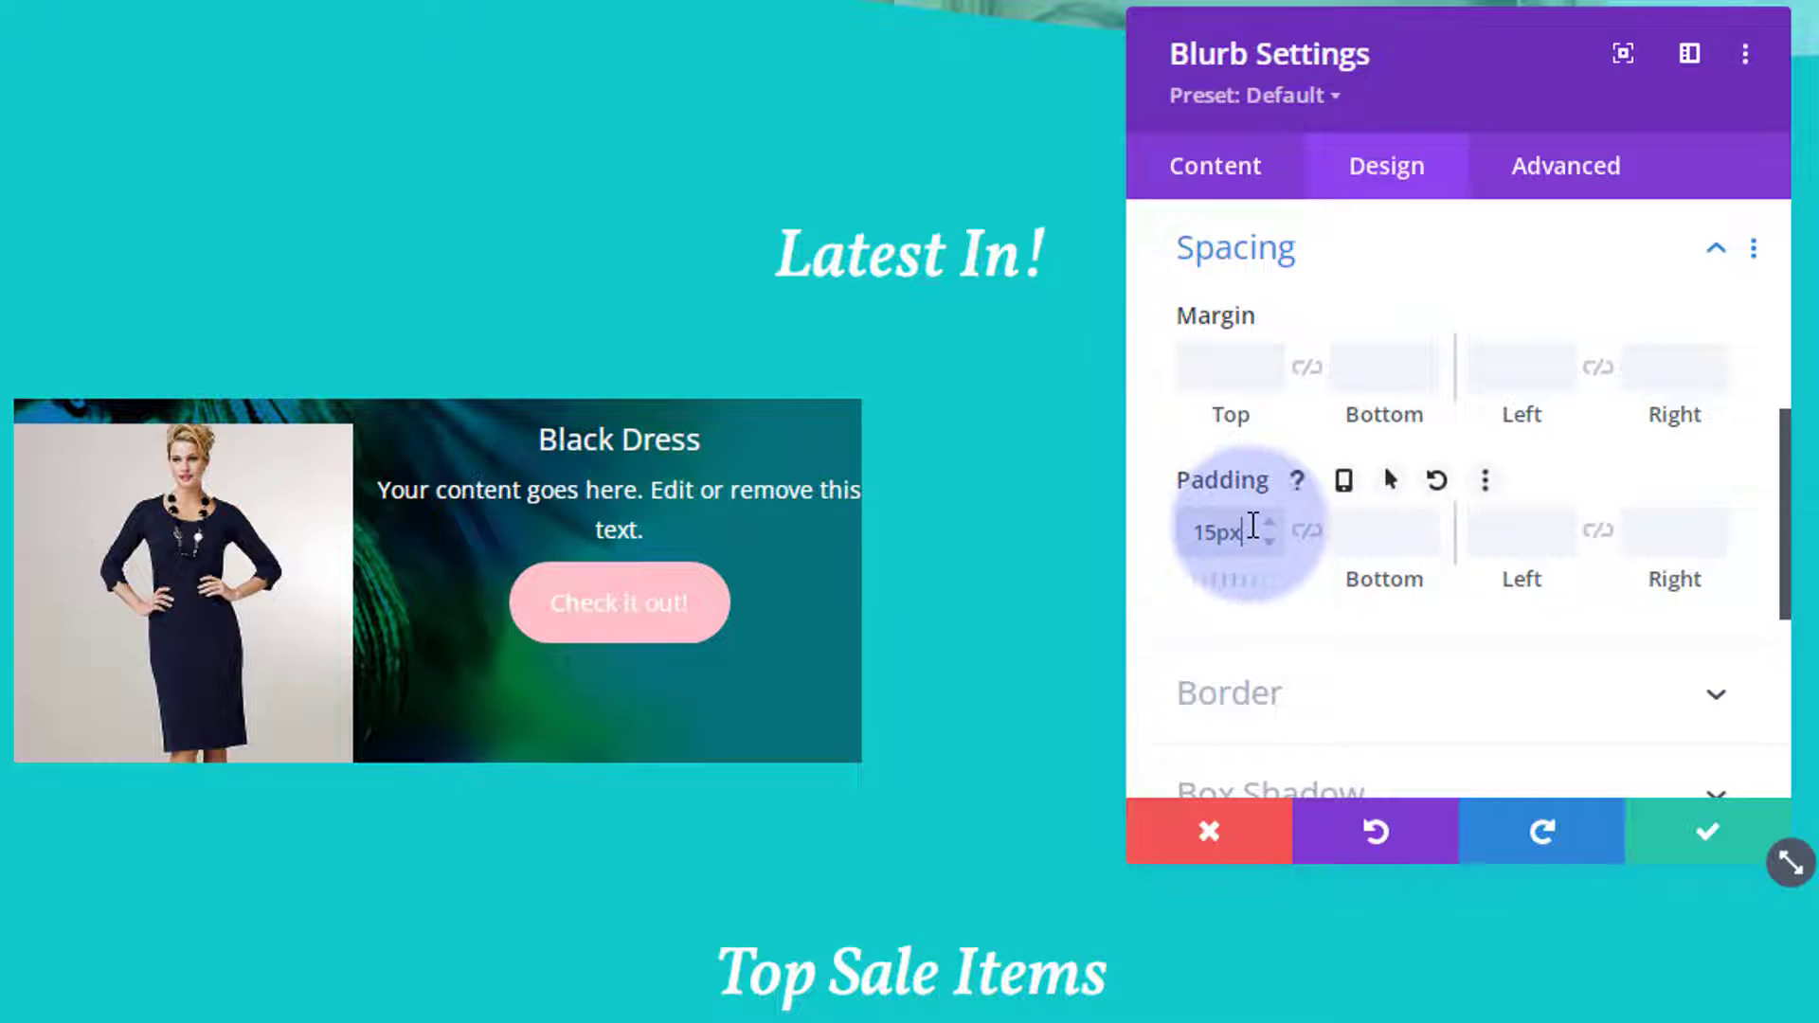
{"action": "left_click_drag", "start_coordinate": [1252, 525], "coordinate": [1153, 531]}
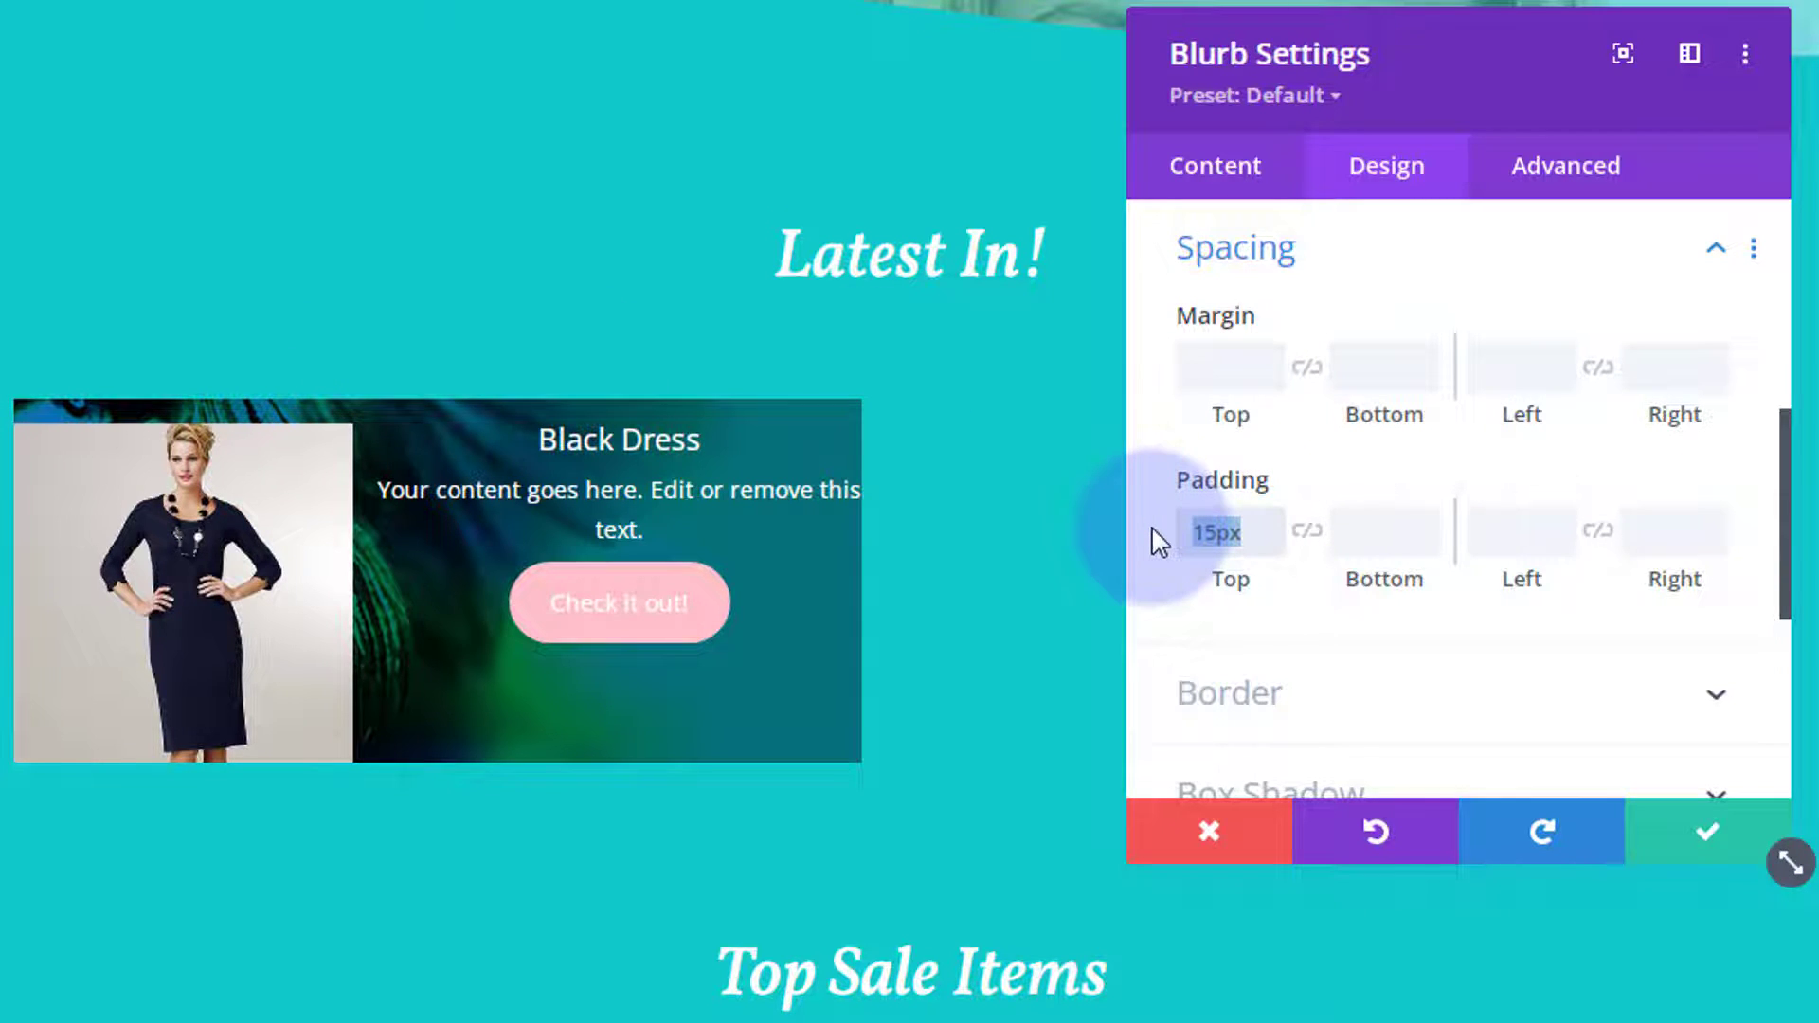
{"action": "key", "text": "BackSpace"}
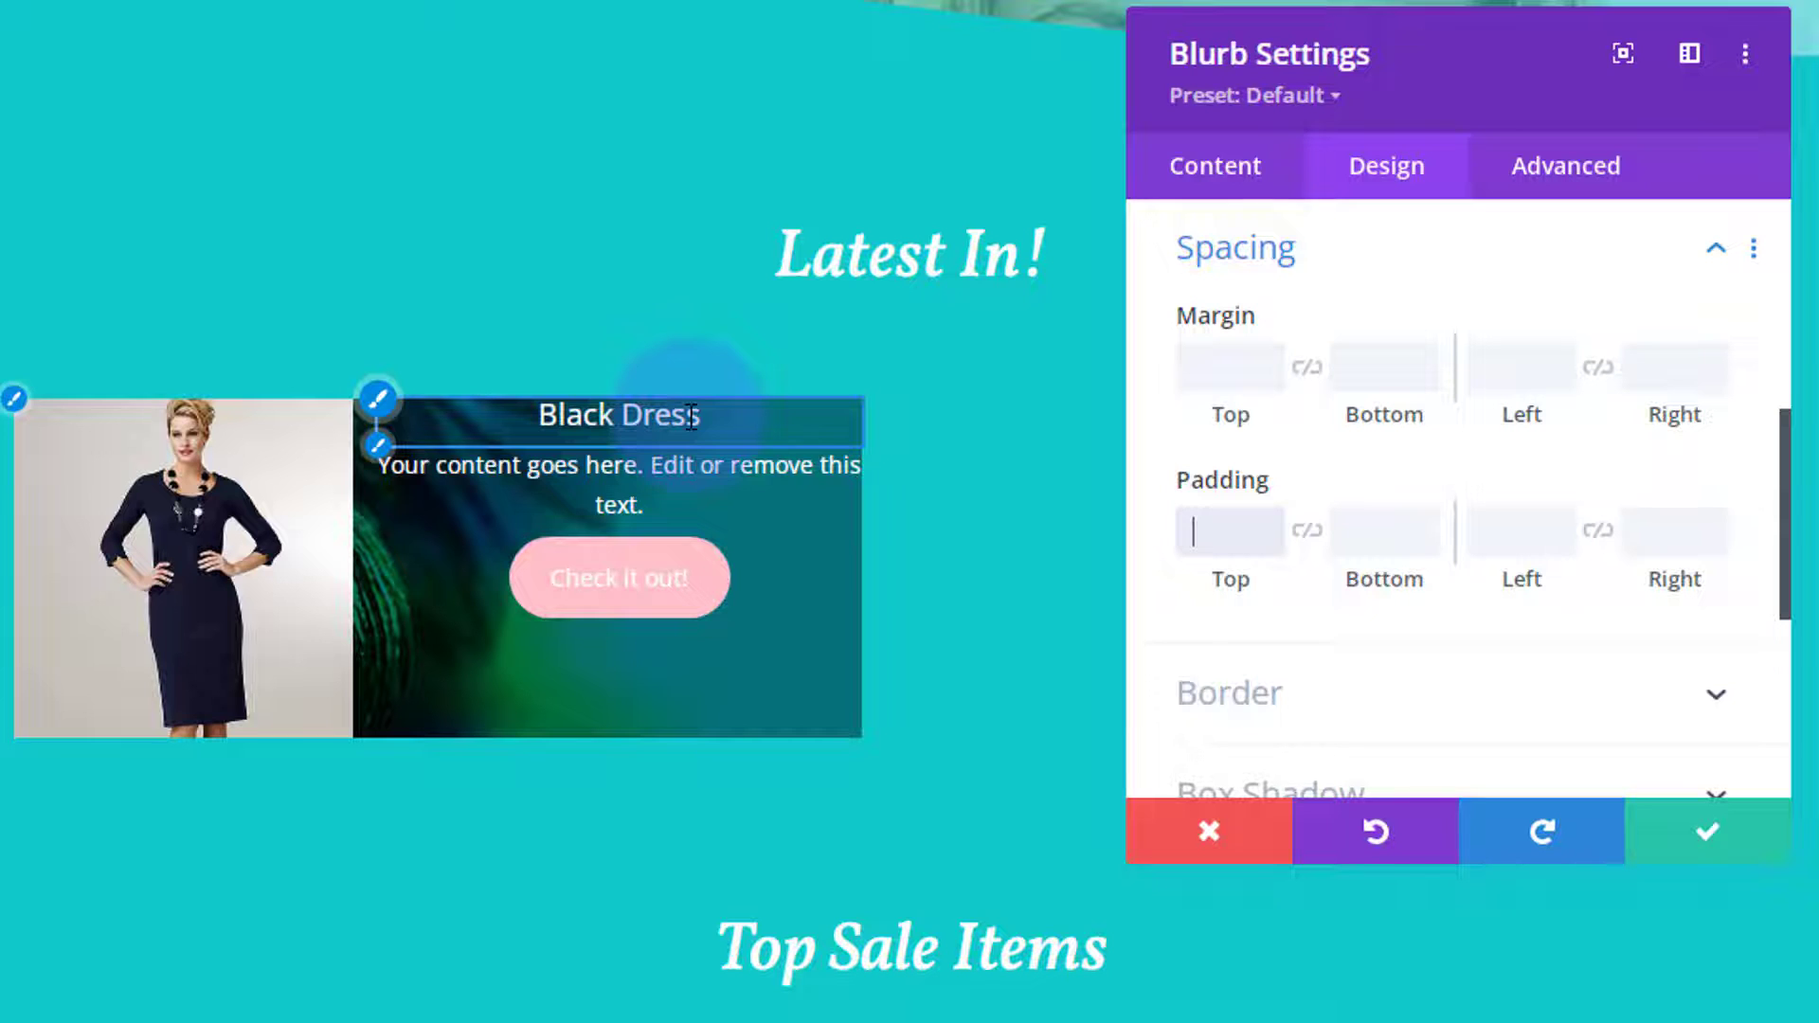
Add padding-top:30px; to the blurb's custom CSS for the Blurb Title element
{"action": "left_click", "coordinate": [1582, 171]}
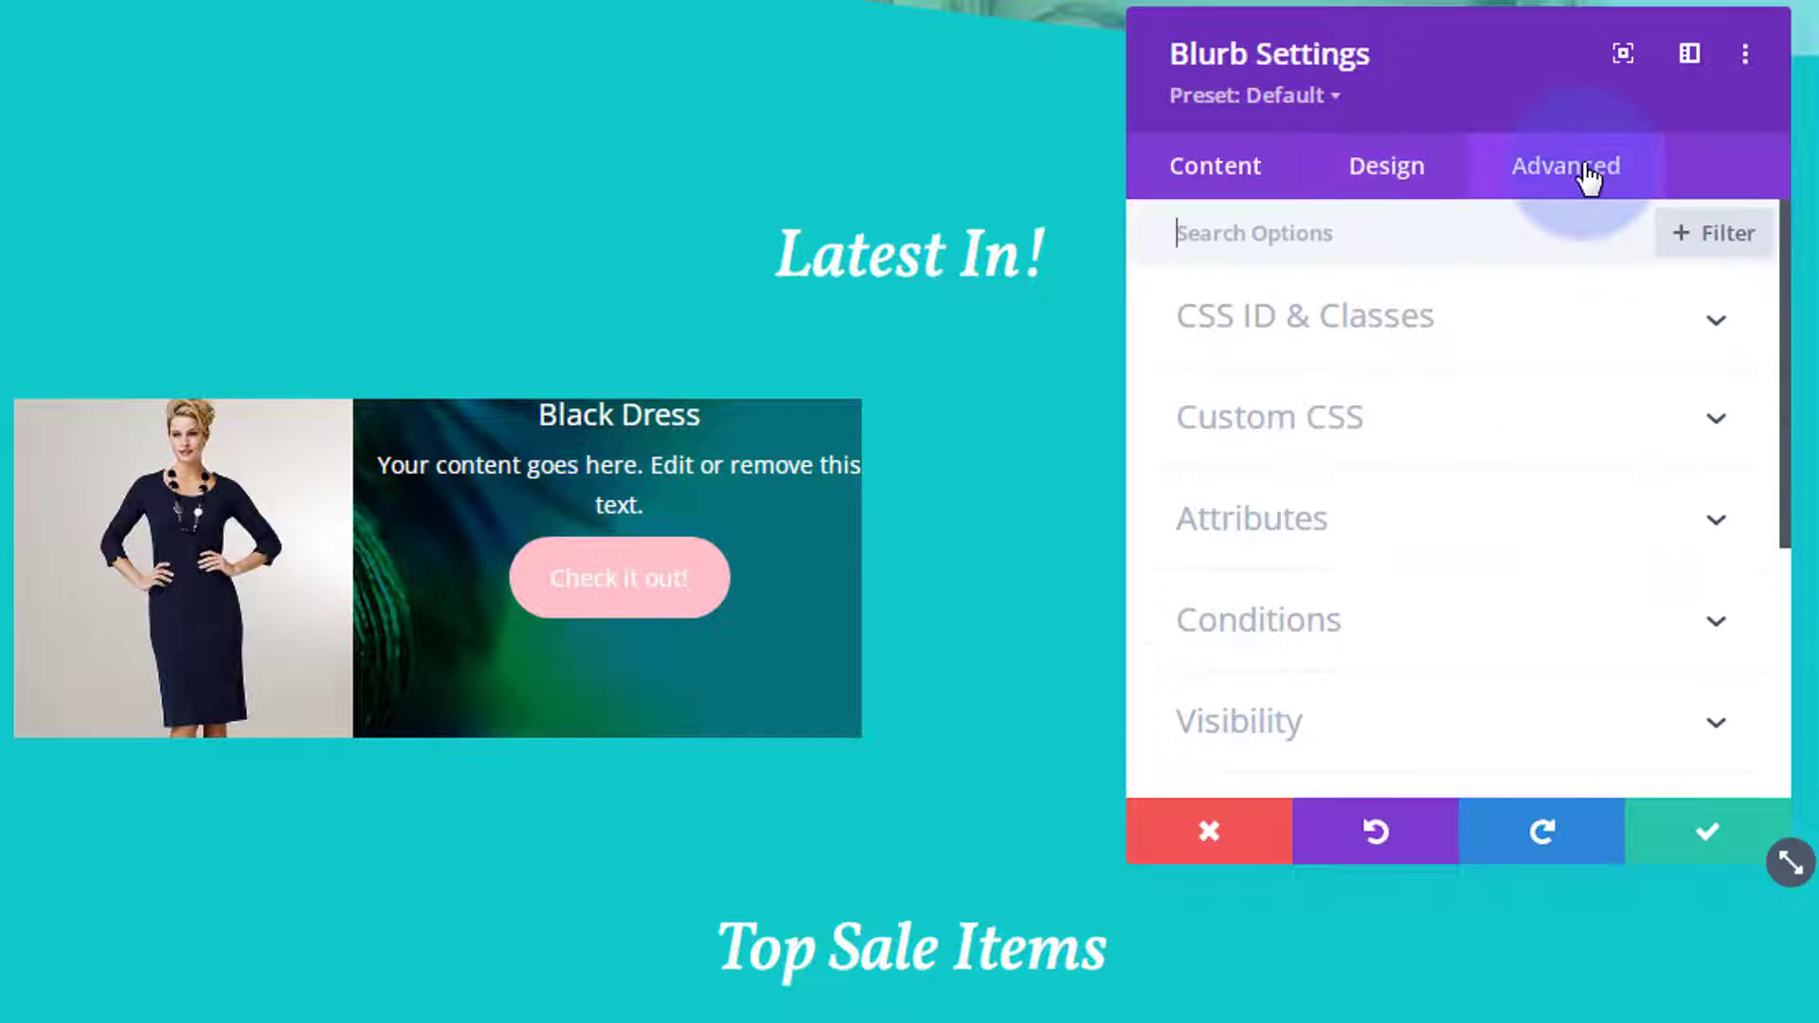
{"action": "left_click", "coordinate": [1550, 426]}
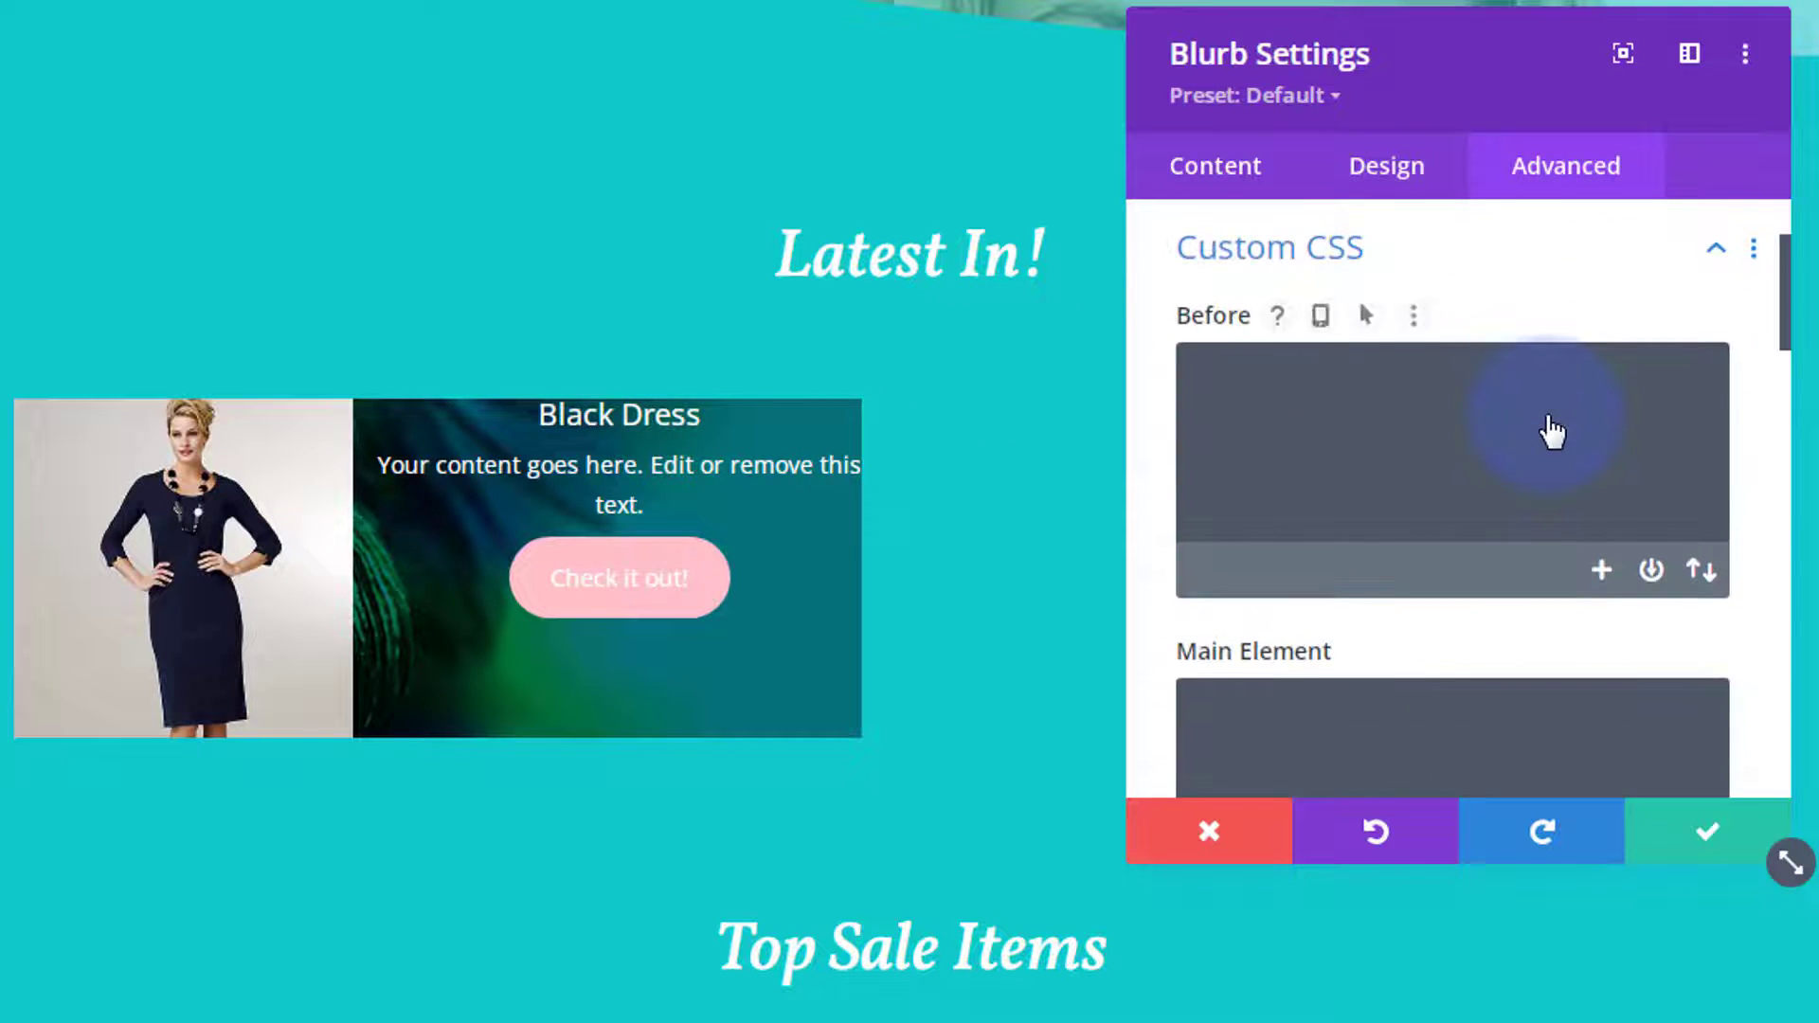
{"action": "scroll", "coordinate": [1548, 417], "scroll_direction": "down", "scroll_amount": 3}
{"action": "scroll", "coordinate": [1547, 414], "scroll_direction": "down", "scroll_amount": 6}
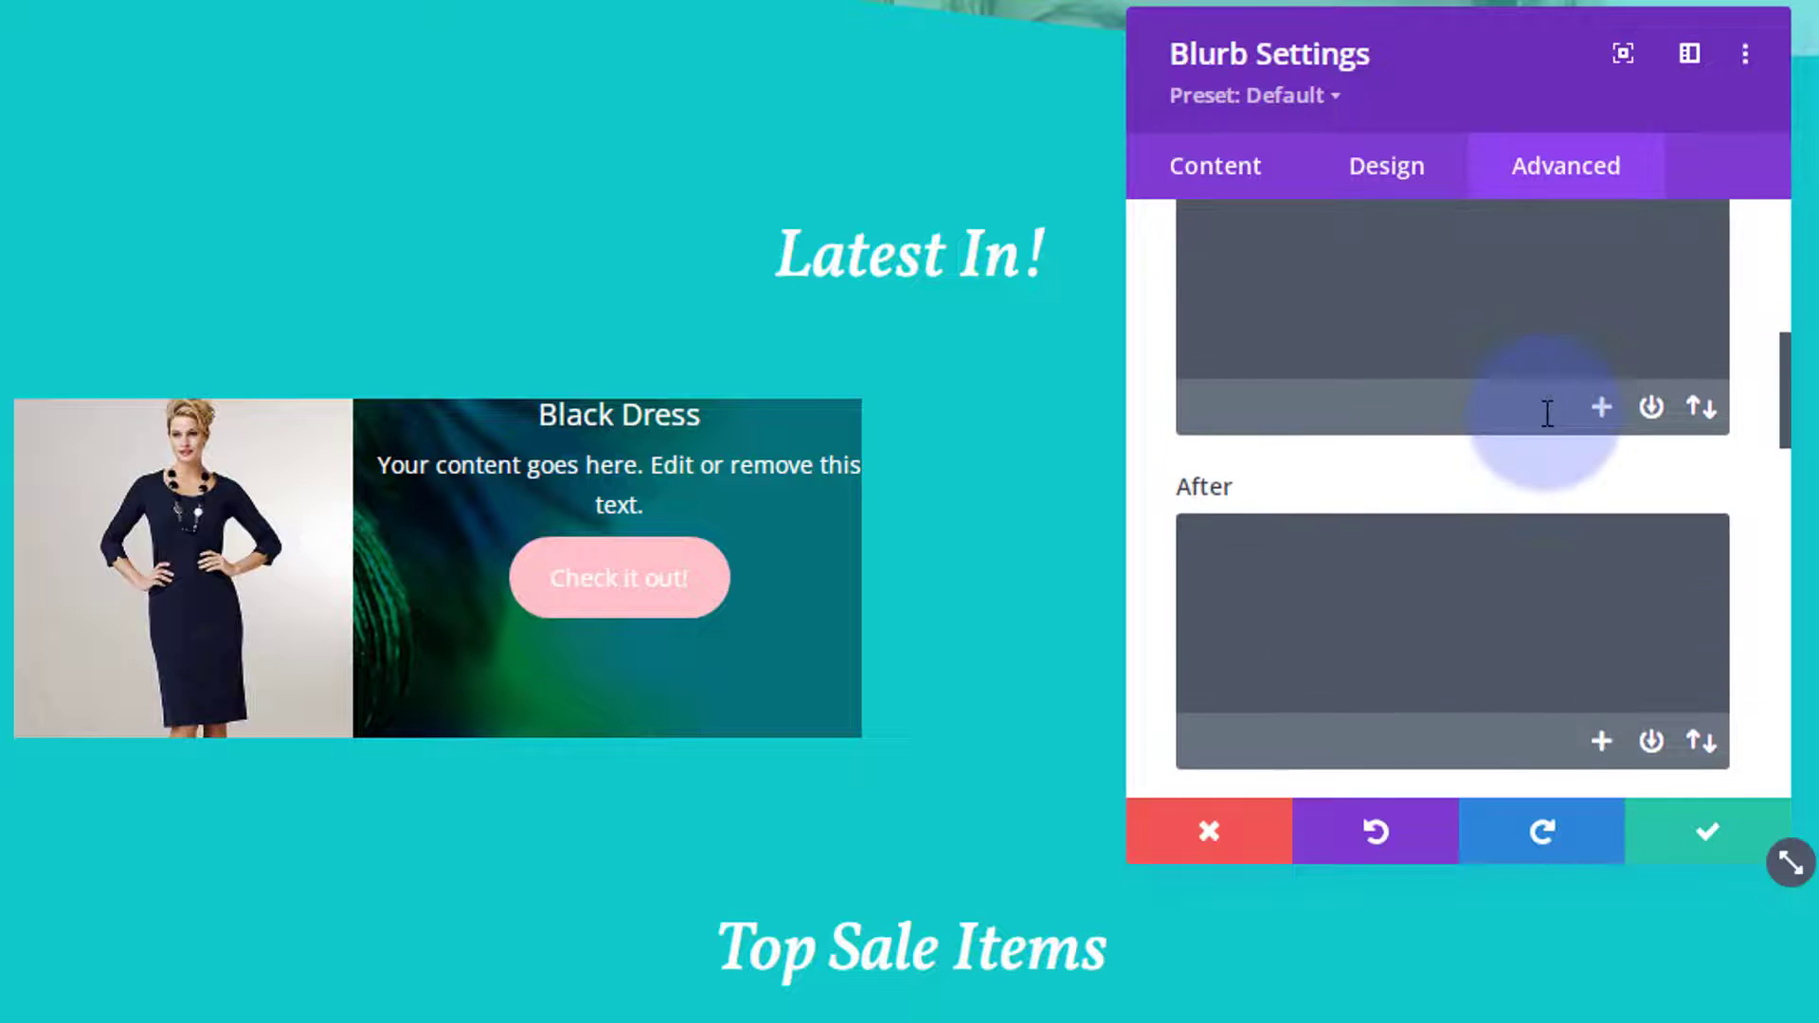
{"action": "scroll", "coordinate": [1549, 421], "scroll_direction": "down", "scroll_amount": 4}
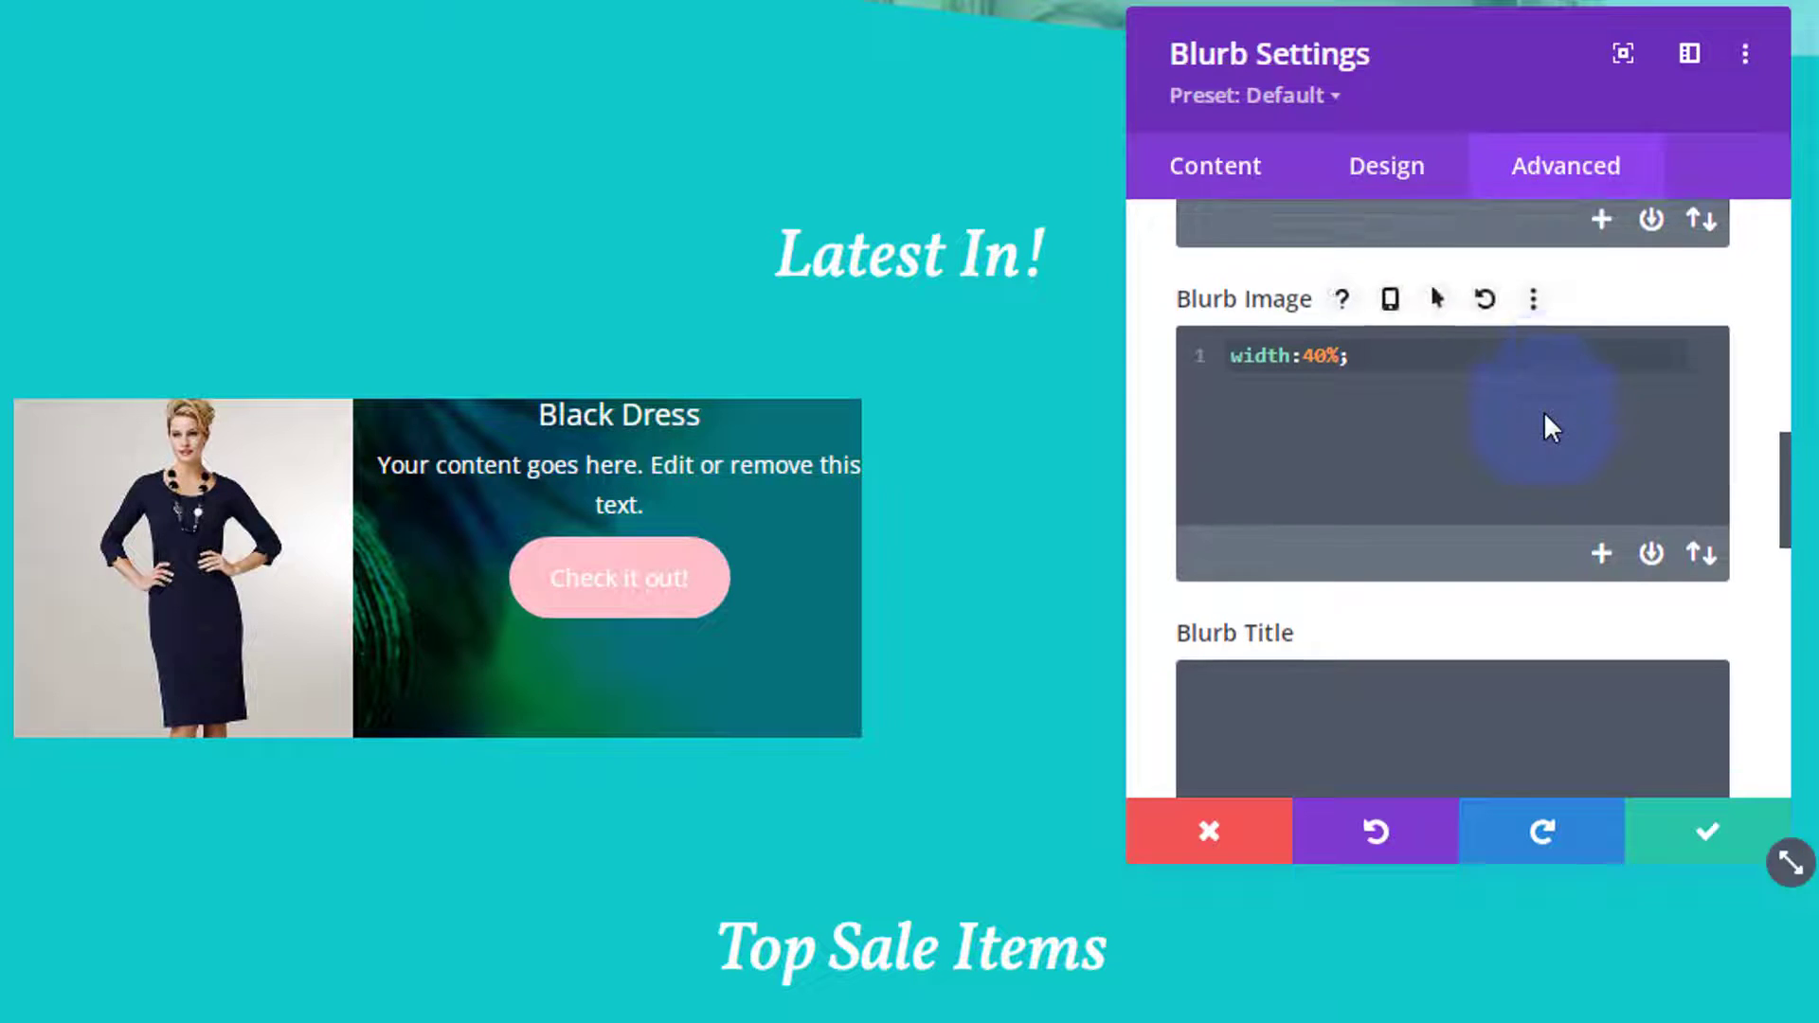
{"action": "left_click", "coordinate": [1208, 538]}
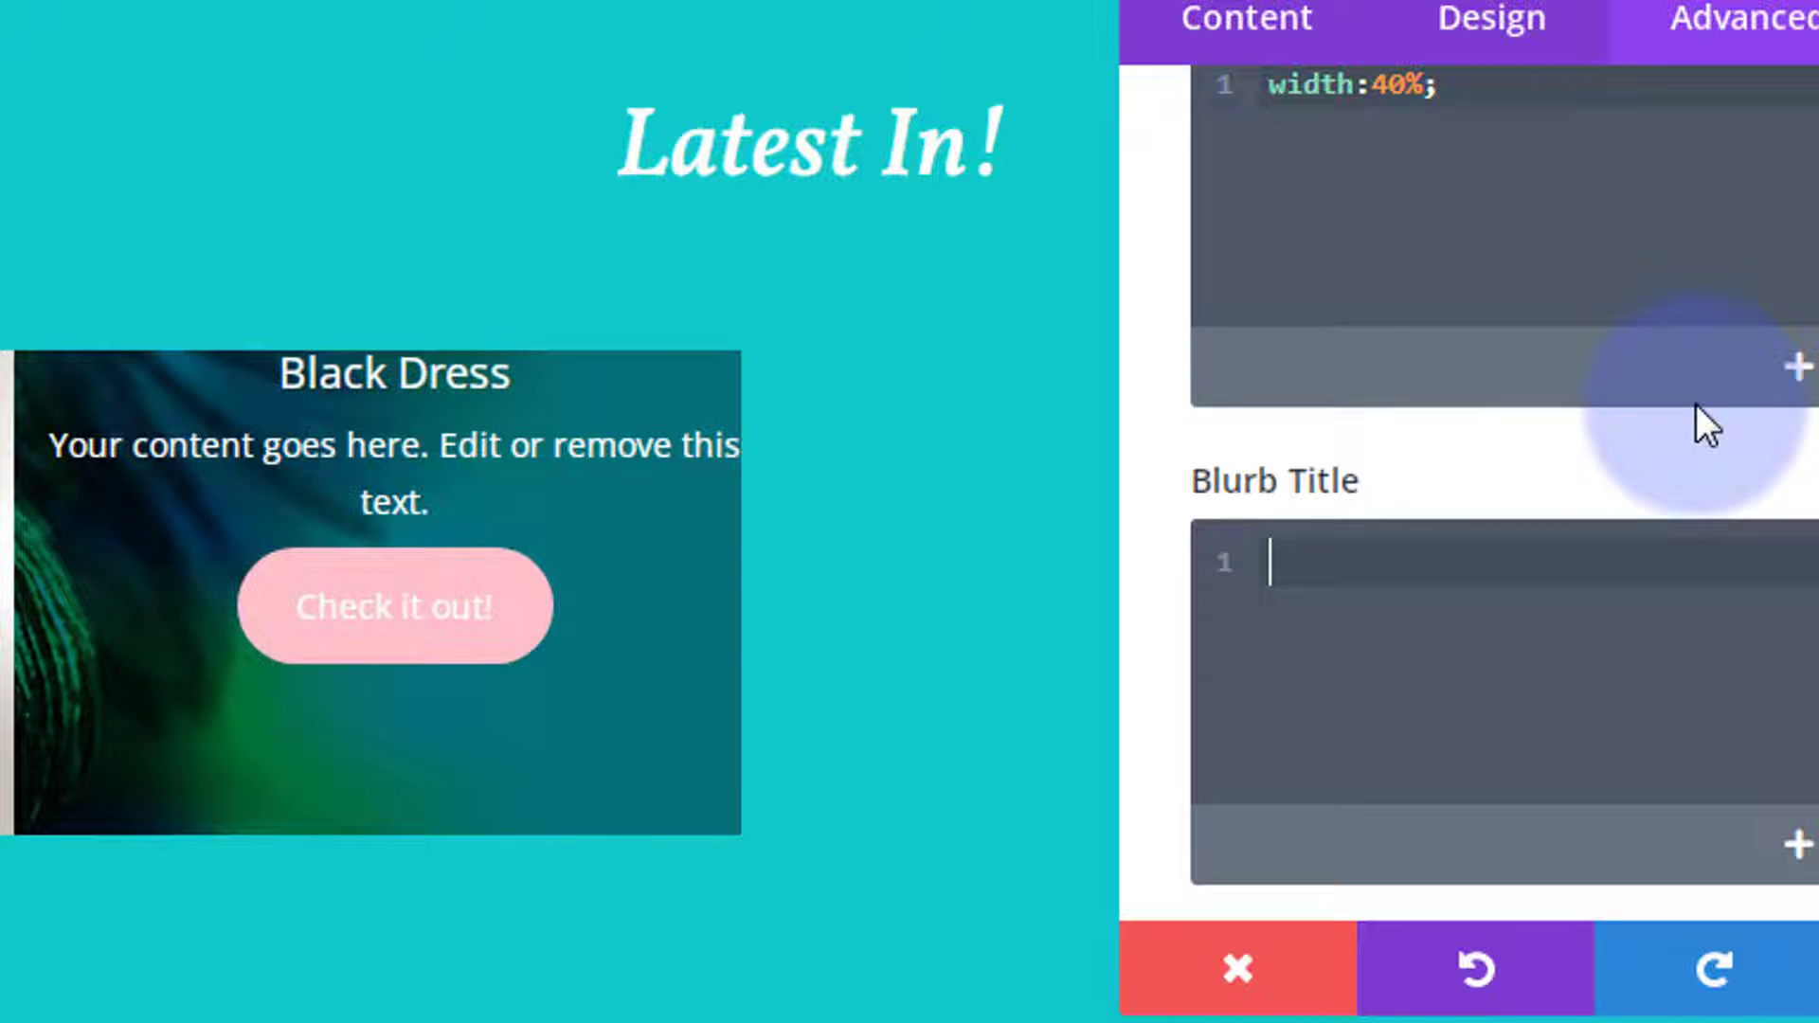
{"action": "type", "text": "padding"}
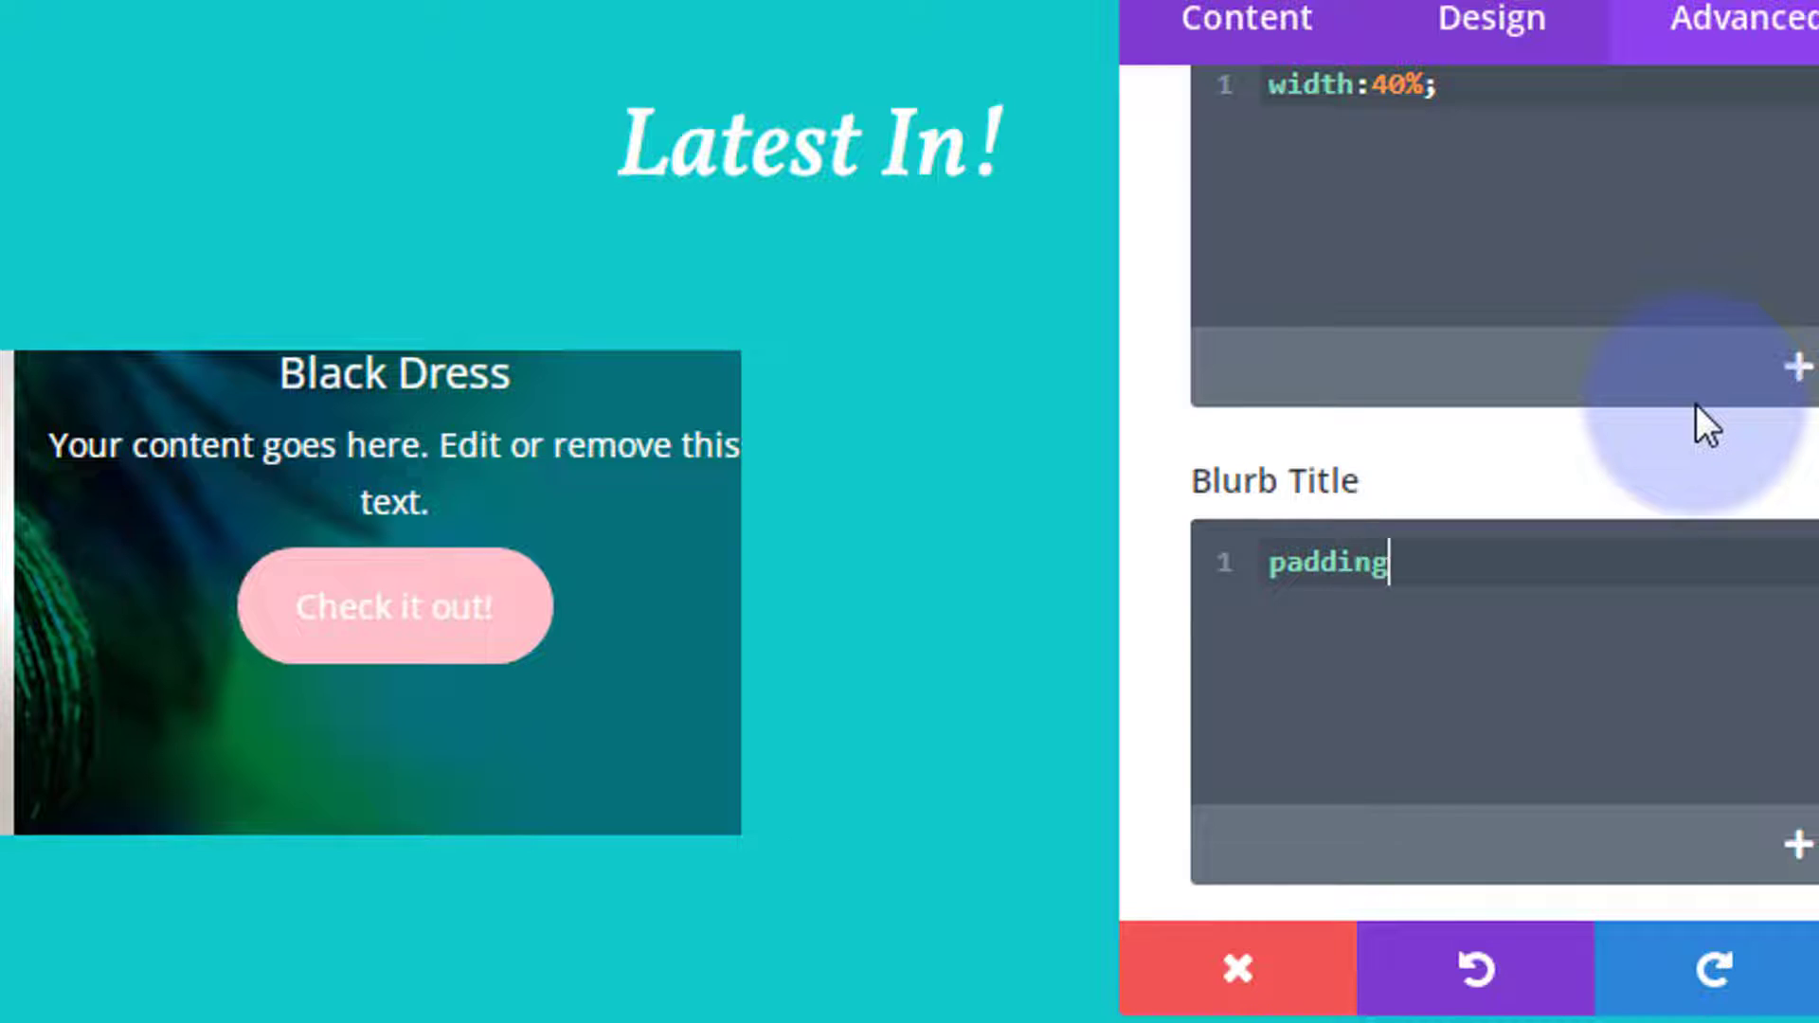
{"action": "type", "text": "-top:30px"}
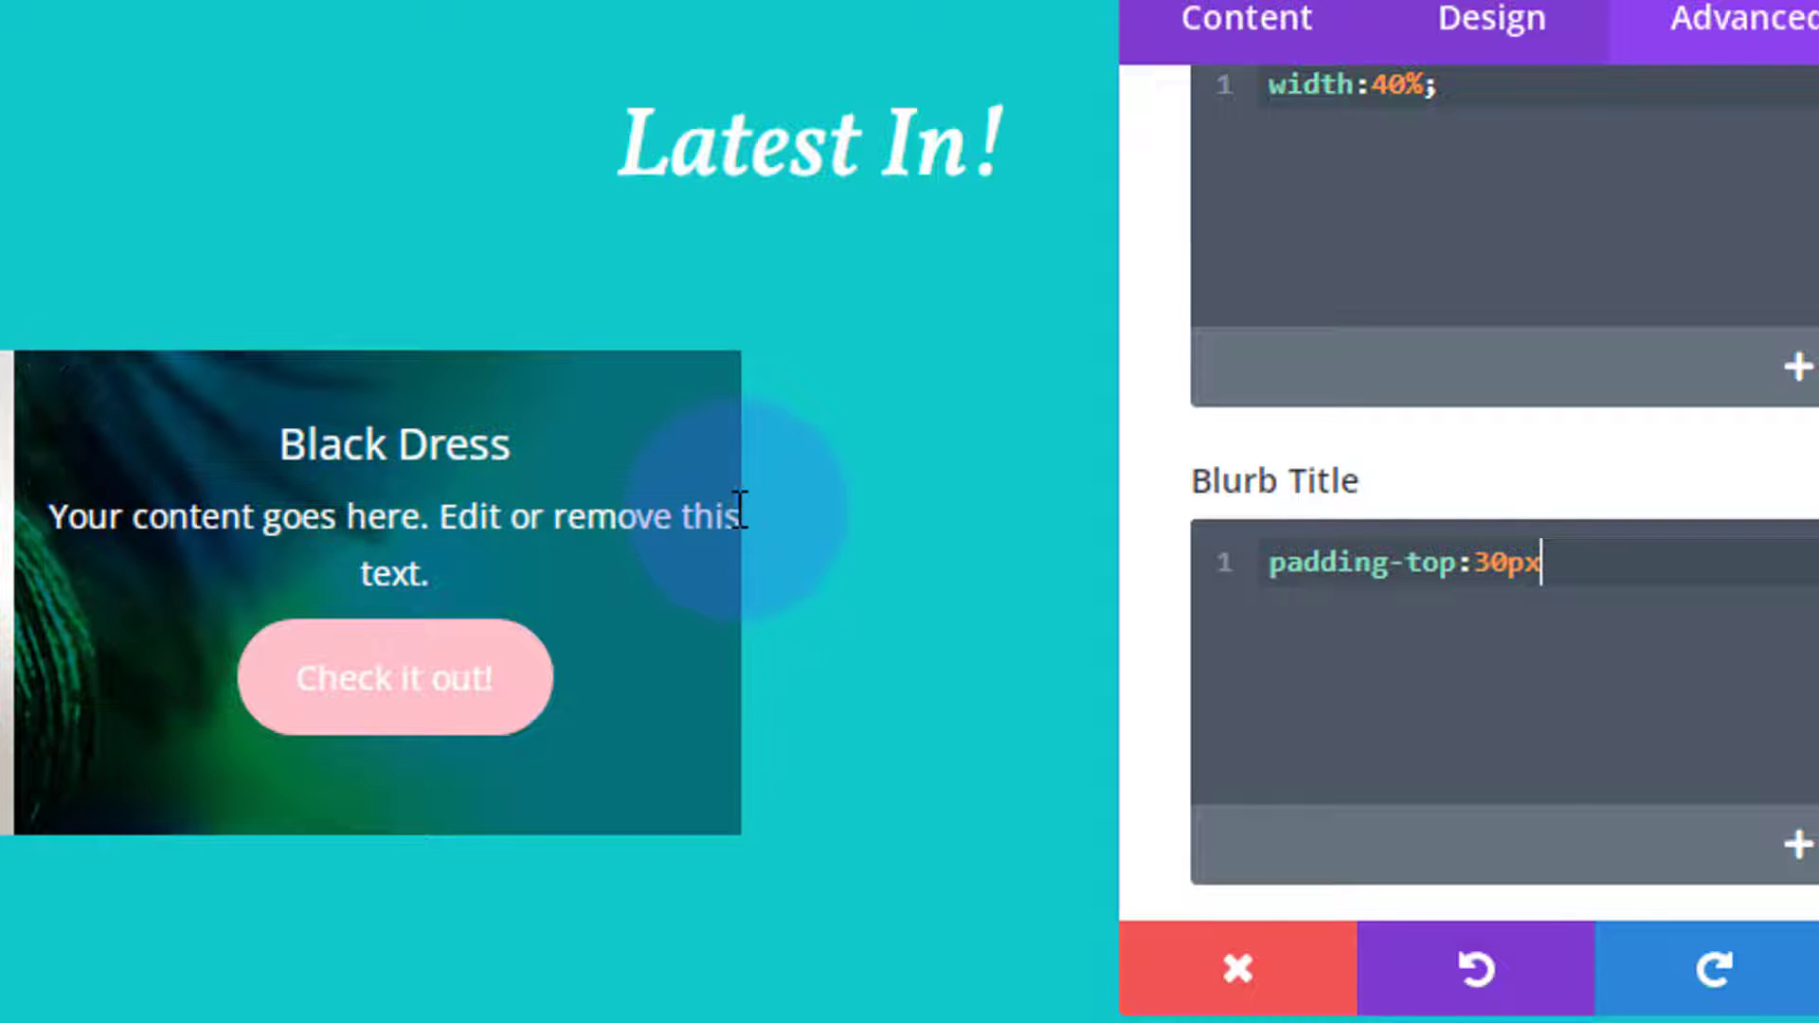
{"action": "type", "text": ";"}
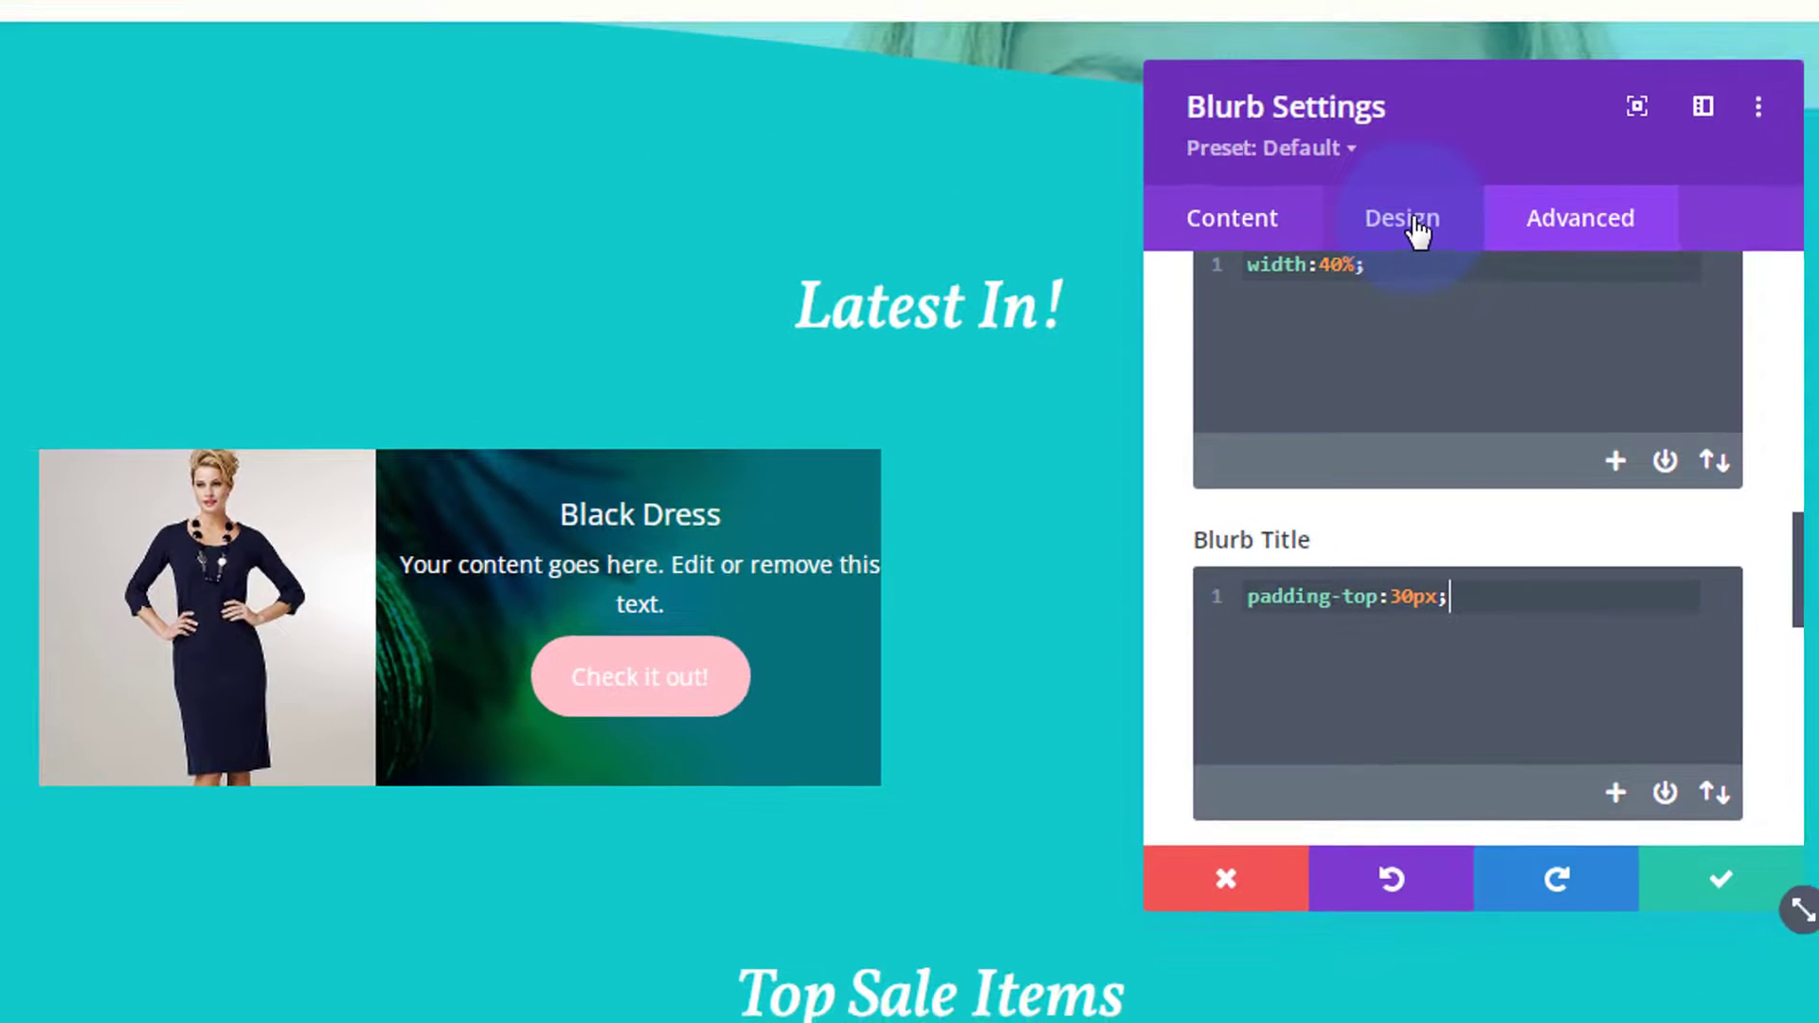
Set the blurb's right padding to 20px in its spacing settings
{"action": "left_click", "coordinate": [1418, 228]}
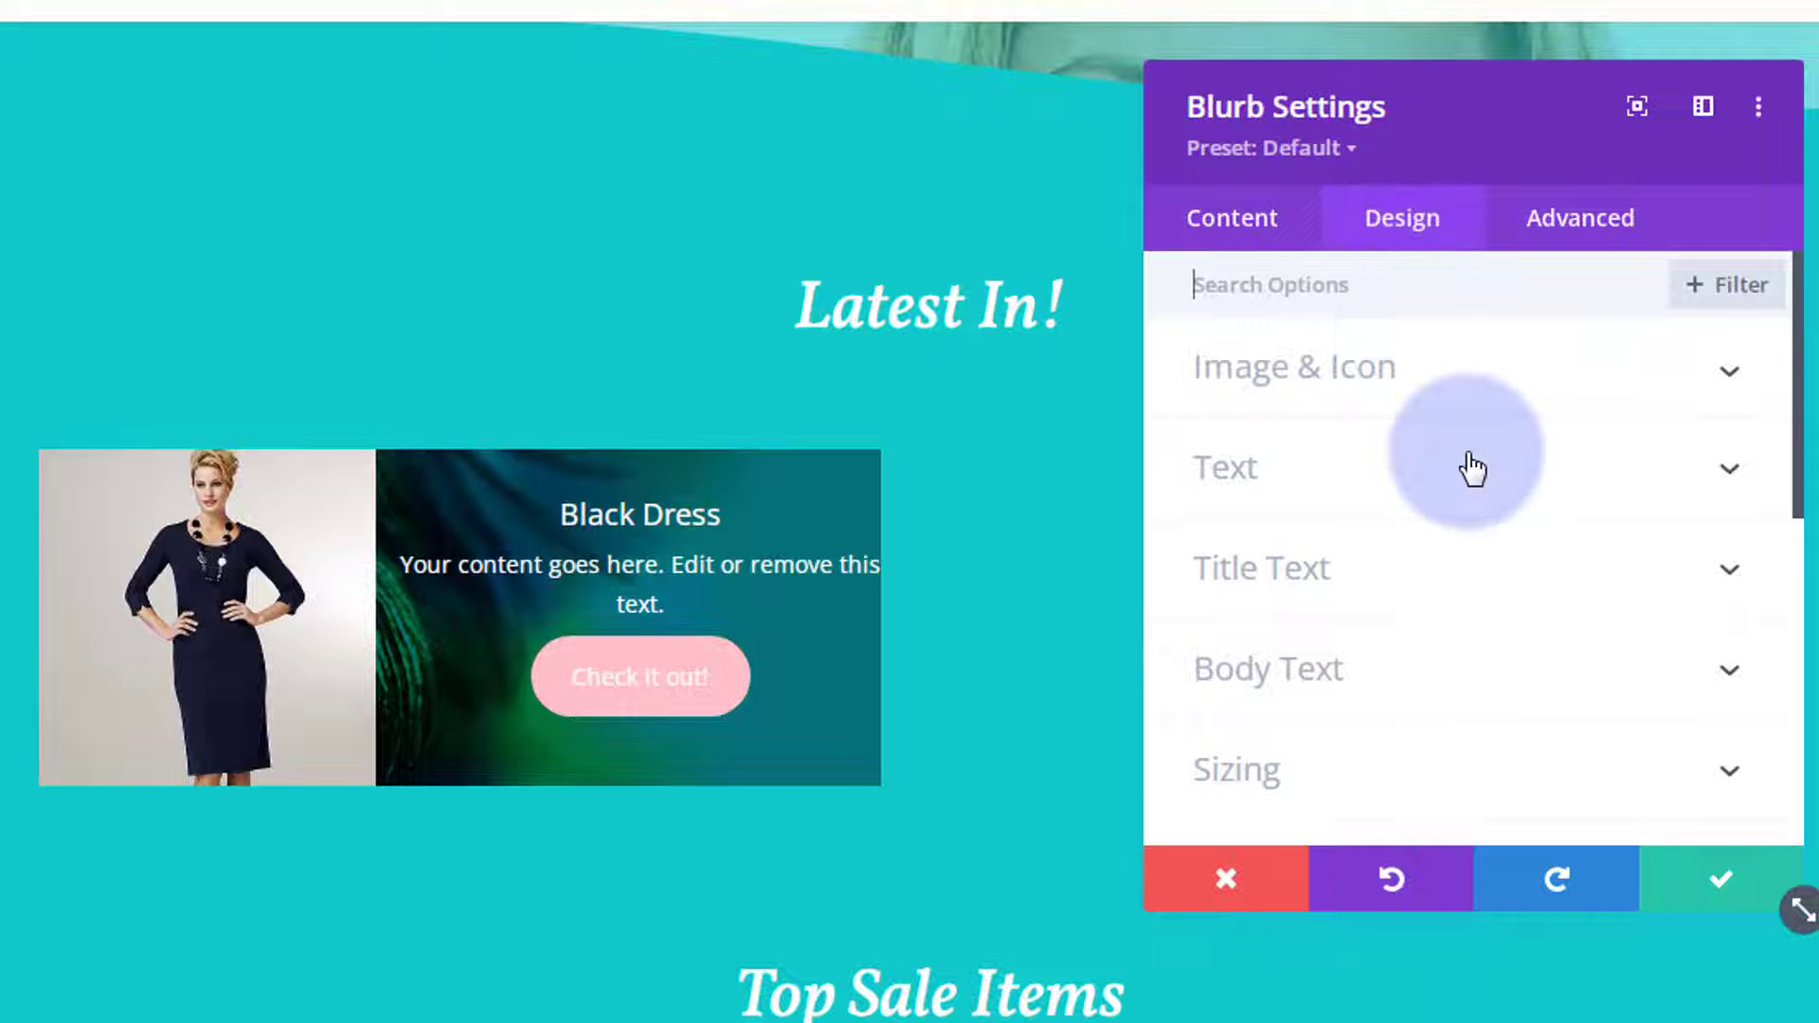
{"action": "scroll", "coordinate": [1471, 467], "scroll_direction": "down", "scroll_amount": 3}
{"action": "left_click", "coordinate": [1469, 548]}
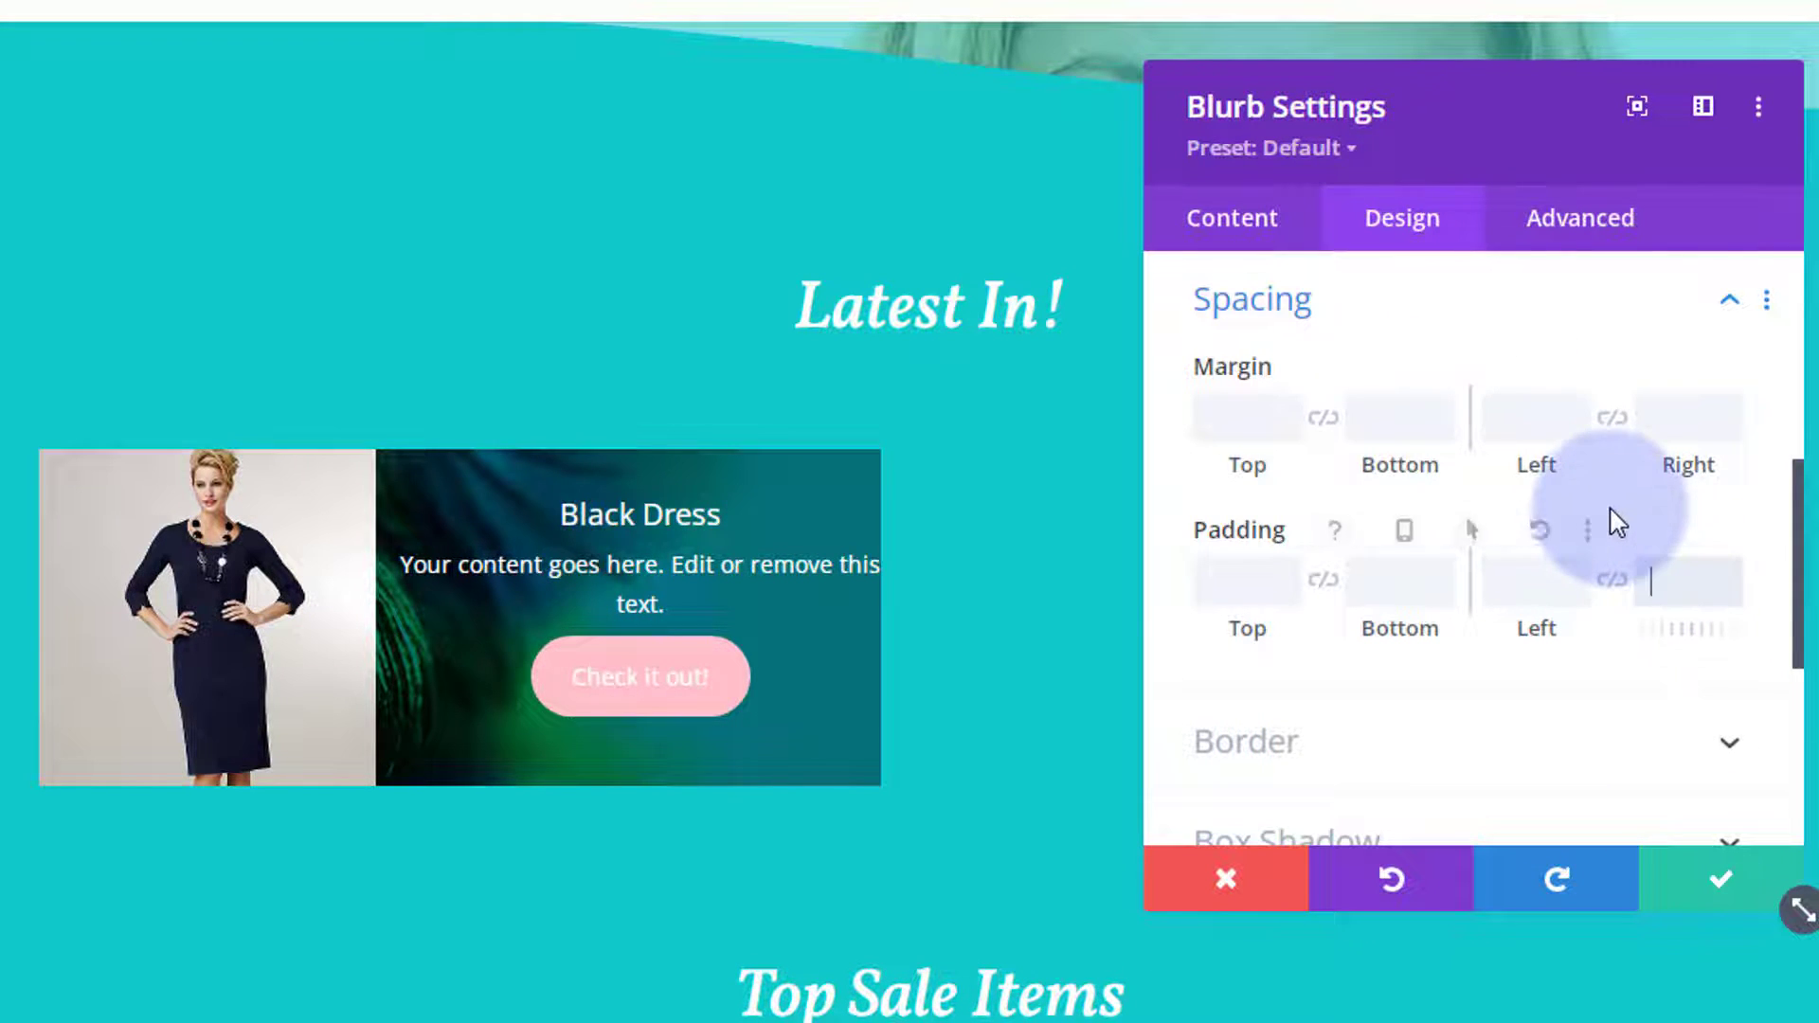
{"action": "type", "text": "20"}
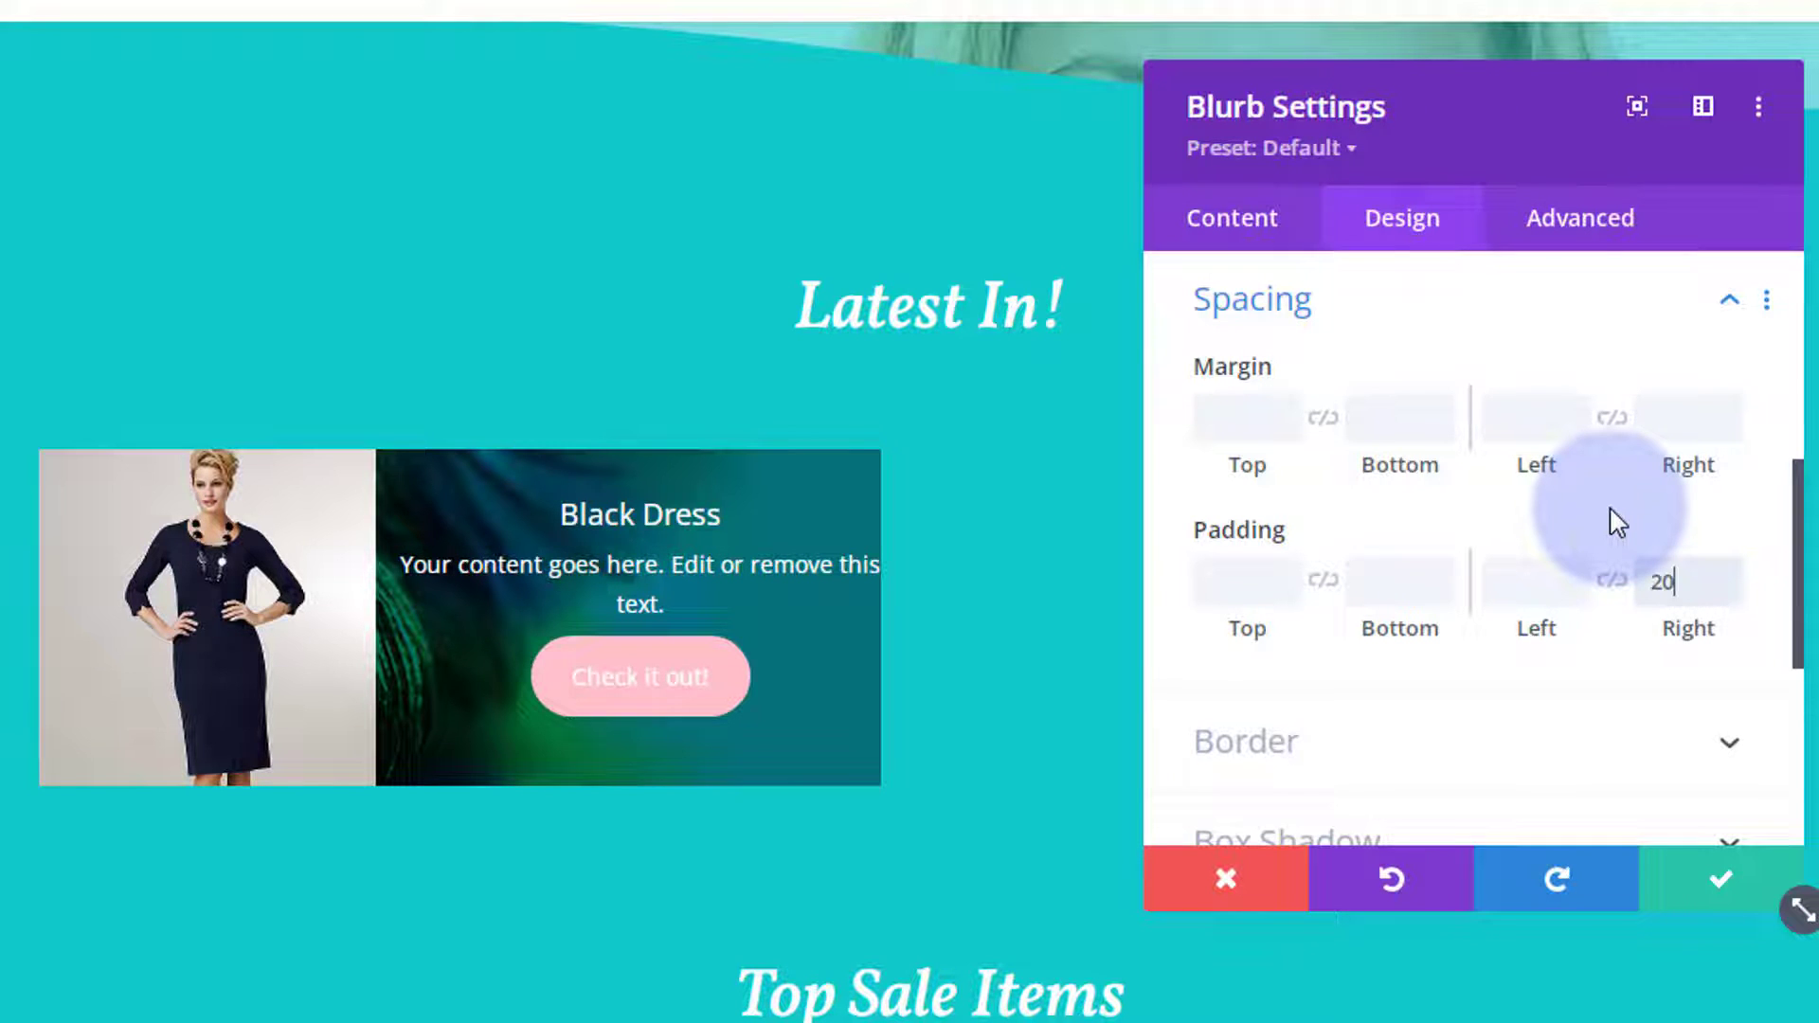
{"action": "type", "text": "px"}
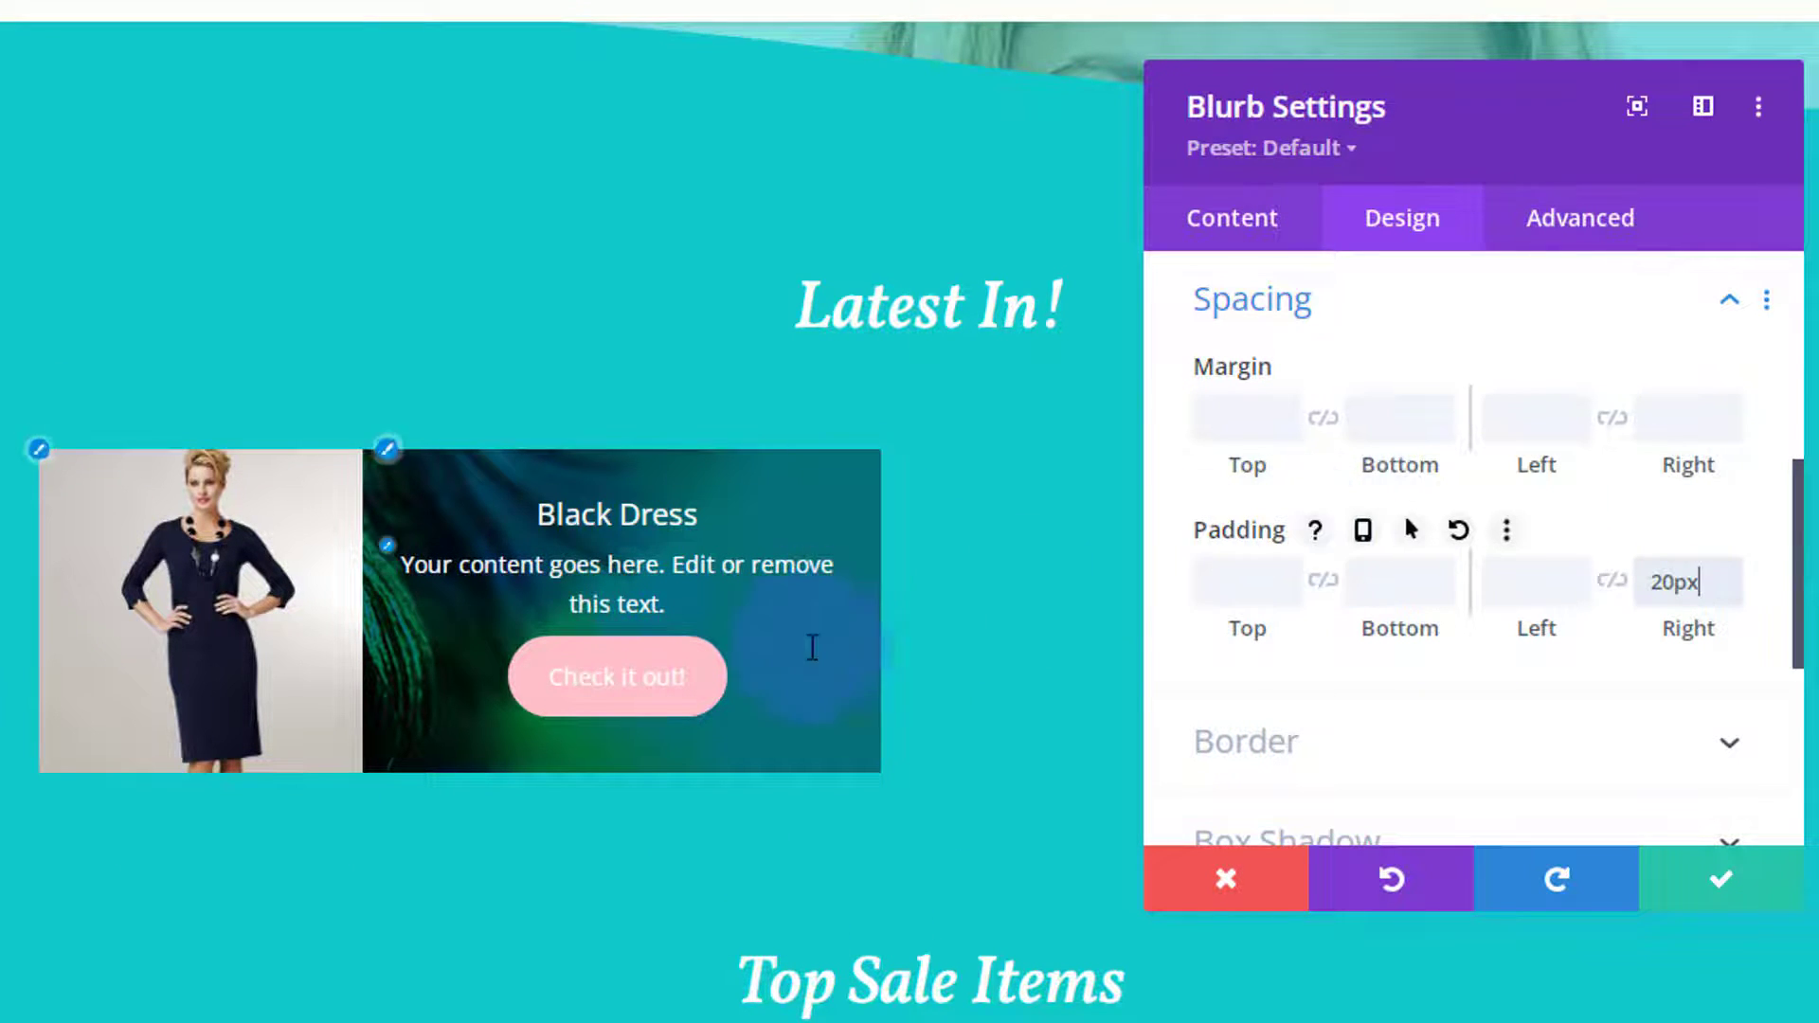
Give the blurb a white border with a width of 2px
{"action": "left_click", "coordinate": [1432, 241]}
{"action": "left_click", "coordinate": [1408, 296]}
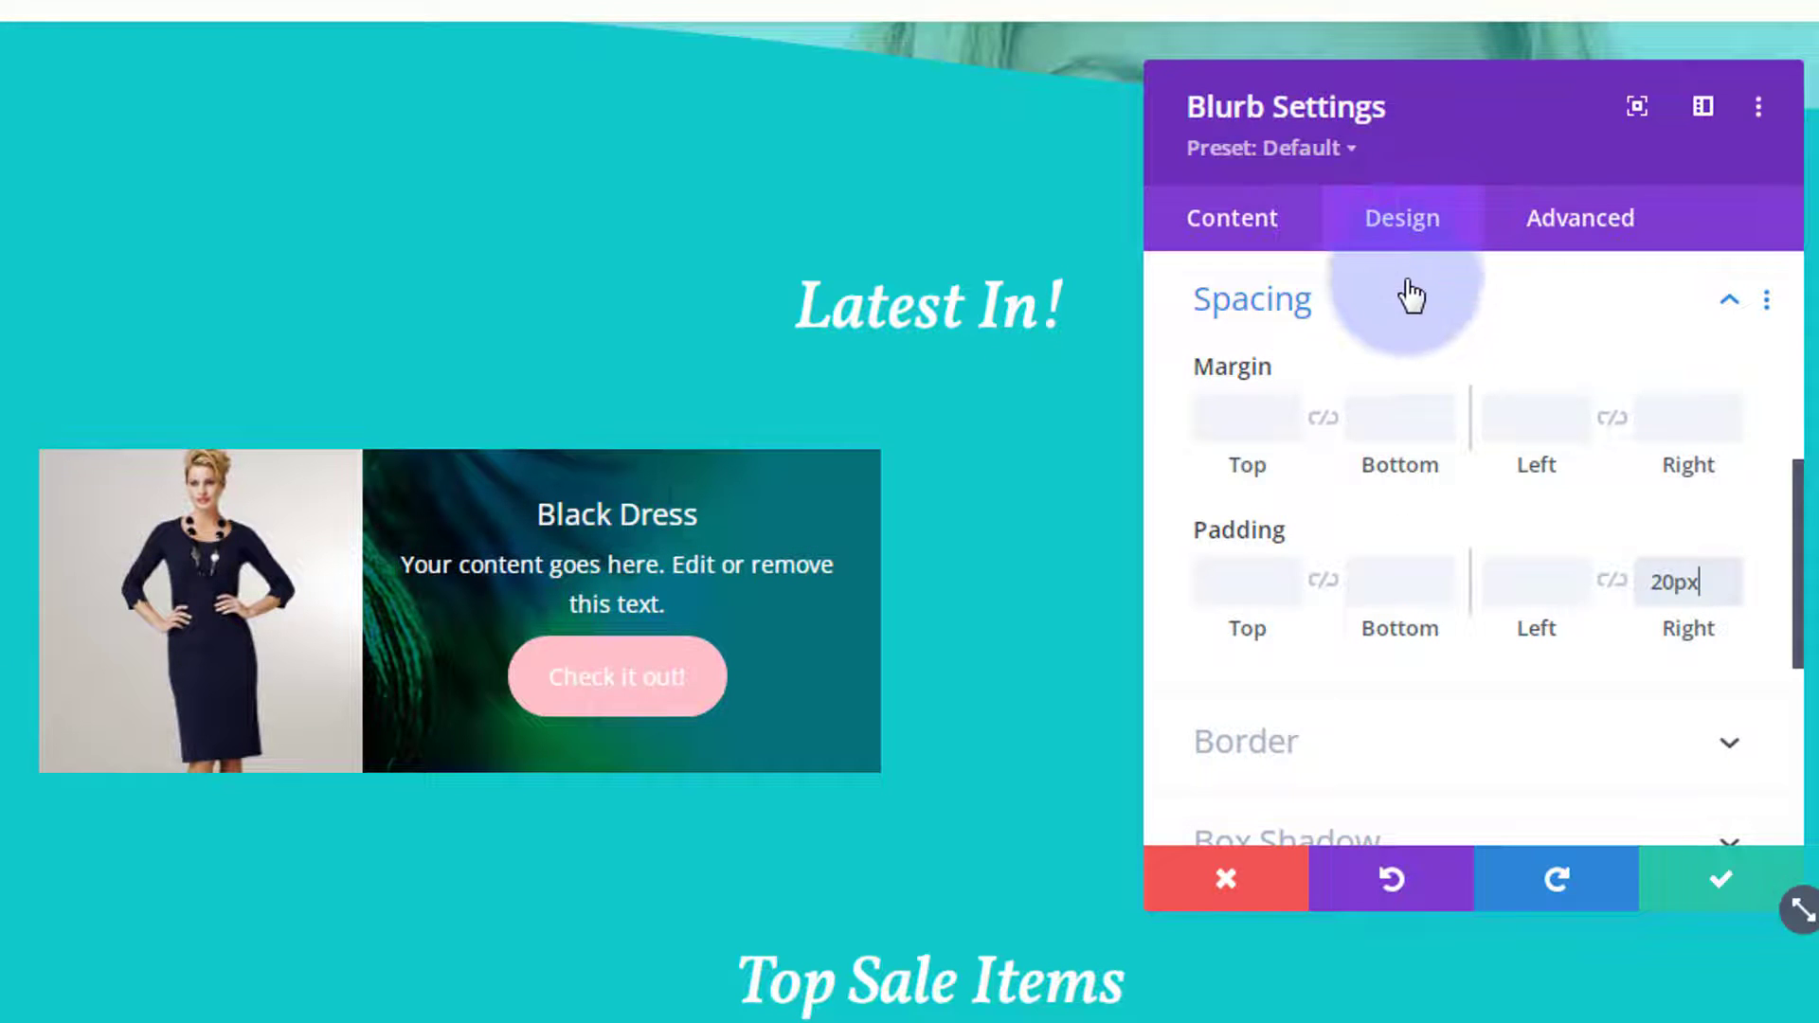
{"action": "left_click", "coordinate": [1459, 393]}
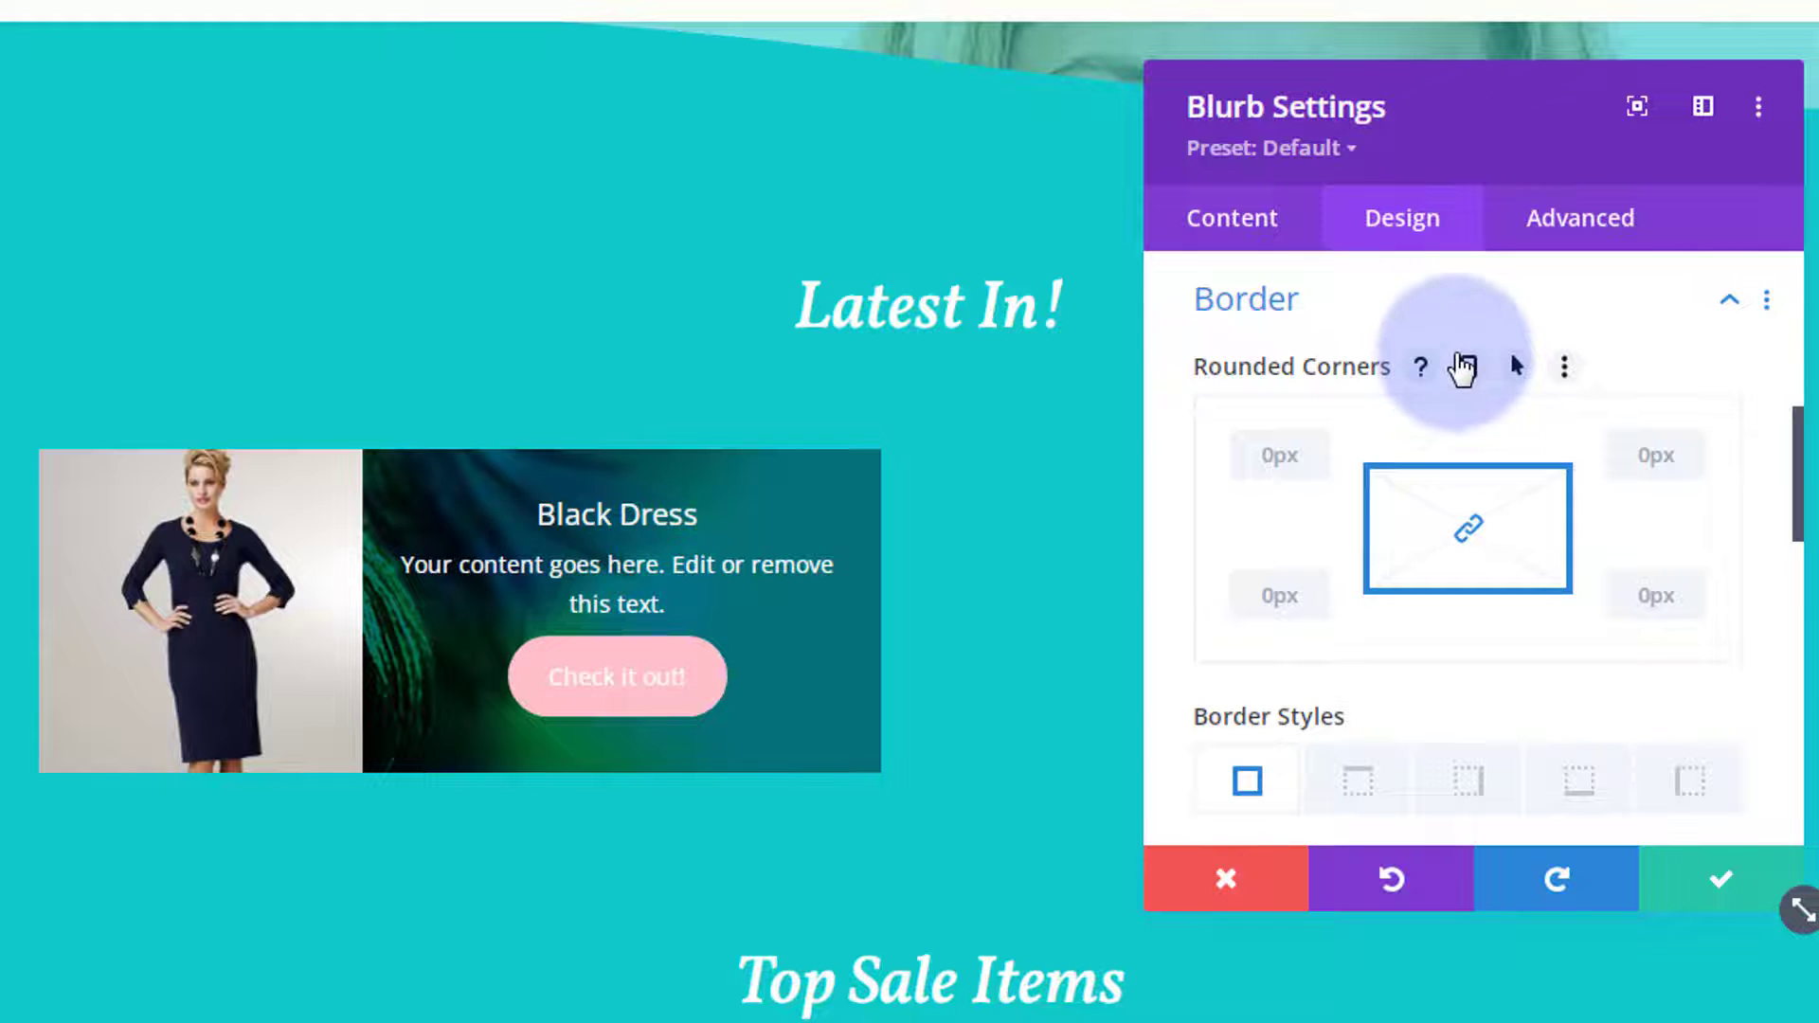
{"action": "scroll", "coordinate": [1461, 369], "scroll_direction": "down", "scroll_amount": 3}
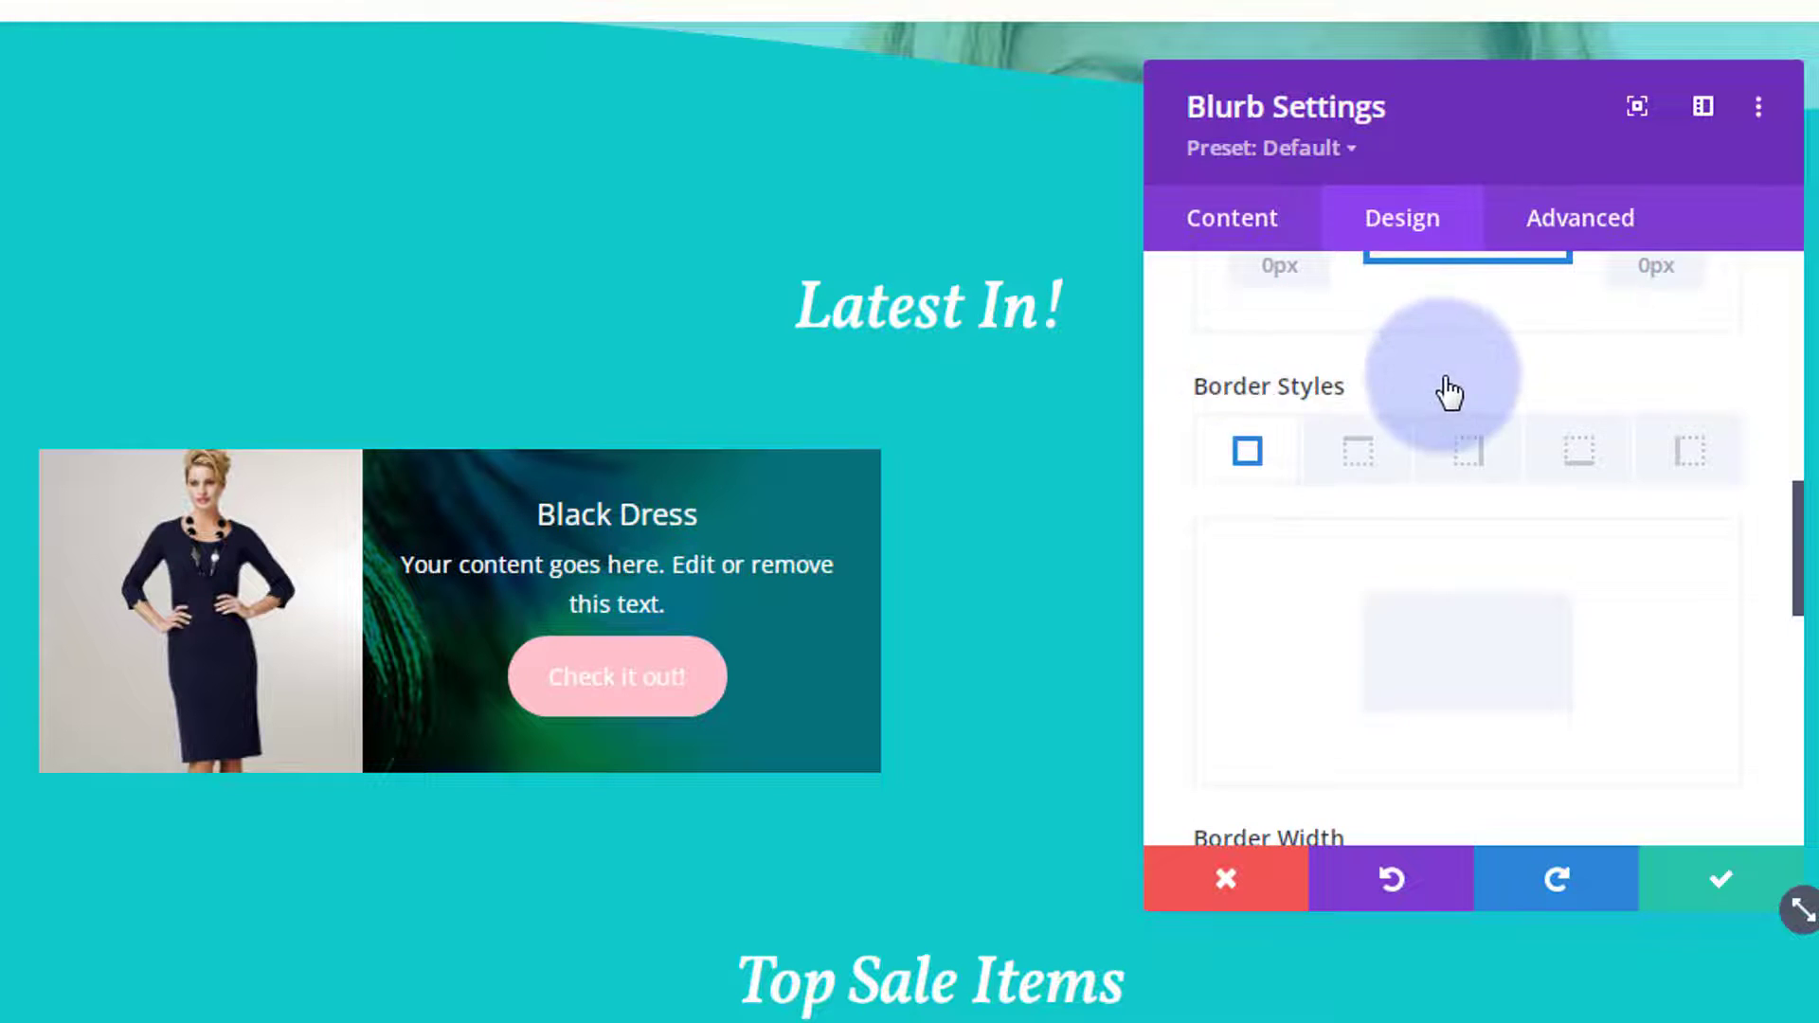
{"action": "scroll", "coordinate": [1449, 389], "scroll_direction": "down", "scroll_amount": 3}
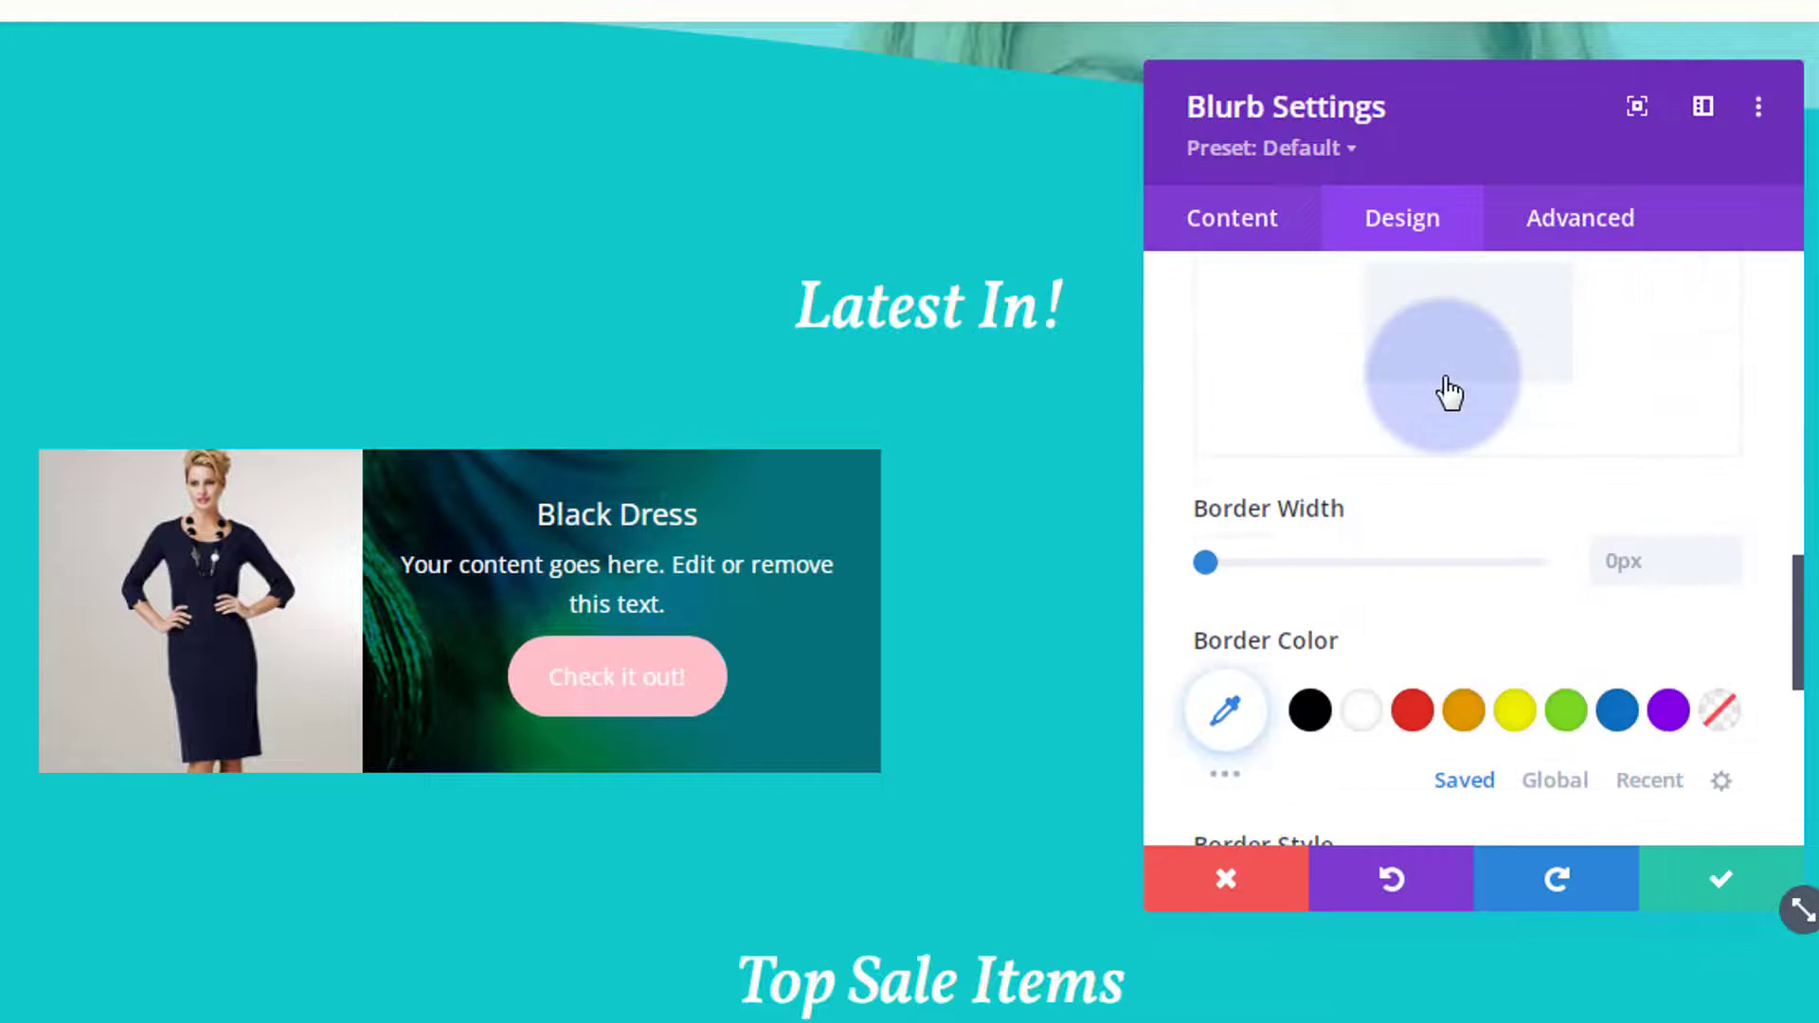
{"action": "left_click", "coordinate": [1726, 553]}
{"action": "left_click", "coordinate": [1726, 553]}
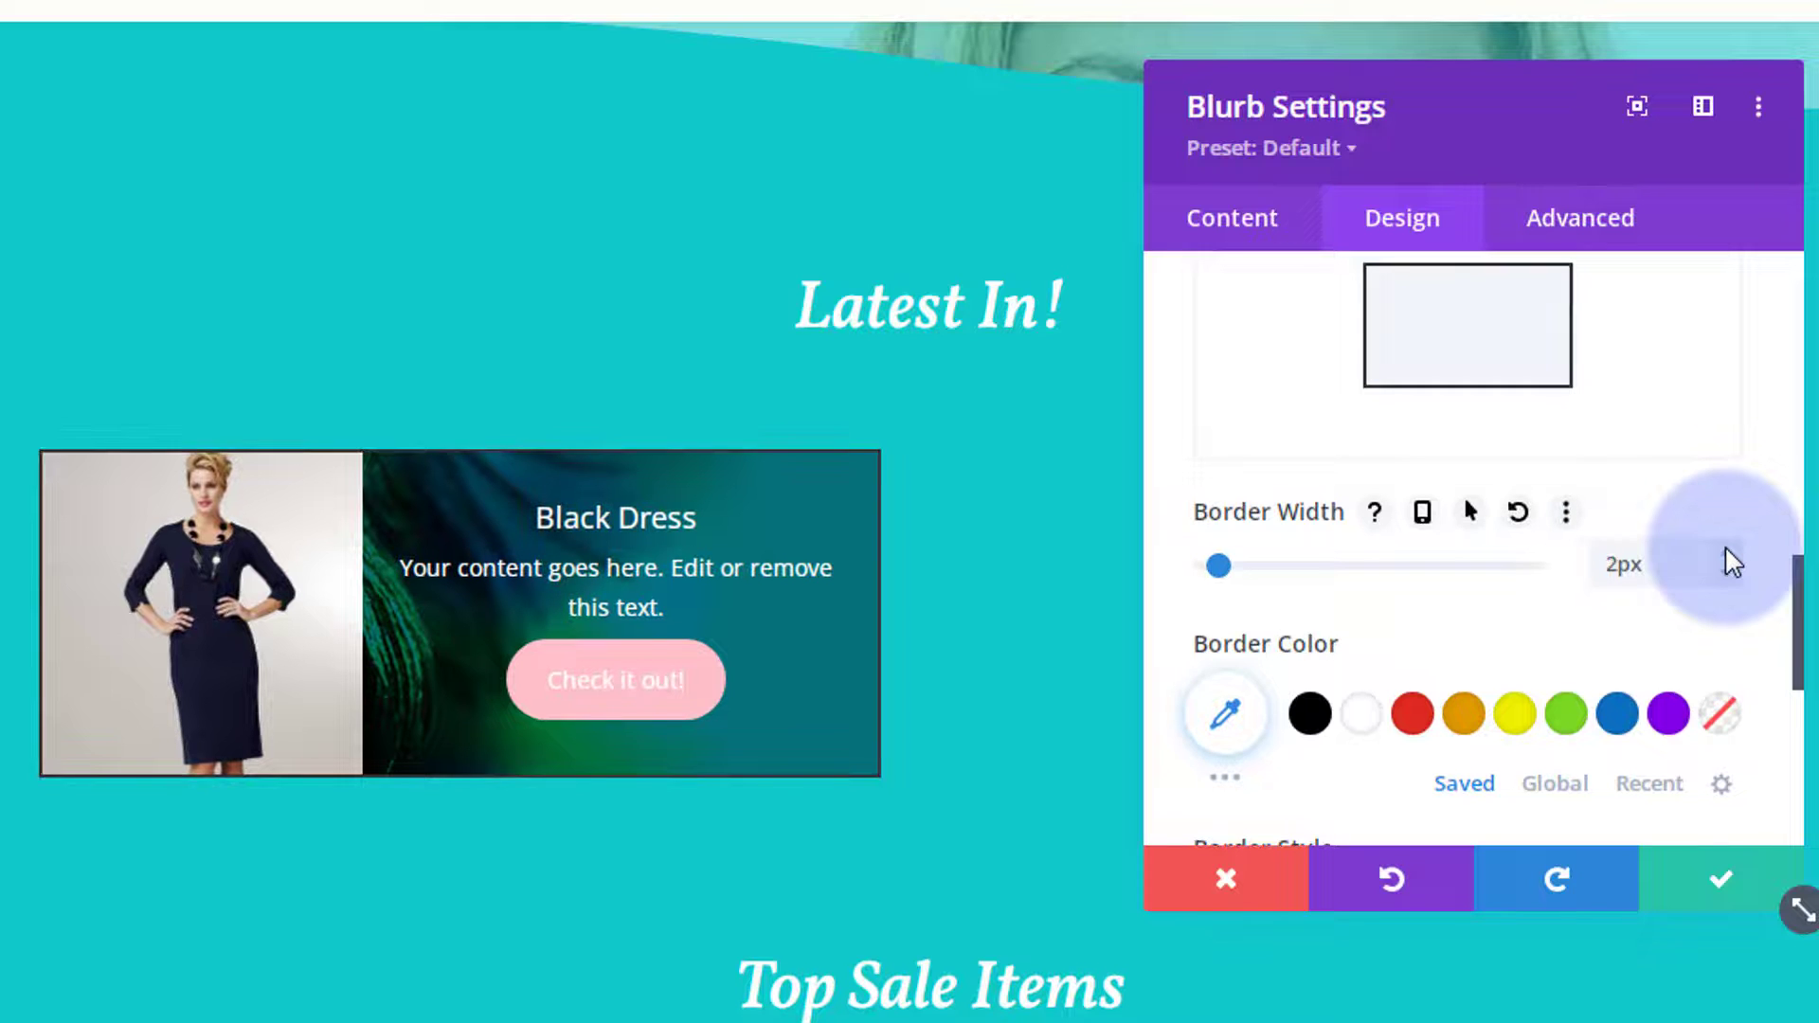
{"action": "left_click", "coordinate": [1360, 718]}
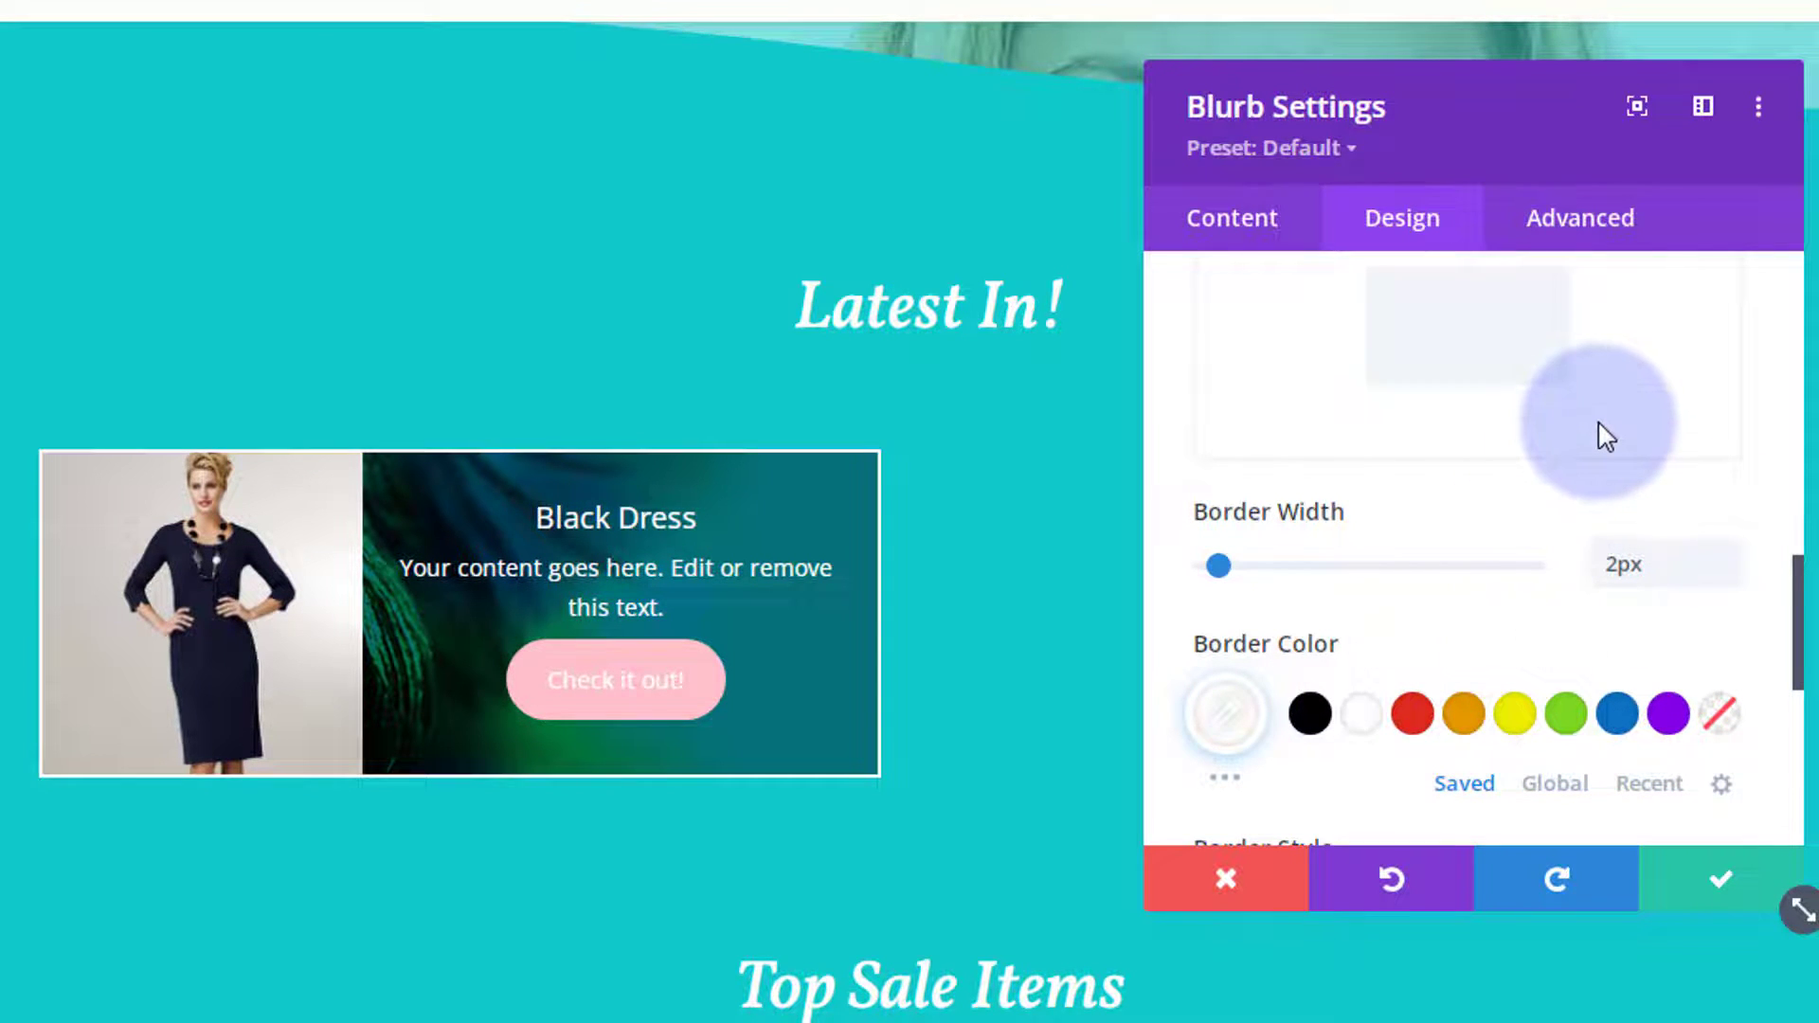
Apply the box shadow preset that casts a shadow only below the blurb's bottom edge, and save the blurb settings
{"action": "scroll", "coordinate": [1604, 435], "scroll_direction": "down", "scroll_amount": 6}
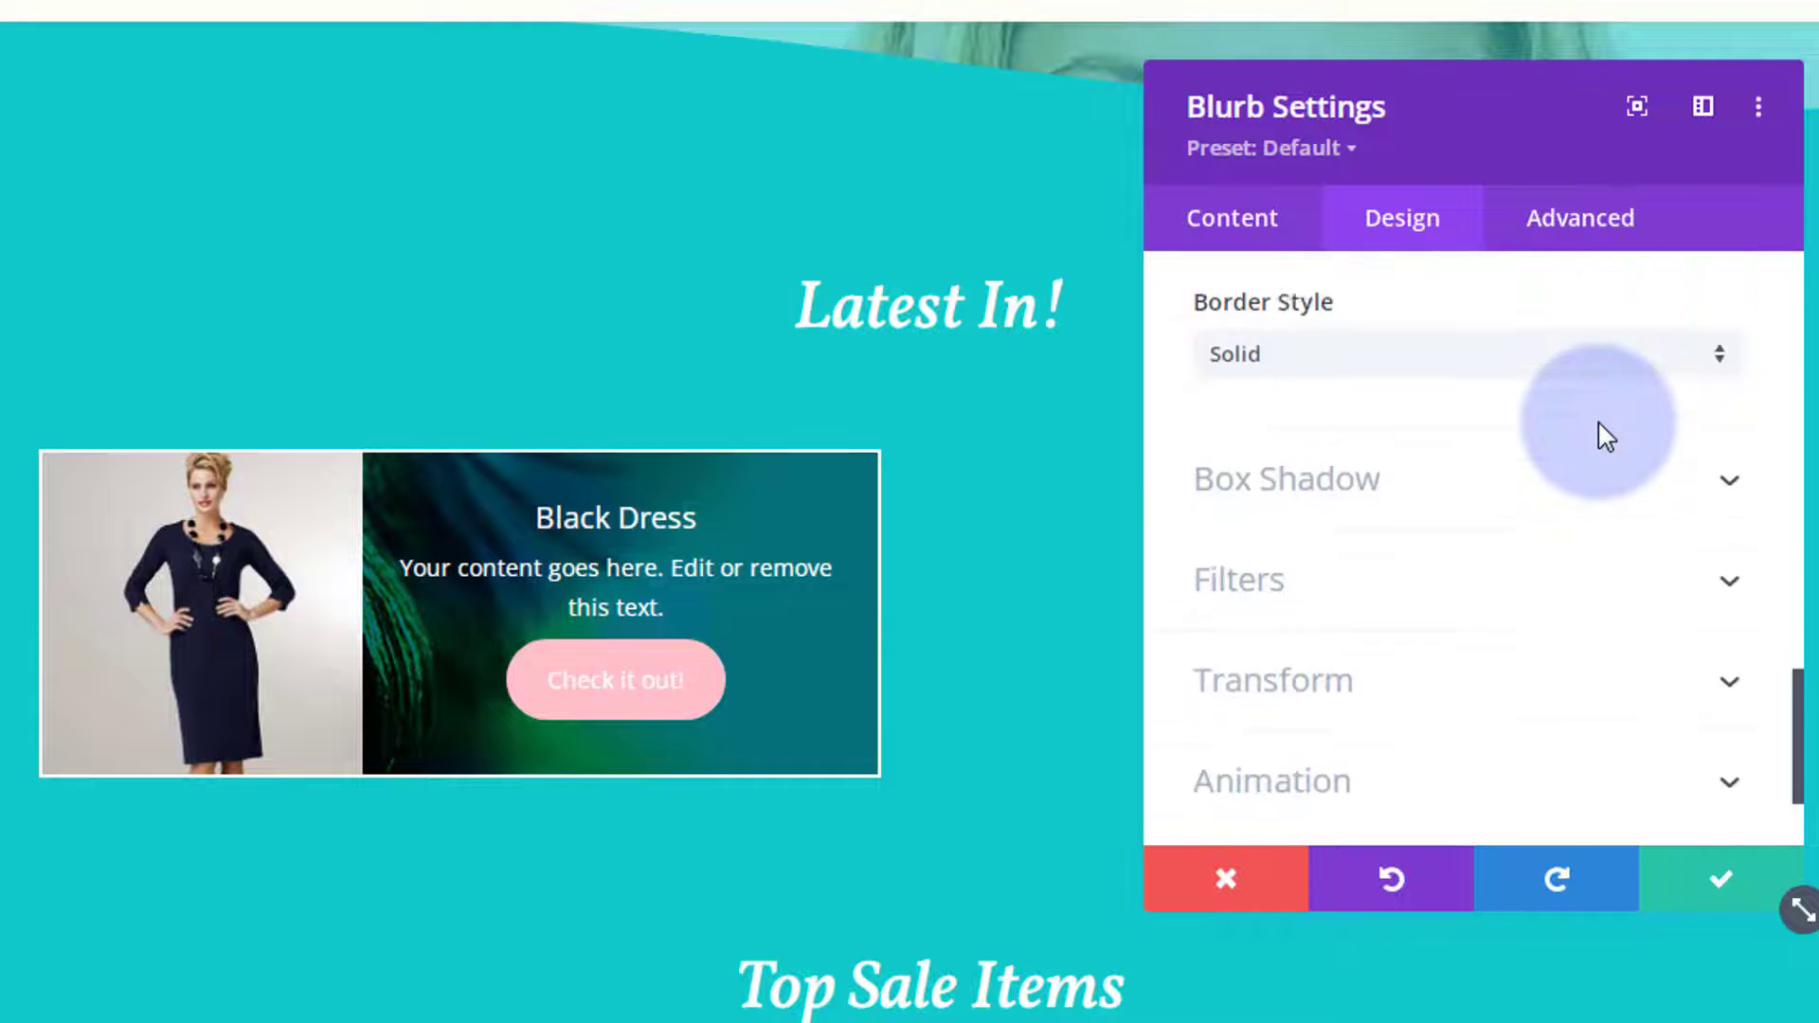
{"action": "left_click", "coordinate": [1523, 392]}
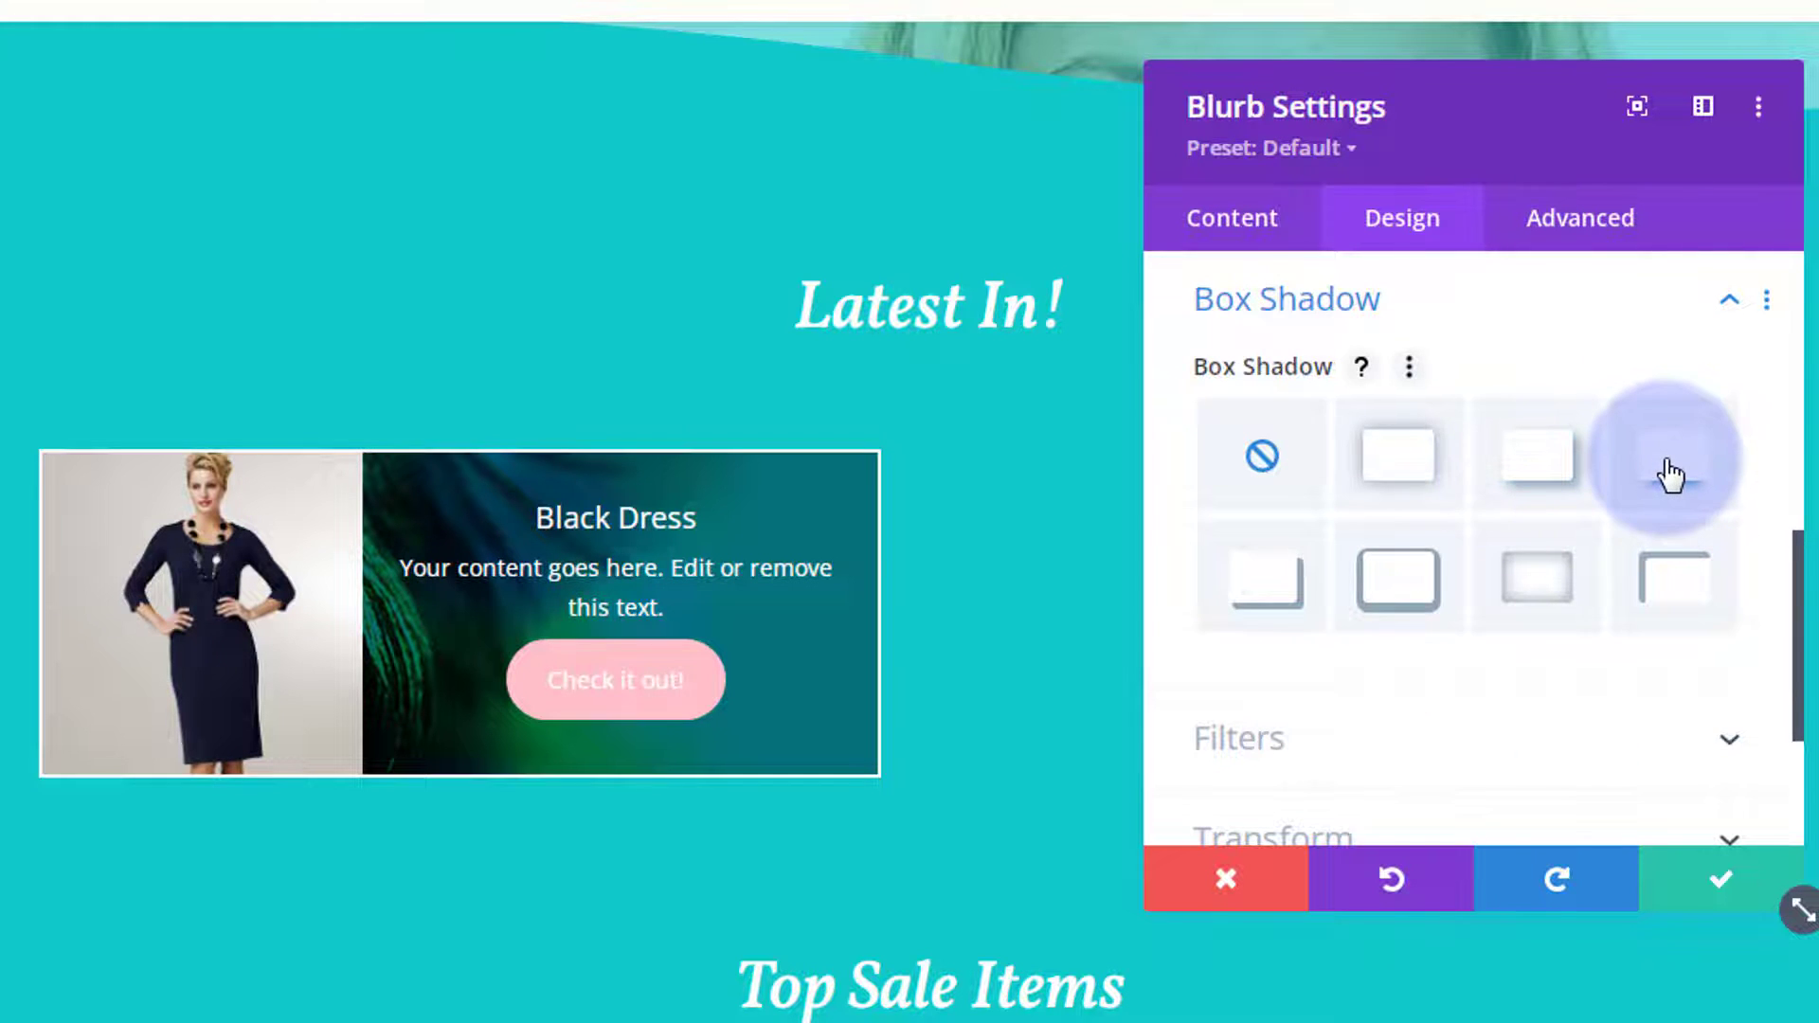
{"action": "left_click", "coordinate": [1670, 474]}
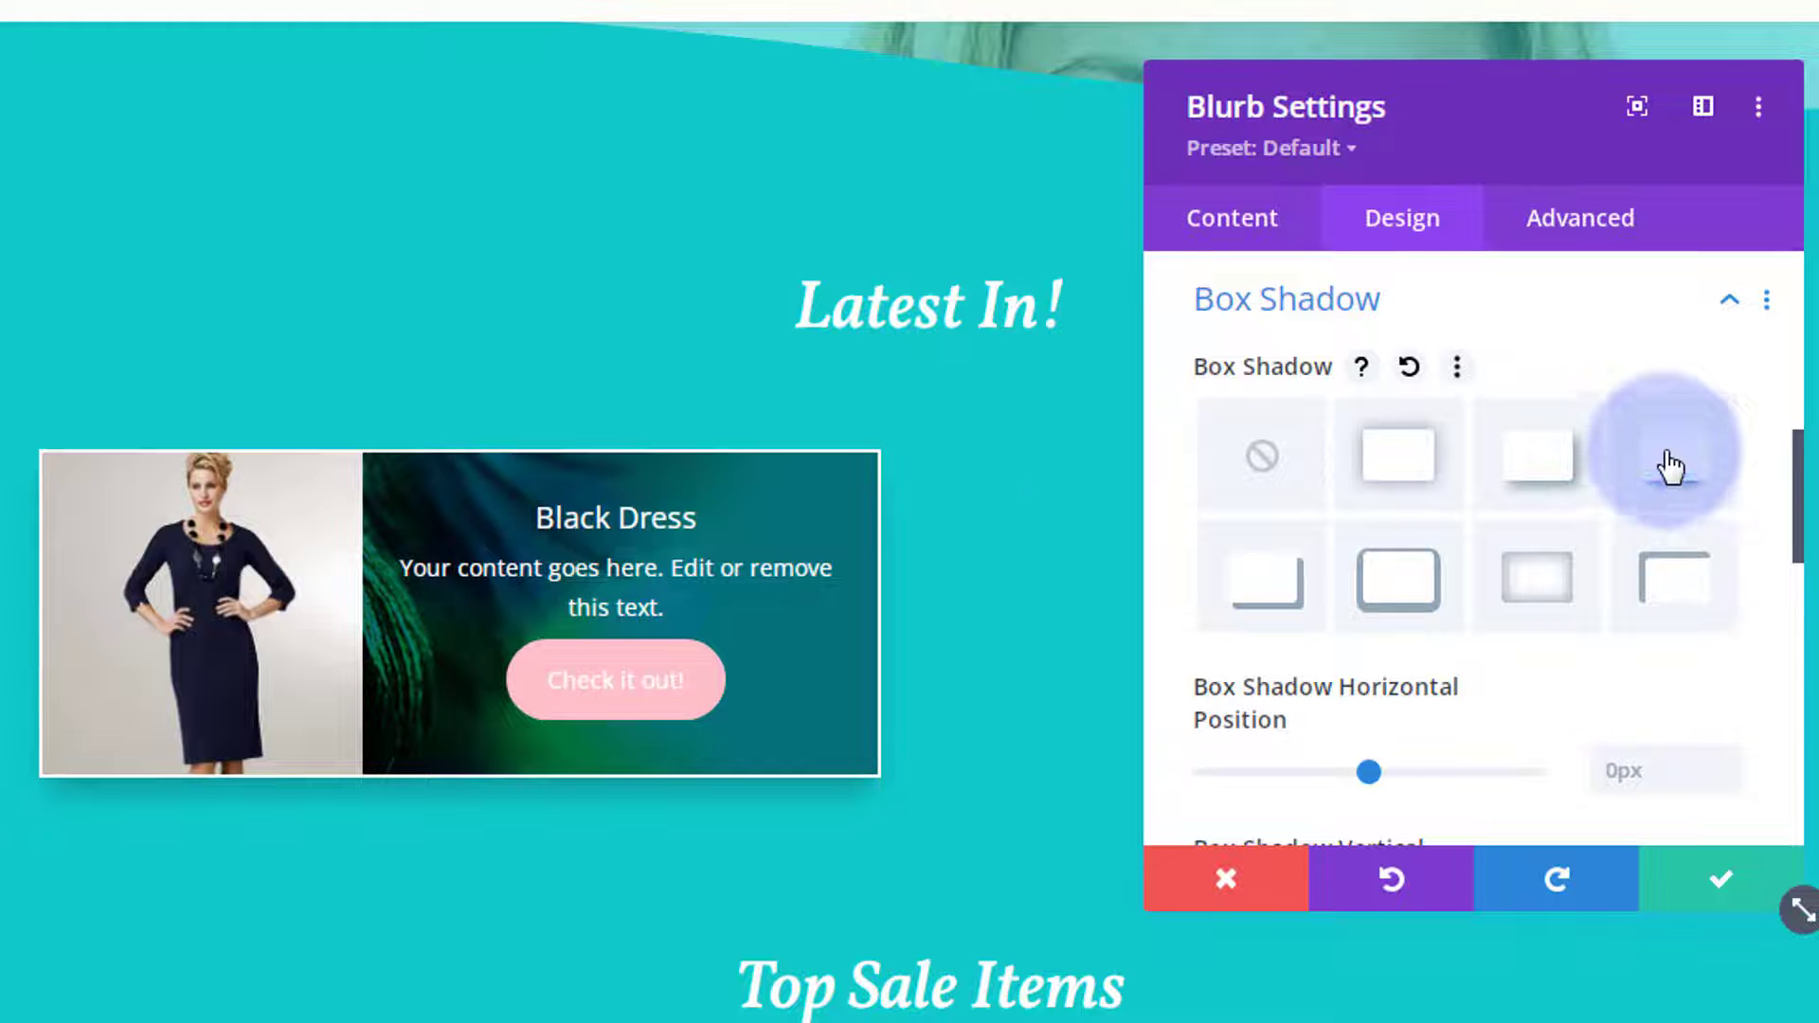
{"action": "left_click", "coordinate": [1737, 895]}
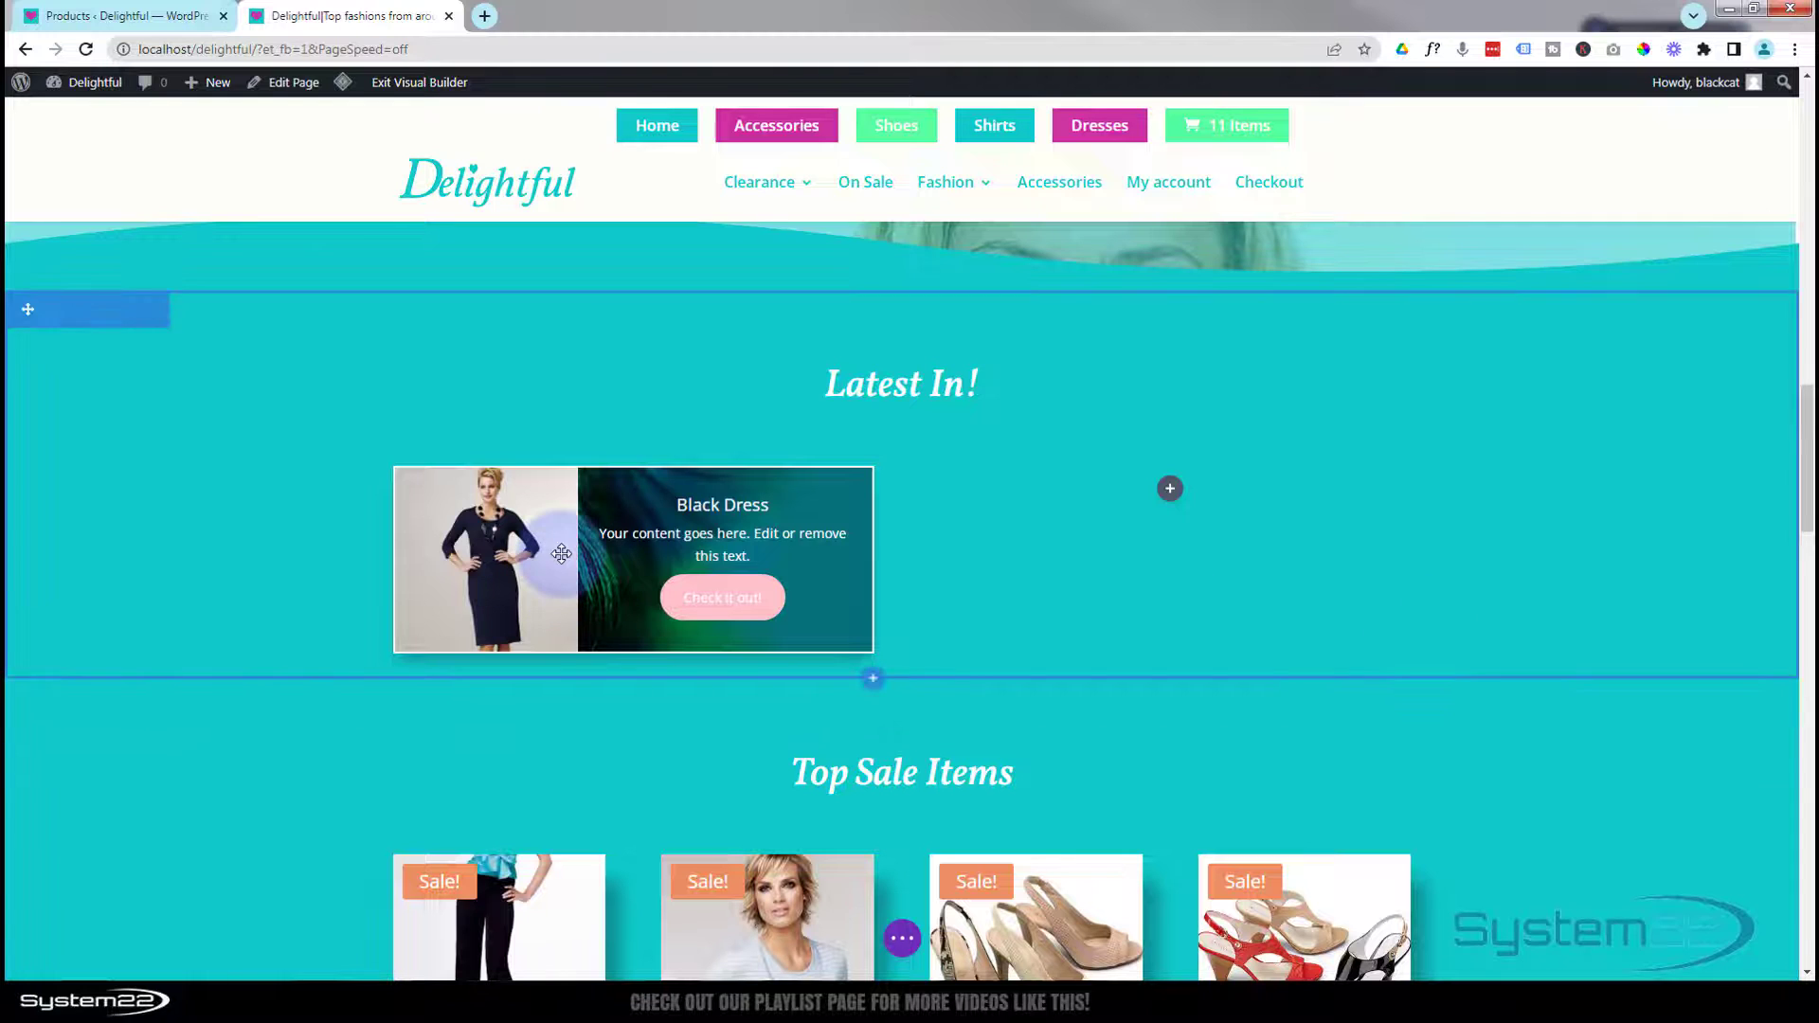
Duplicate the finished Black Dress blurb in the Latest In! section
{"action": "mouse_move", "coordinate": [568, 516]}
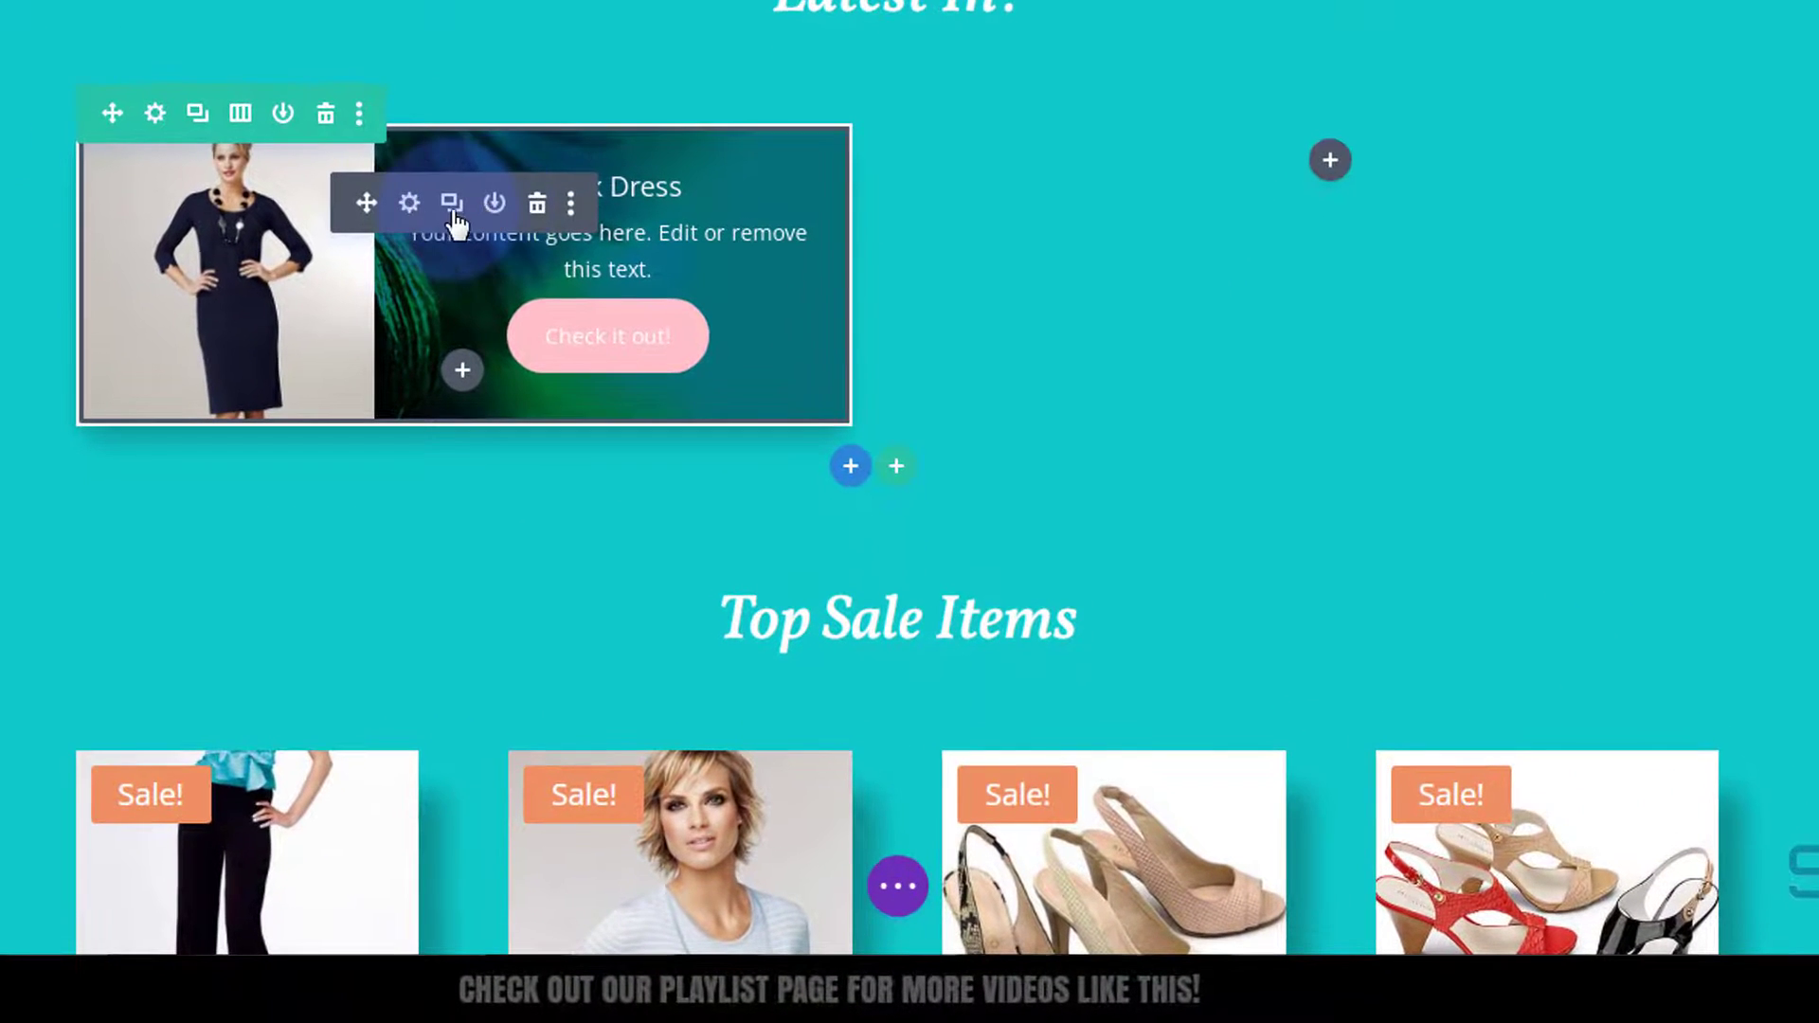
{"action": "left_click", "coordinate": [453, 210]}
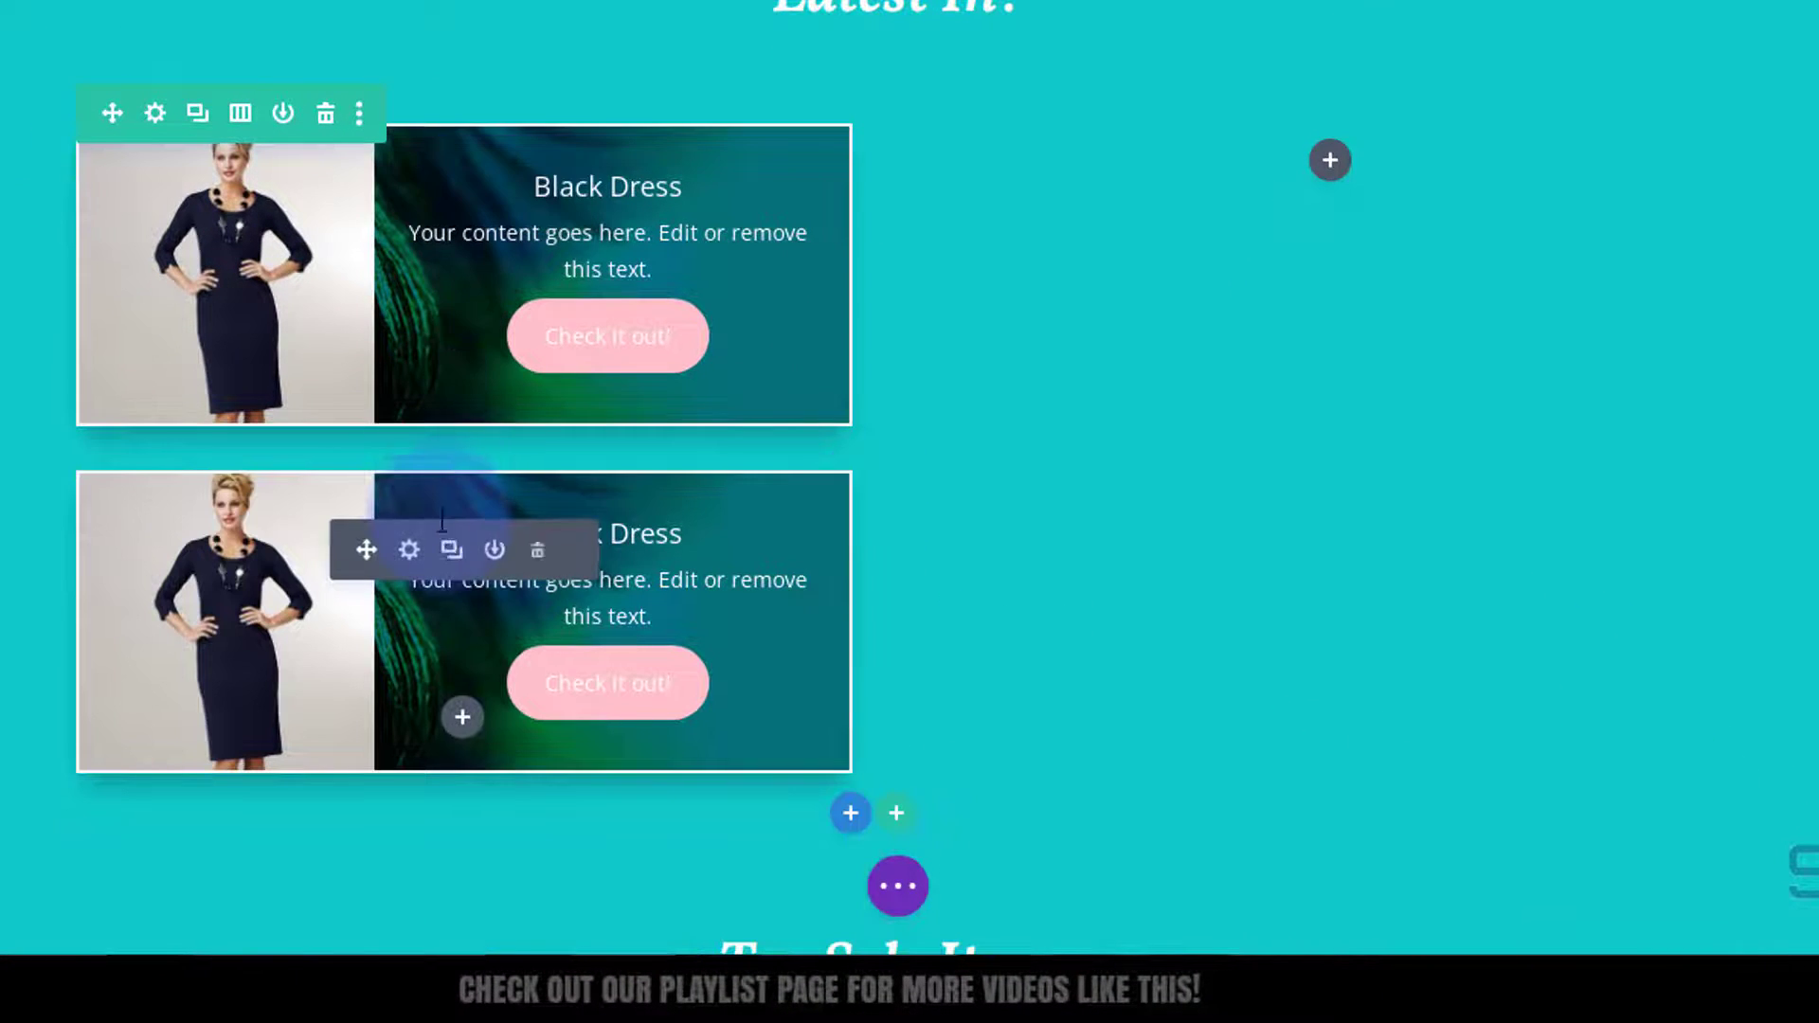
Change the title of the duplicated Black Dress blurb to "Shoes"
{"action": "left_click", "coordinate": [411, 551]}
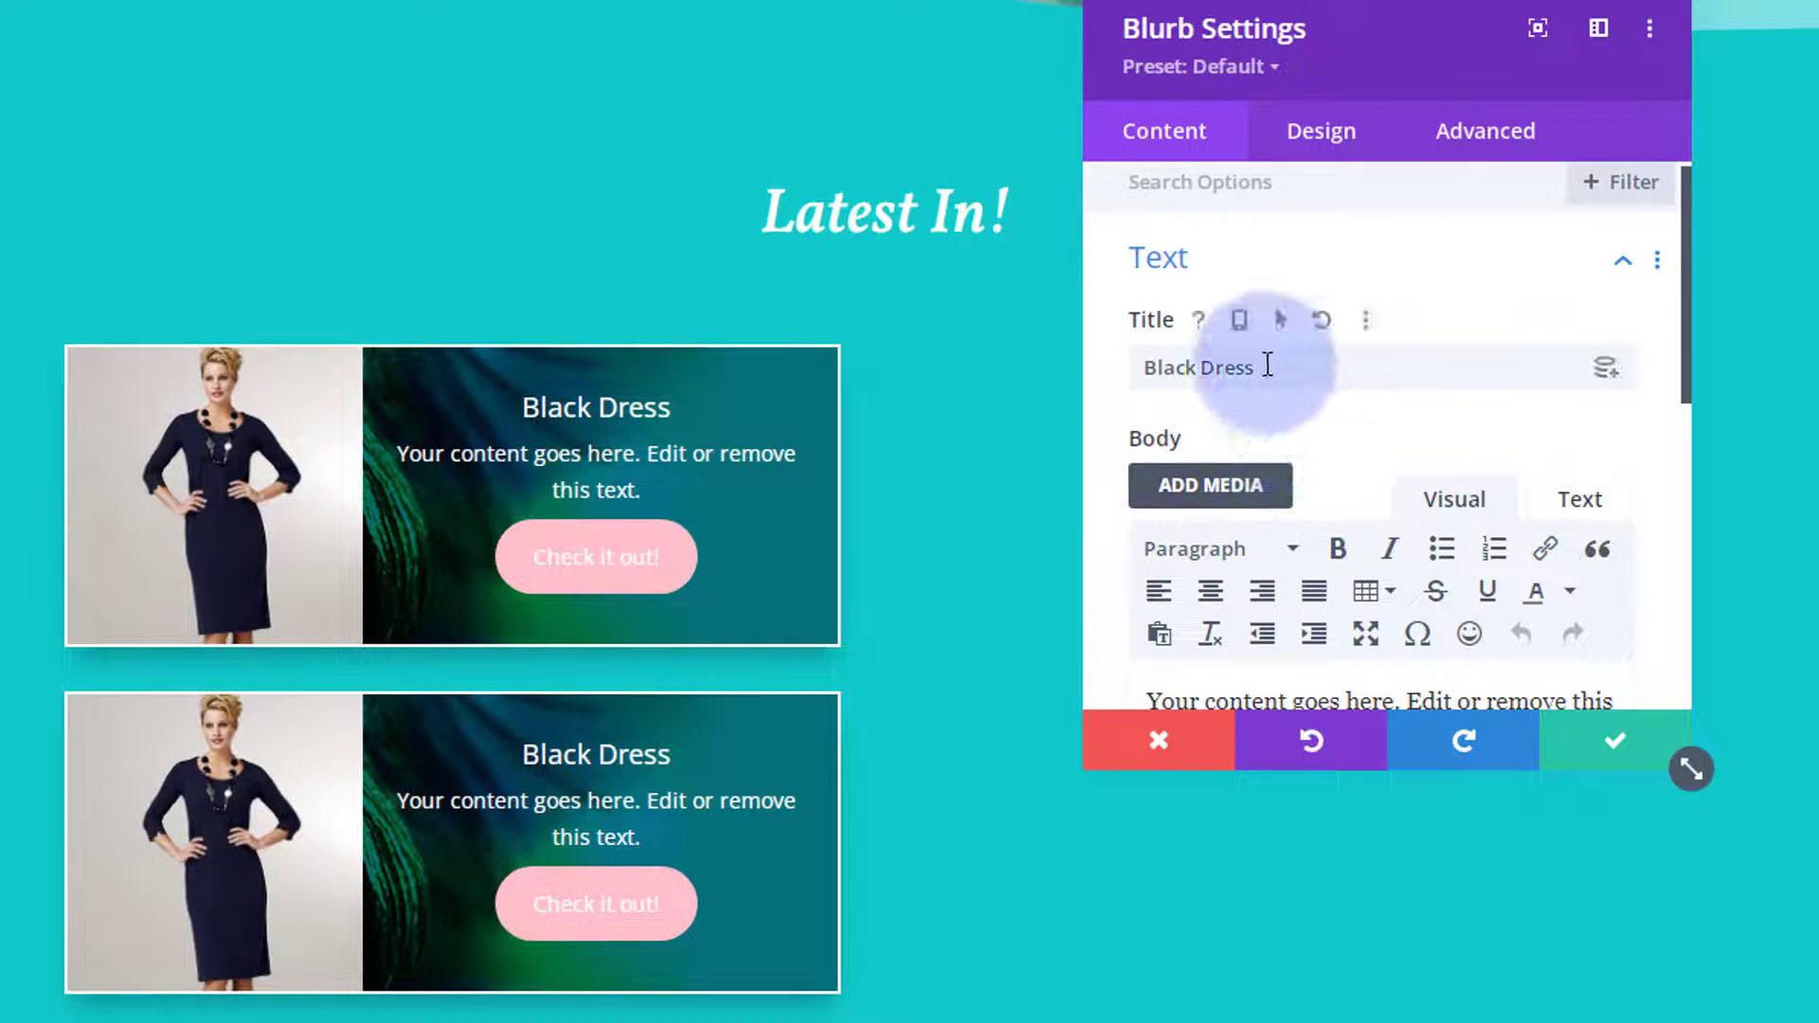
{"action": "left_click_drag", "start_coordinate": [1267, 367], "coordinate": [1136, 367]}
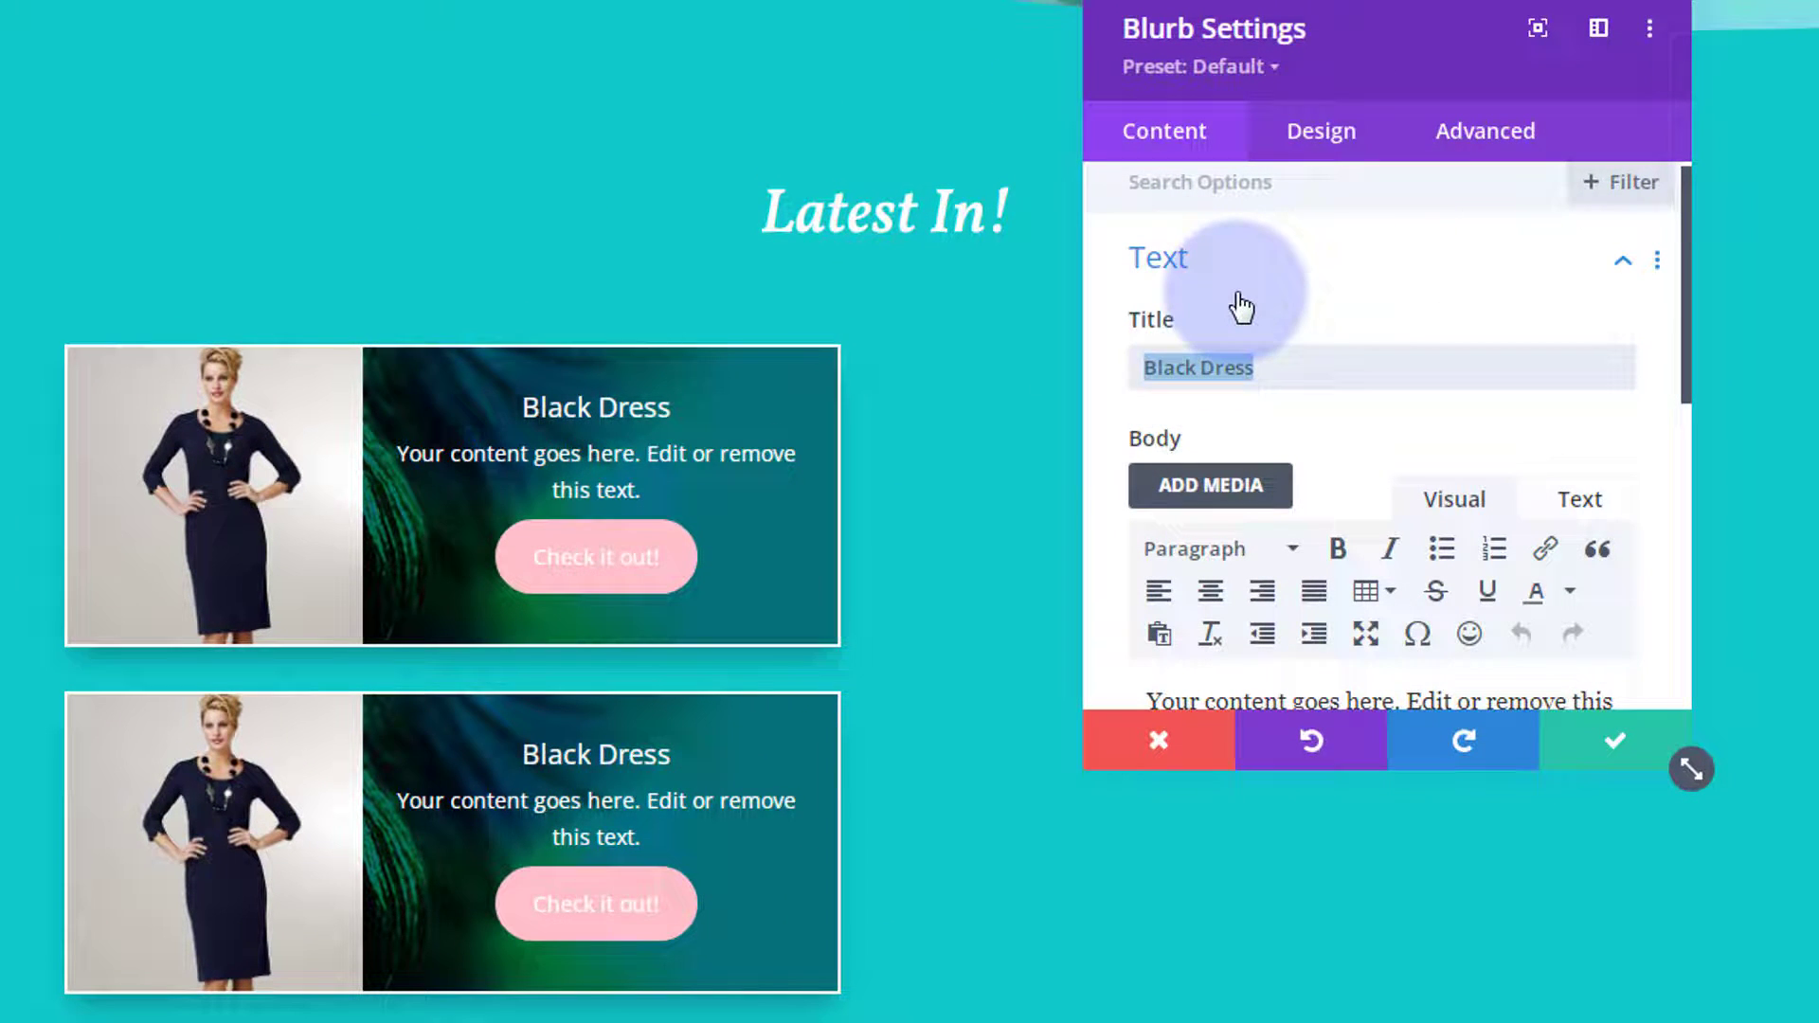
{"action": "type", "text": "Shoes"}
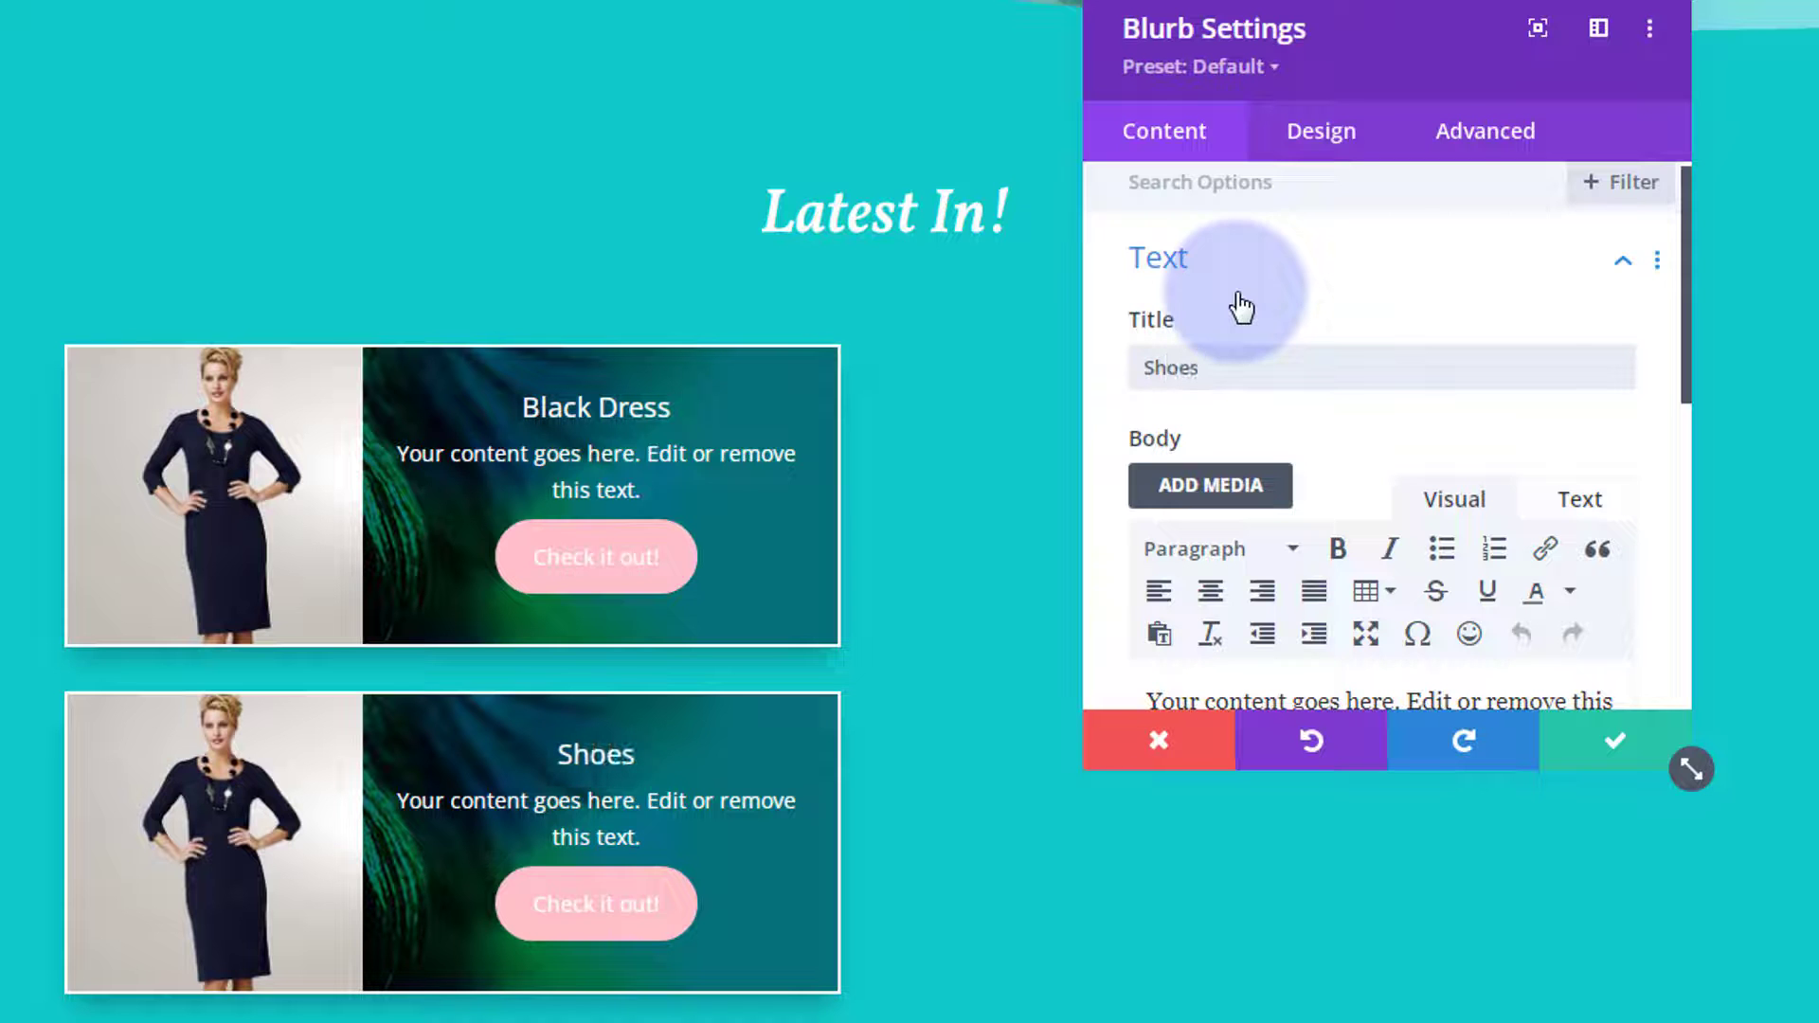
Open the link editor for the "Check it out!" text in the Shoes blurb's body
{"action": "scroll", "coordinate": [1482, 353], "scroll_direction": "down", "scroll_amount": 6}
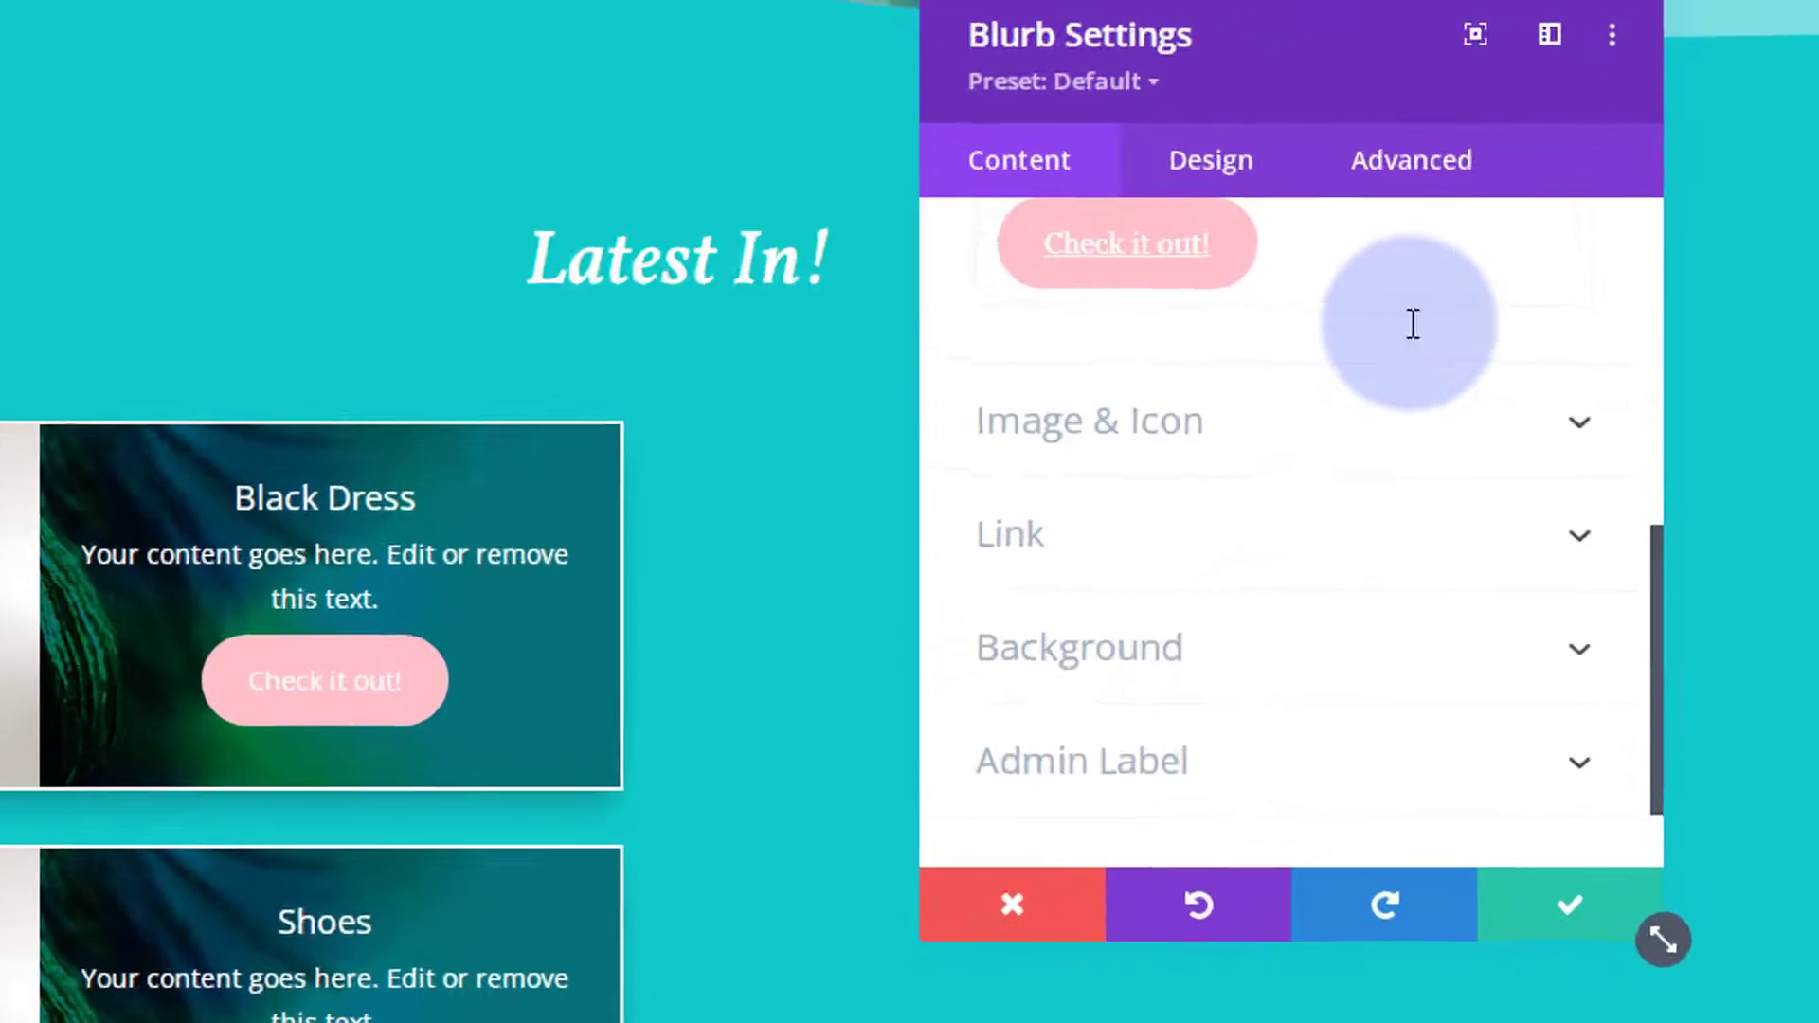
{"action": "scroll", "coordinate": [1412, 324], "scroll_direction": "up", "scroll_amount": 5}
{"action": "left_click_drag", "start_coordinate": [747, 856], "coordinate": [975, 844]}
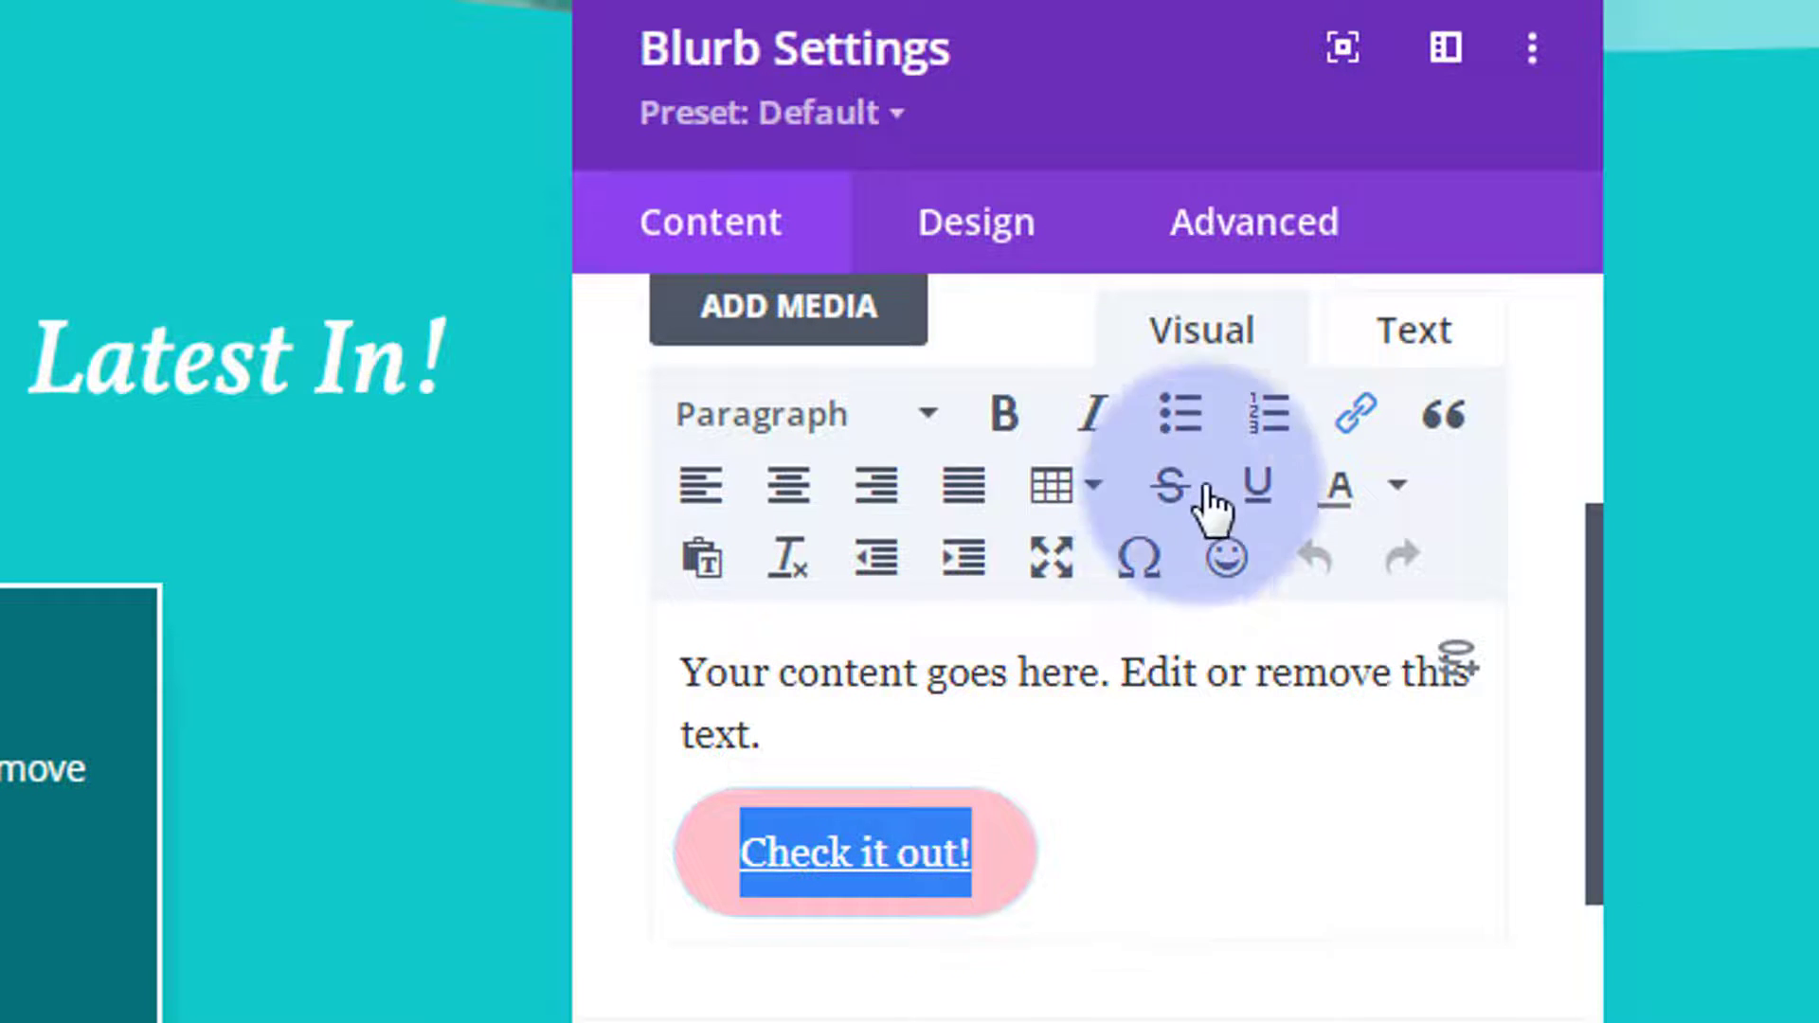
{"action": "left_click", "coordinate": [1353, 414]}
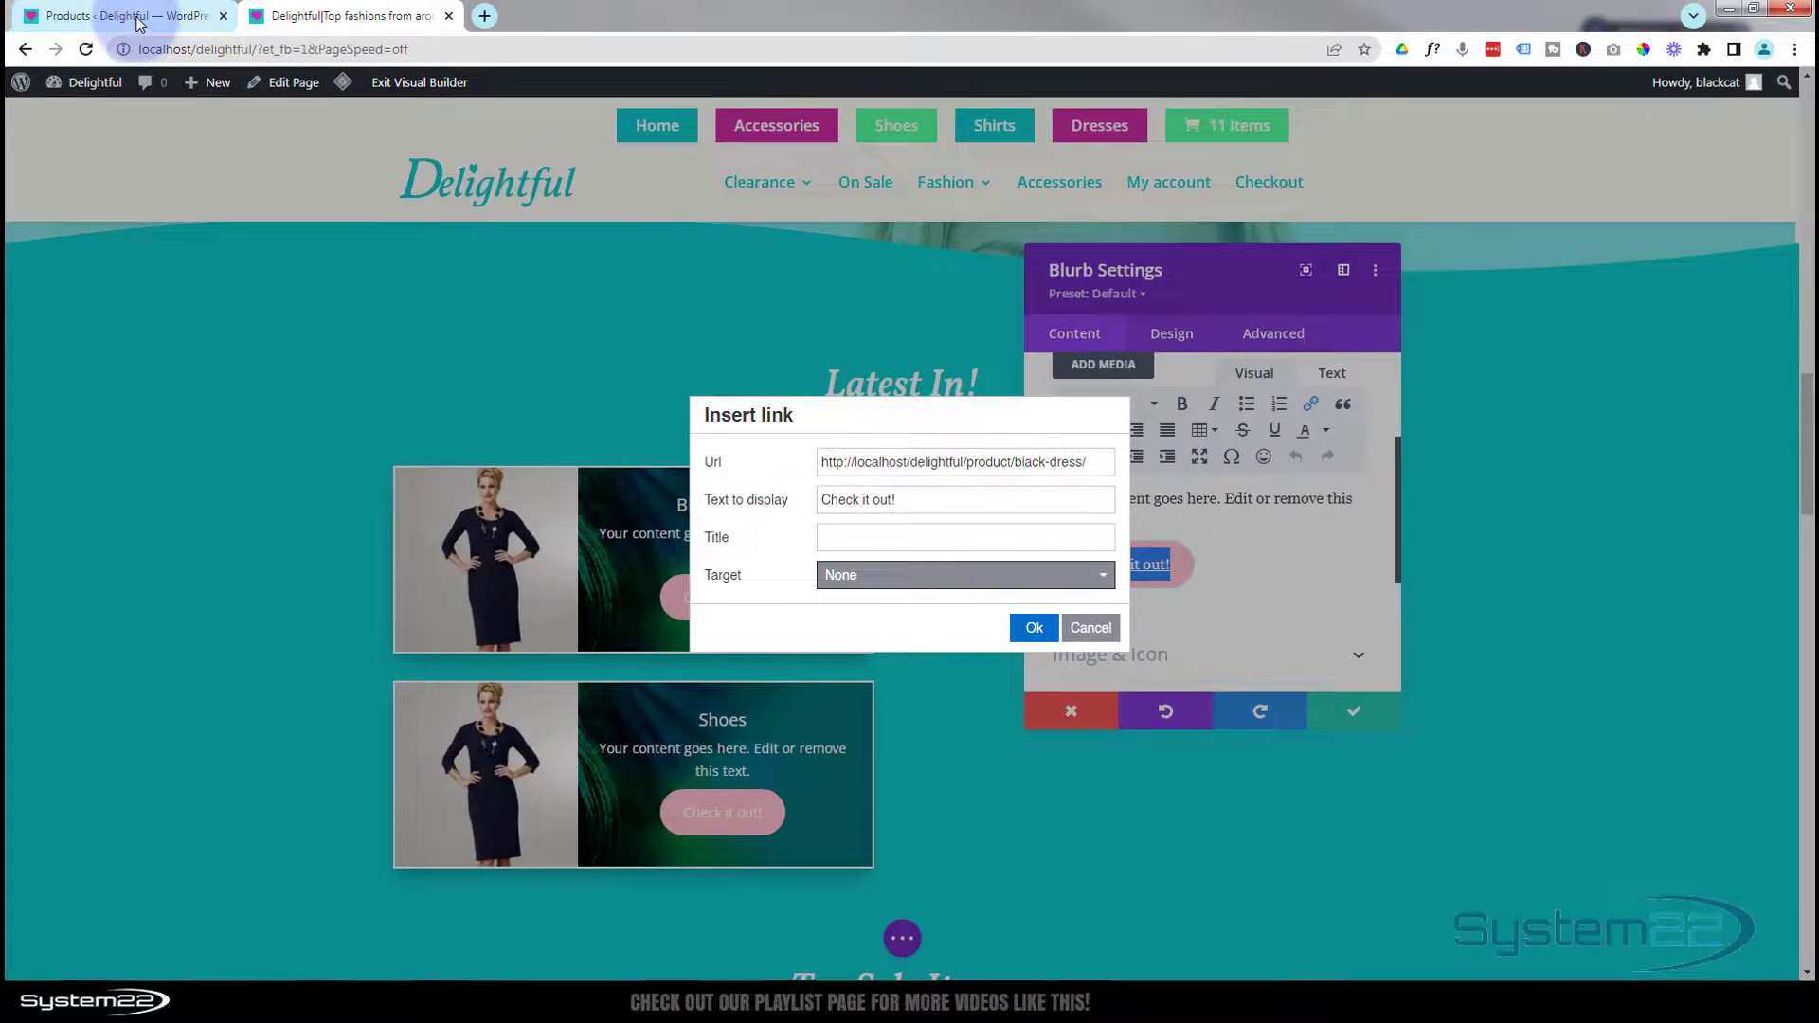
Find Evening Shoes on the first page of the WordPress product list and copy its product page's link address
{"action": "left_click", "coordinate": [136, 19]}
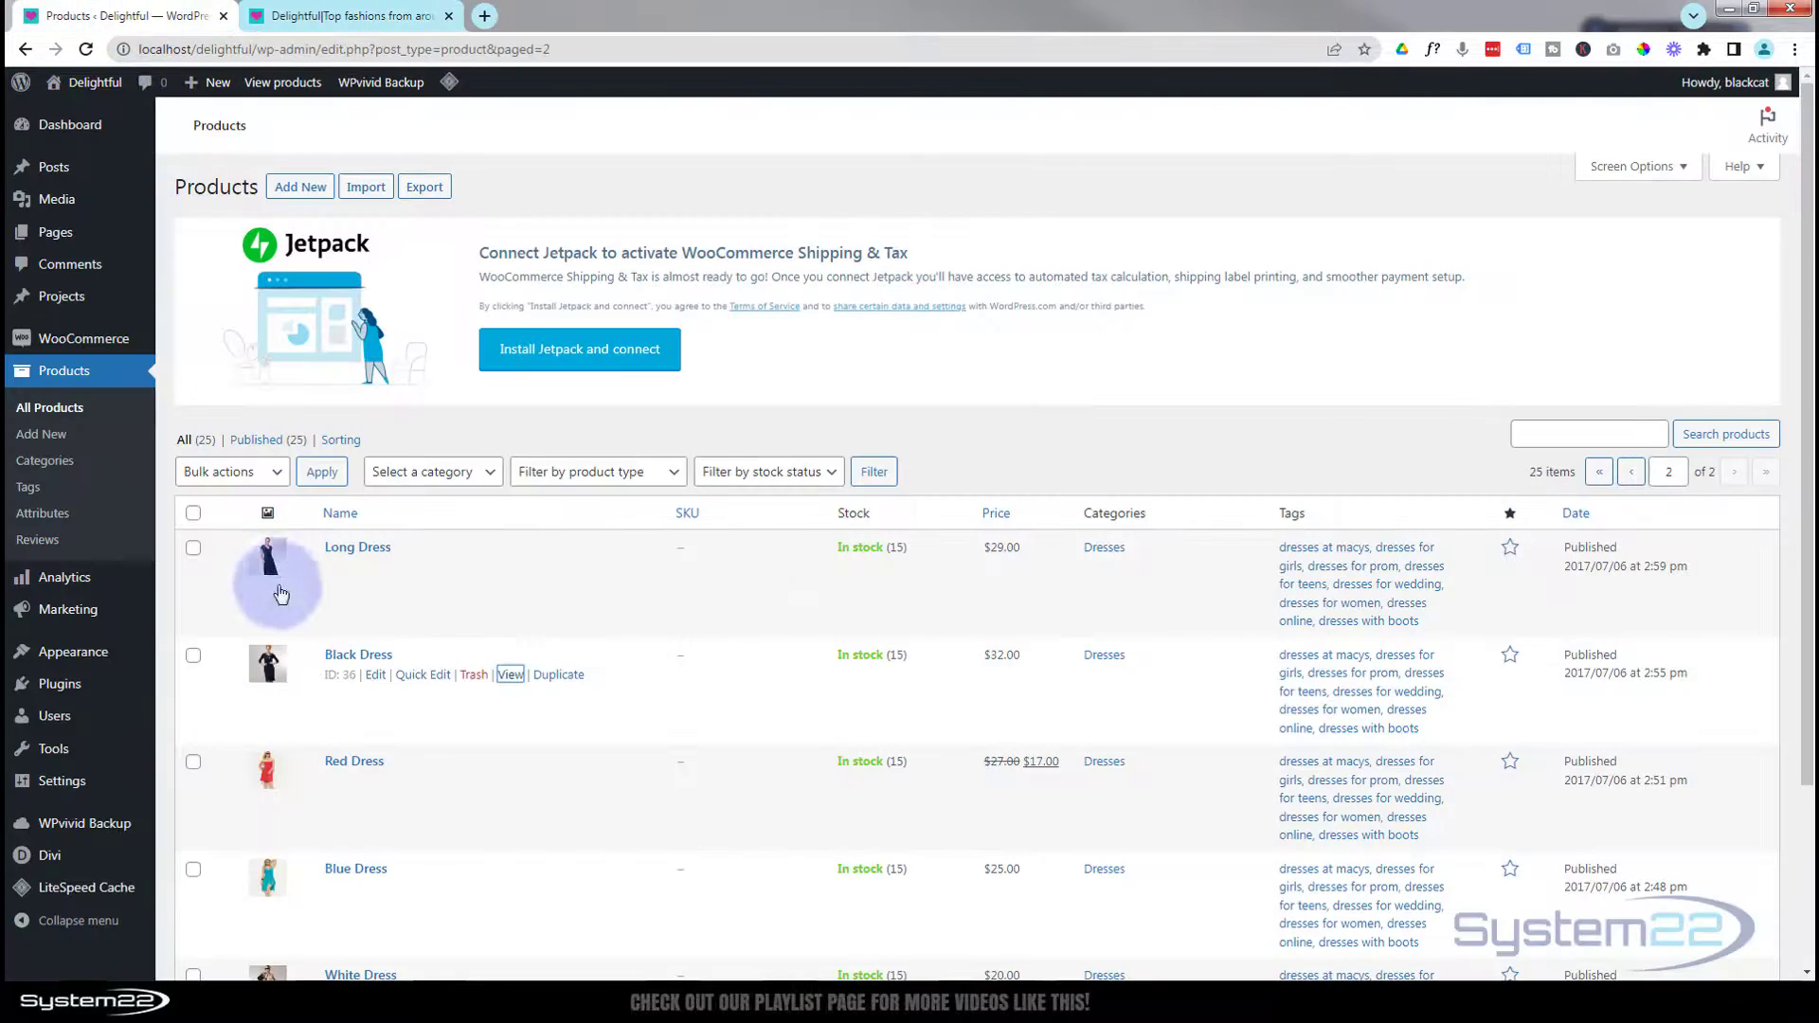
{"action": "scroll", "coordinate": [379, 644], "scroll_direction": "down", "scroll_amount": 3}
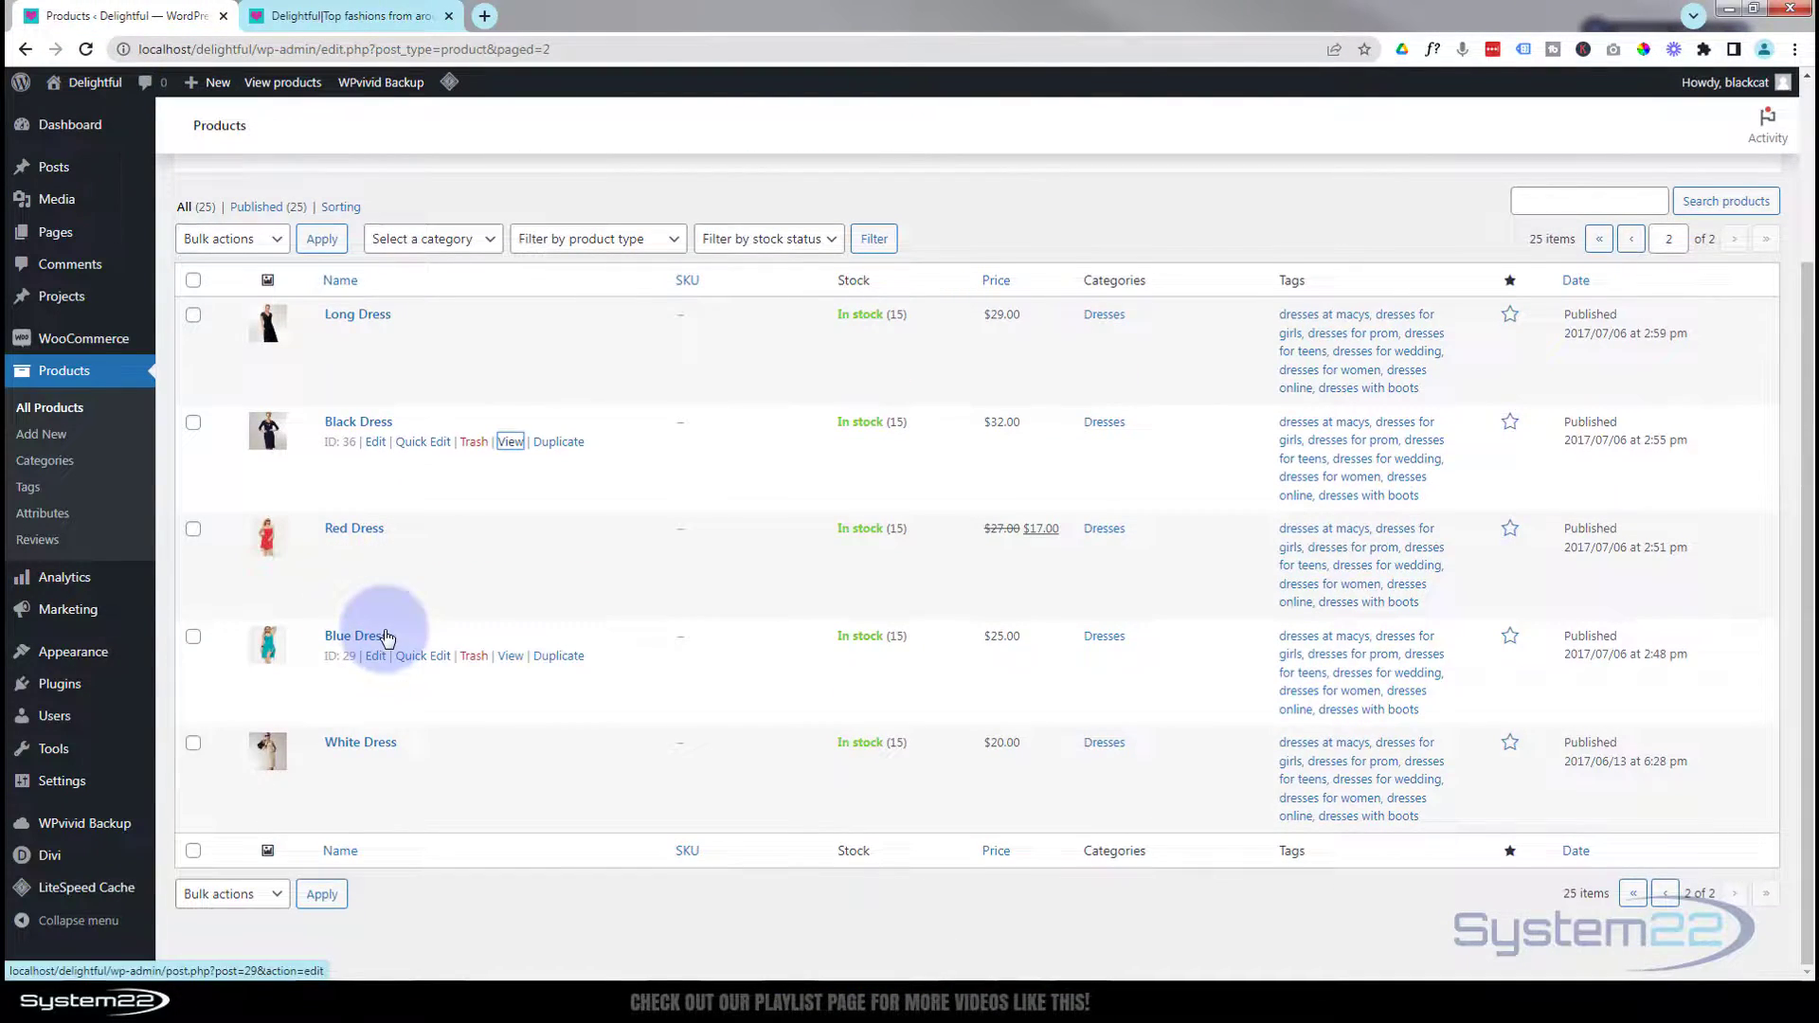
{"action": "scroll", "coordinate": [379, 633], "scroll_direction": "up", "scroll_amount": 3}
{"action": "left_click", "coordinate": [1632, 471]}
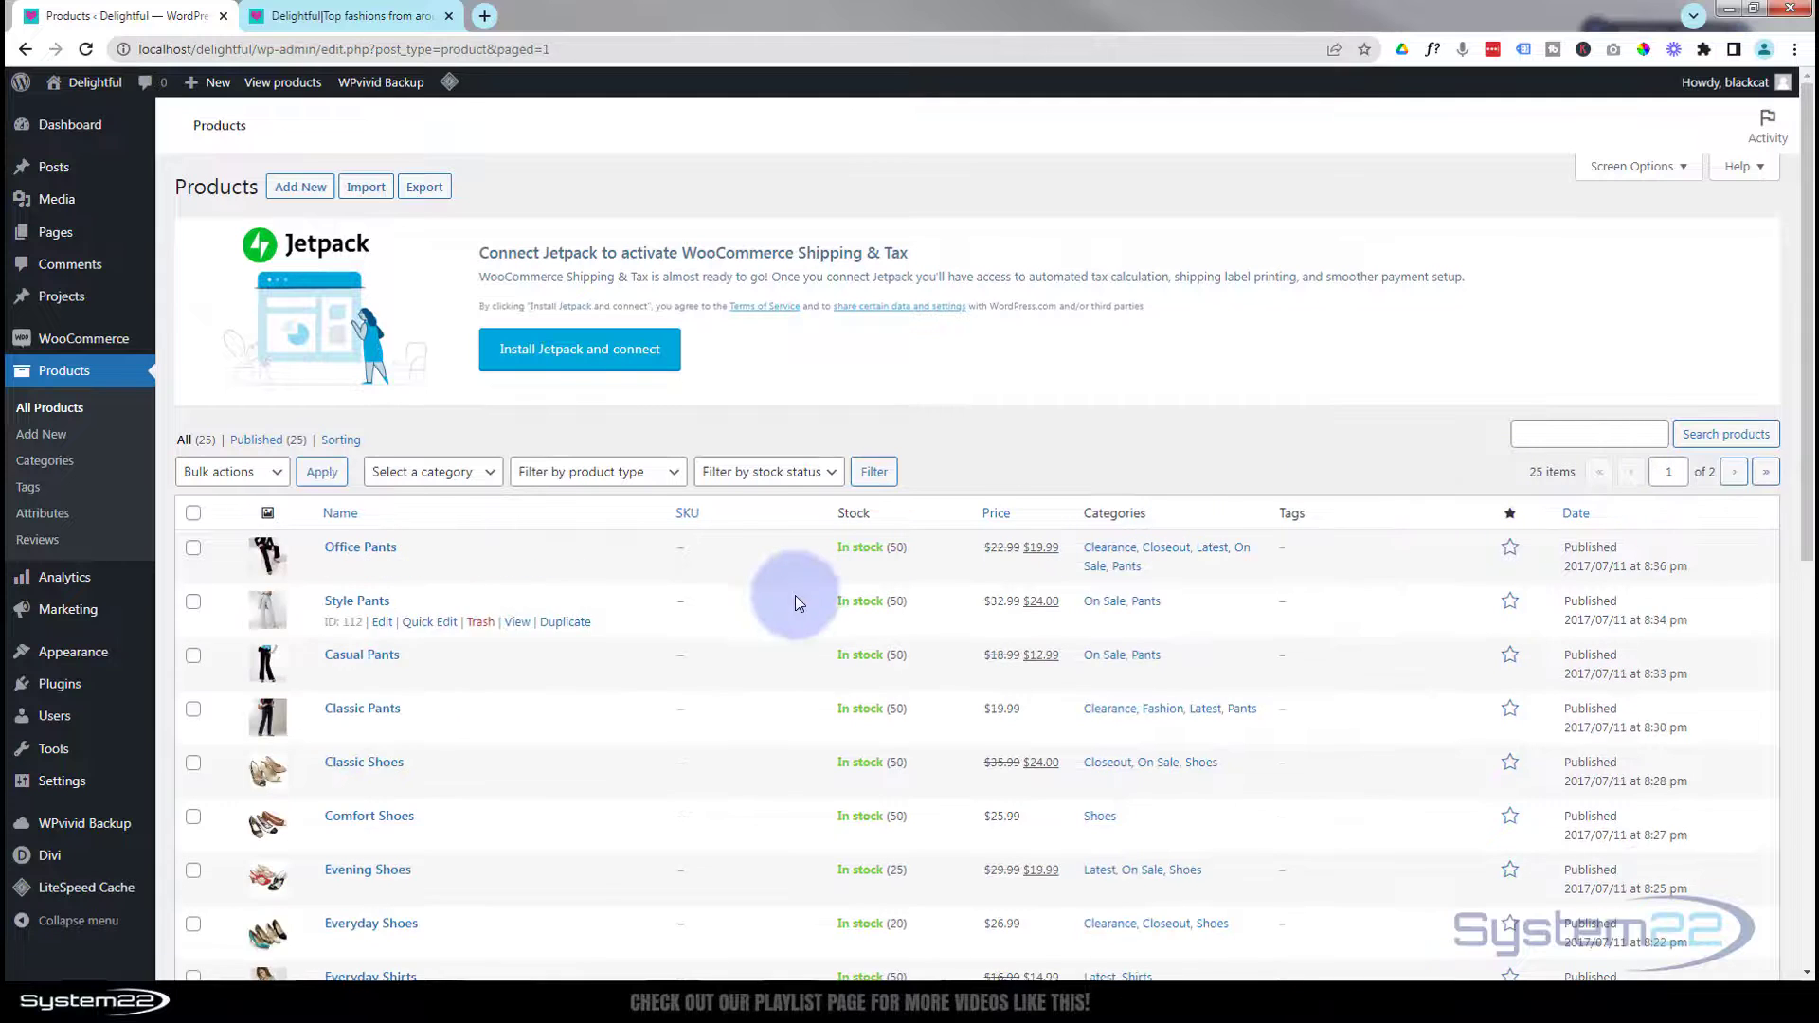
{"action": "scroll", "coordinate": [784, 607], "scroll_direction": "down", "scroll_amount": 3}
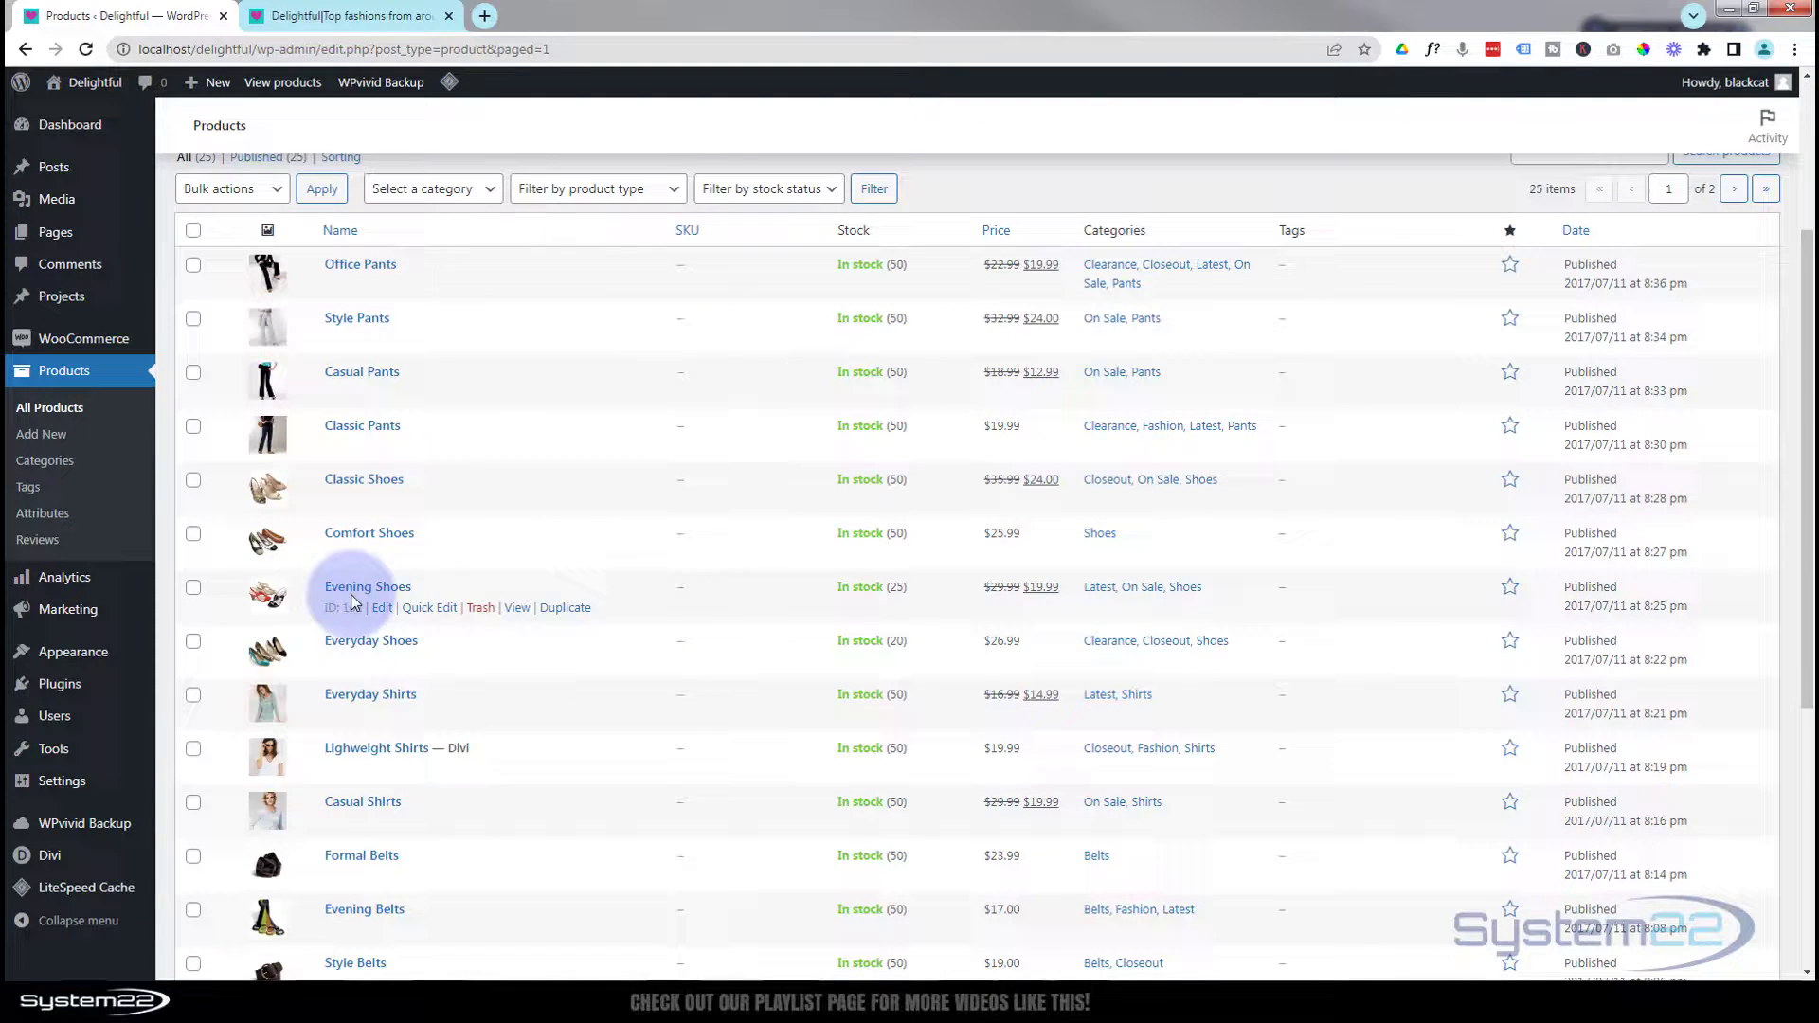
{"action": "right_click", "coordinate": [516, 608]}
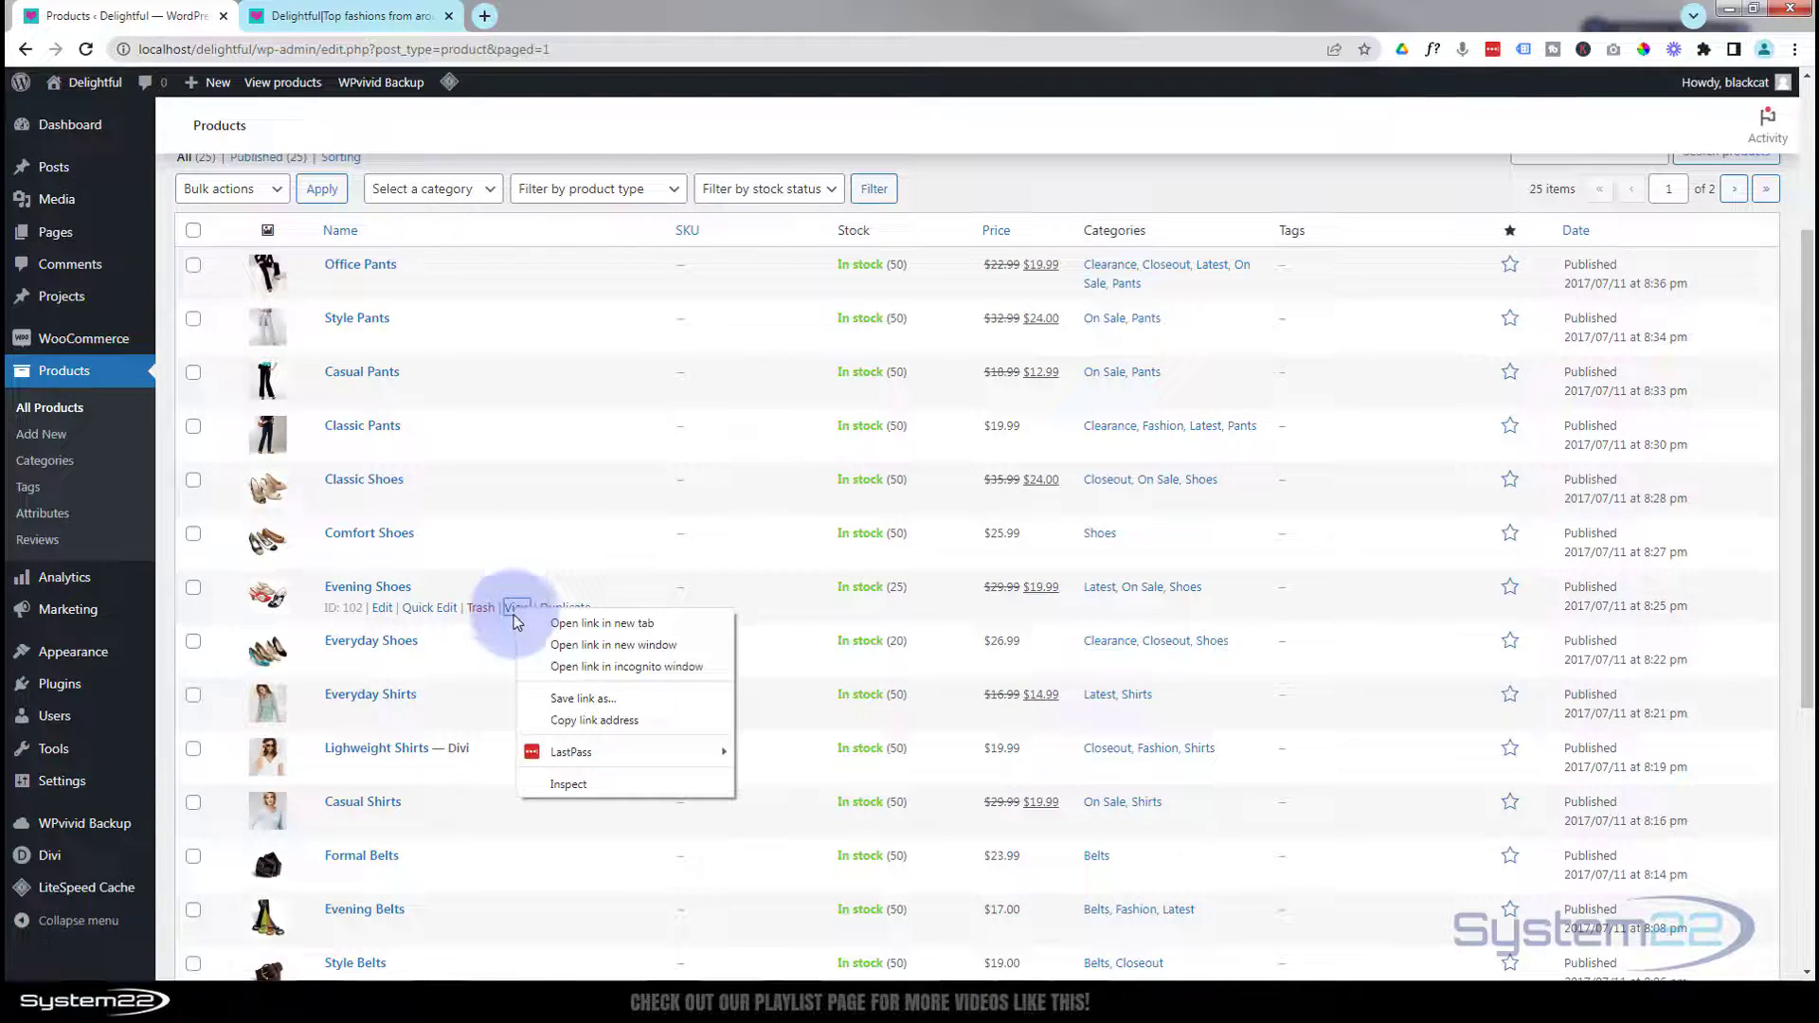
{"action": "left_click", "coordinate": [573, 726]}
{"action": "left_click", "coordinate": [336, 14]}
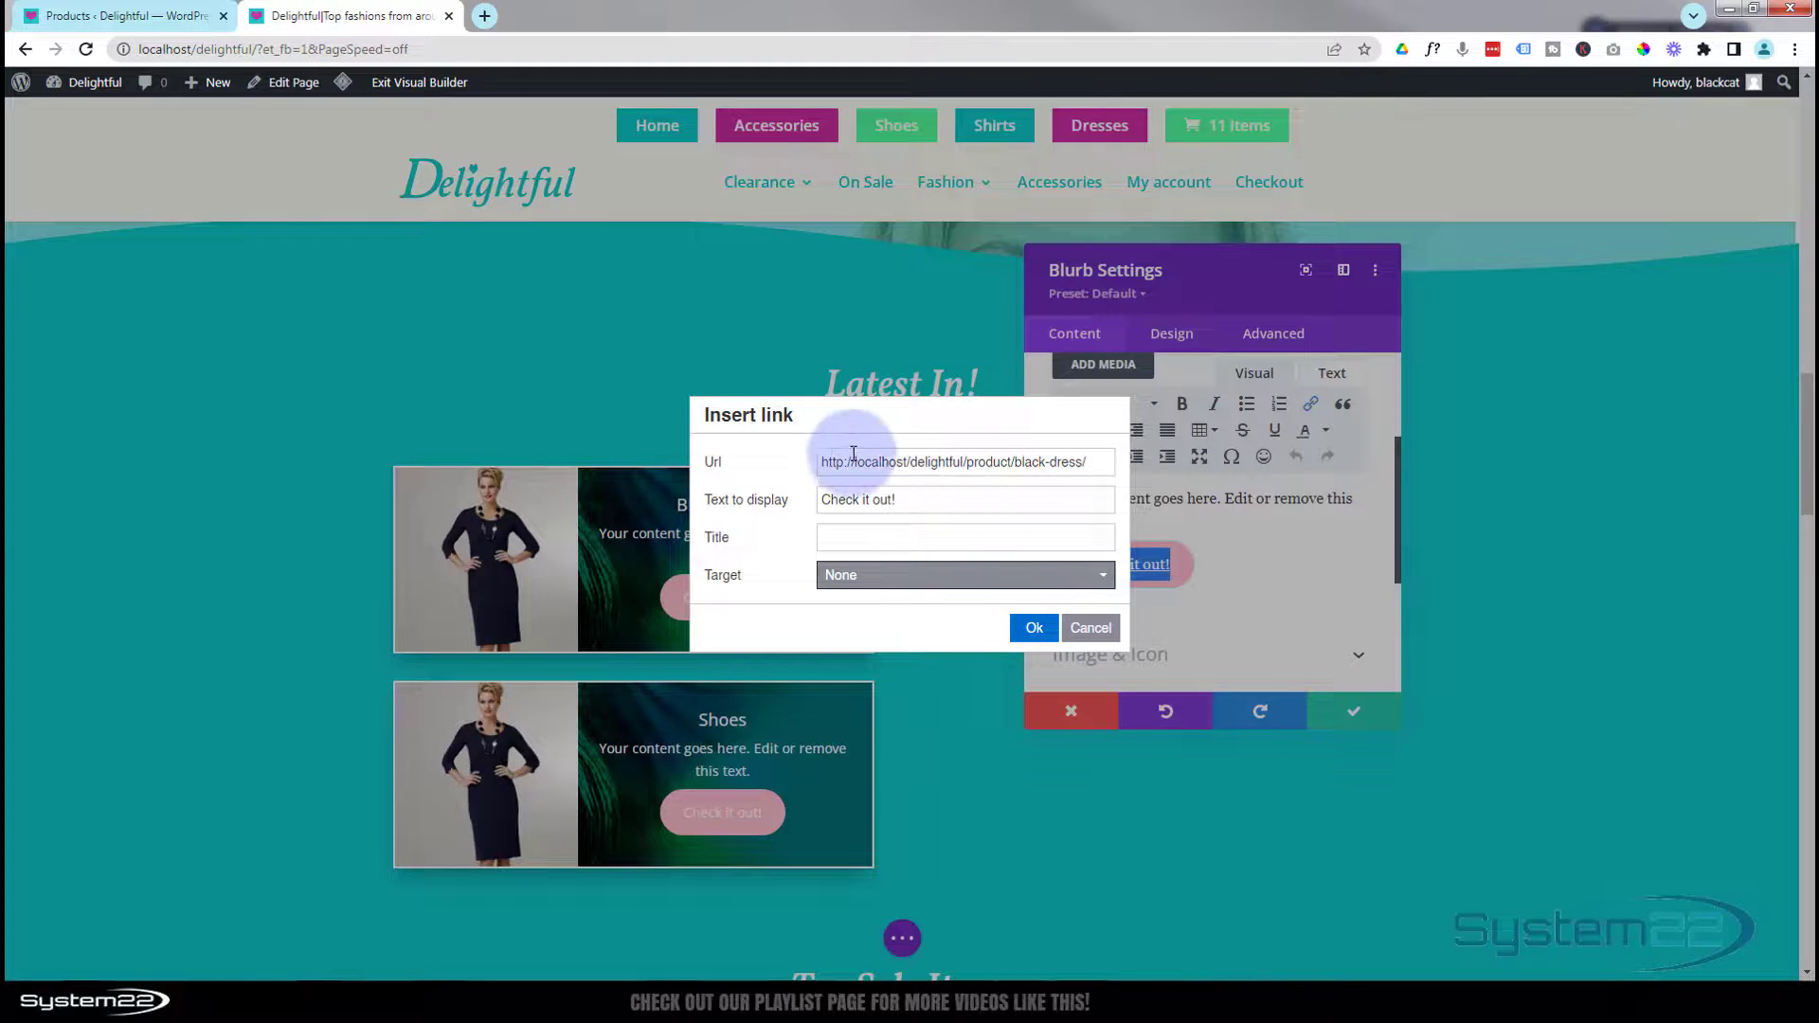
{"action": "left_click_drag", "start_coordinate": [812, 455], "coordinate": [1053, 452]}
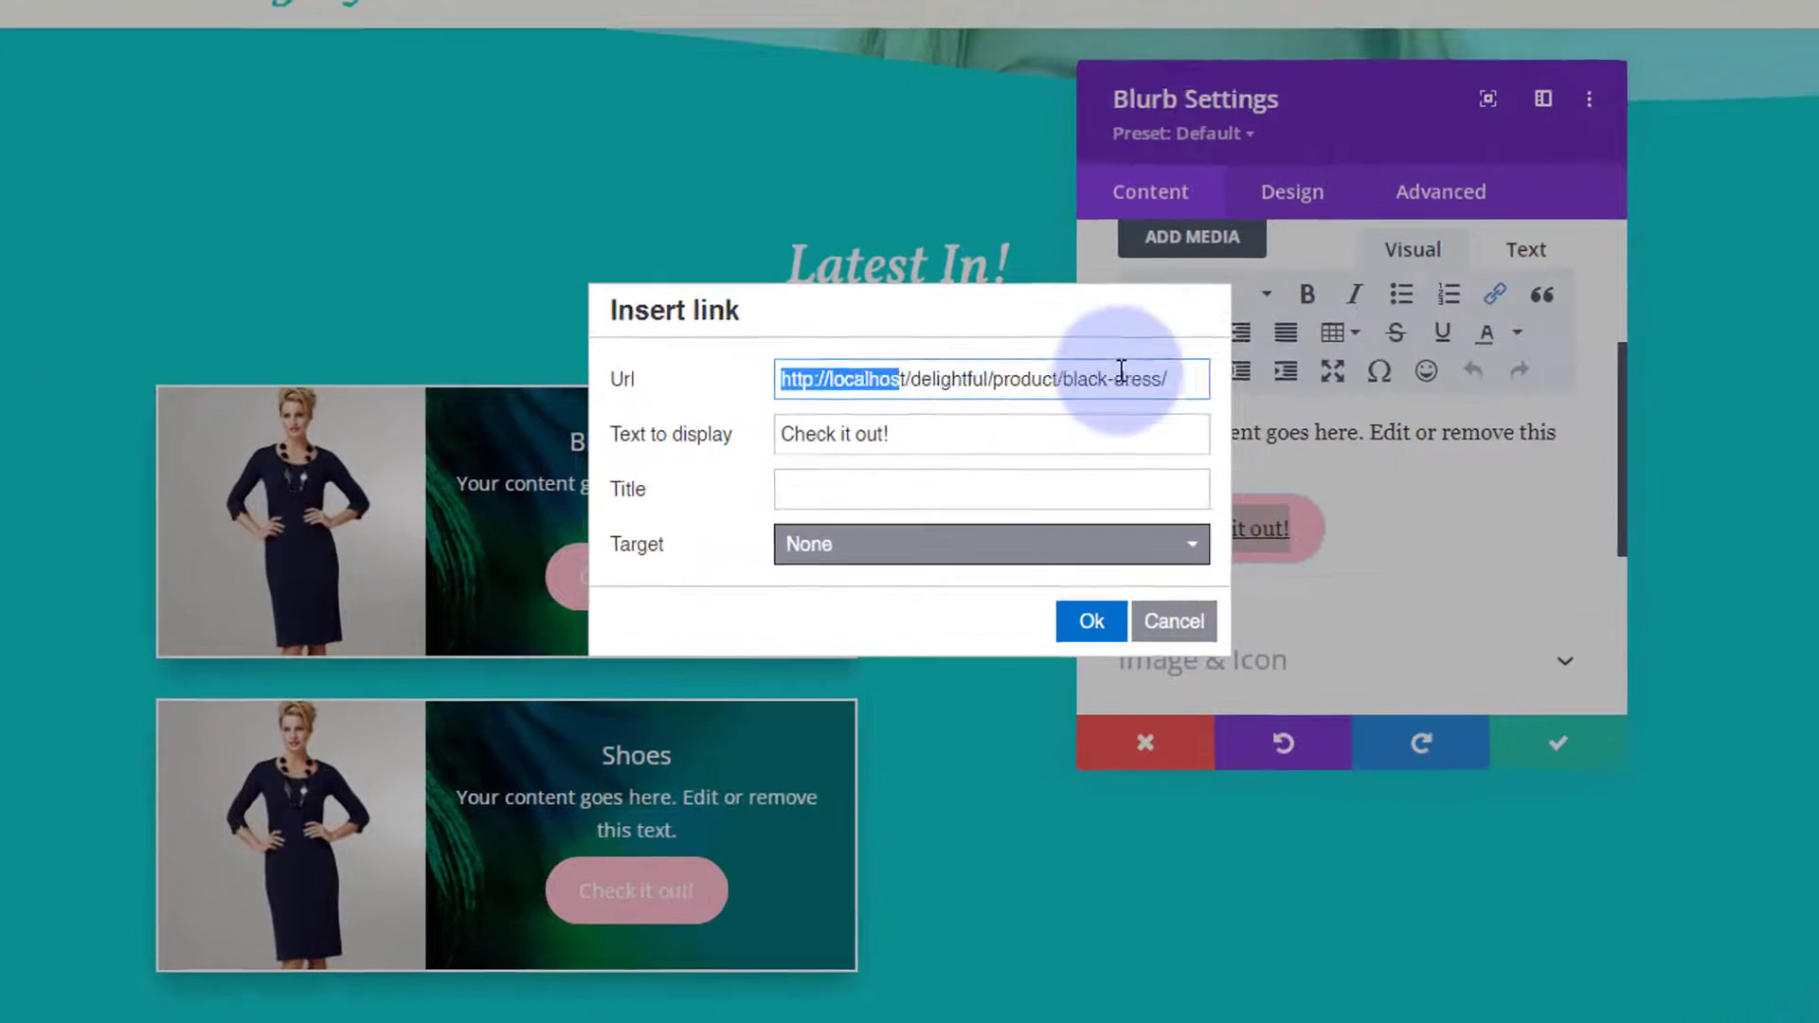
{"action": "left_click_drag", "start_coordinate": [1121, 371], "coordinate": [1192, 371]}
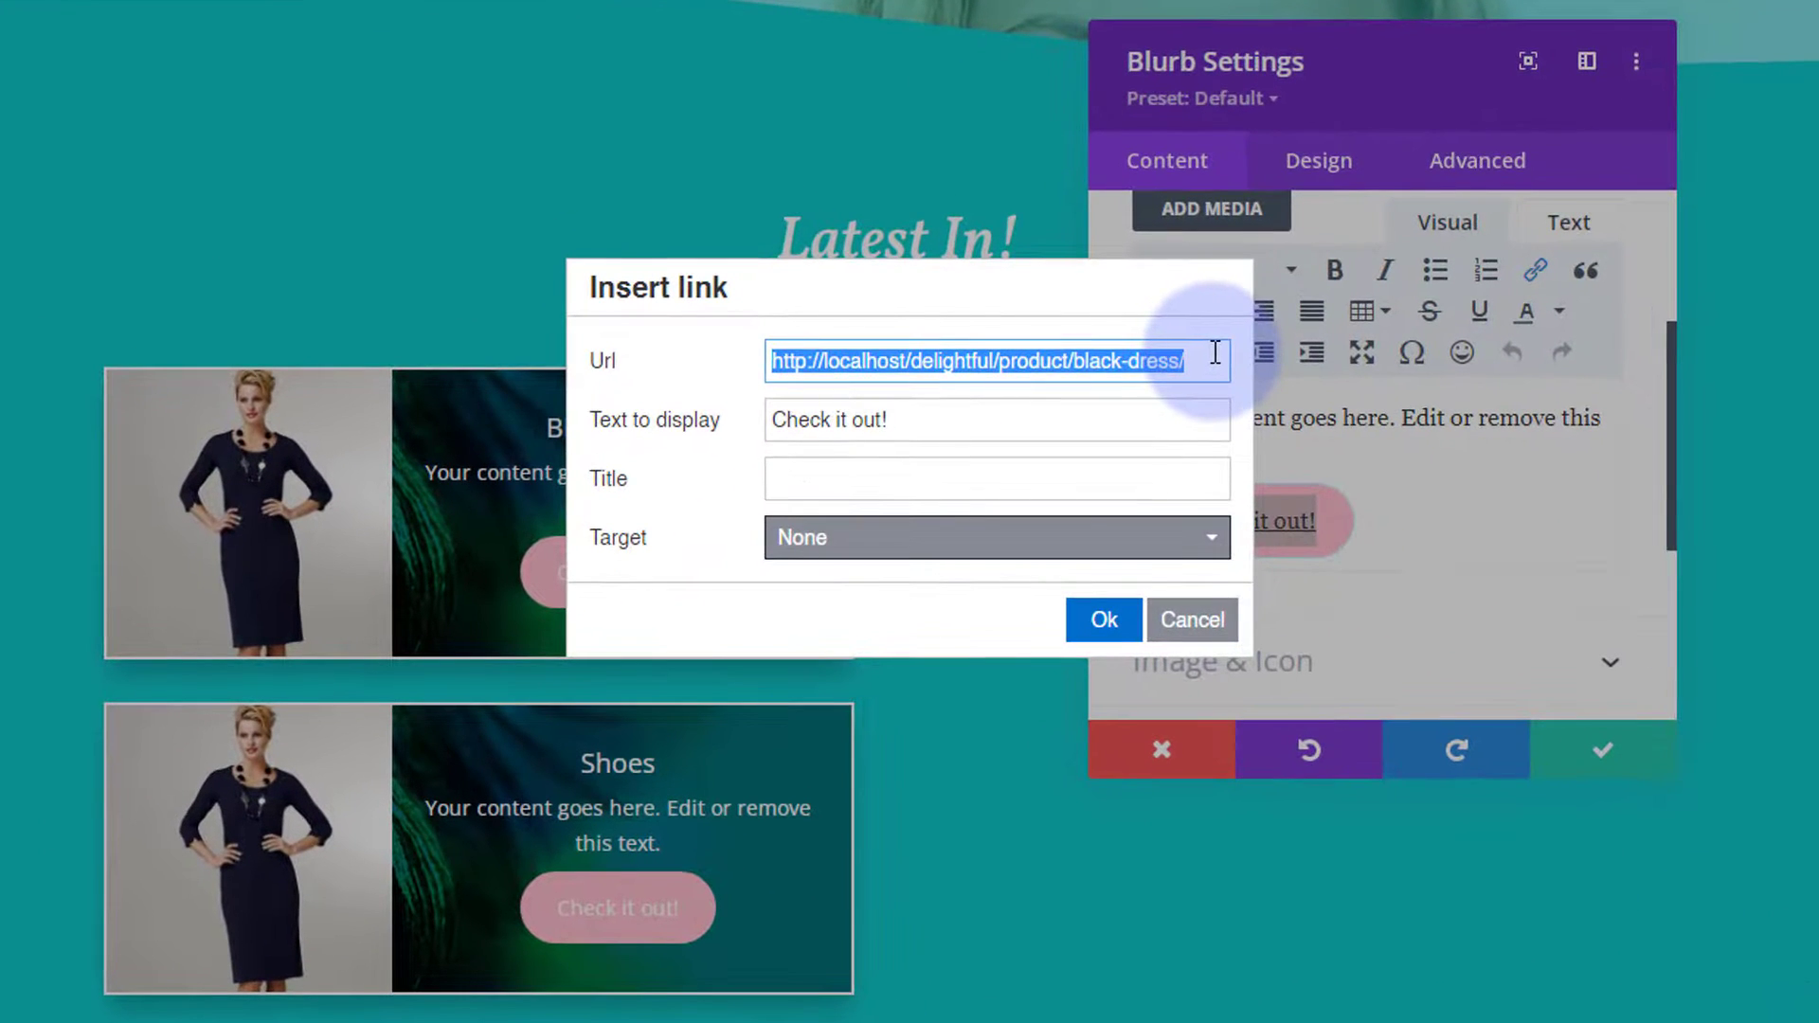
{"action": "key", "text": "ctrl+v"}
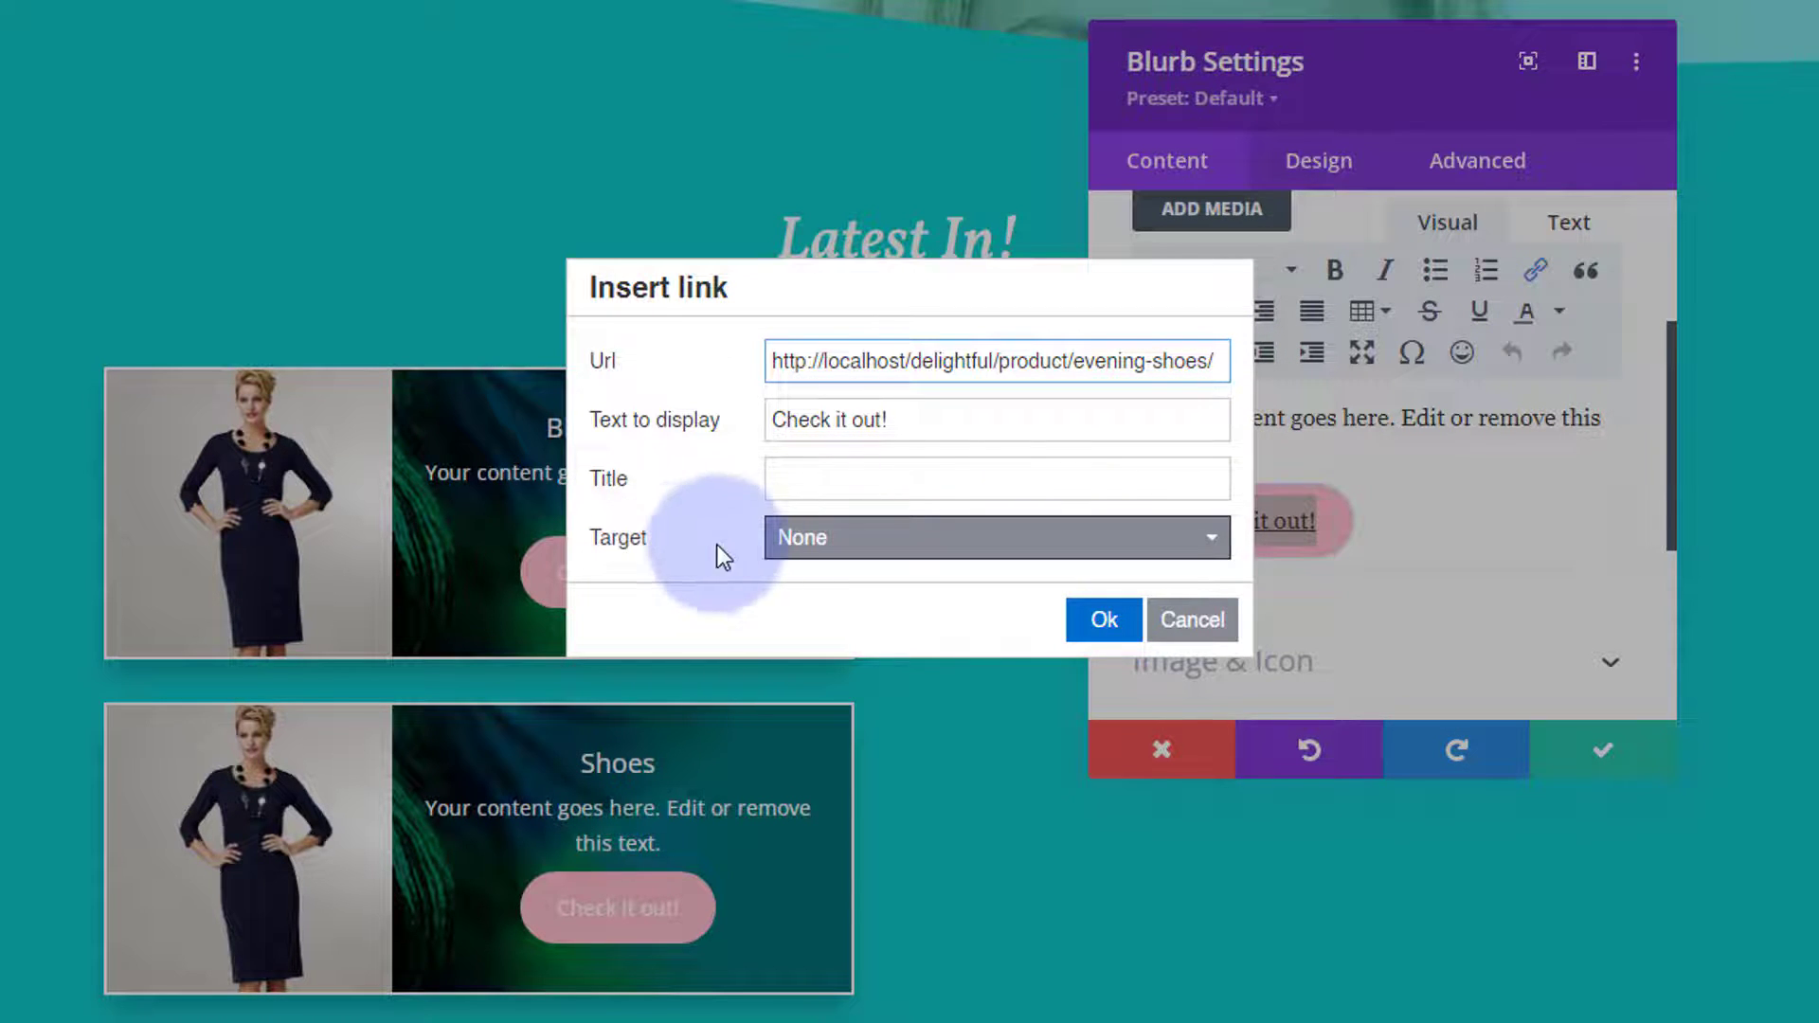
{"action": "left_click", "coordinate": [973, 549]}
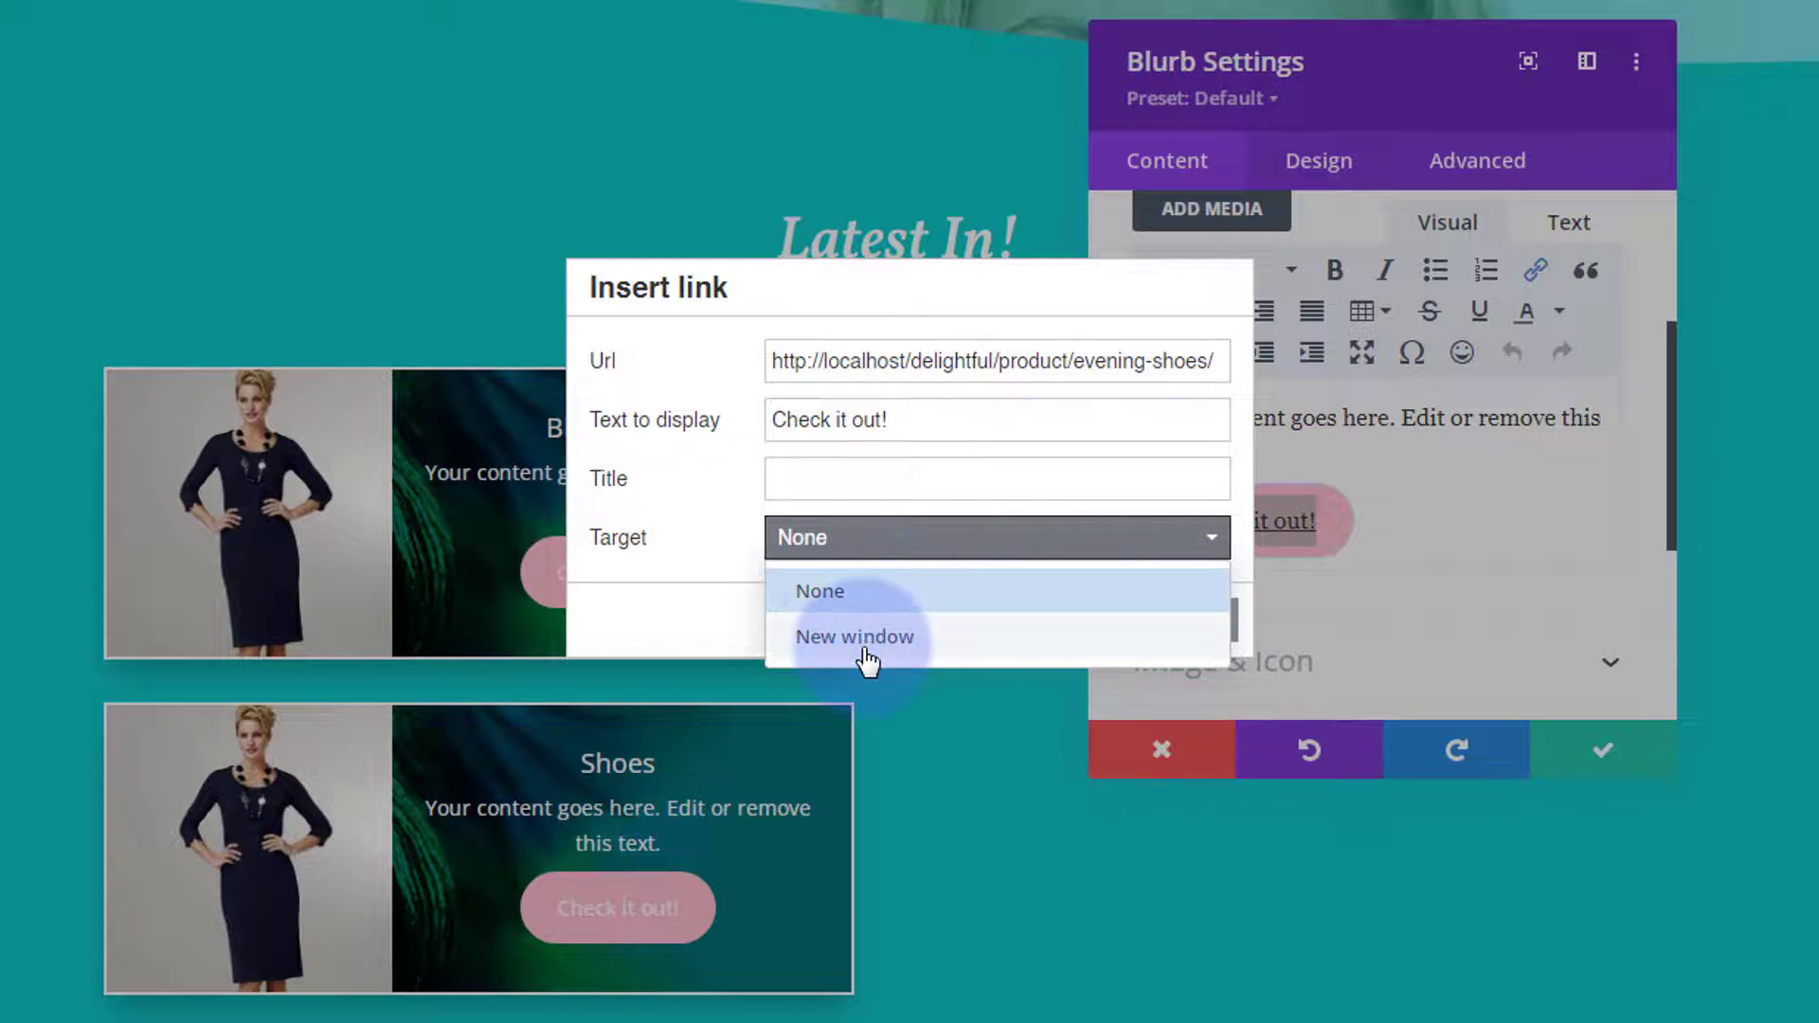
{"action": "left_click", "coordinate": [711, 549]}
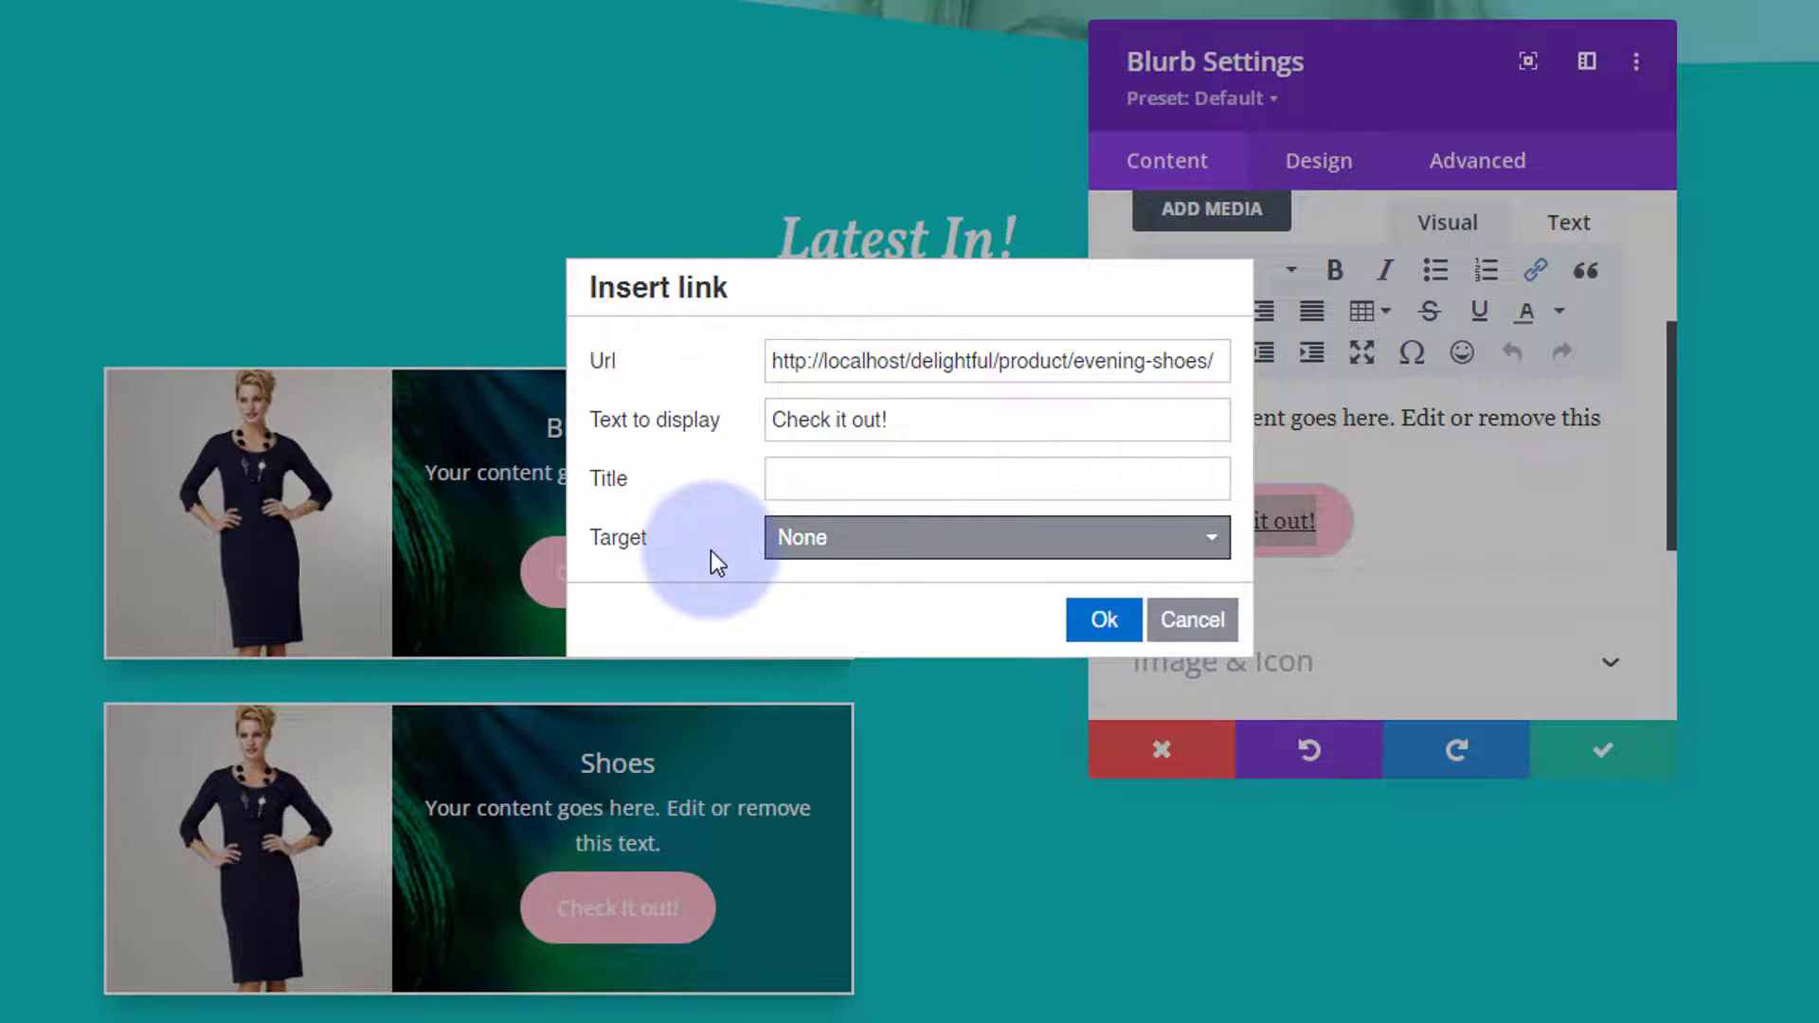
{"action": "left_click", "coordinate": [1104, 625]}
Replace the Shoes blurb's image with the red, beige and black sandals photo from the media library, and save the blurb
{"action": "scroll", "coordinate": [1417, 560], "scroll_direction": "down", "scroll_amount": 3}
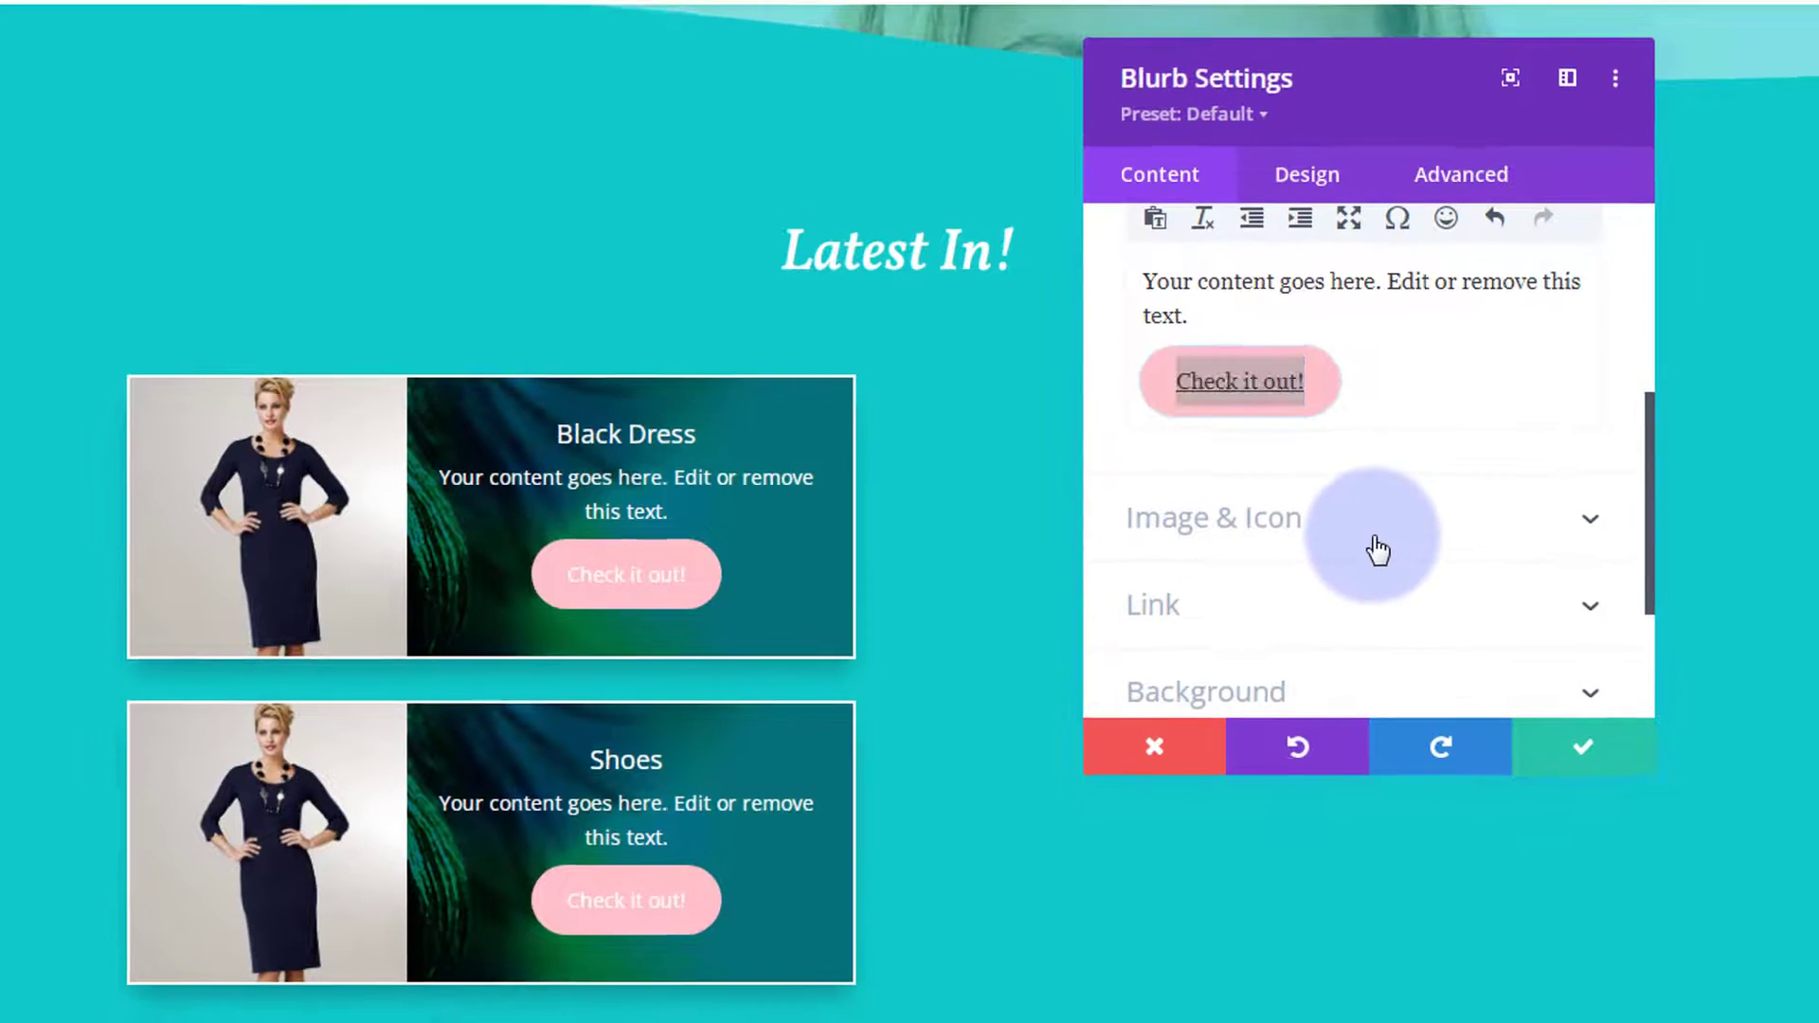
{"action": "left_click", "coordinate": [1369, 531]}
{"action": "left_click", "coordinate": [1249, 585]}
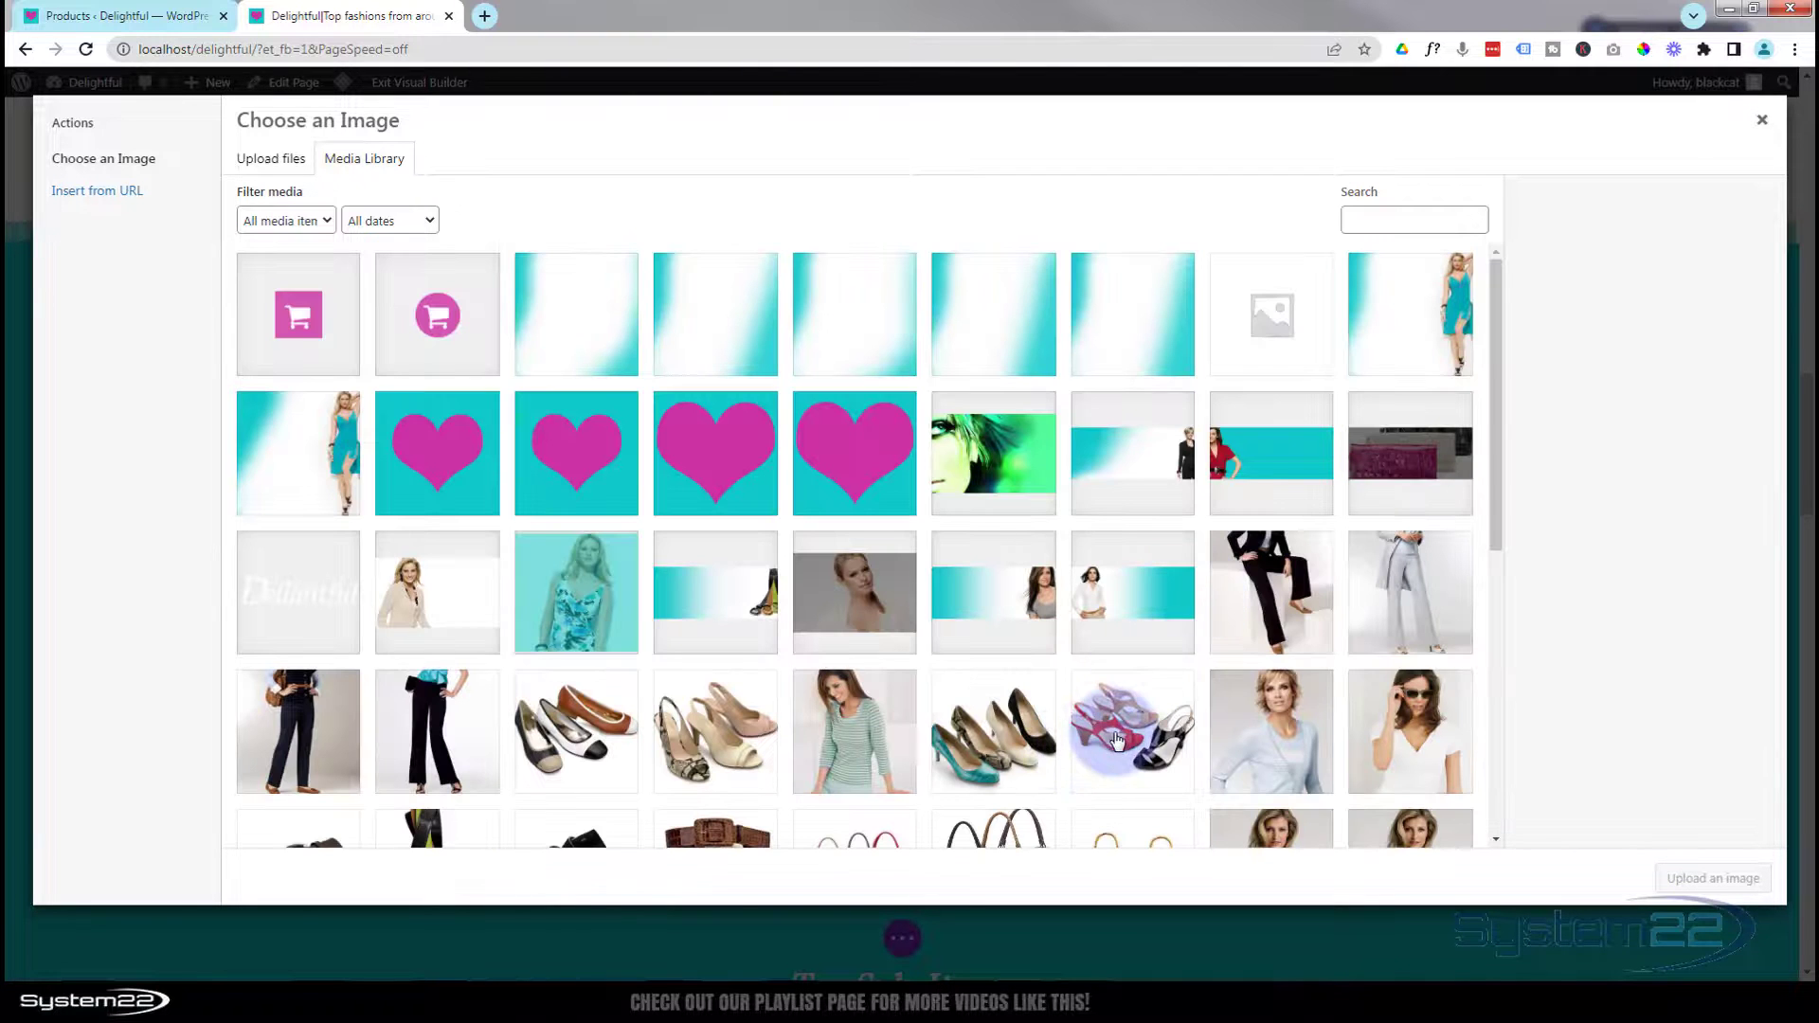
{"action": "left_click", "coordinate": [1123, 724]}
{"action": "left_click", "coordinate": [1705, 880]}
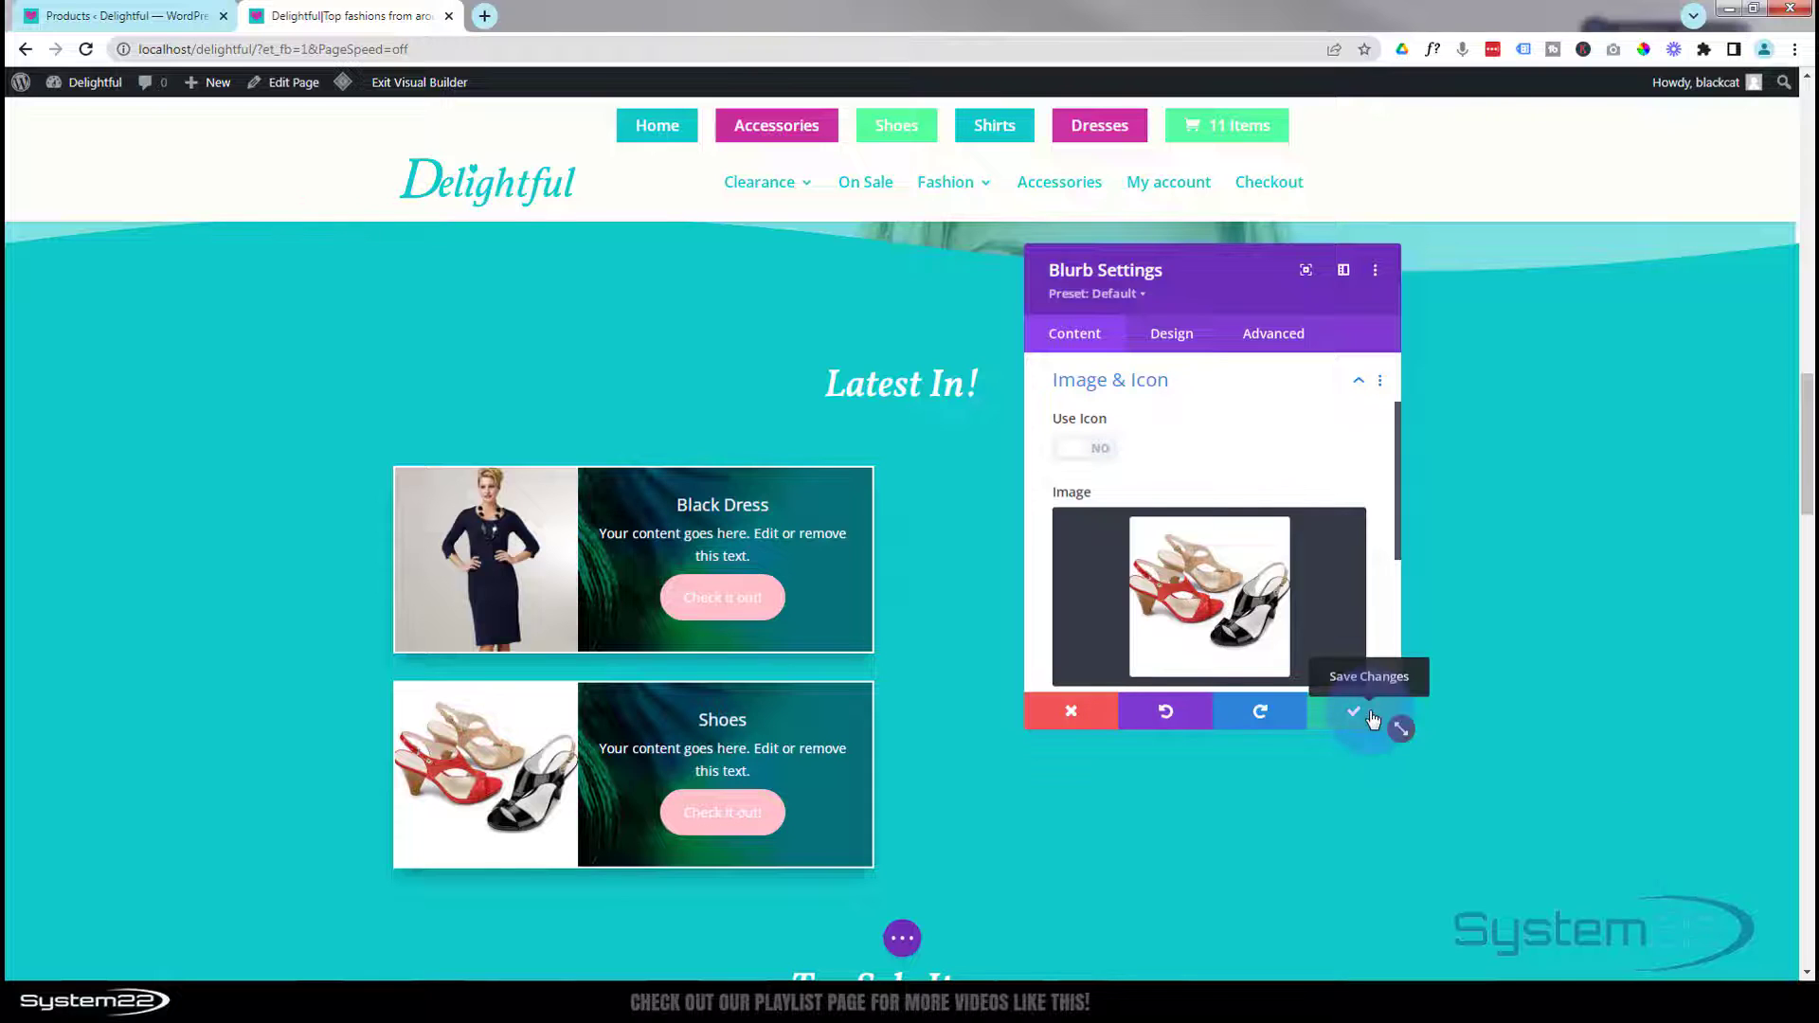
{"action": "left_click", "coordinate": [1370, 718]}
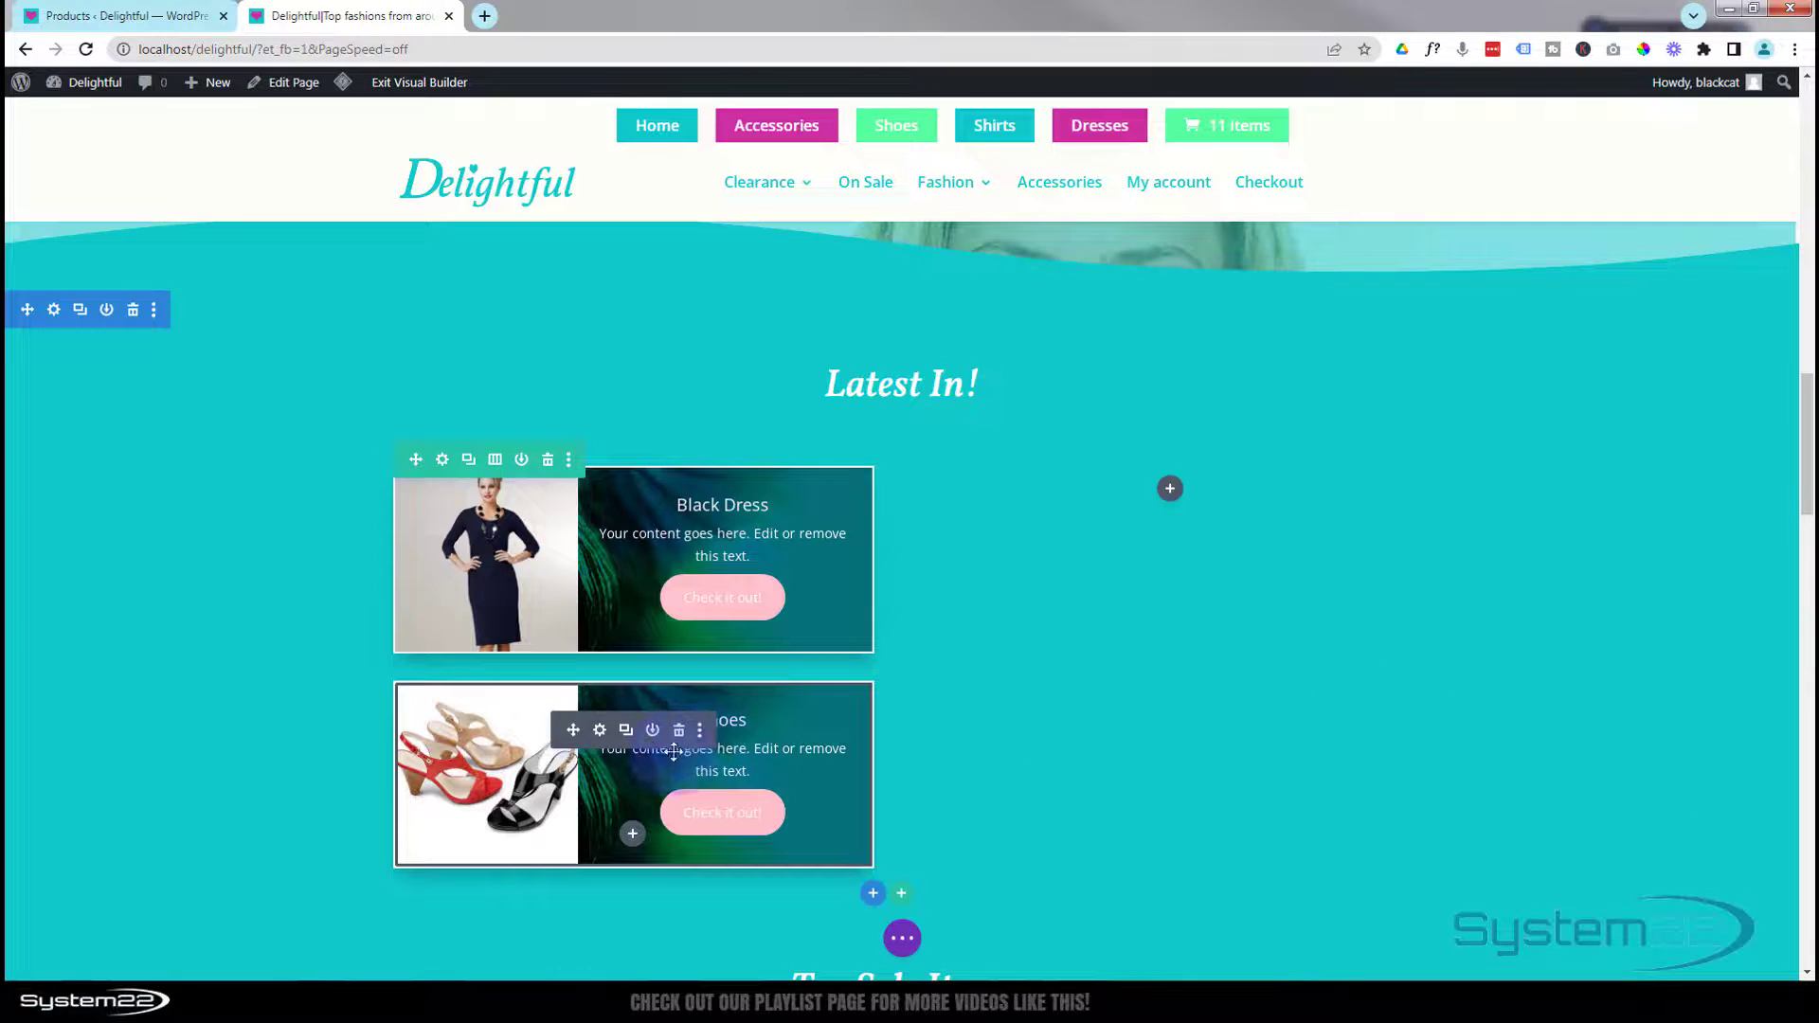
Duplicate the Shoes blurb and move one copy into the empty second column of the Latest In! section
{"action": "left_click", "coordinate": [626, 730]}
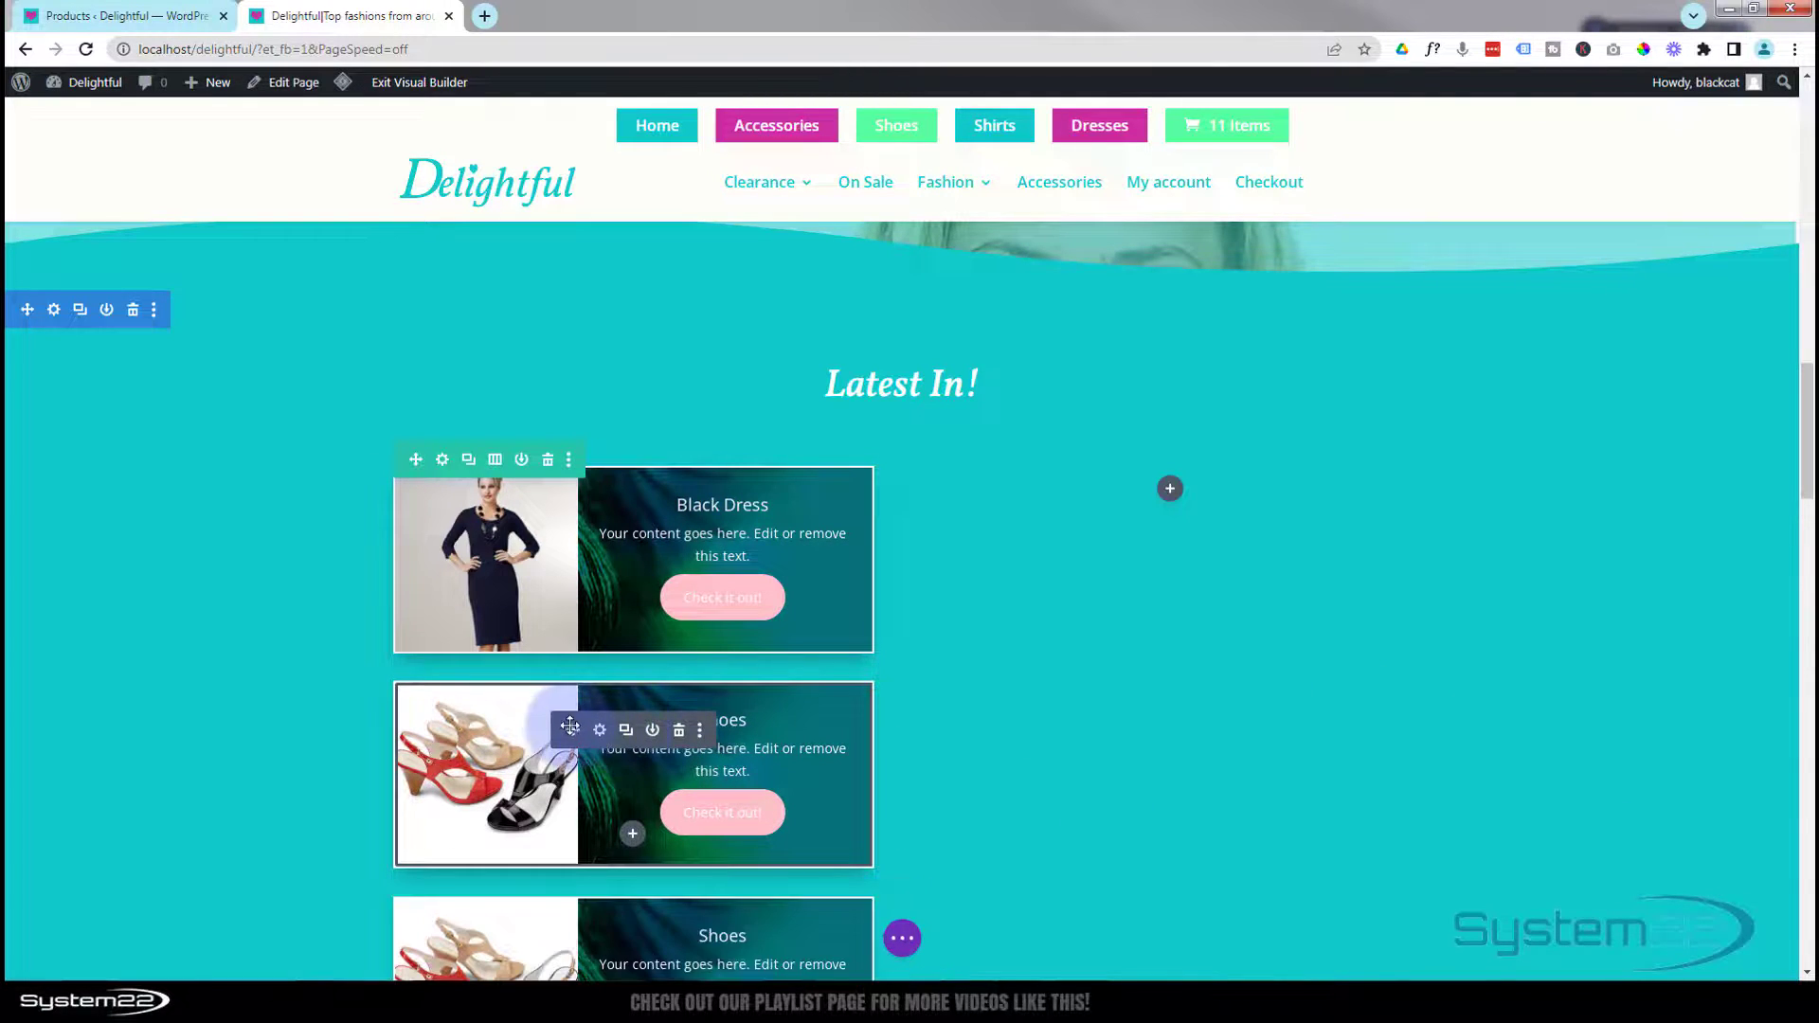
{"action": "left_click_drag", "start_coordinate": [570, 729], "coordinate": [1174, 487]}
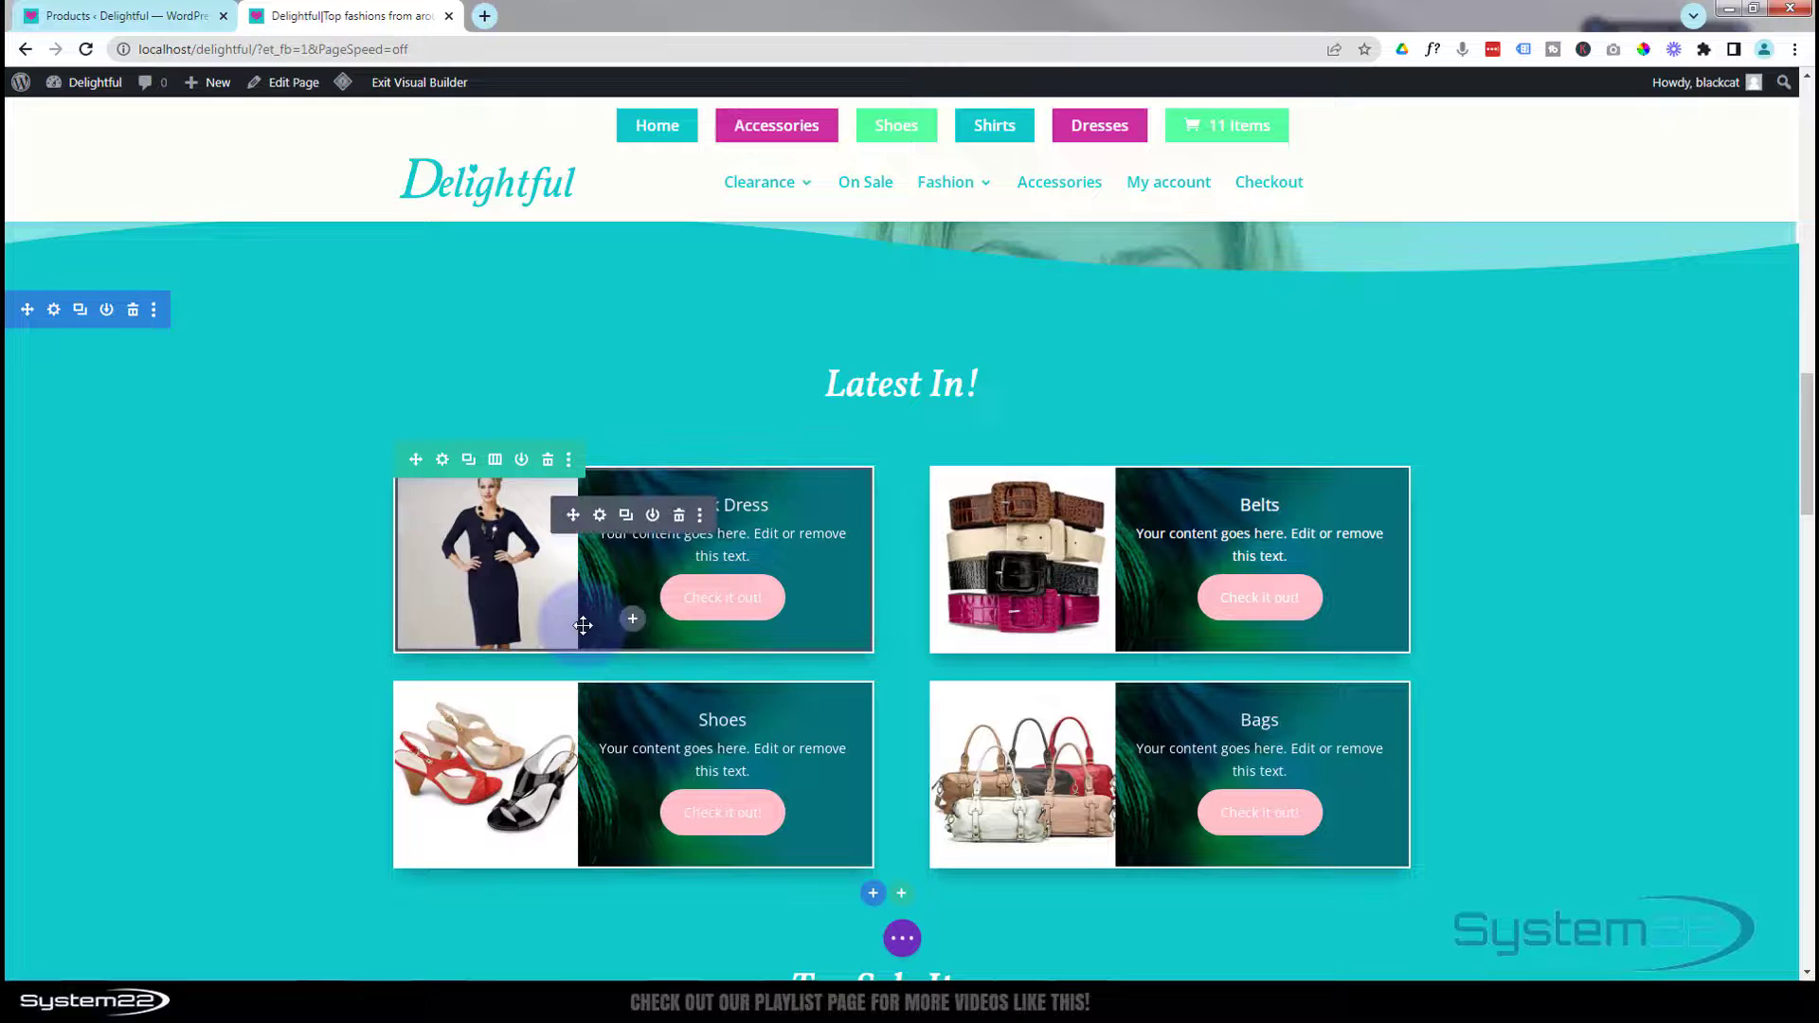
{"action": "left_click", "coordinate": [561, 677]}
{"action": "left_click", "coordinate": [911, 946]}
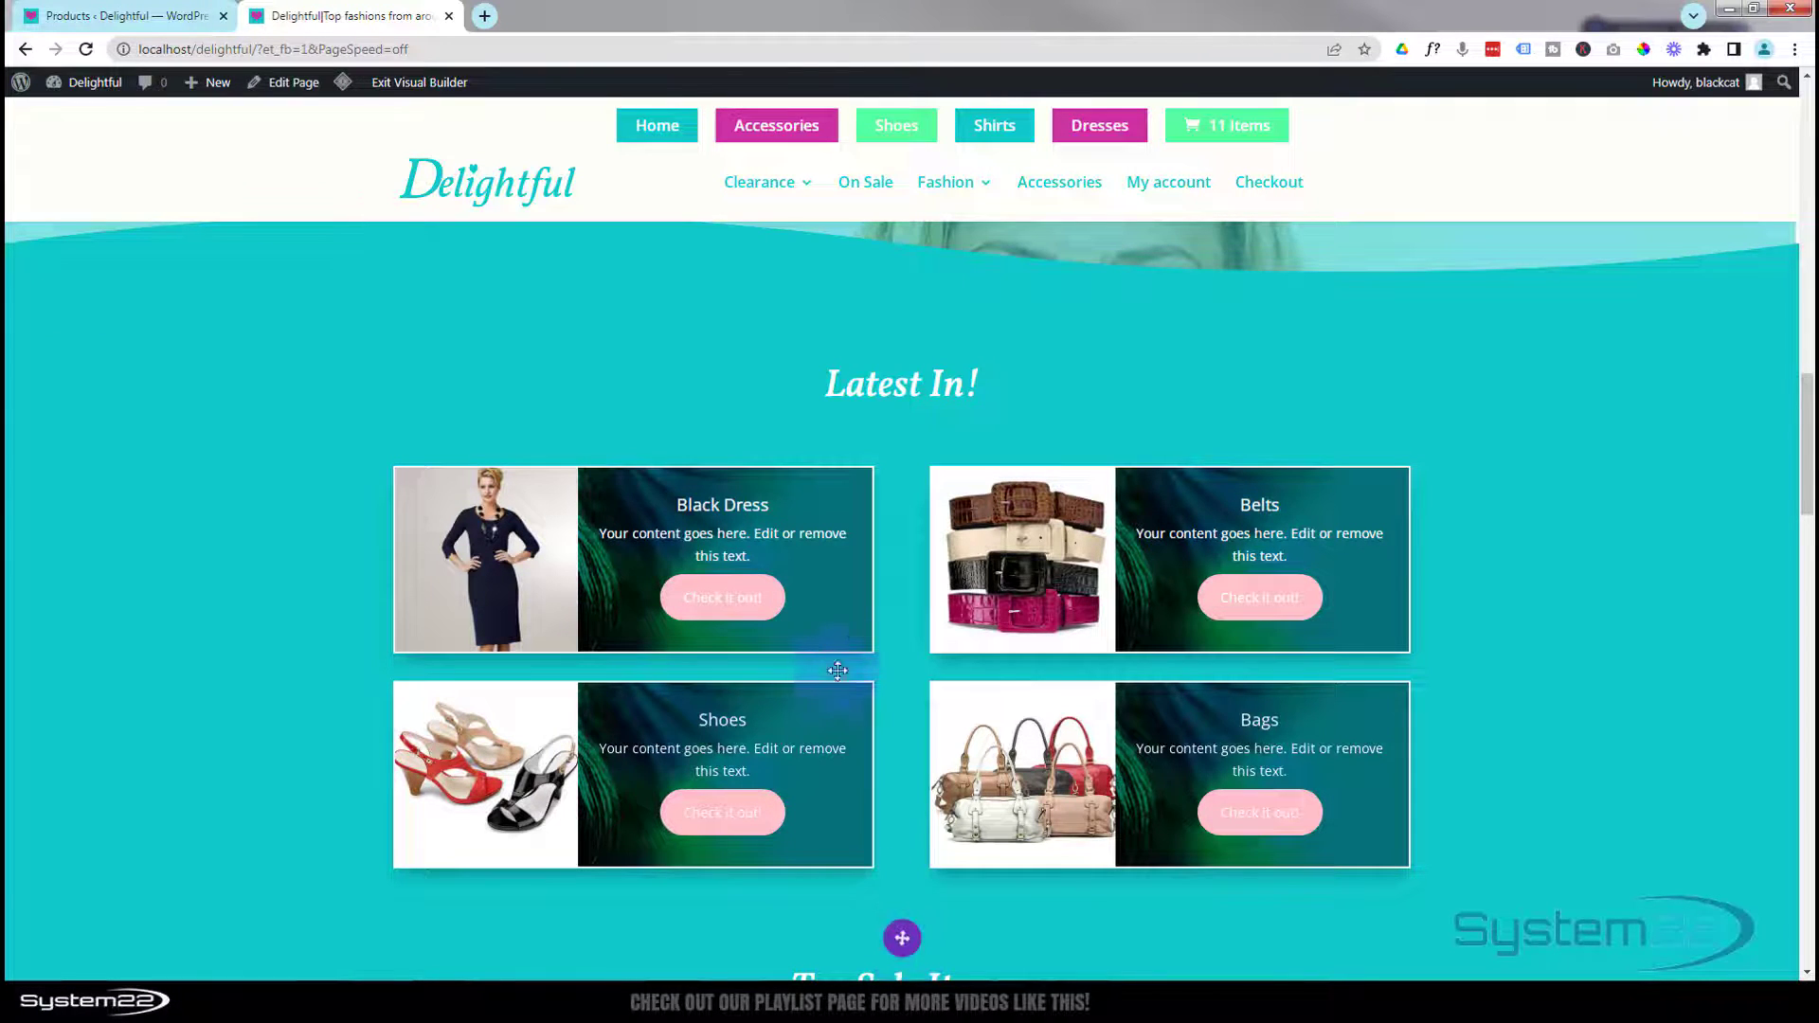
Save the Latest In! section to the Divi Library under the name "Pcards"
{"action": "left_click", "coordinate": [330, 382]}
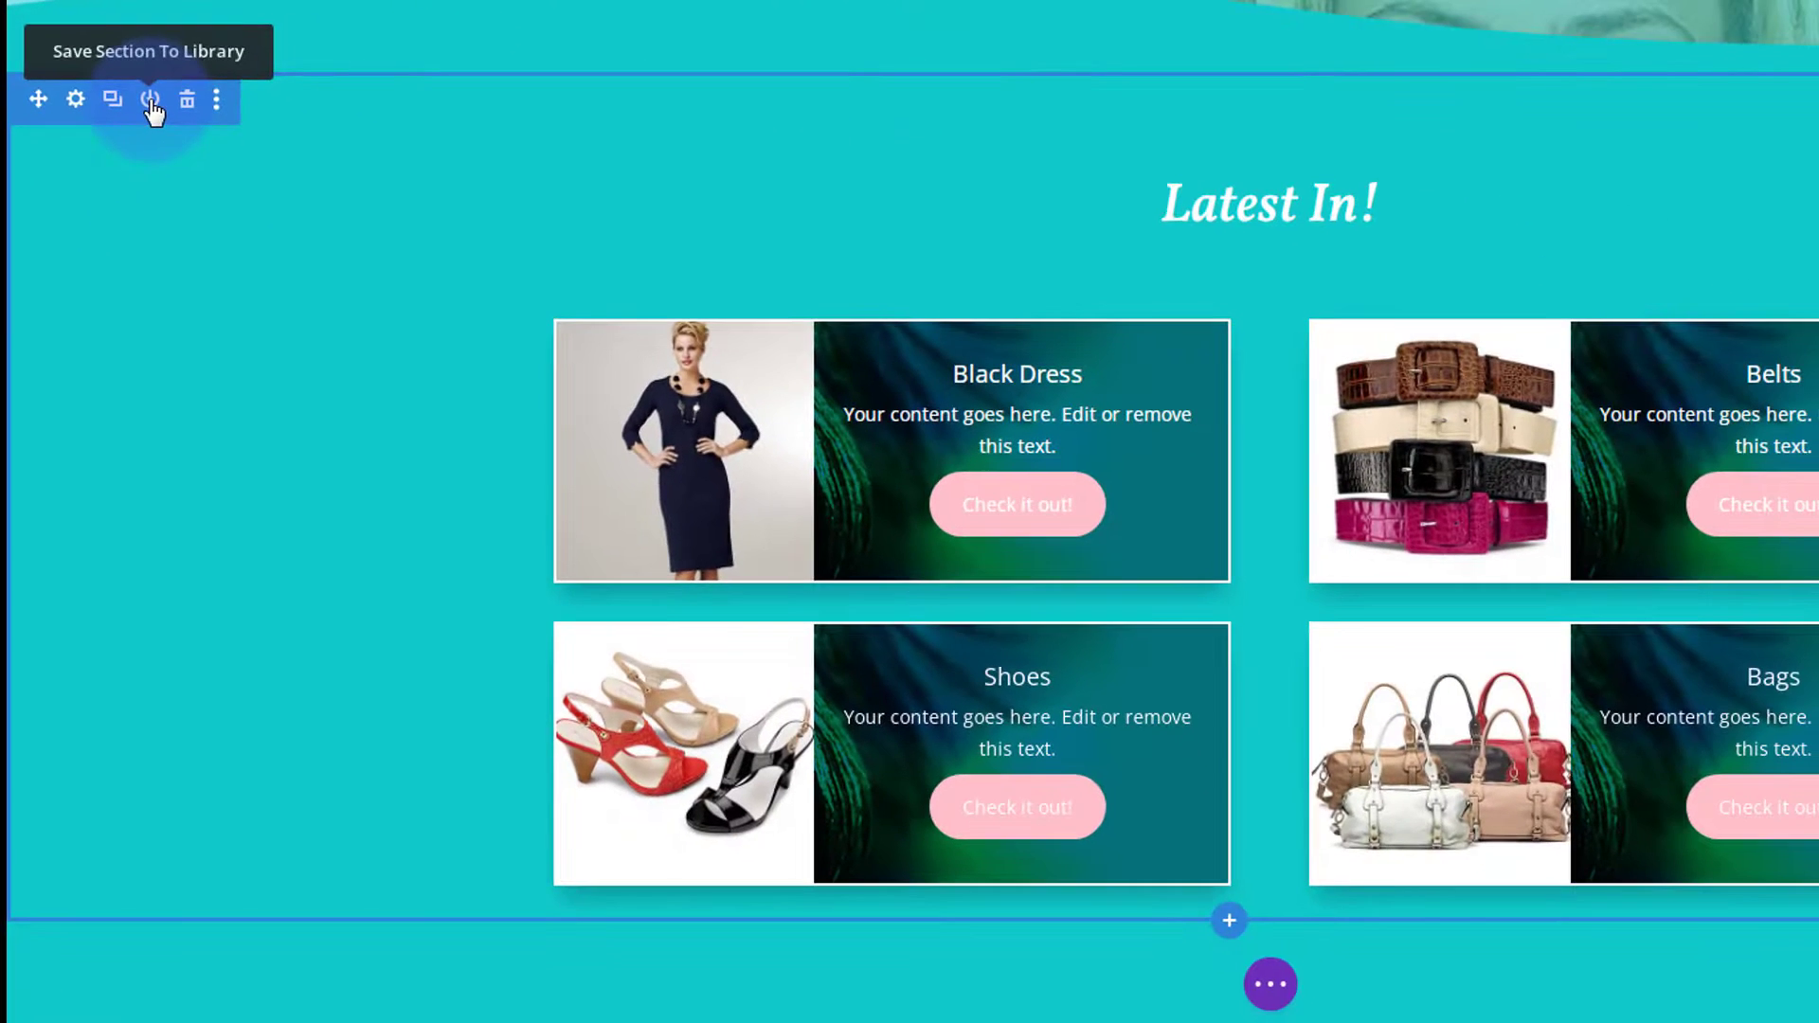
{"action": "left_click", "coordinate": [151, 102]}
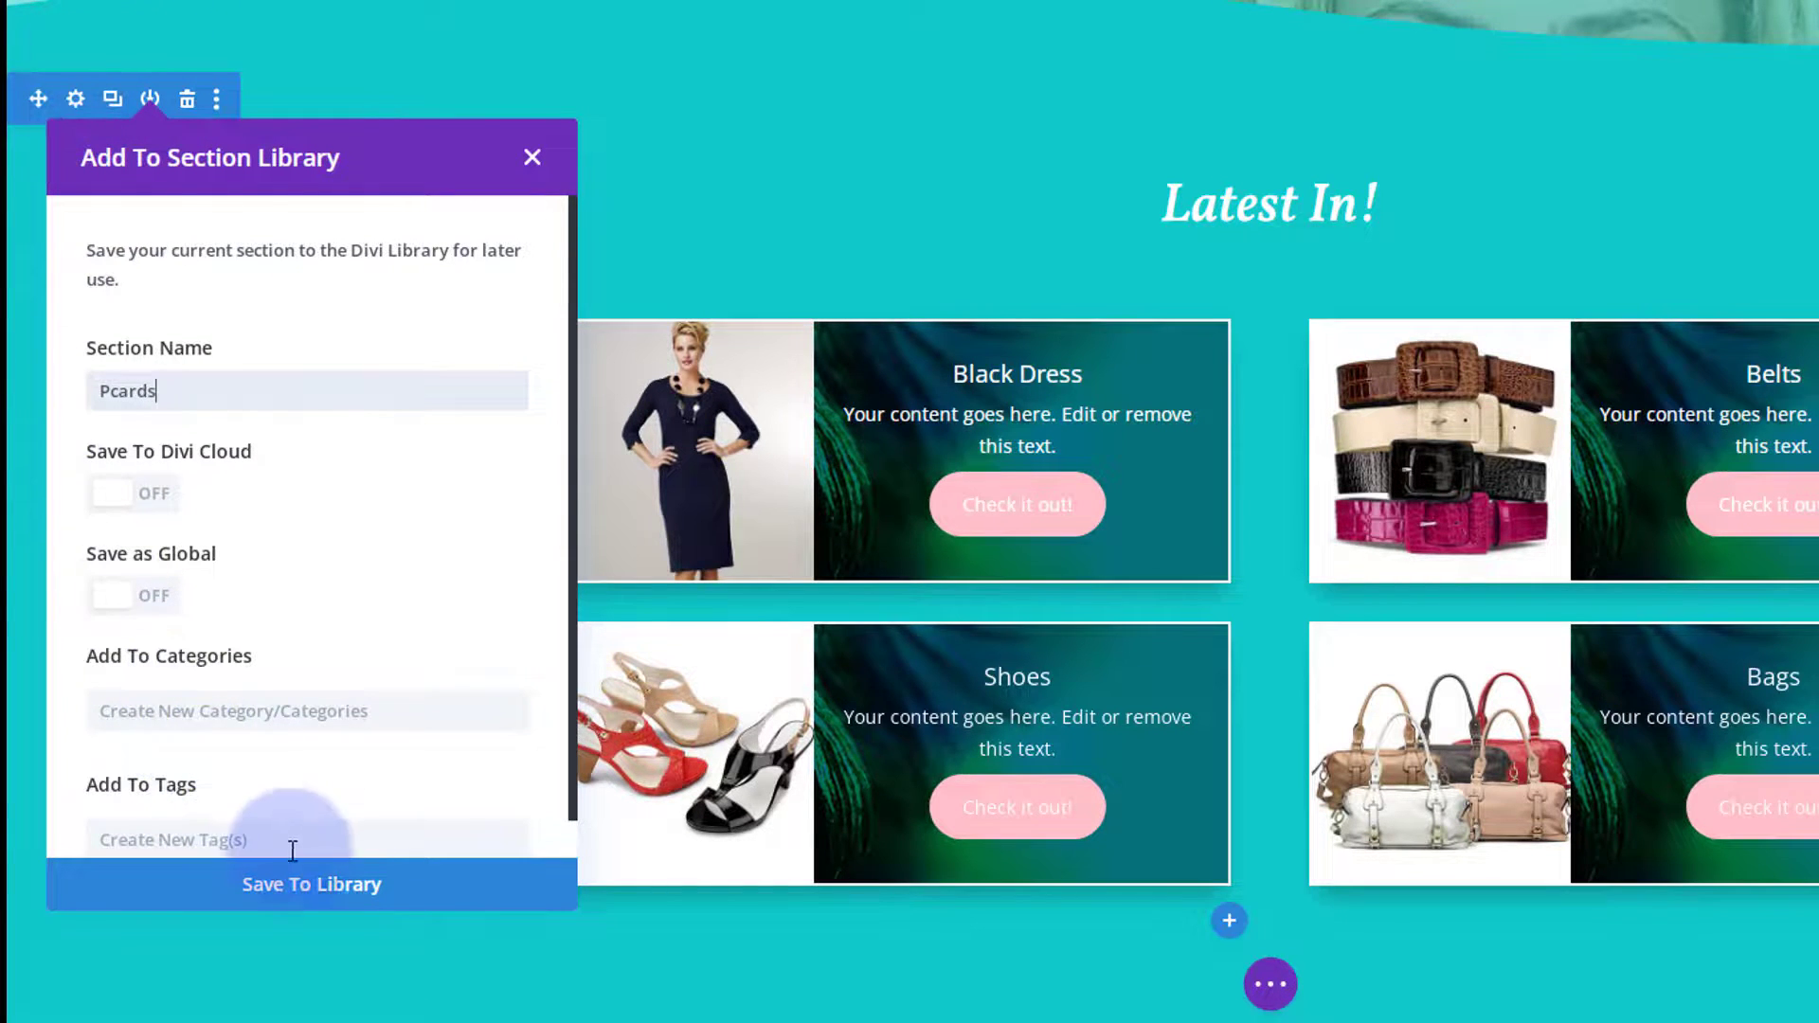
{"action": "left_click", "coordinate": [308, 885]}
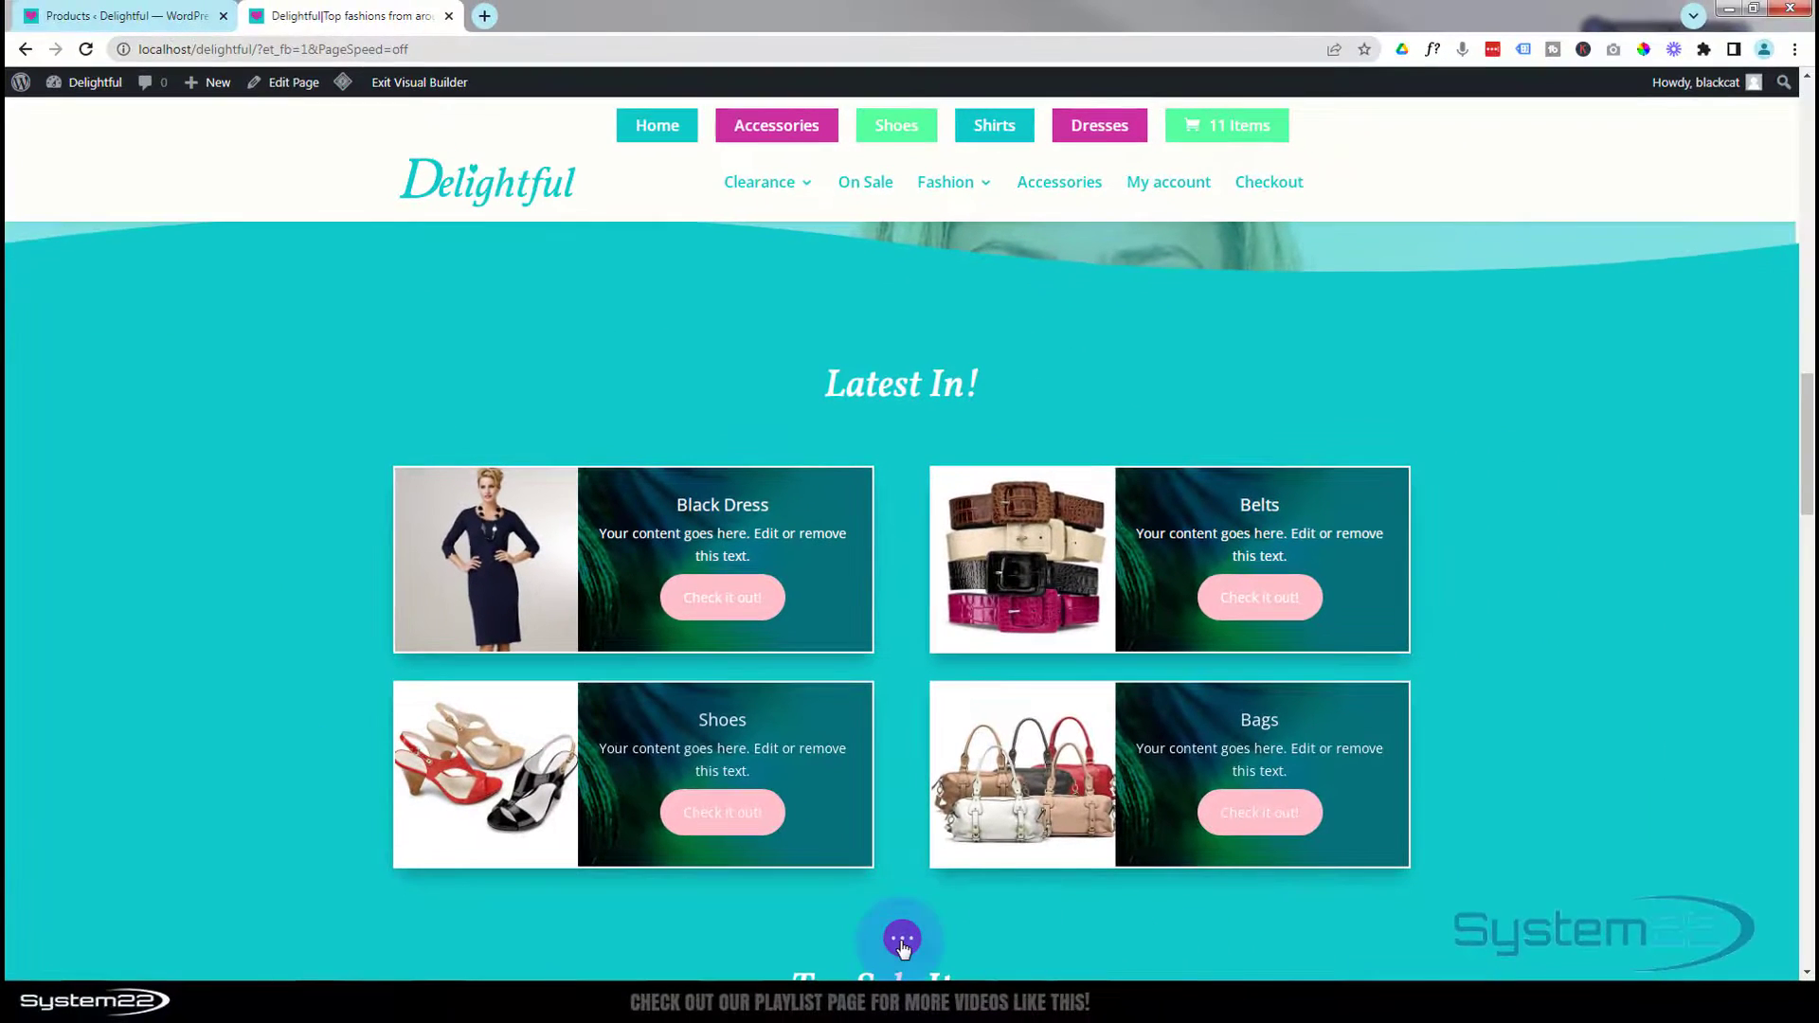
Save the page and exit the visual builder to view the Latest In! section on the live home page
{"action": "left_click", "coordinate": [1270, 983]}
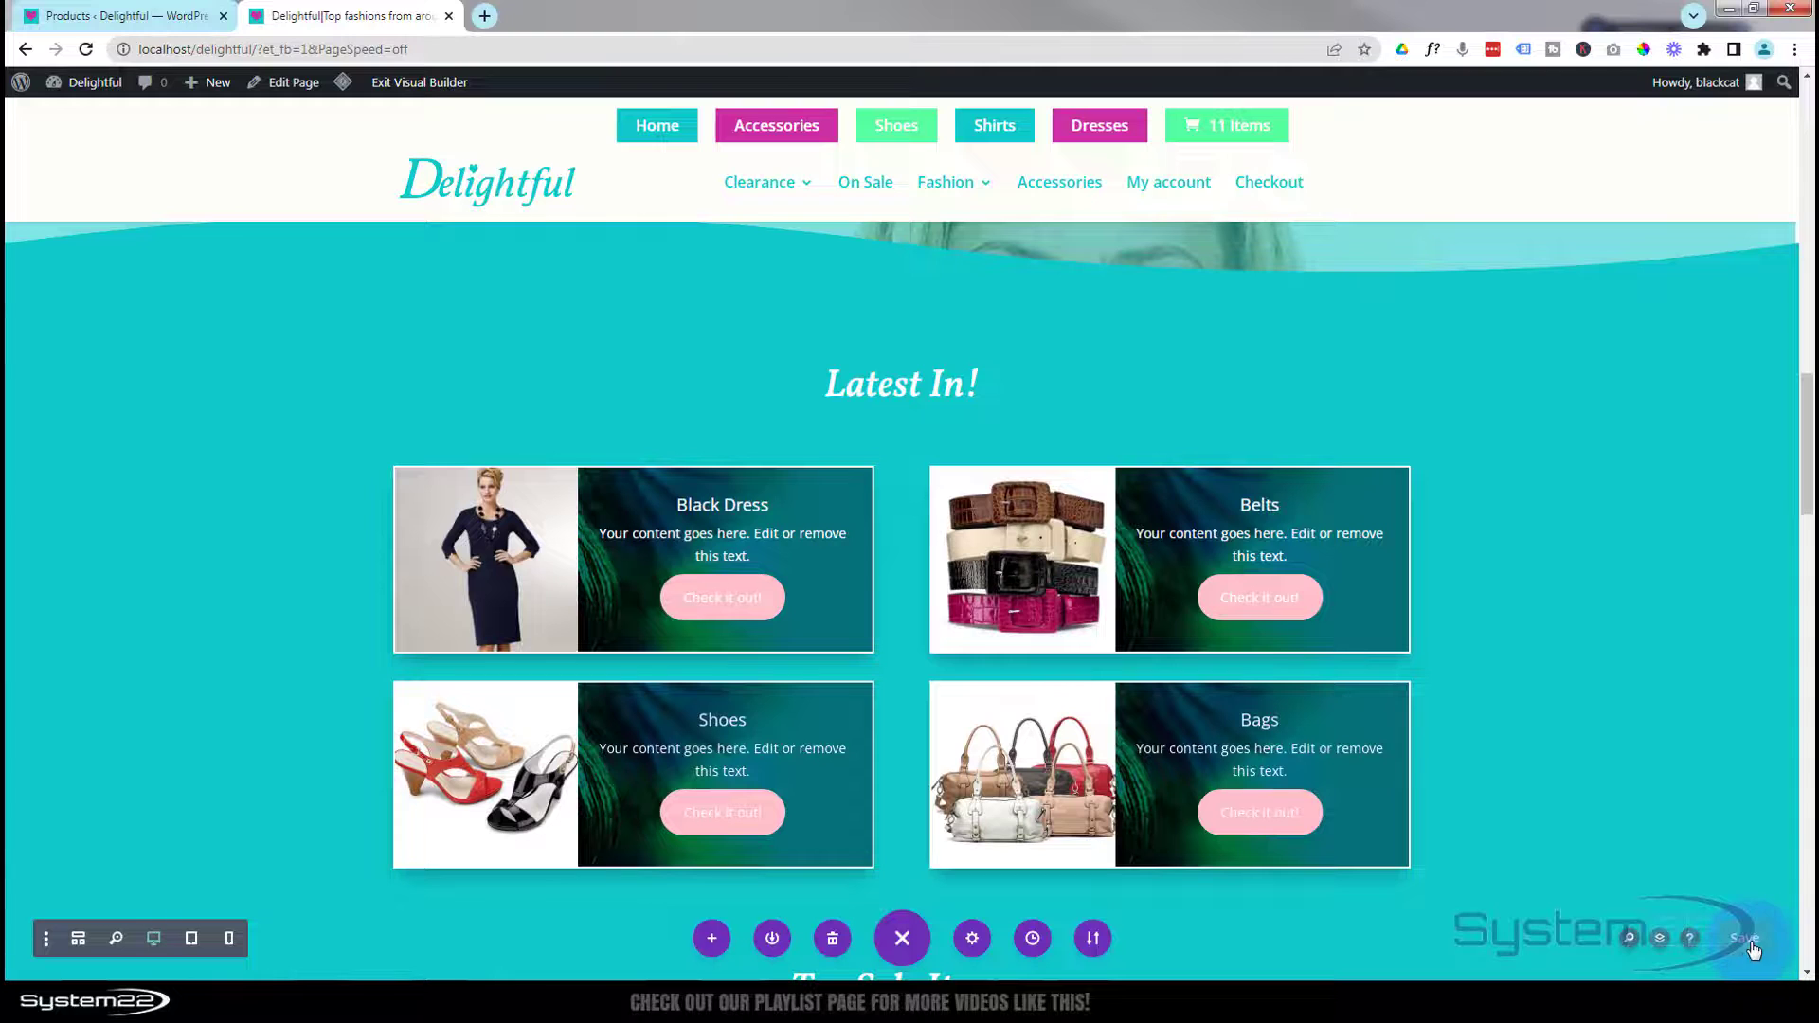
{"action": "left_click", "coordinate": [417, 84]}
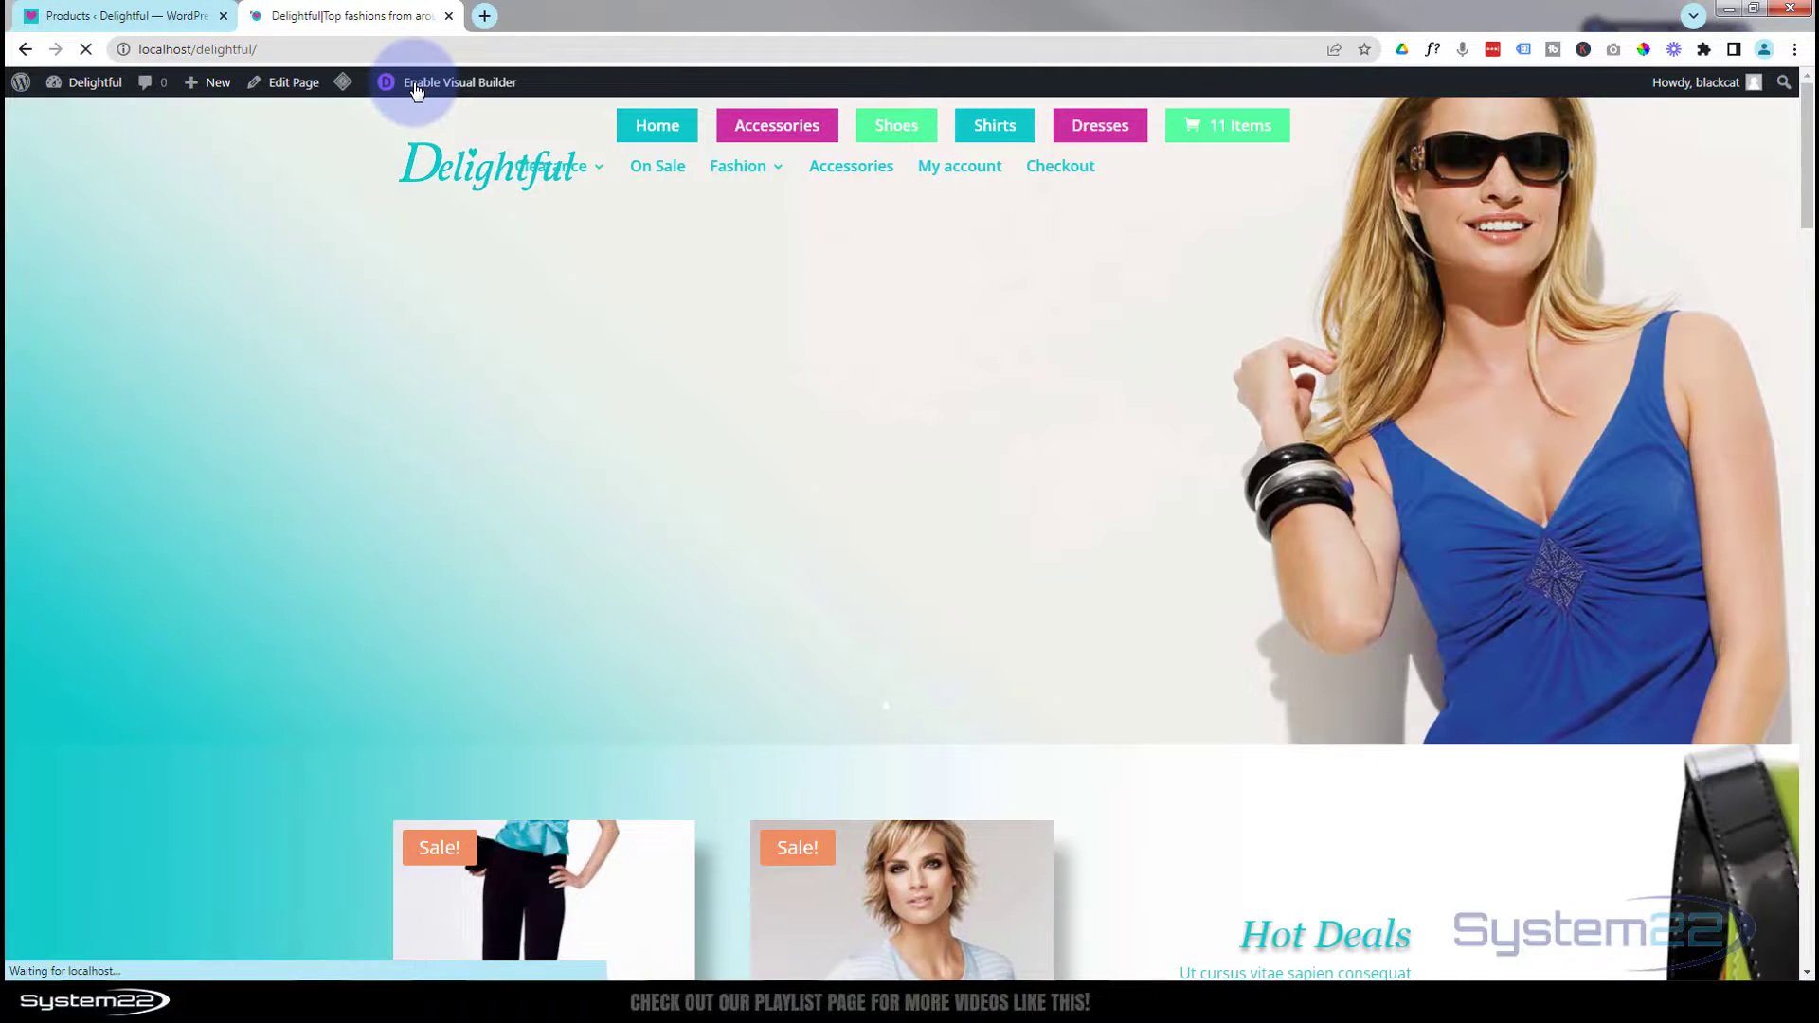
{"action": "scroll", "coordinate": [653, 431], "scroll_direction": "down", "scroll_amount": 9}
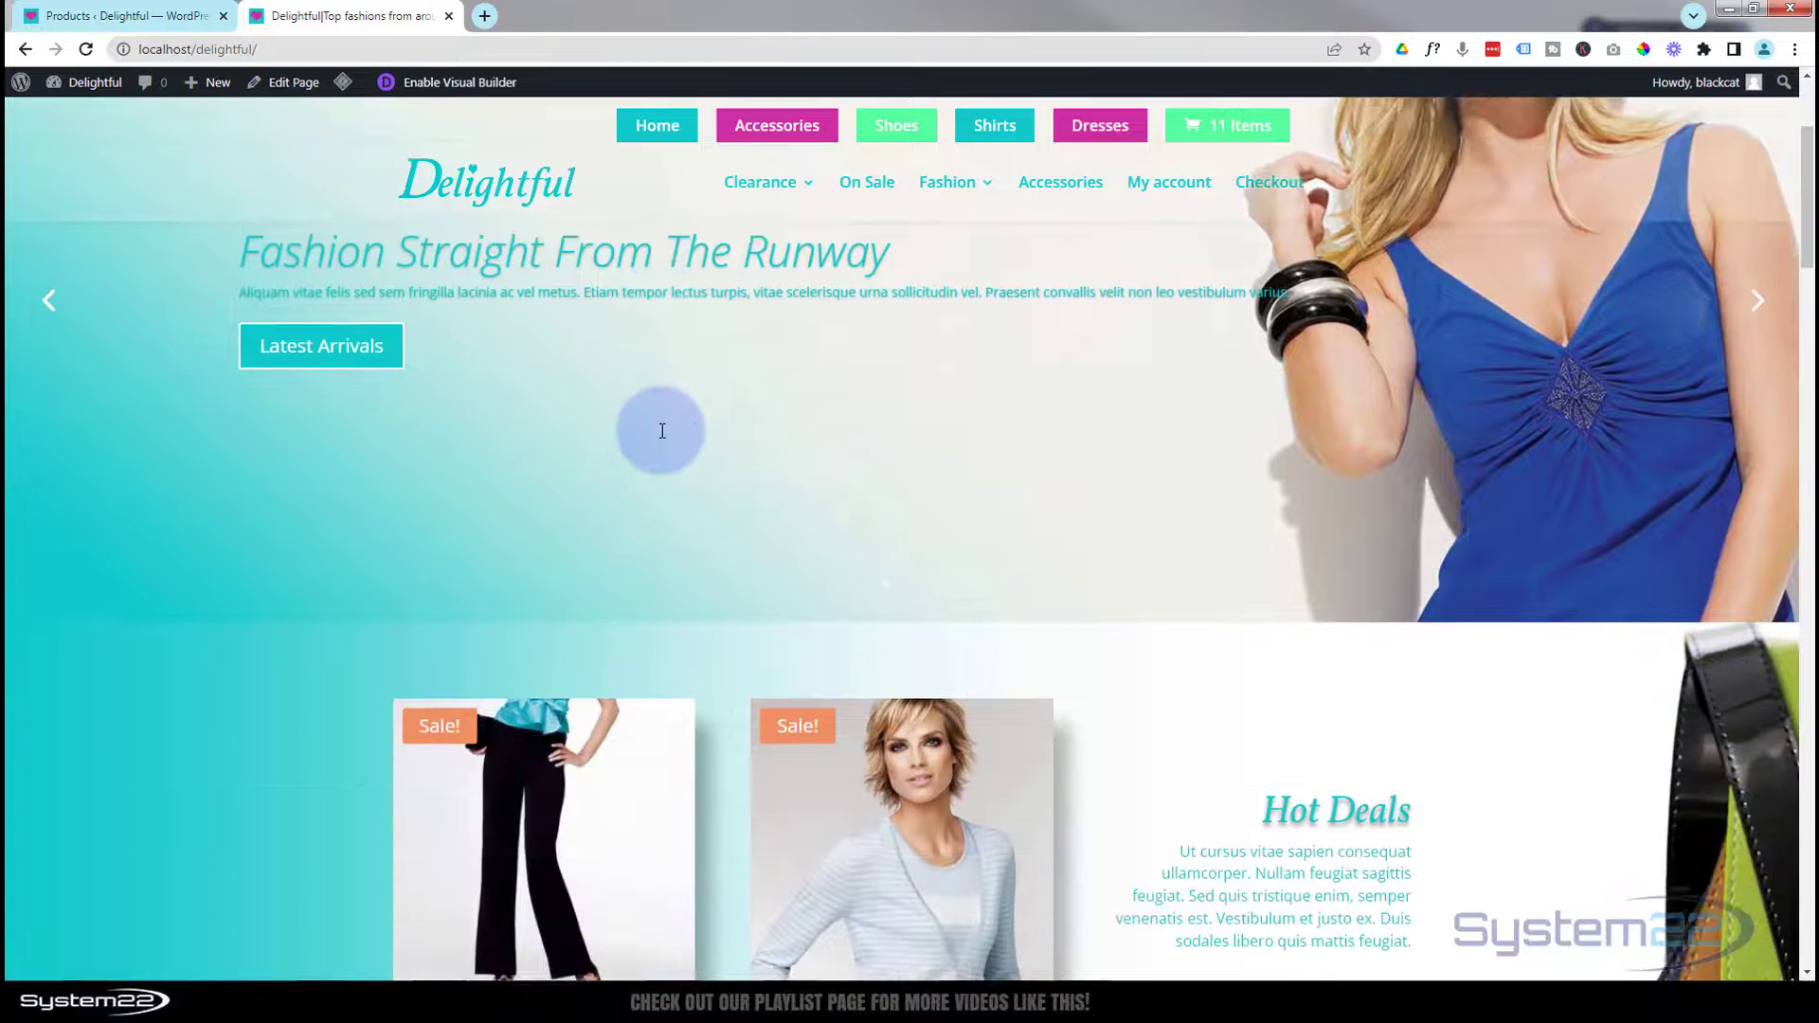
{"action": "scroll", "coordinate": [646, 435], "scroll_direction": "down", "scroll_amount": 12}
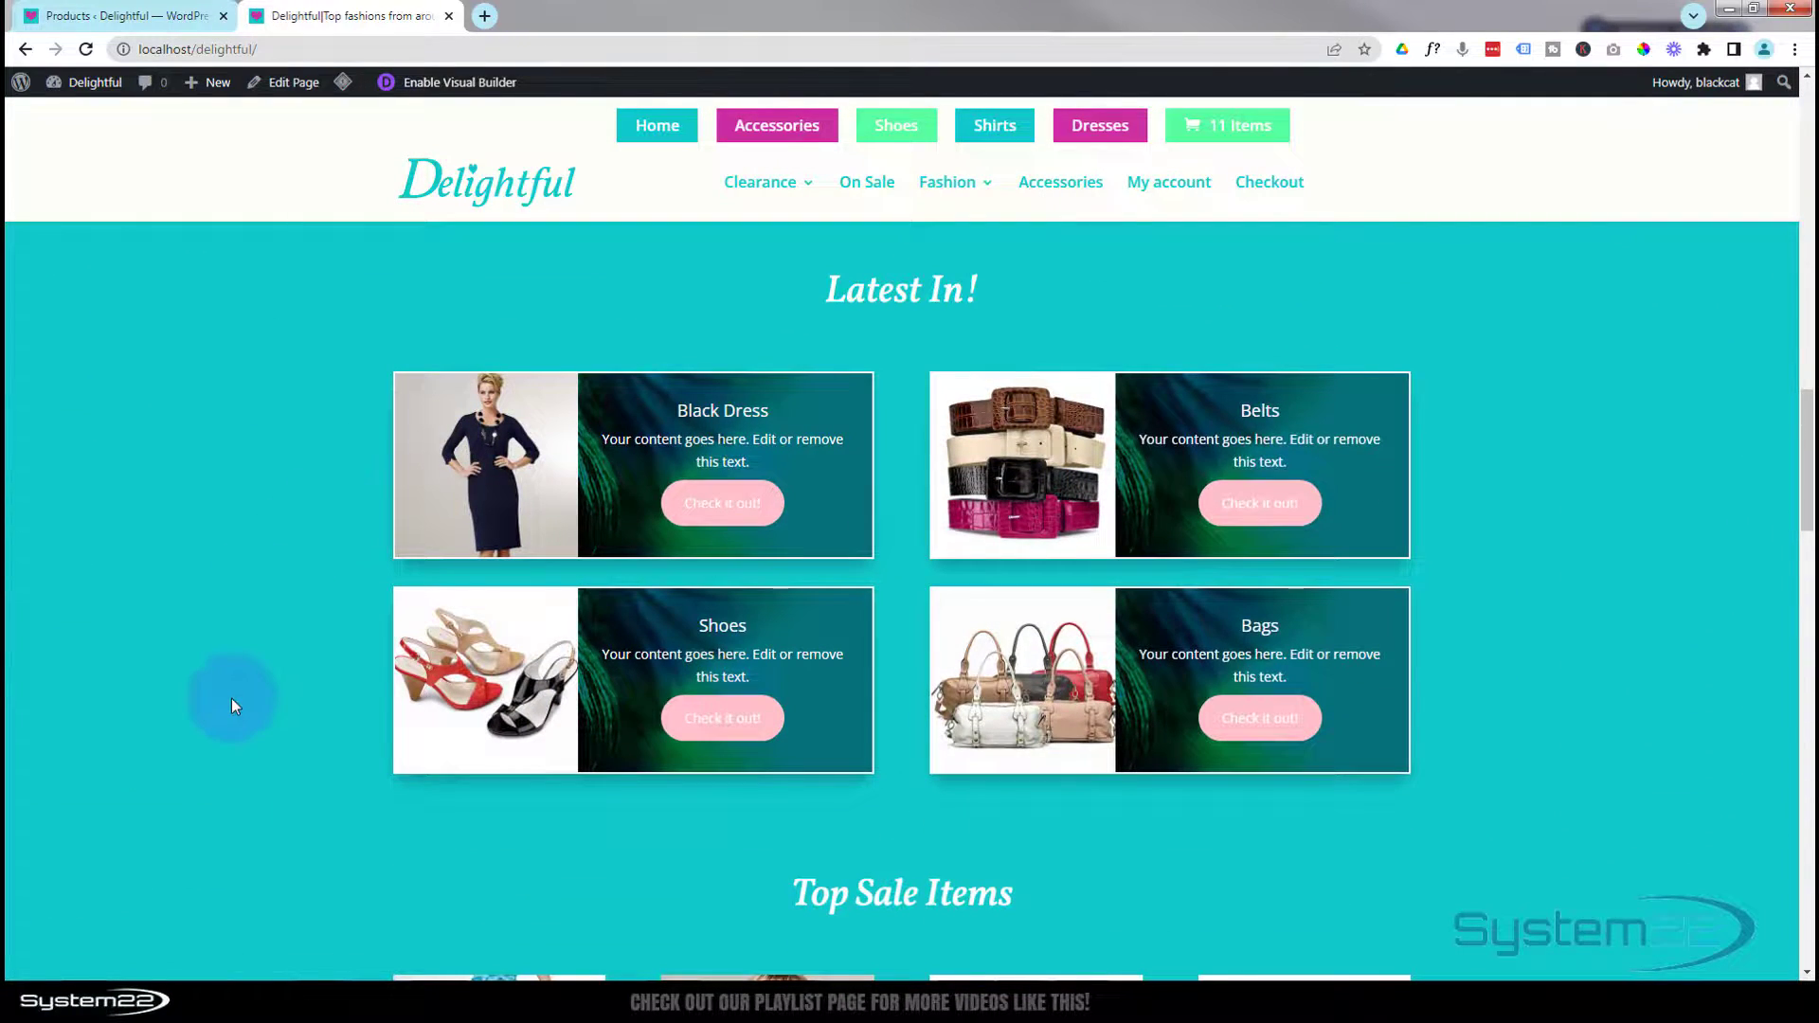
Test the Black Dress blurb's "Check it out!" link and return to the Latest In! section on the home page
{"action": "left_click", "coordinate": [722, 503]}
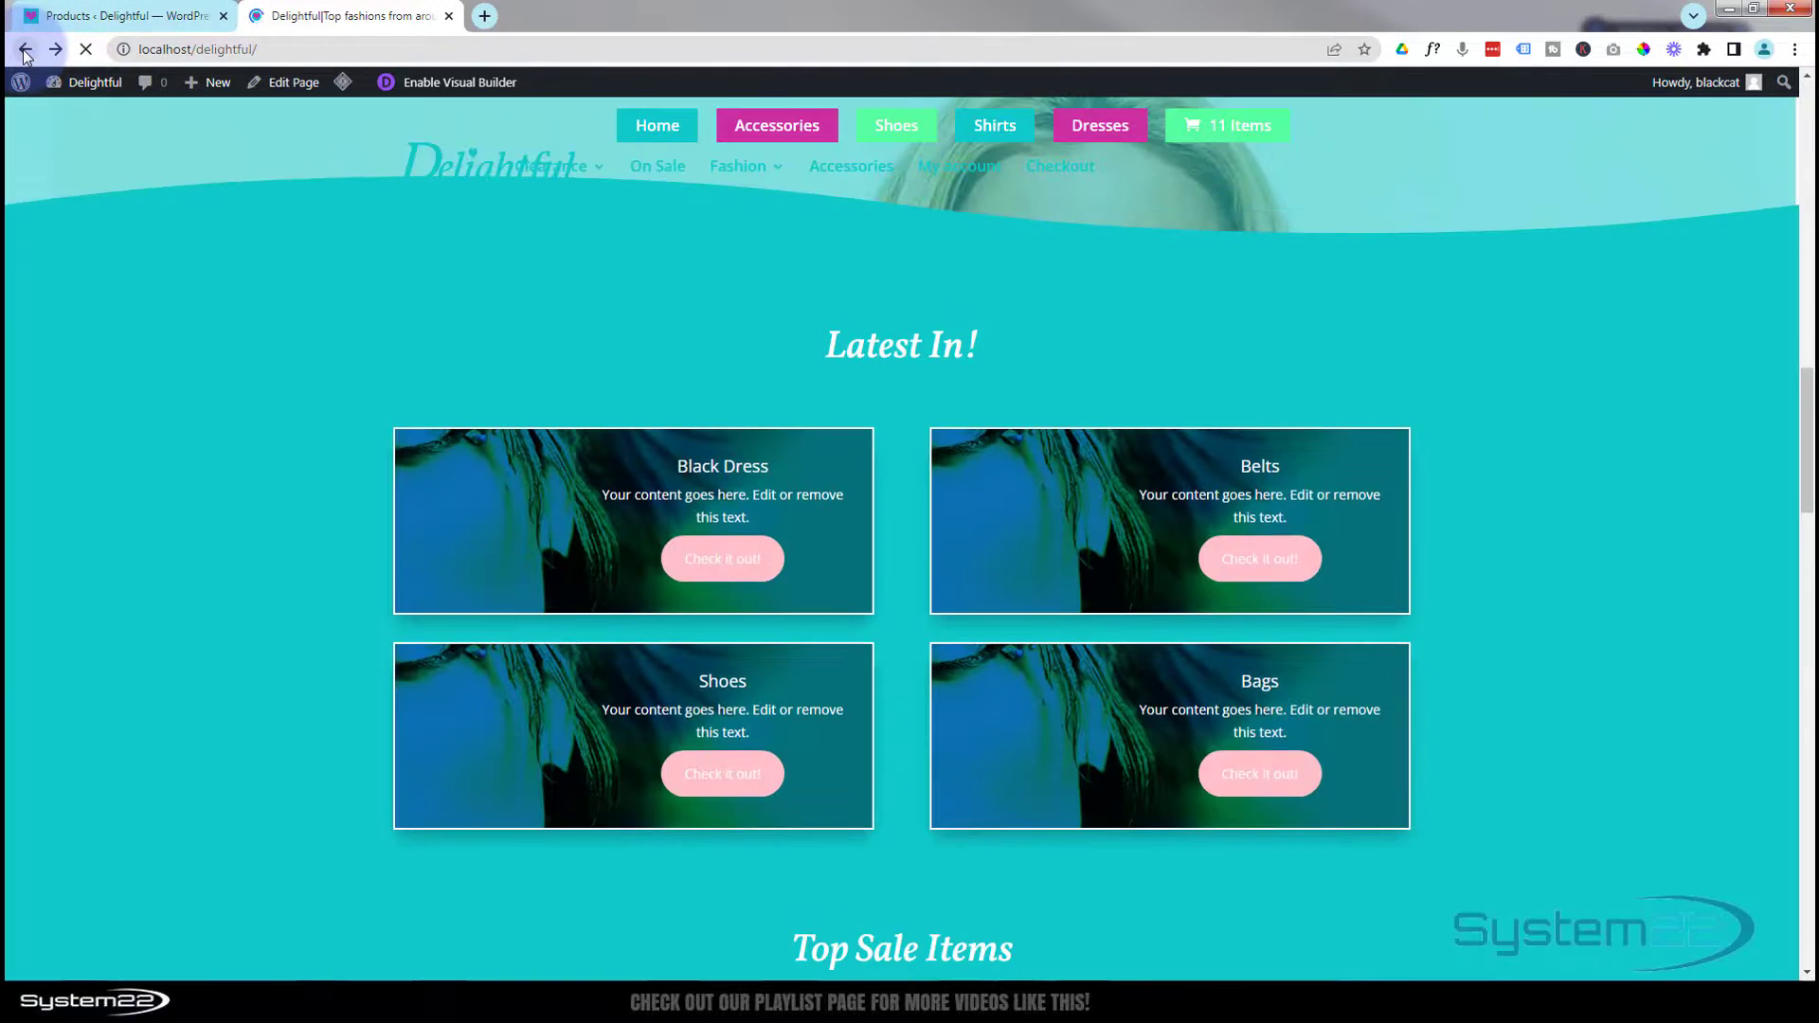
{"action": "left_click", "coordinate": [209, 451]}
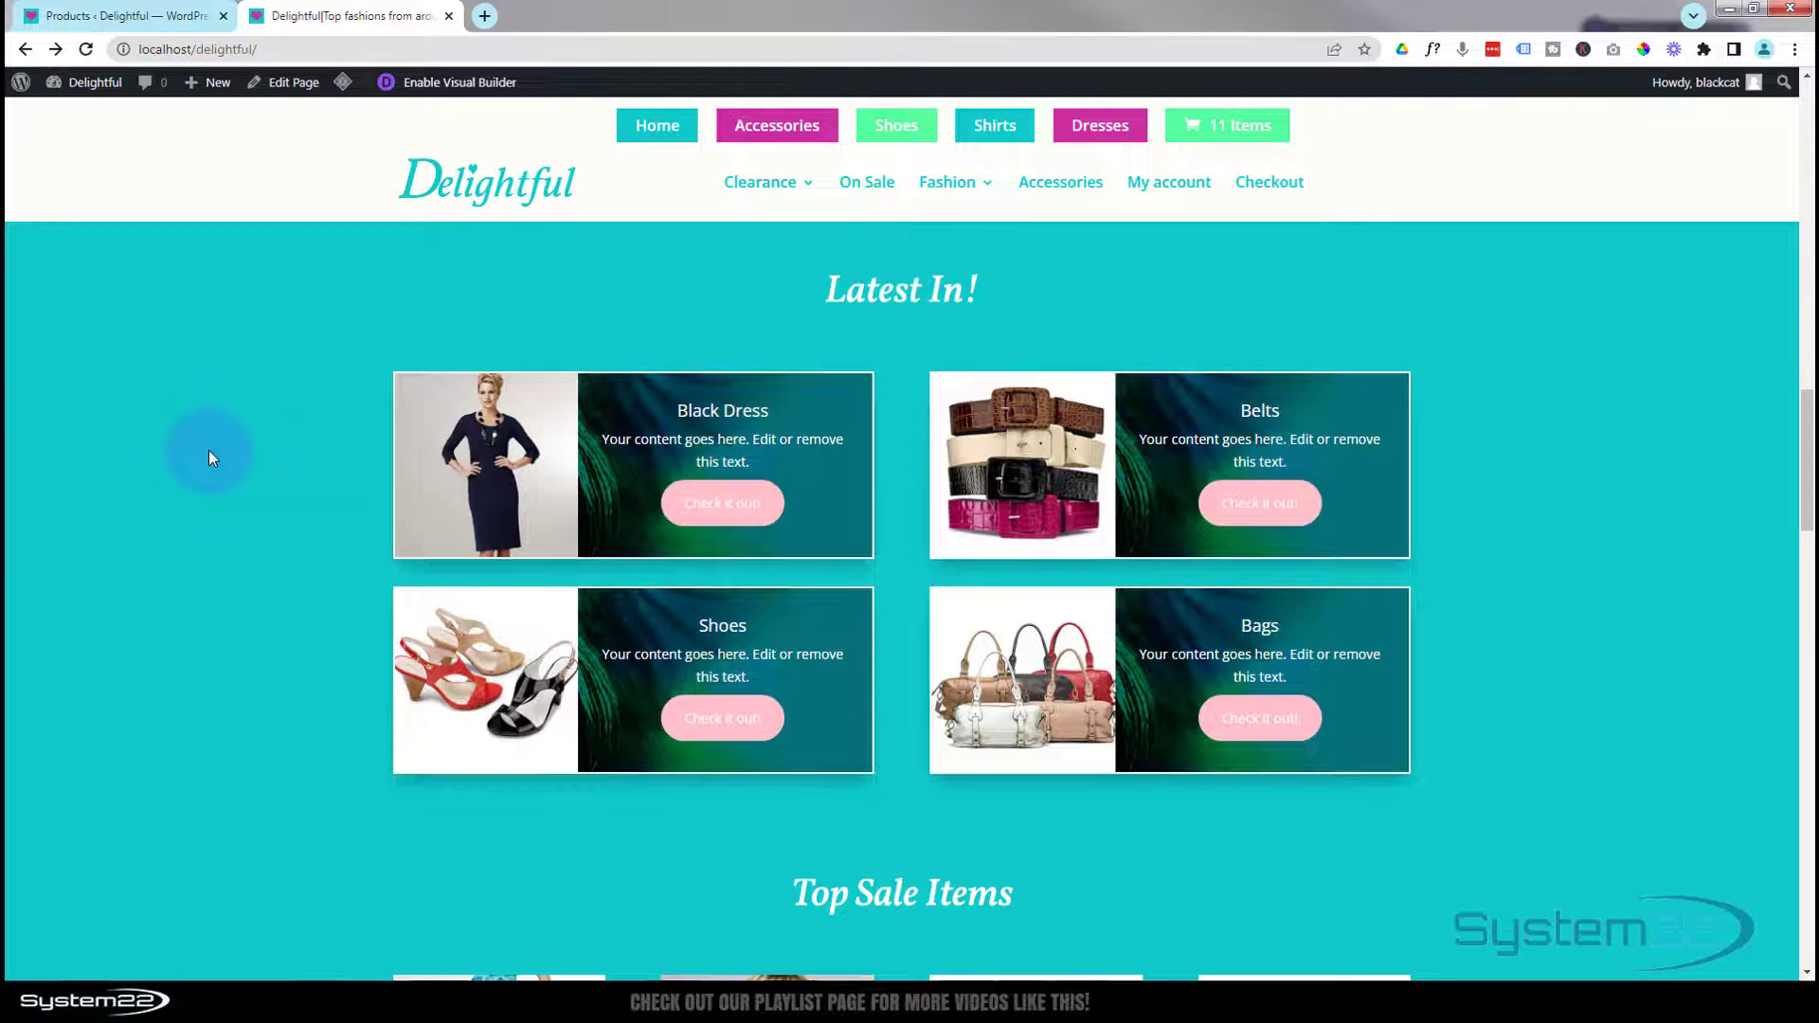
{"action": "left_click", "coordinate": [317, 445]}
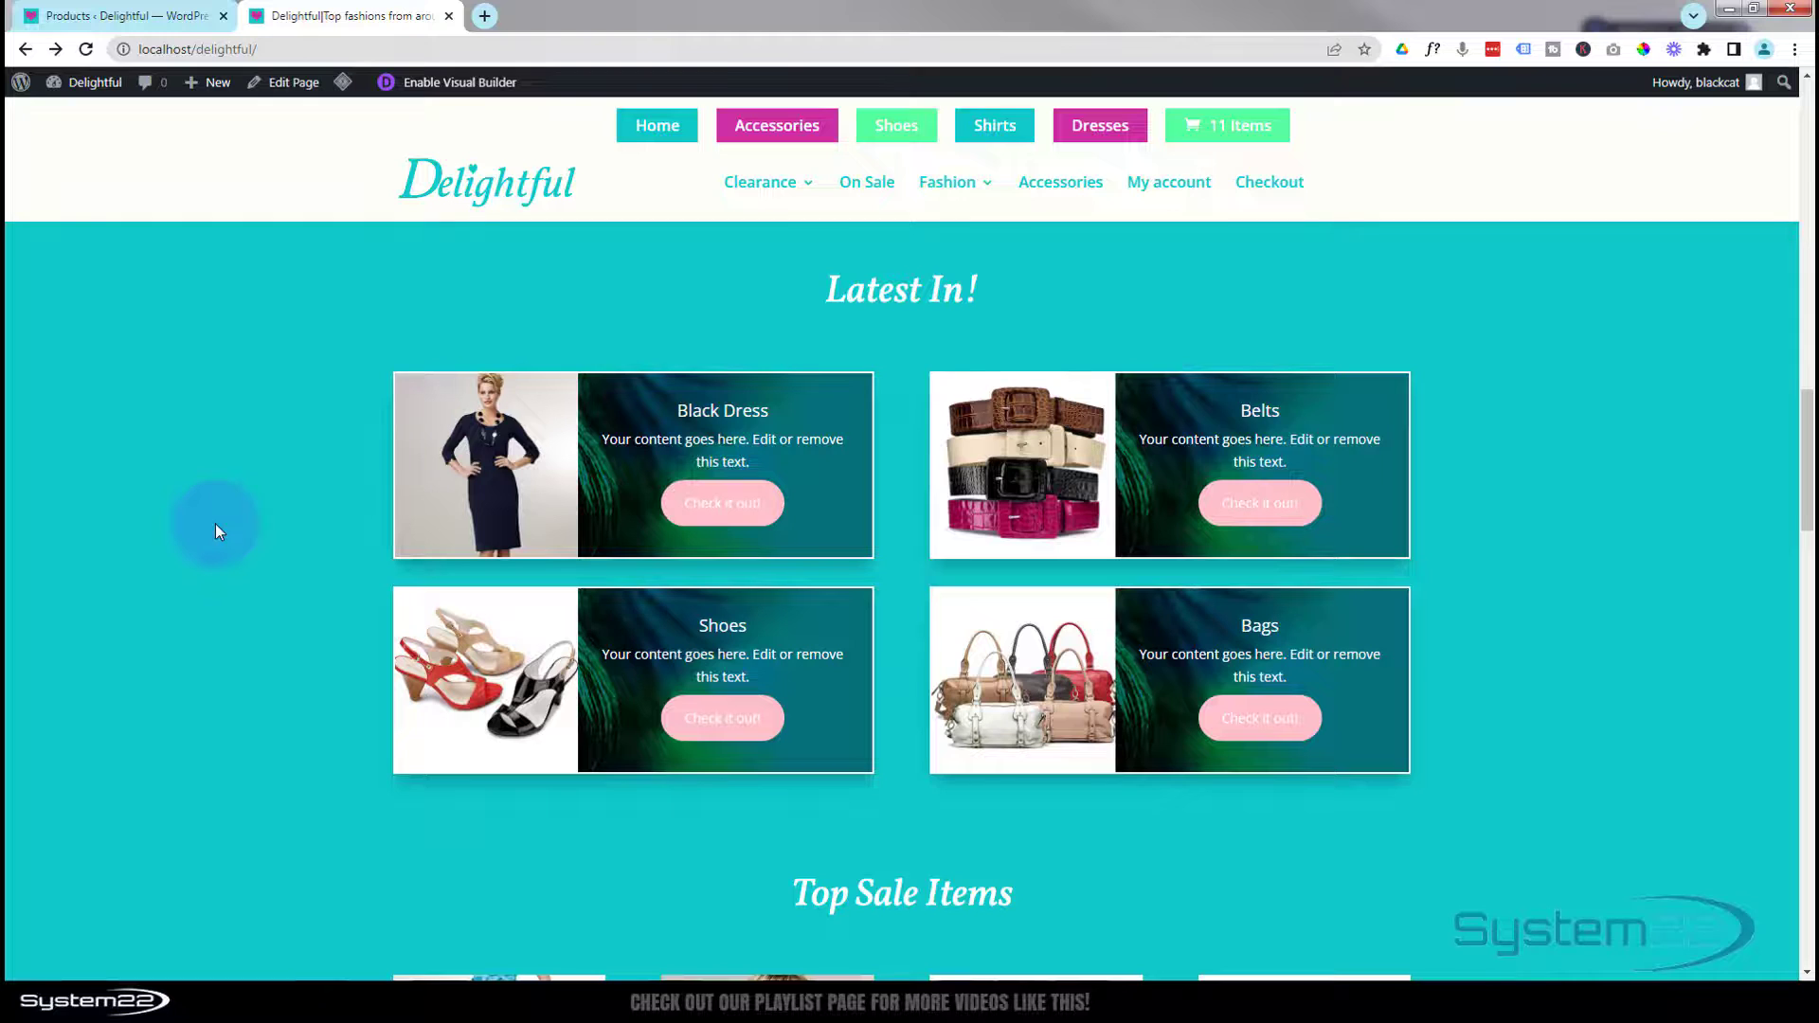
Switch to the WordPress admin's Products list
{"action": "left_click", "coordinate": [126, 18]}
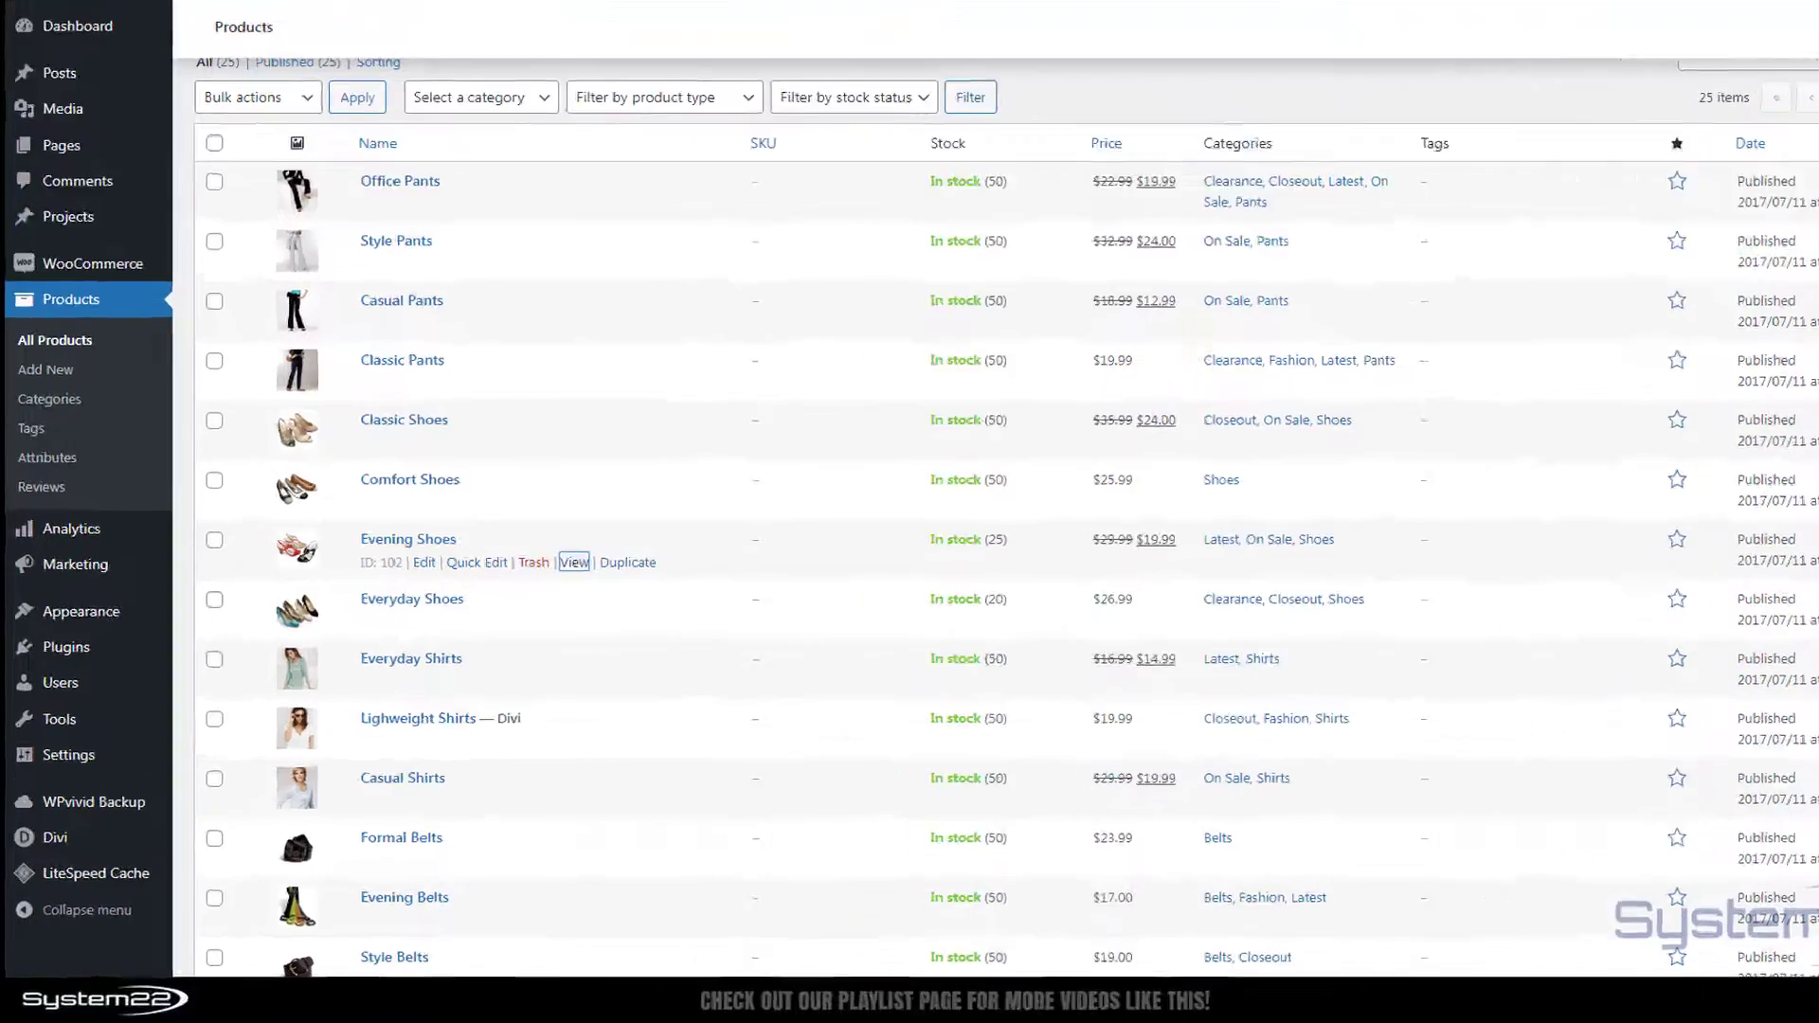
Open the Divi Library, select the Pcards section and open the layout import and export dialog
{"action": "mouse_move", "coordinate": [61, 863]}
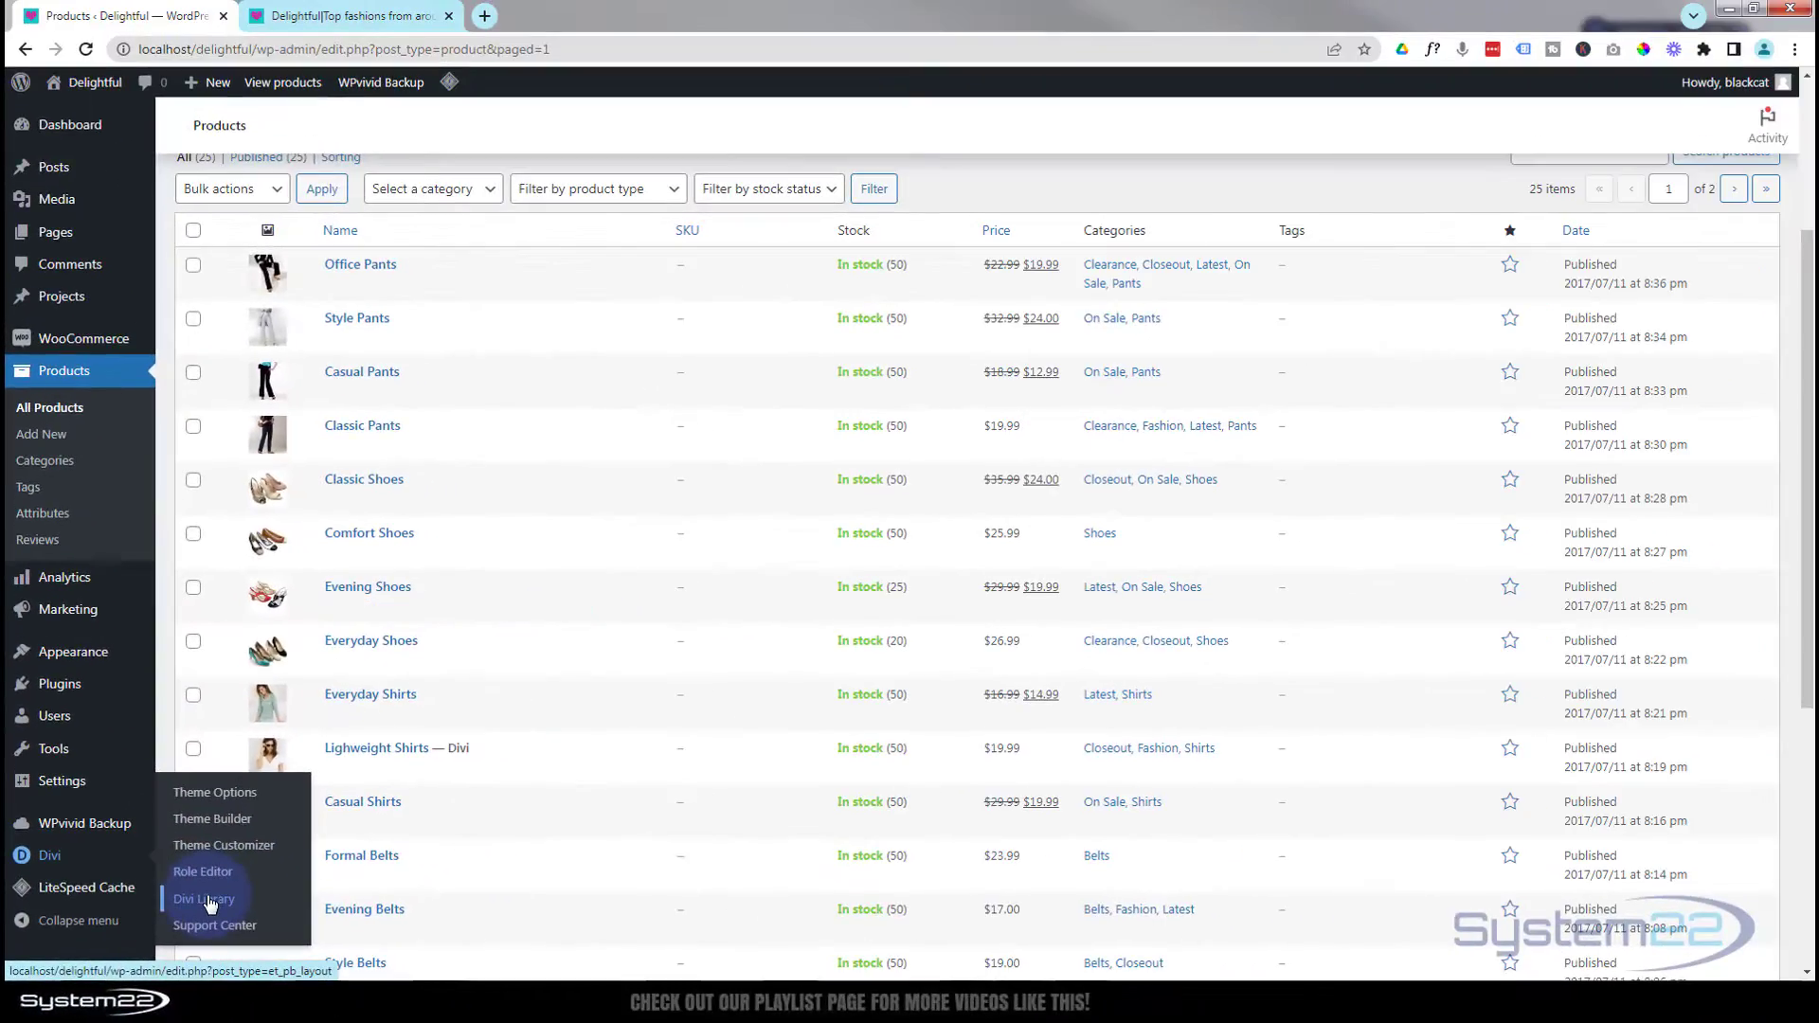
{"action": "left_click", "coordinate": [211, 904]}
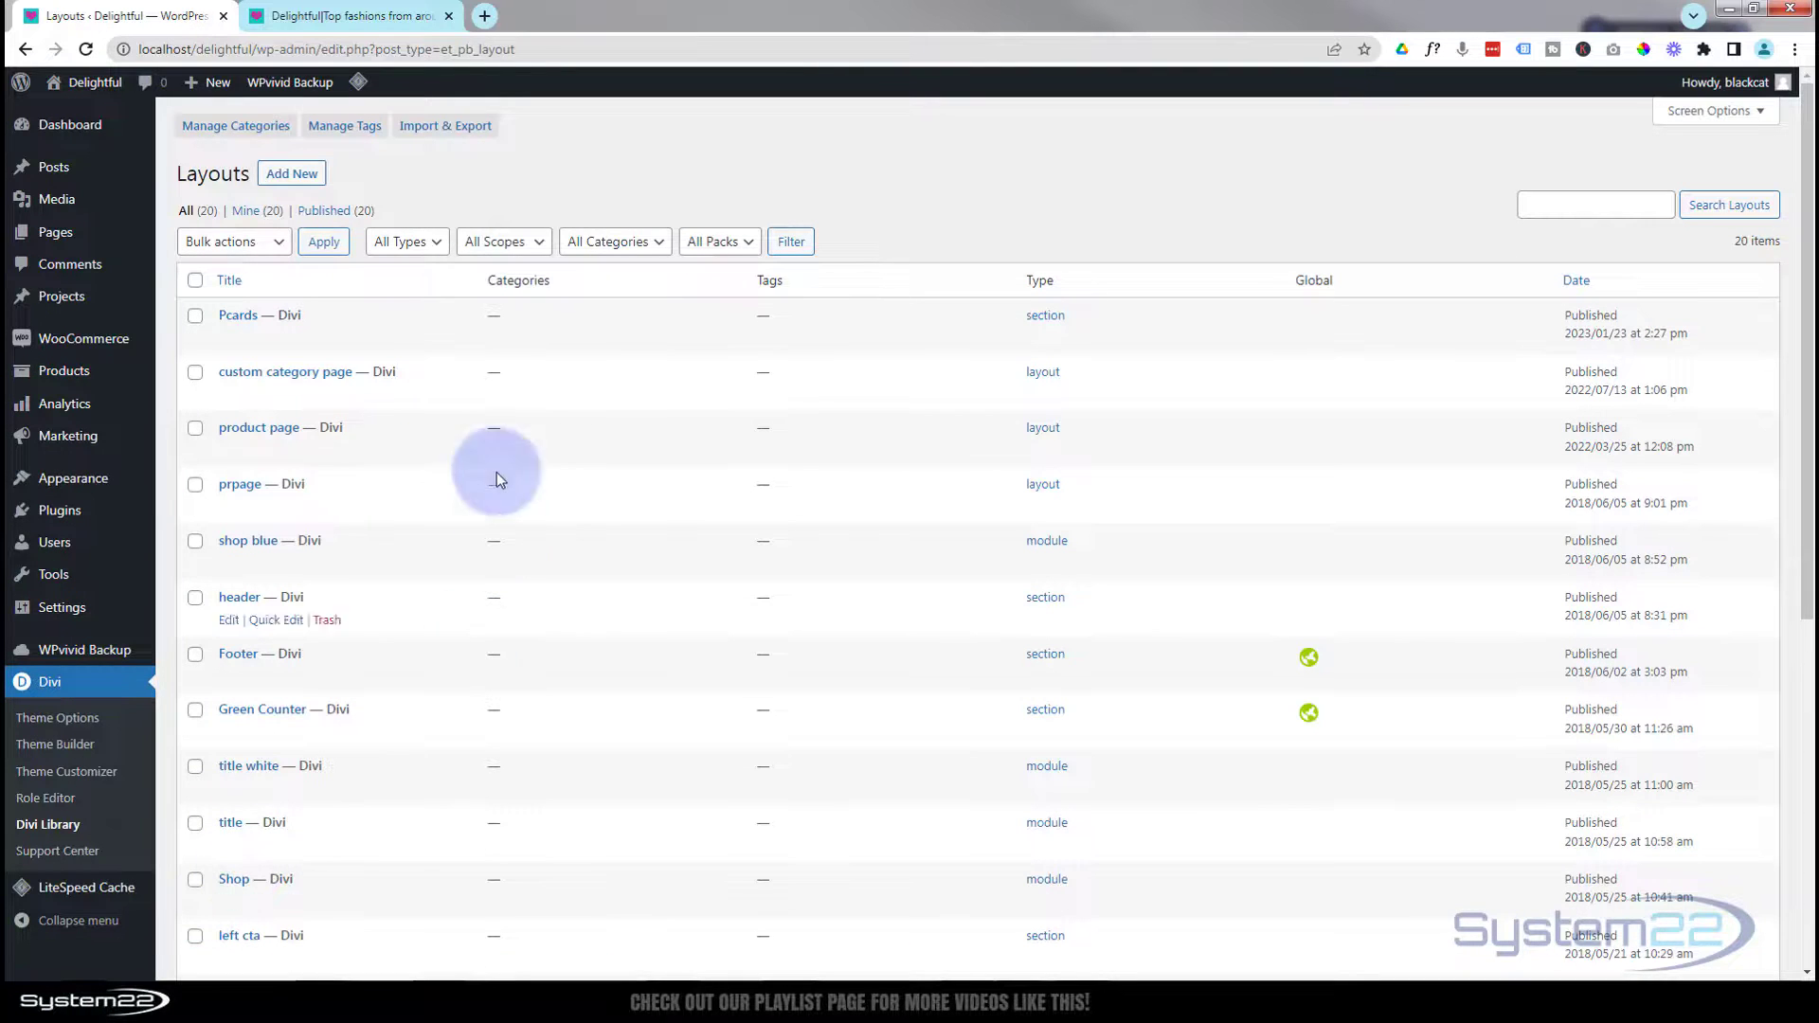
{"action": "mouse_move", "coordinate": [246, 343]}
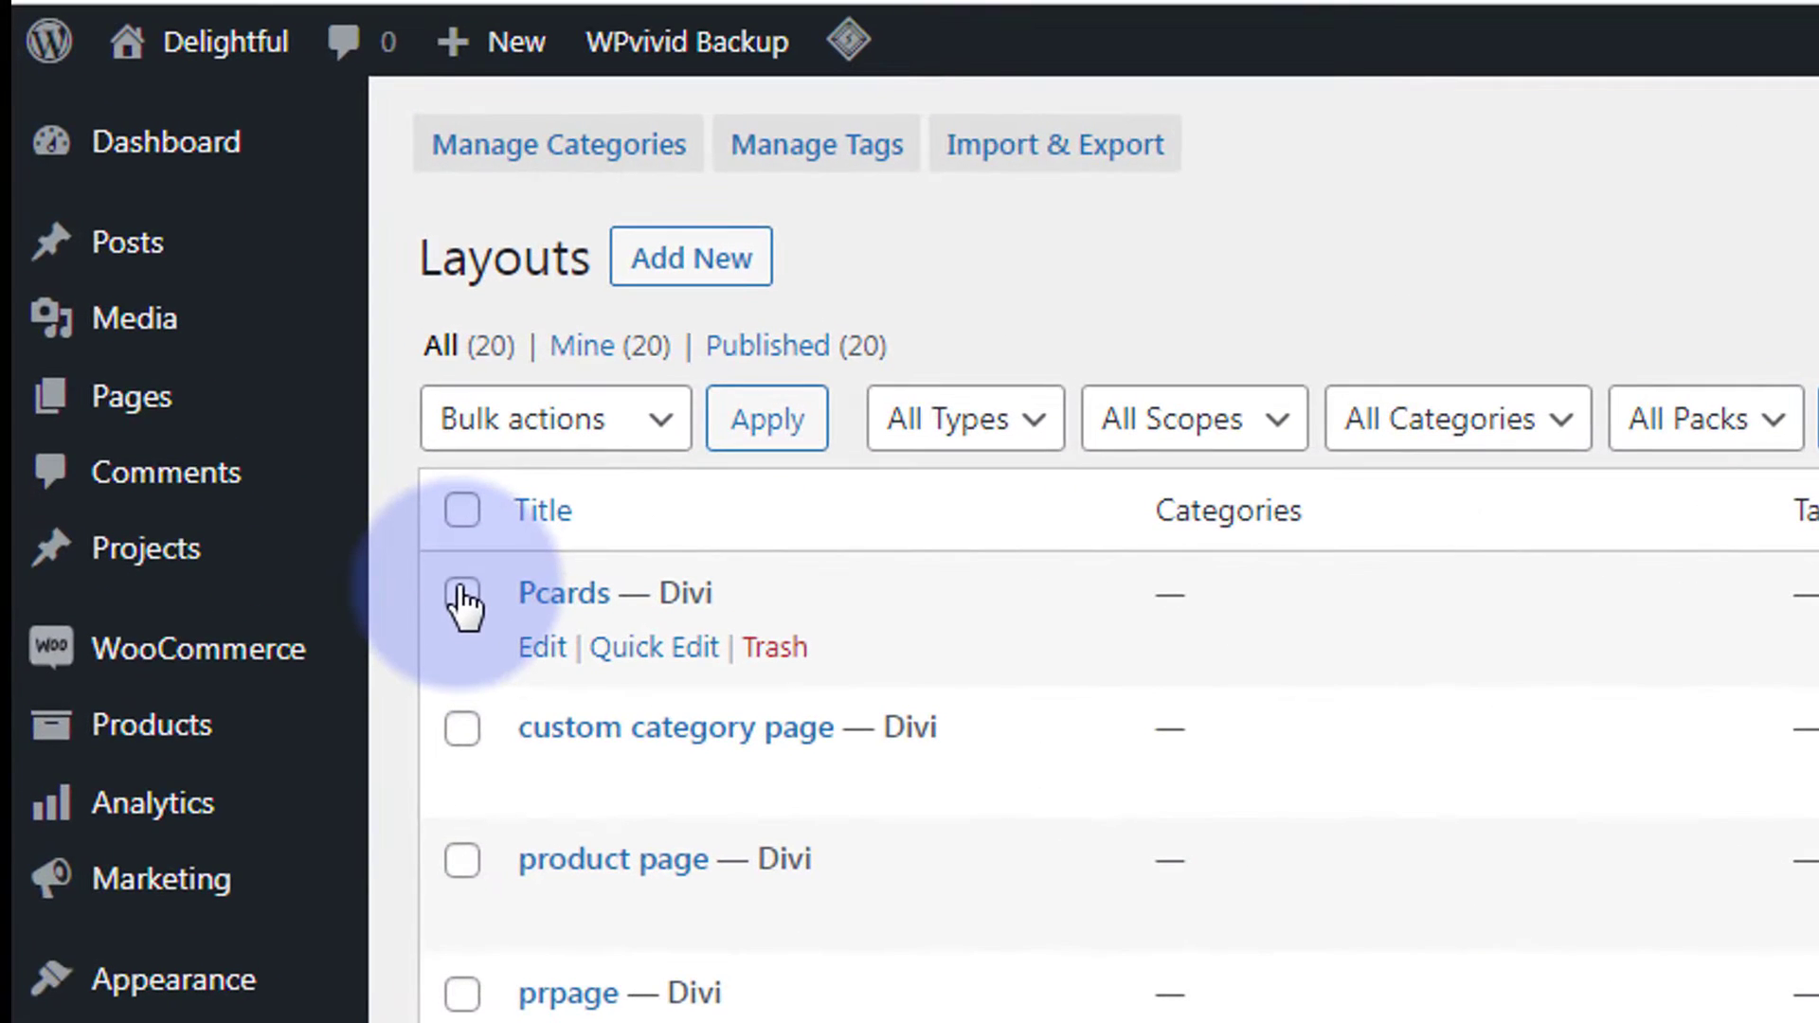
{"action": "left_click", "coordinate": [1050, 152]}
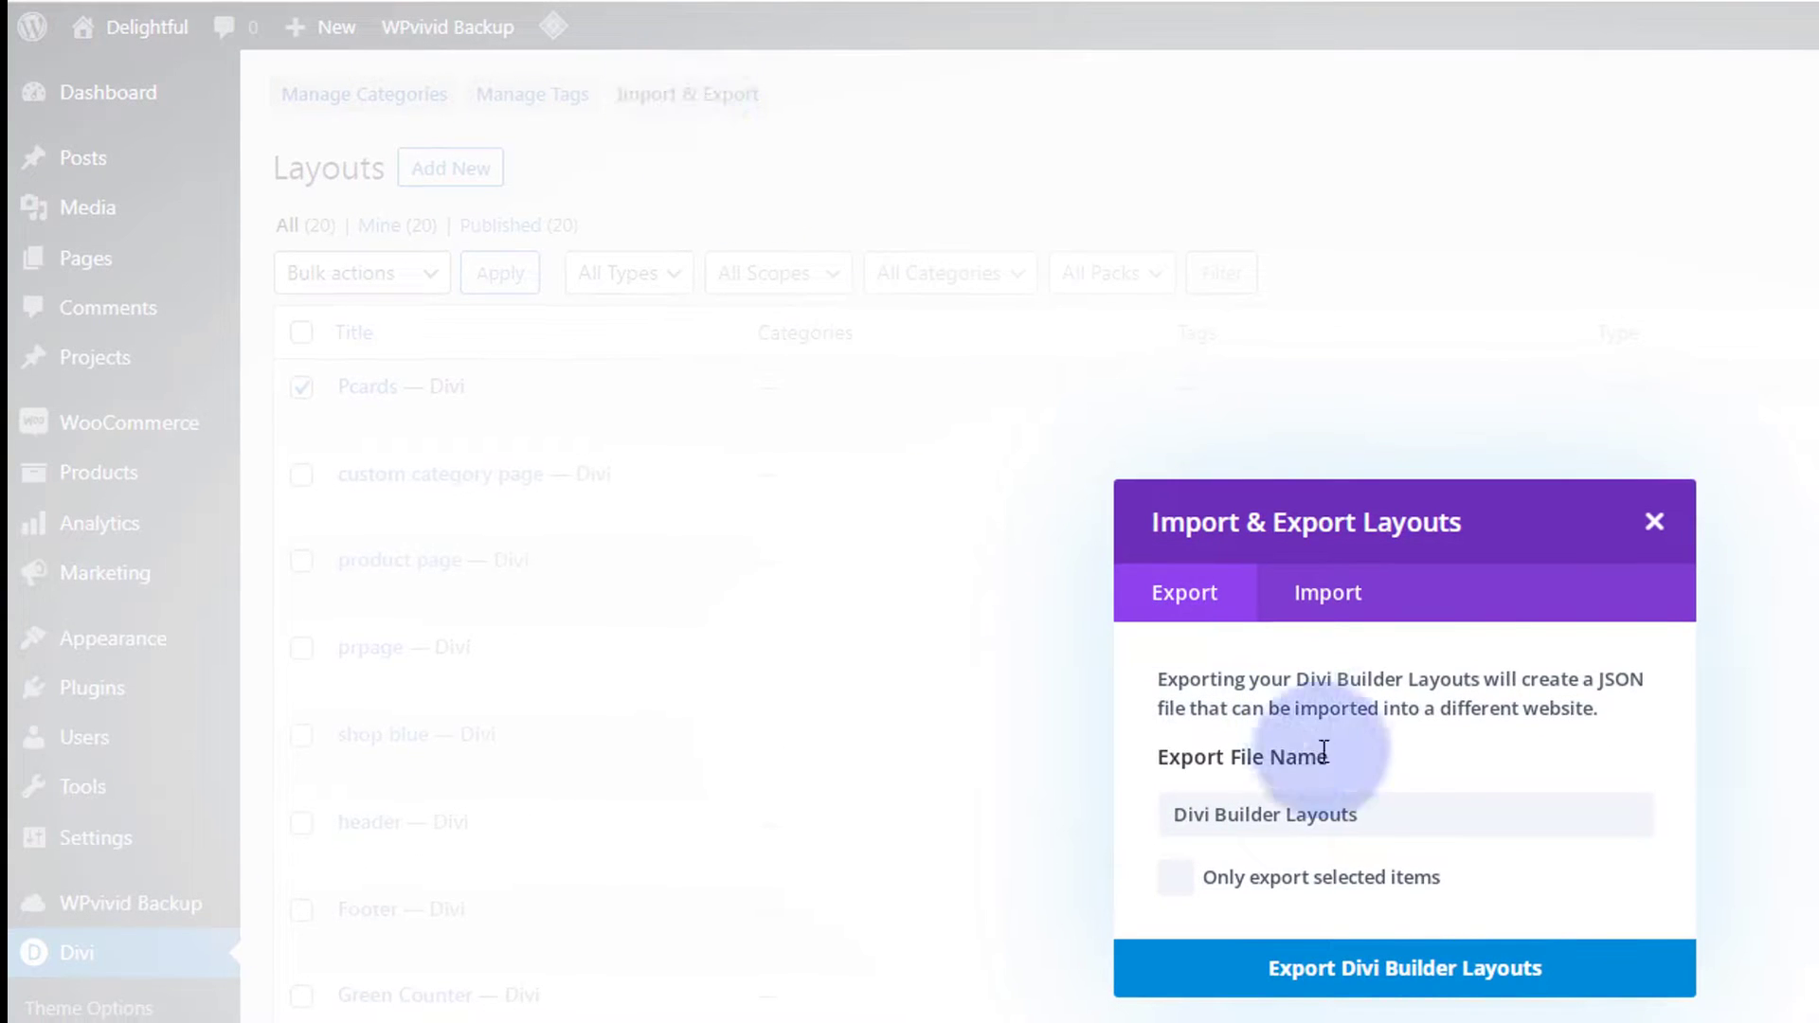
Export only the selected library item with the export file name "Pcards", and close the export dialog
{"action": "triple_click", "coordinate": [1173, 812]}
{"action": "left_click", "coordinate": [1173, 815]}
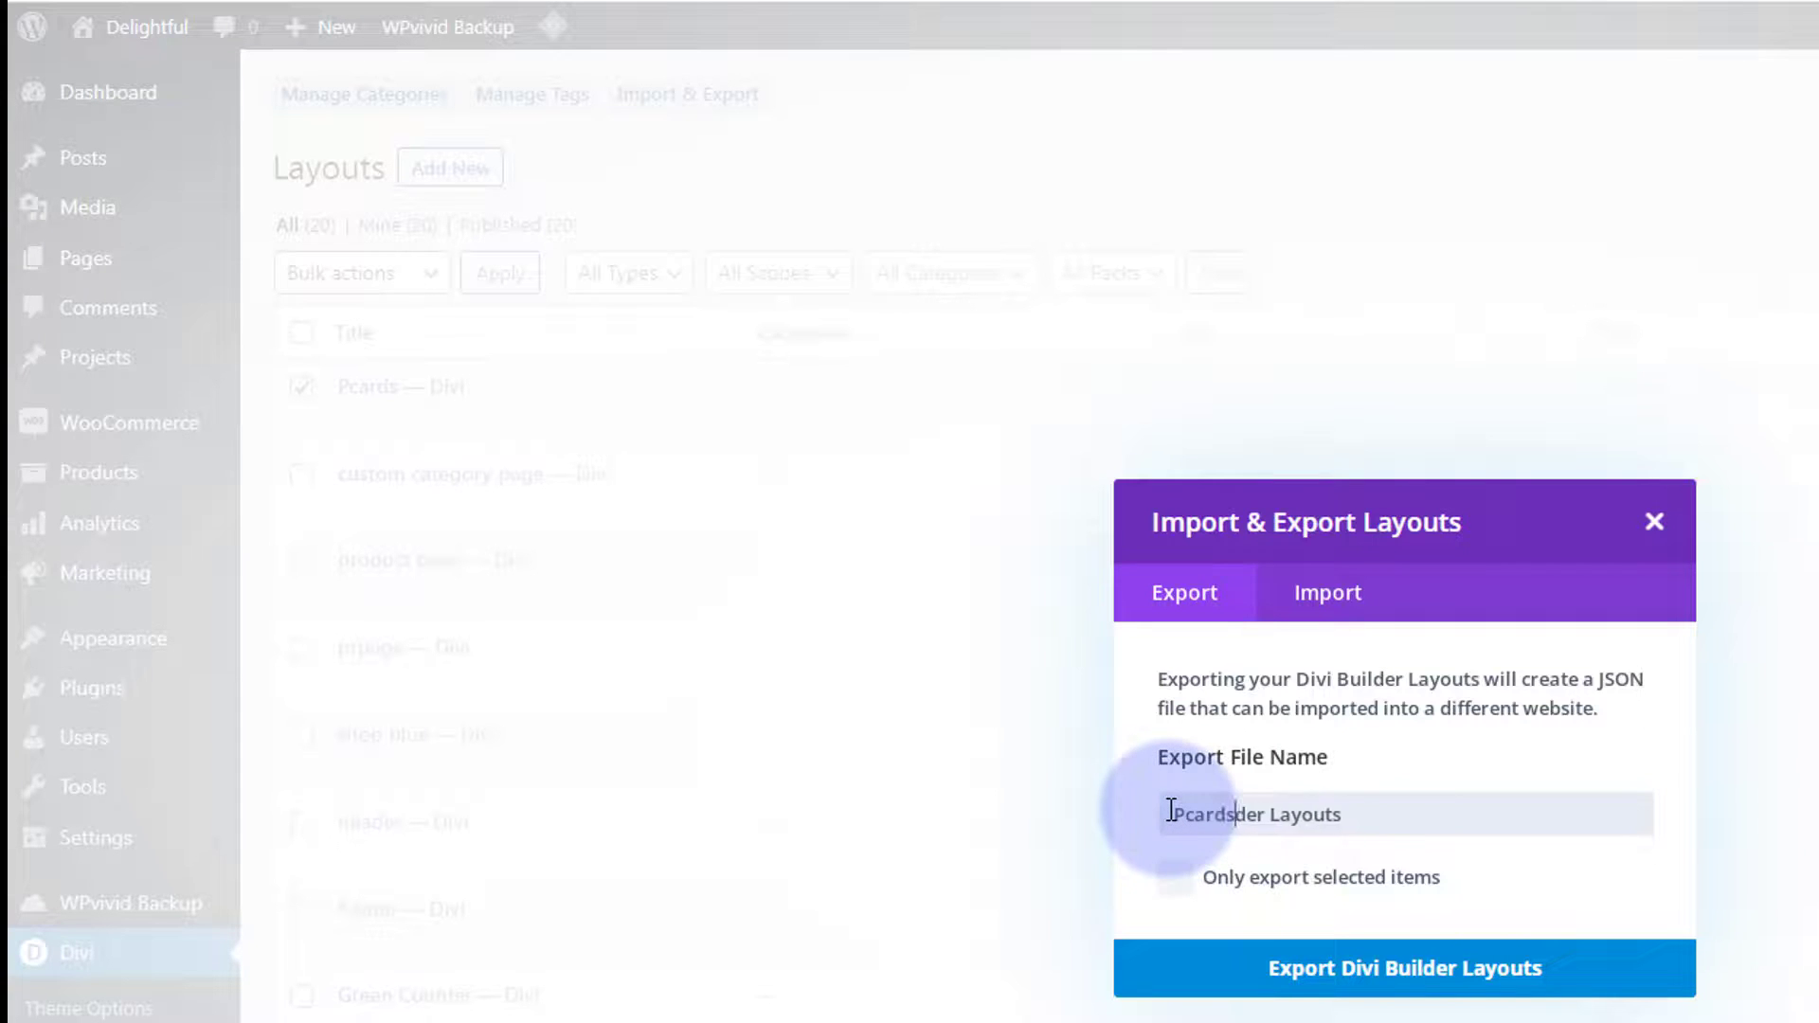
{"action": "type", "text": "Pcards"}
{"action": "key", "text": "Delete"}
{"action": "key", "text": "Delete"}
{"action": "key", "text": "Delete"}
{"action": "key", "text": "Delete"}
{"action": "key", "text": "Delete"}
{"action": "key", "text": "Delete"}
{"action": "key", "text": "Delete"}
{"action": "key", "text": "Delete"}
{"action": "key", "text": "Delete"}
{"action": "key", "text": "Delete"}
{"action": "key", "text": "Delete"}
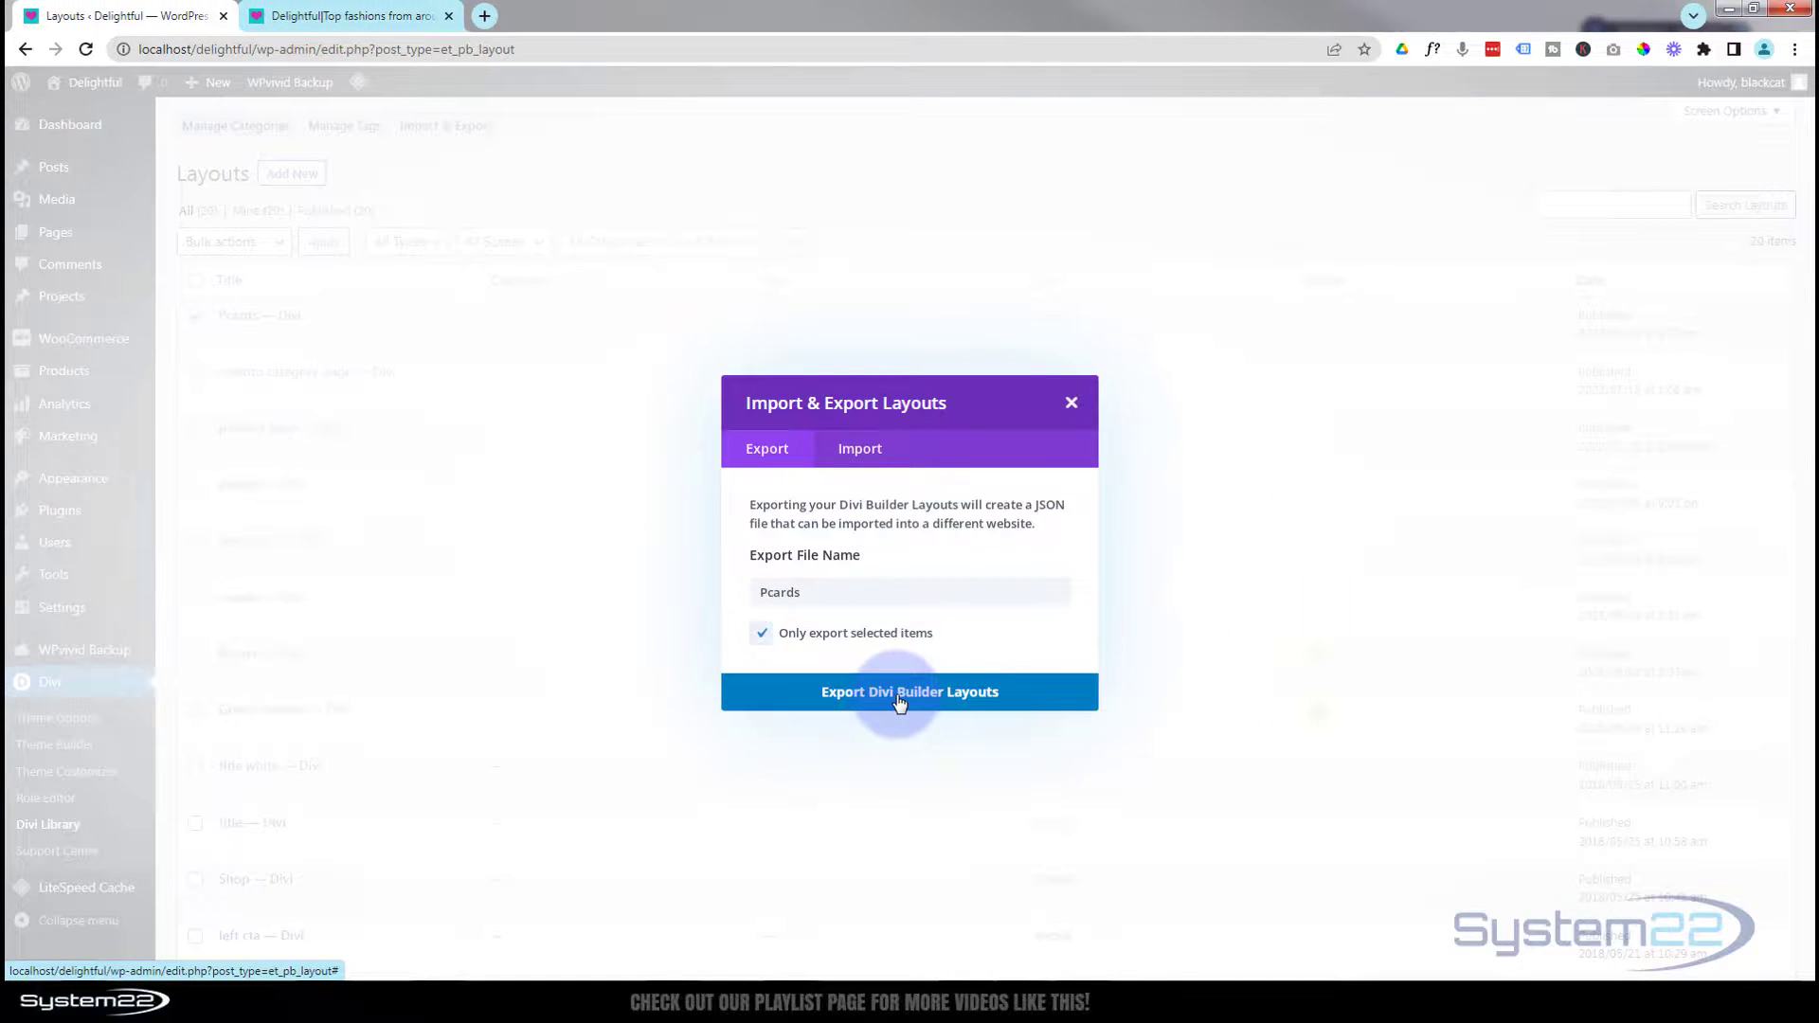
{"action": "left_click", "coordinate": [898, 698]}
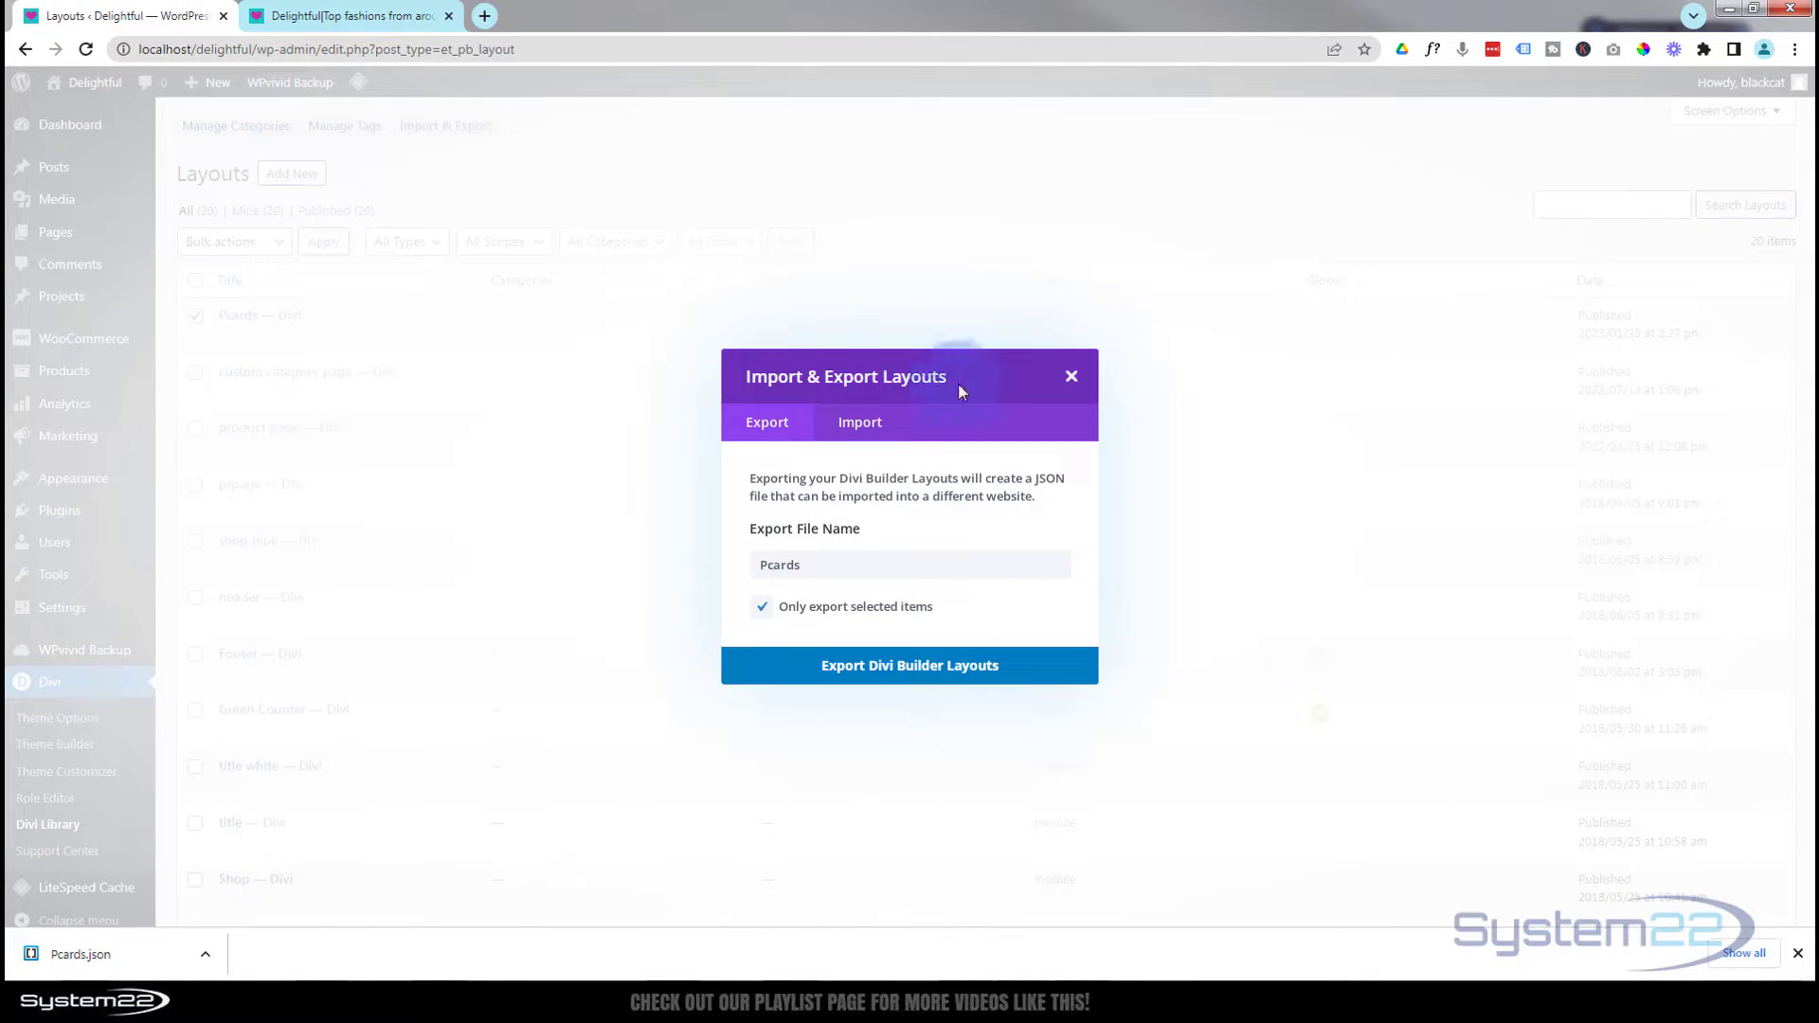
{"action": "left_click", "coordinate": [1074, 380]}
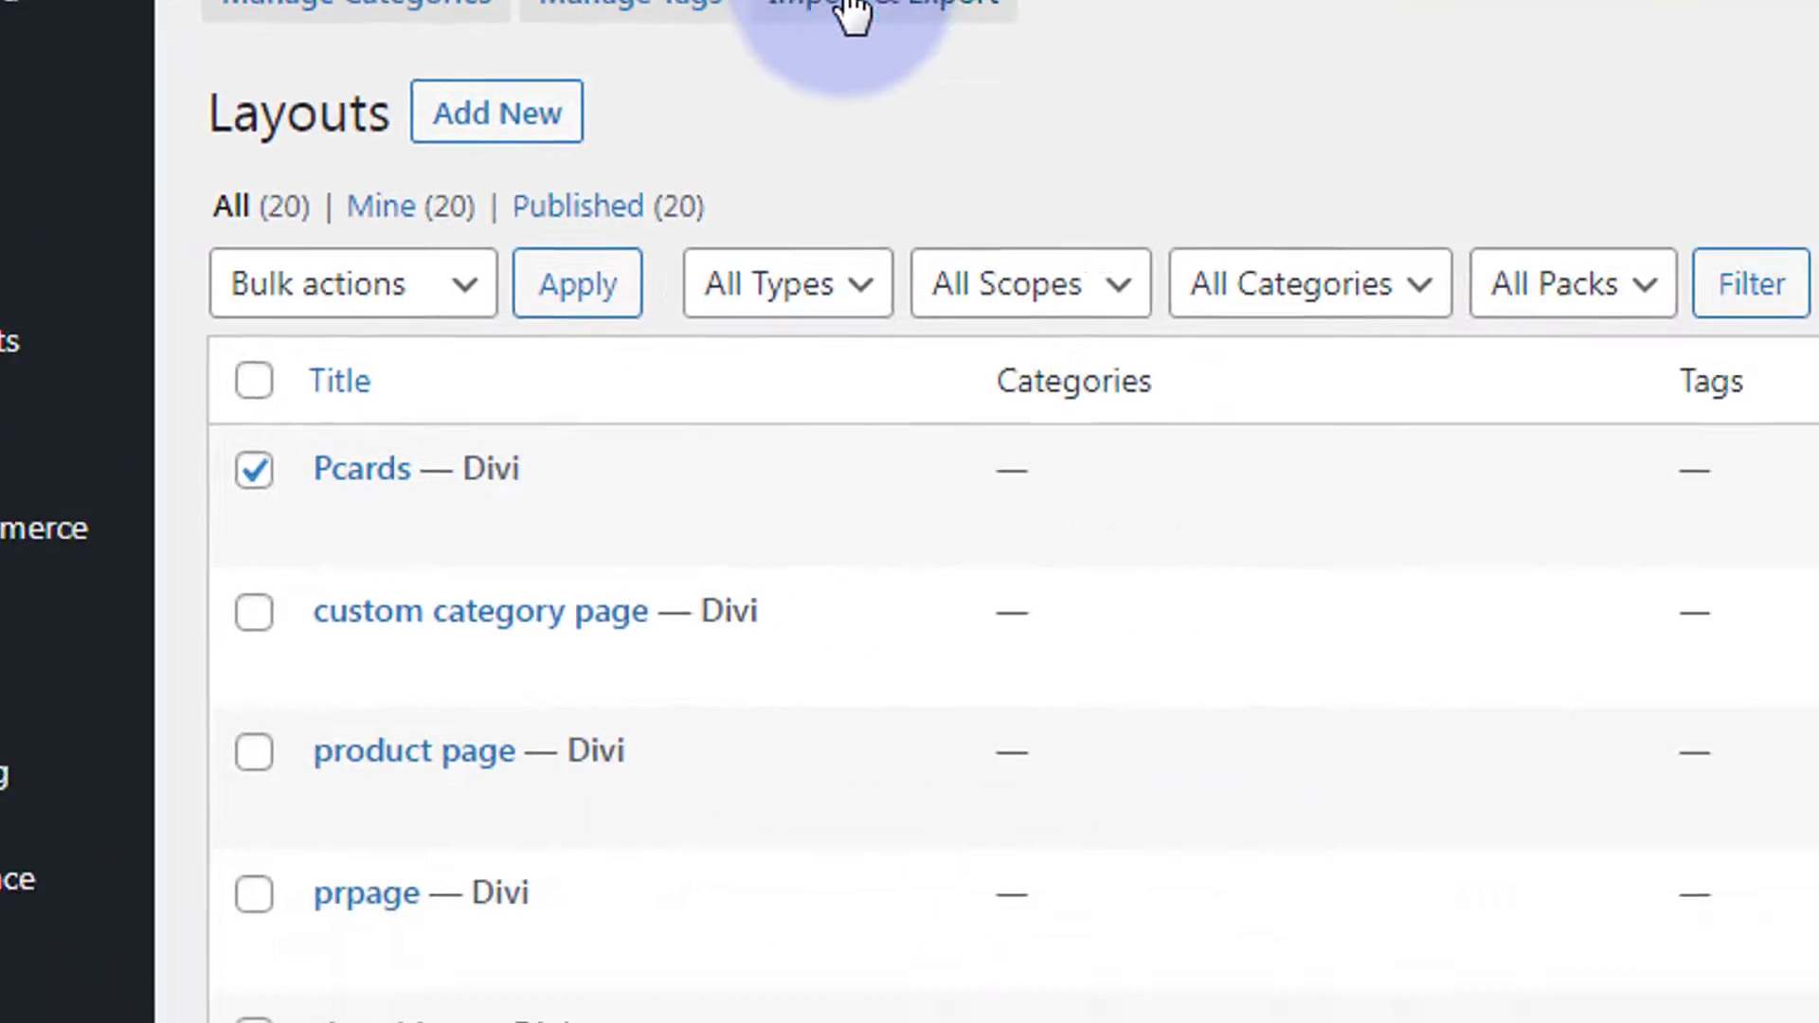
Choose the exported Pcards.json as the layout file to import, and close the dialog without importing it
{"action": "left_click", "coordinate": [1231, 180]}
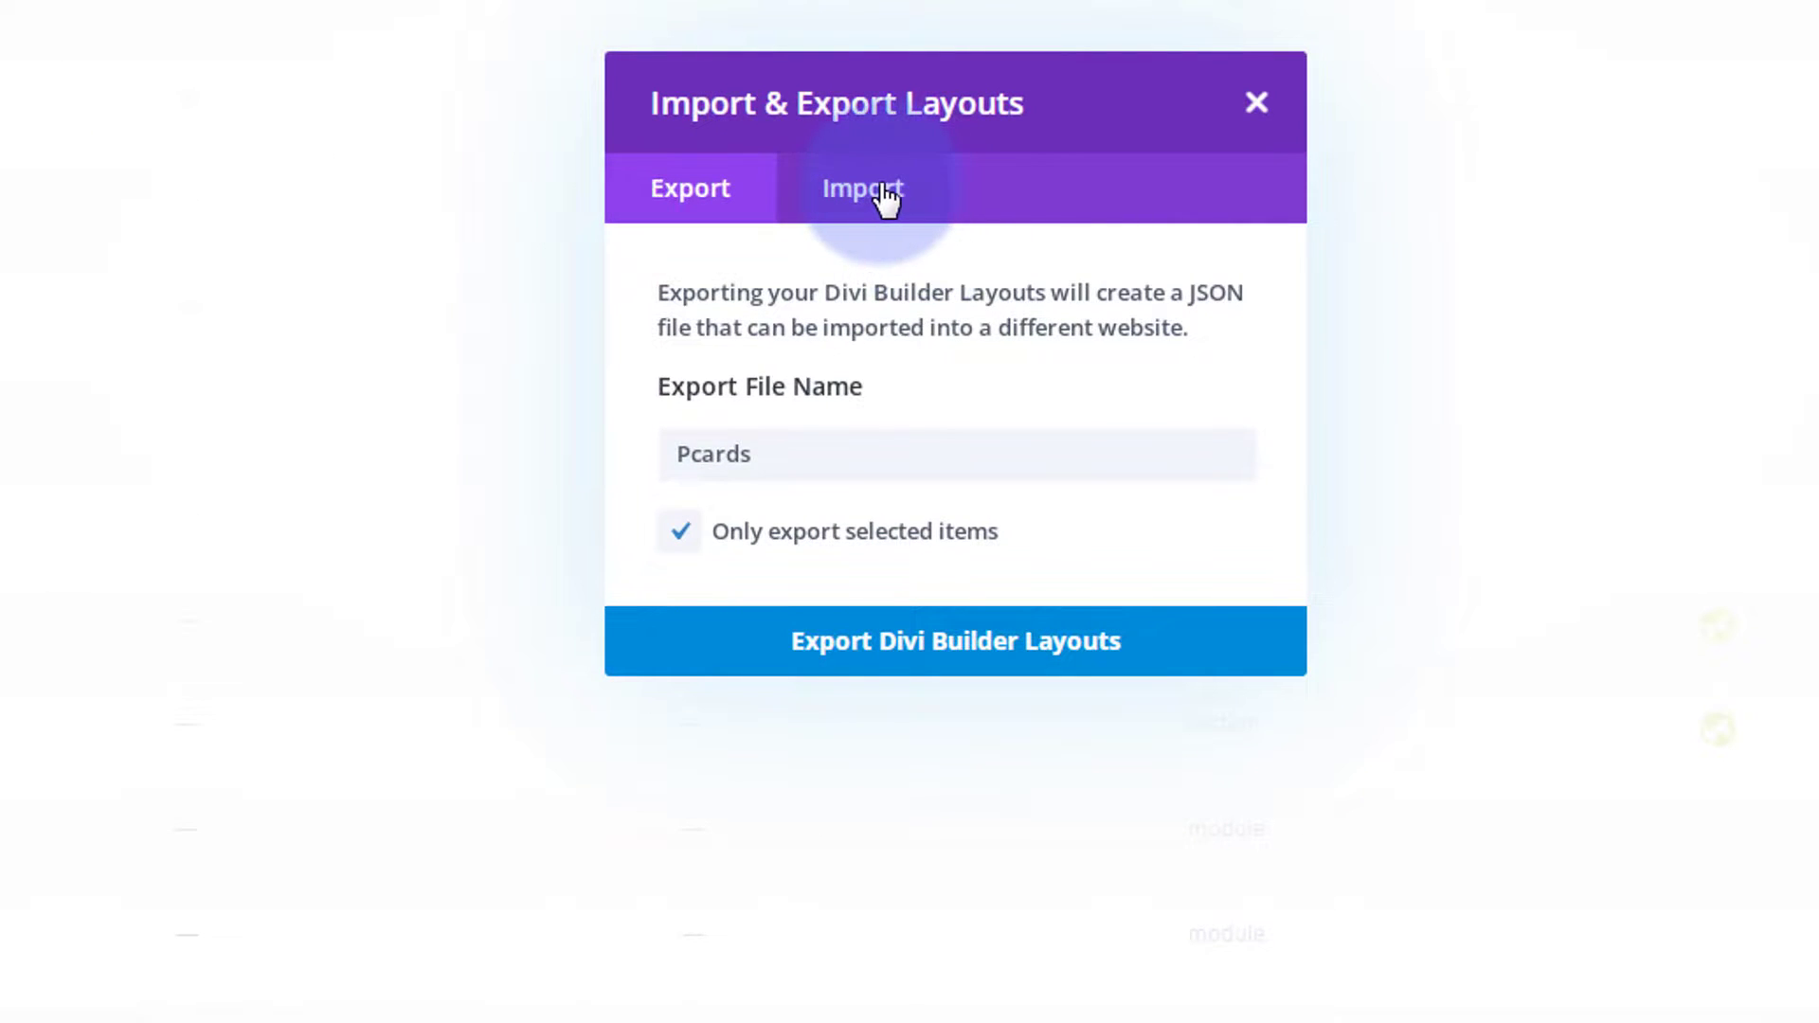
{"action": "left_click", "coordinate": [886, 189]}
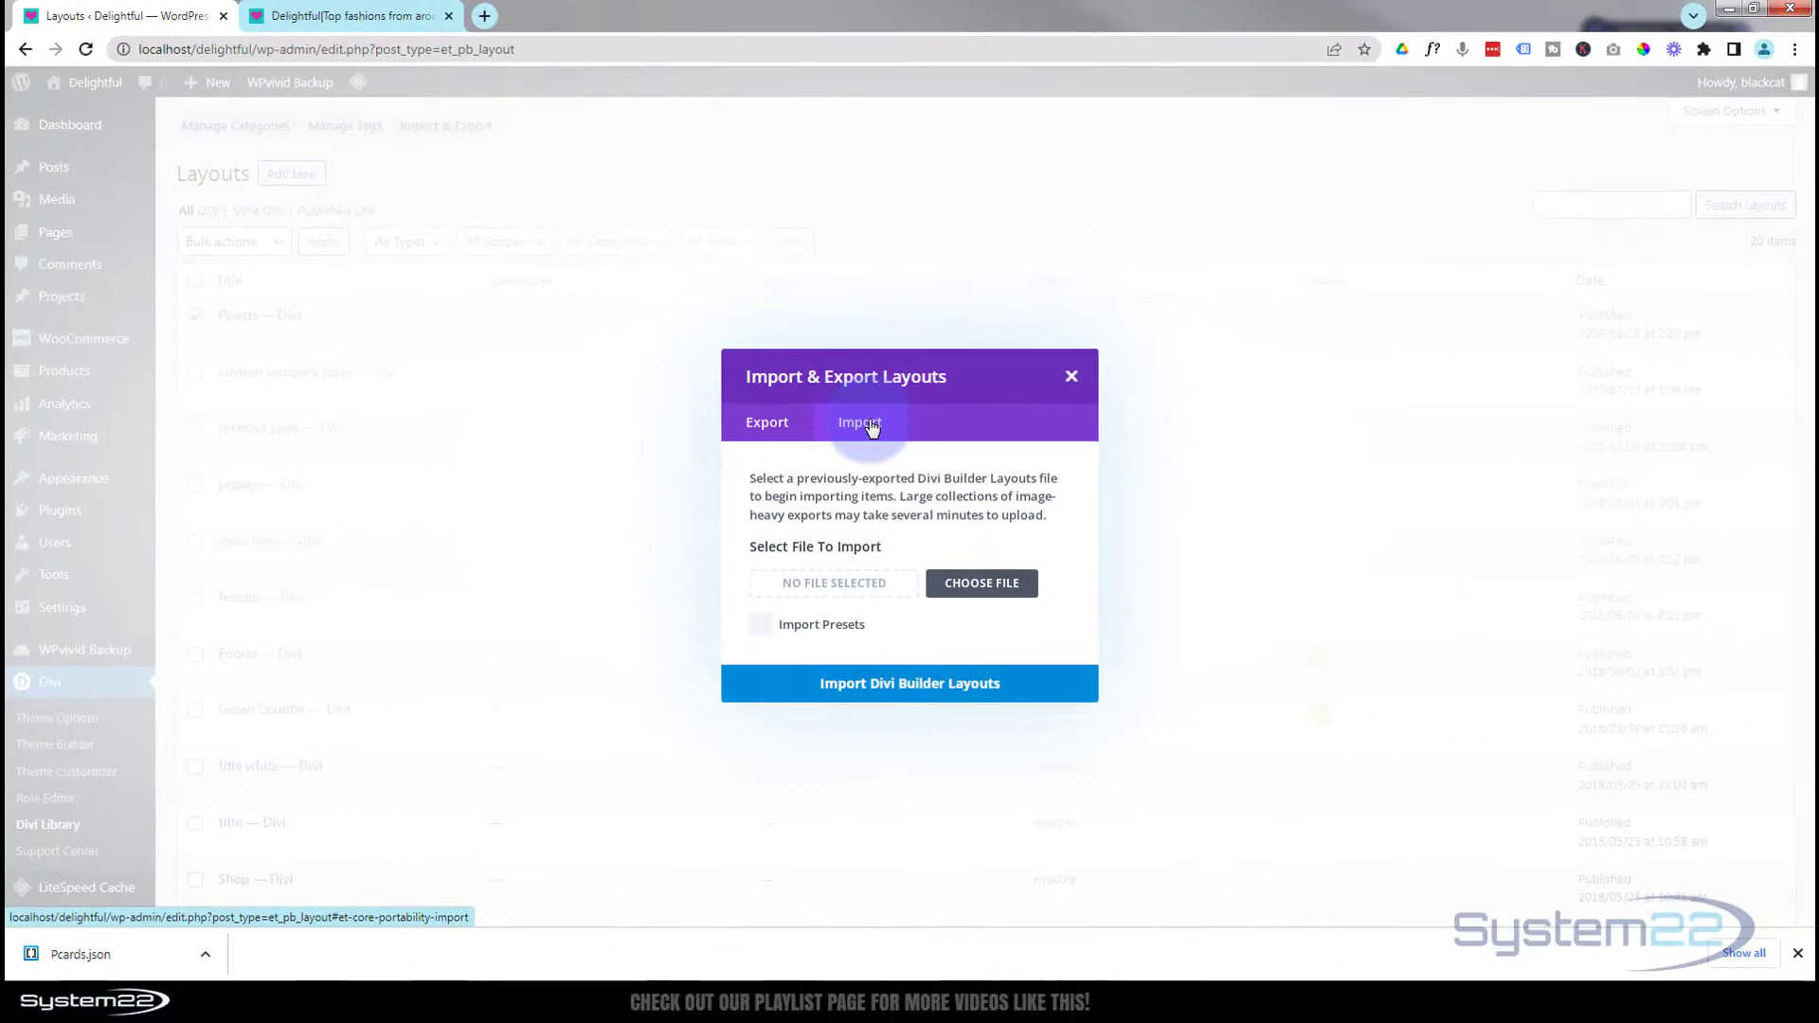
{"action": "left_click_drag", "start_coordinate": [201, 954], "coordinate": [831, 608]}
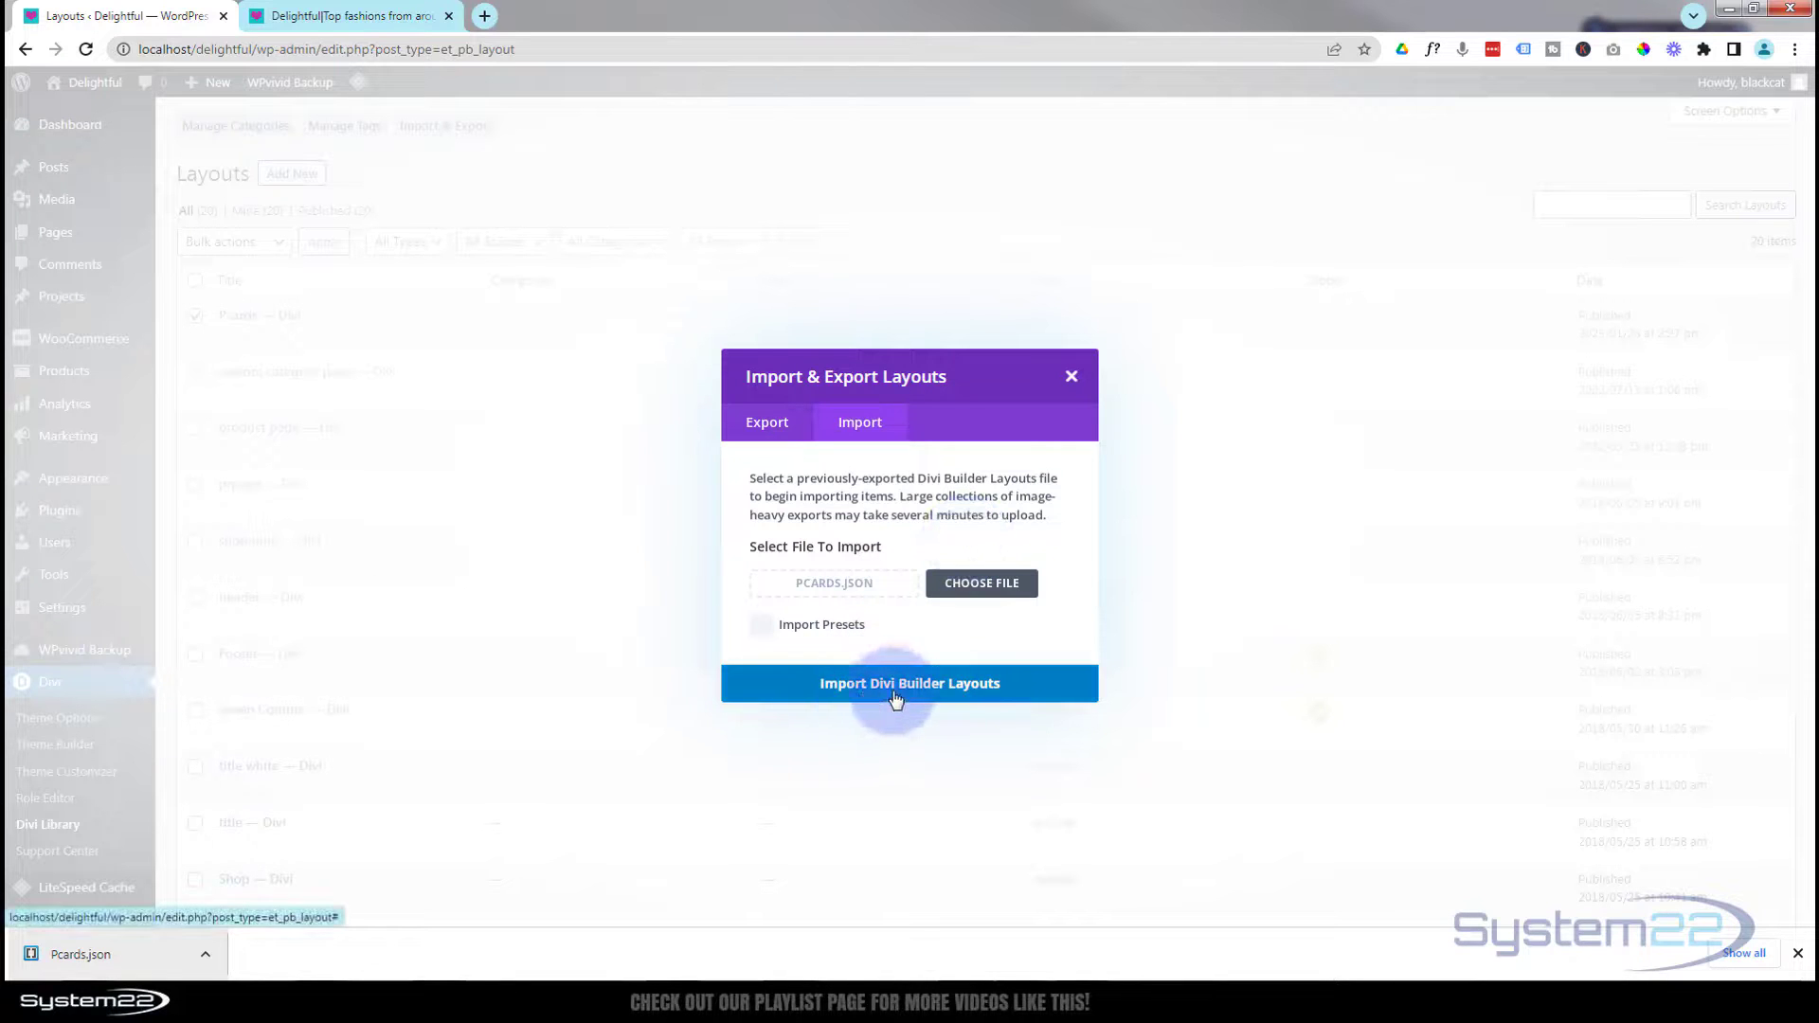
{"action": "left_click", "coordinate": [1072, 379]}
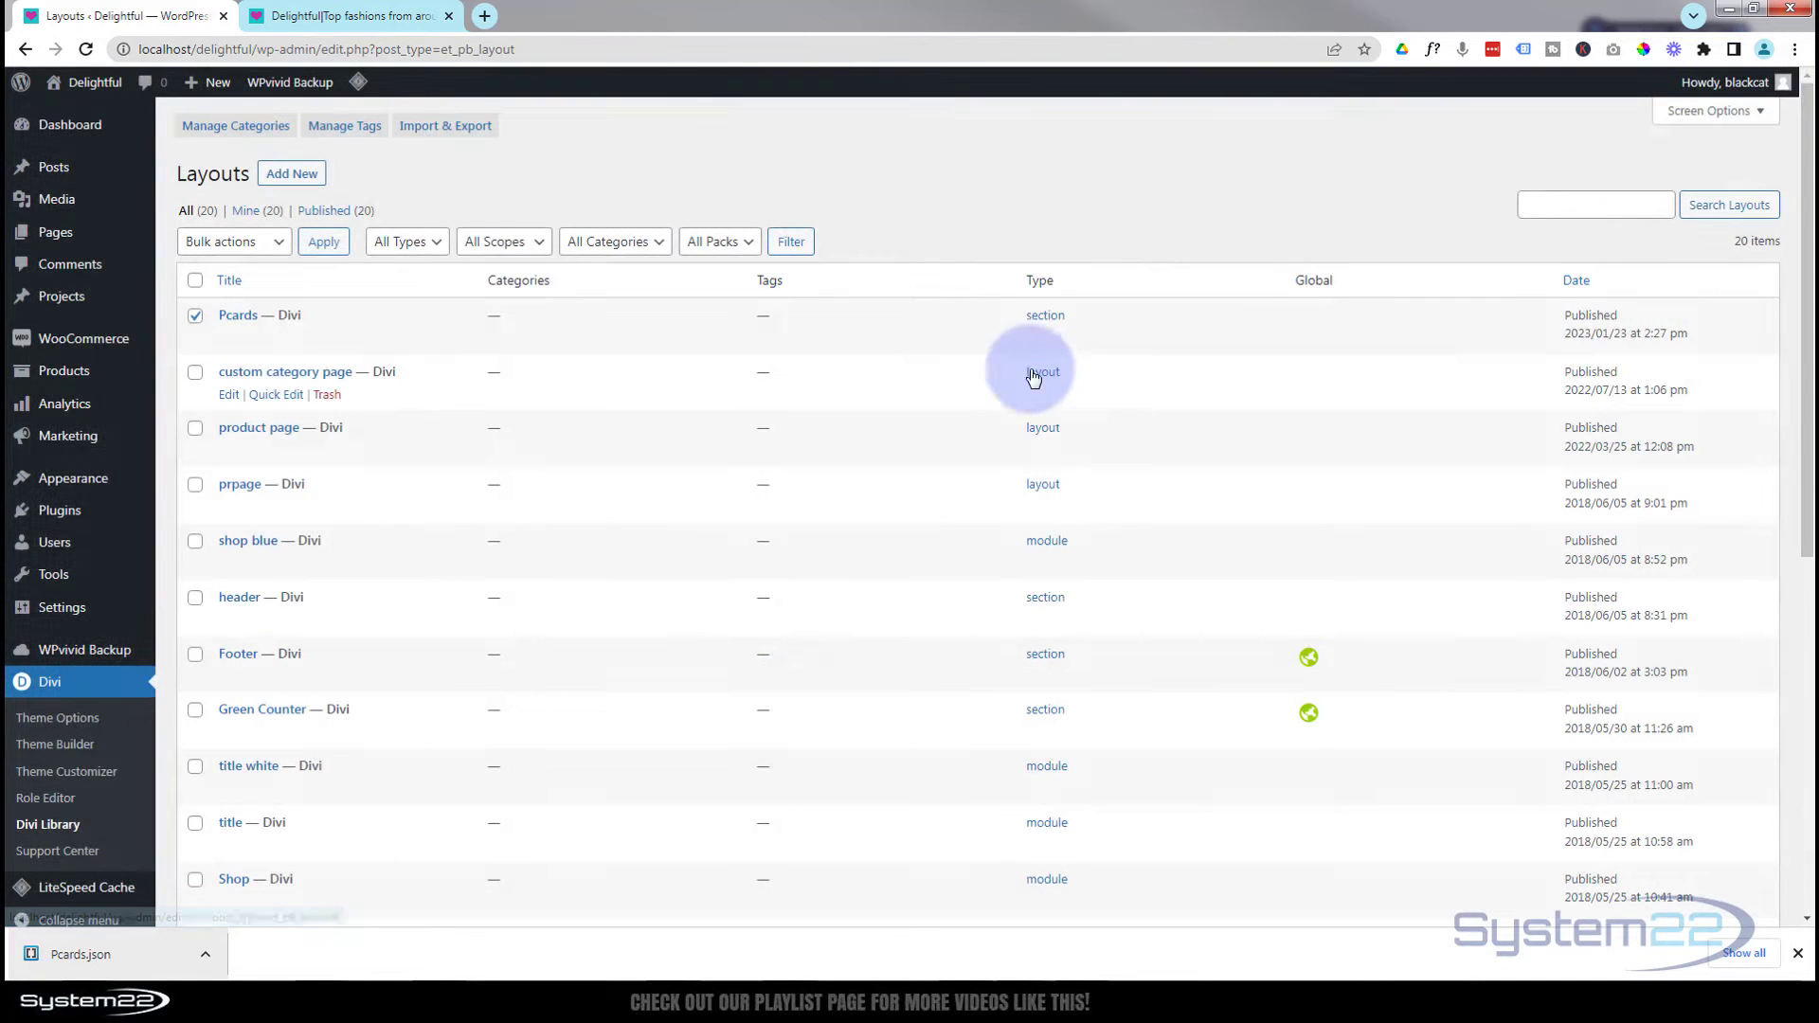
Return to the live home page to view the Latest In! section
{"action": "left_click", "coordinate": [377, 16]}
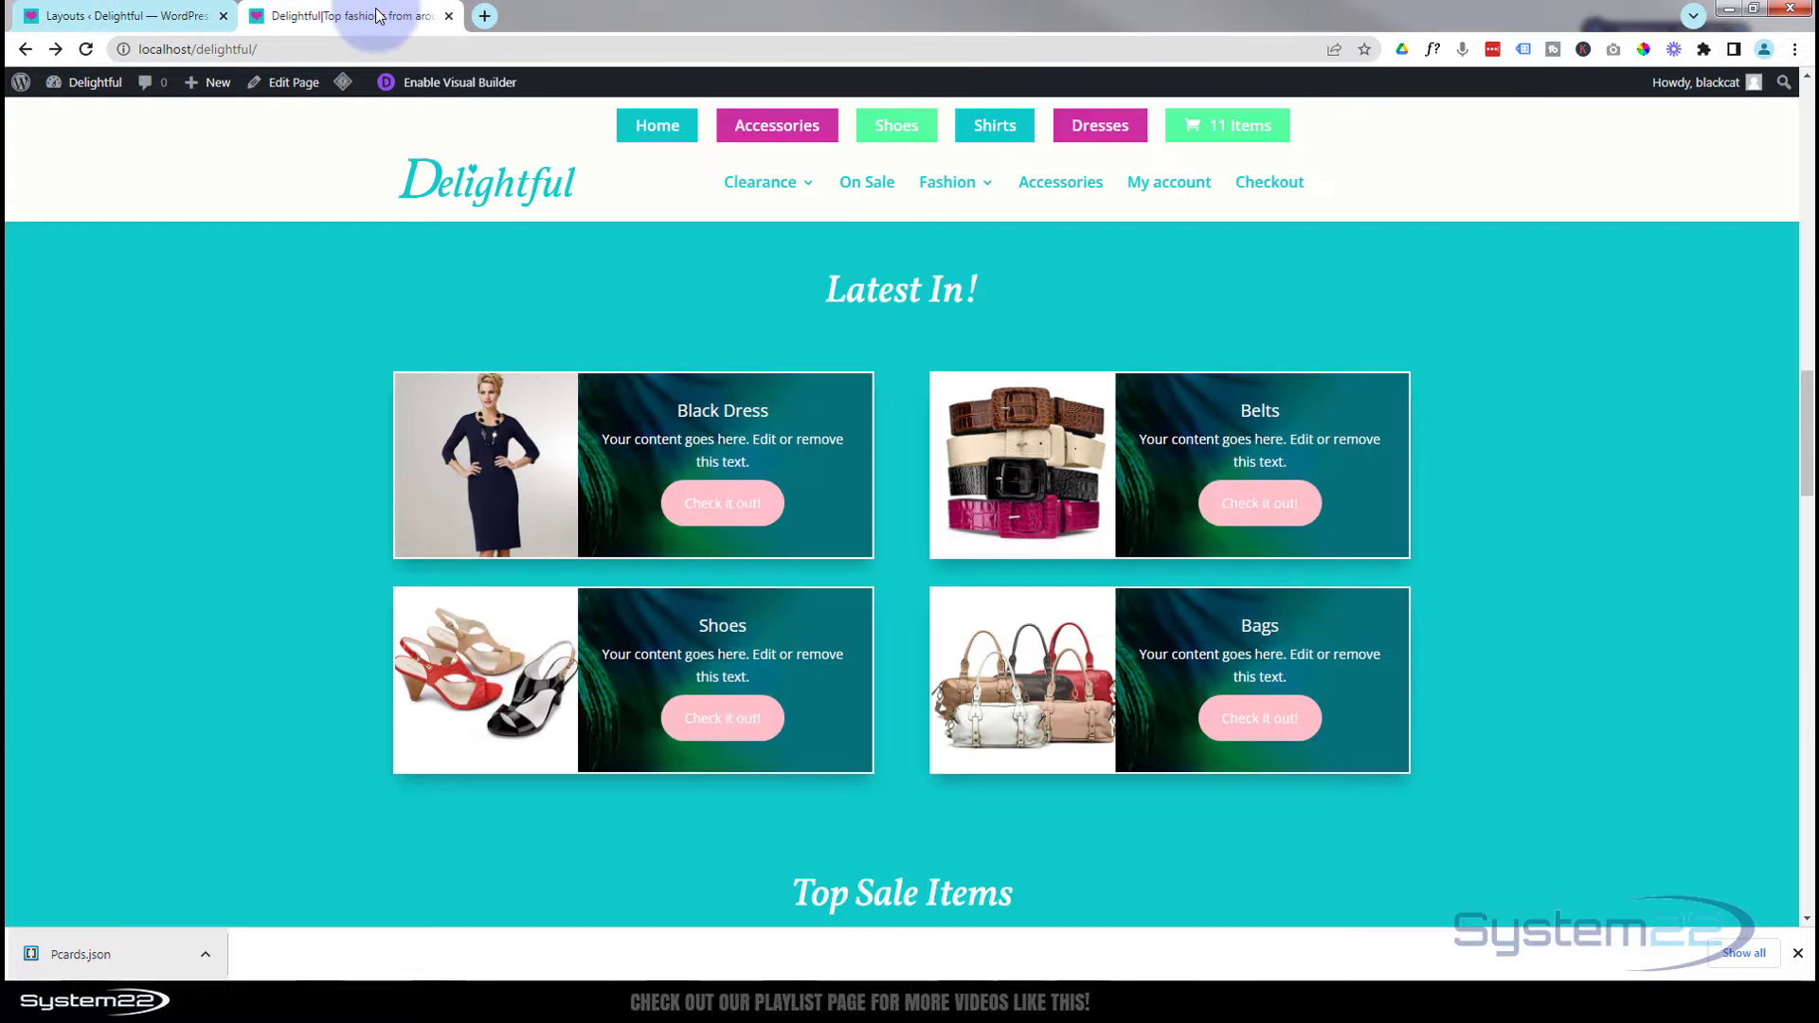